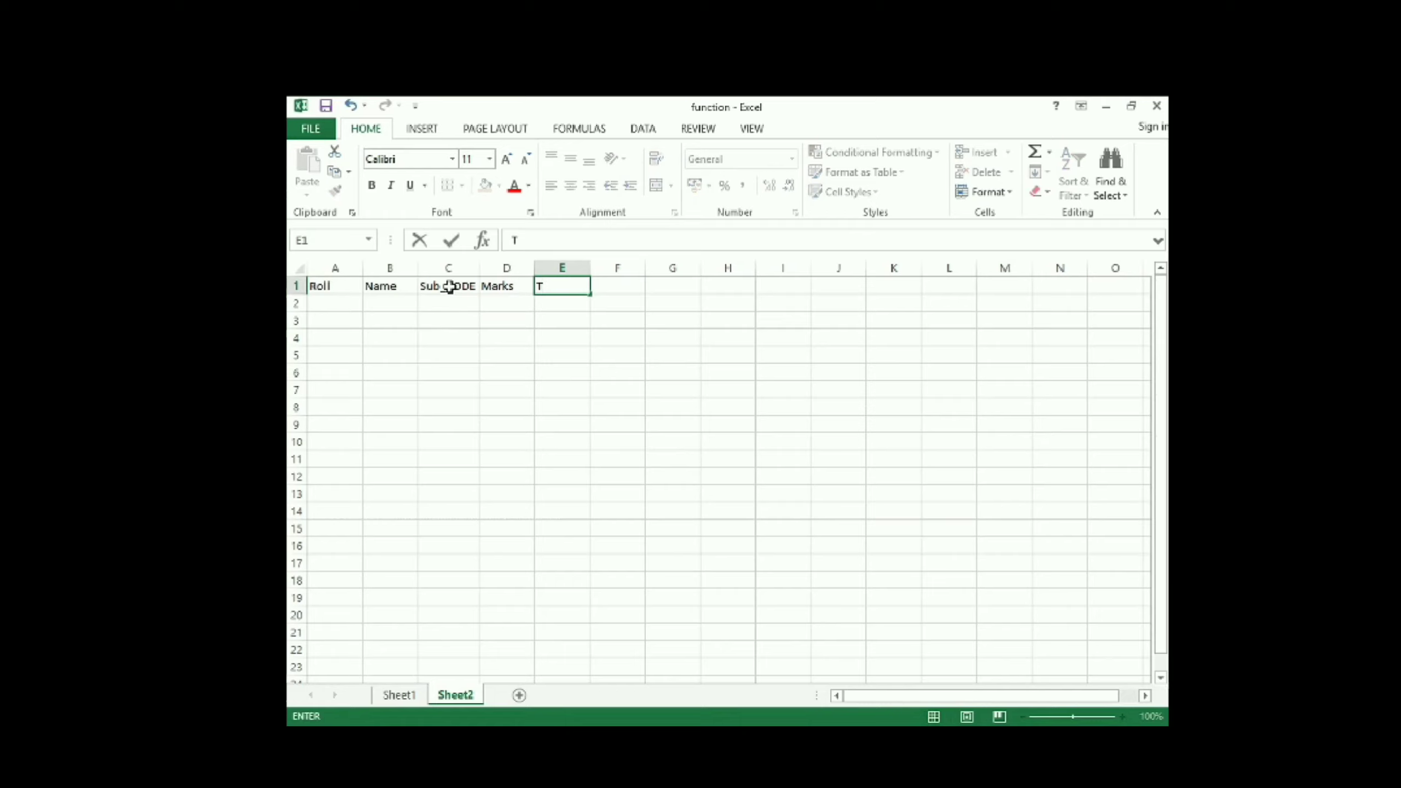
Step: Enter "Average" as the column header in cell E1
key("BackSpace")
type("Average")
key("Tab")
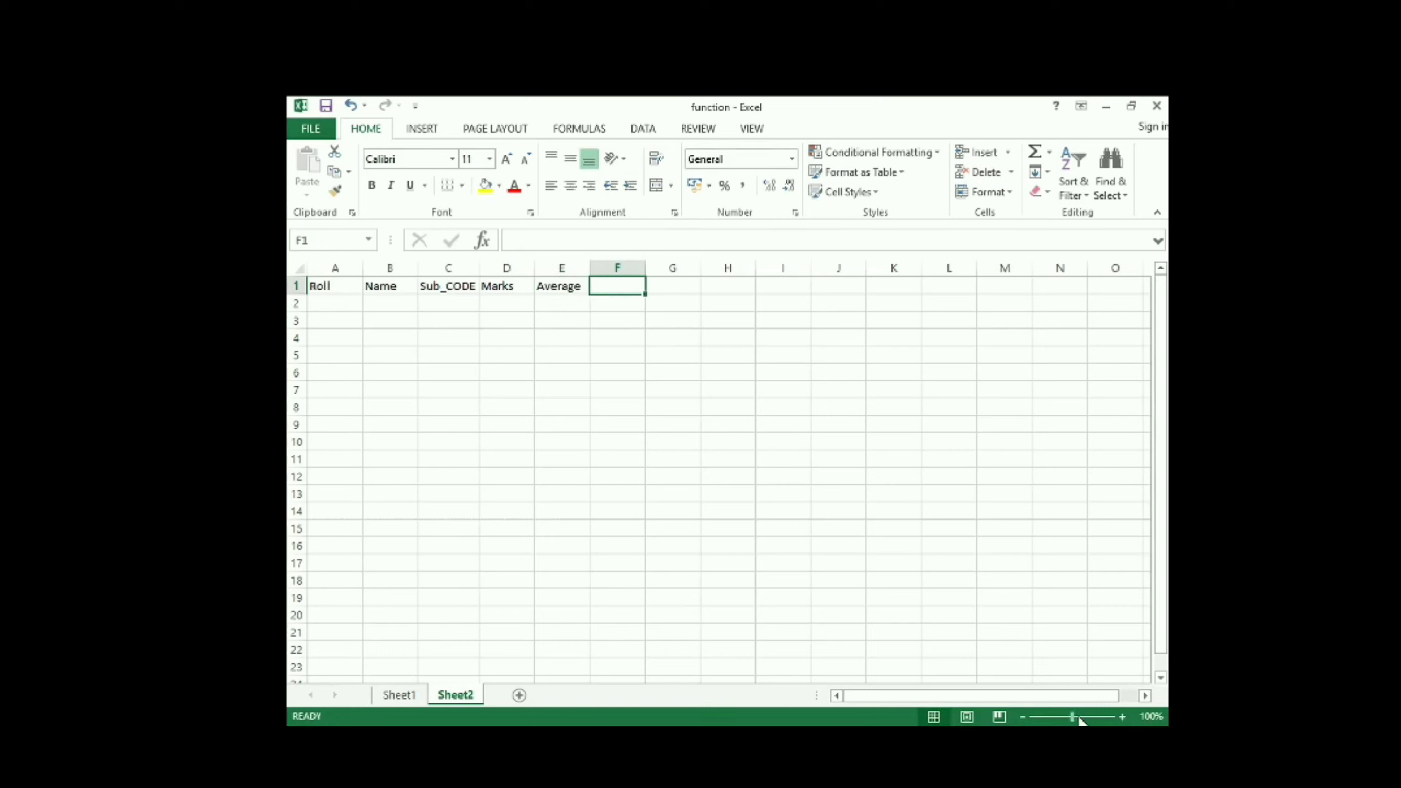
left_click_drag(1078, 717, 1083, 718)
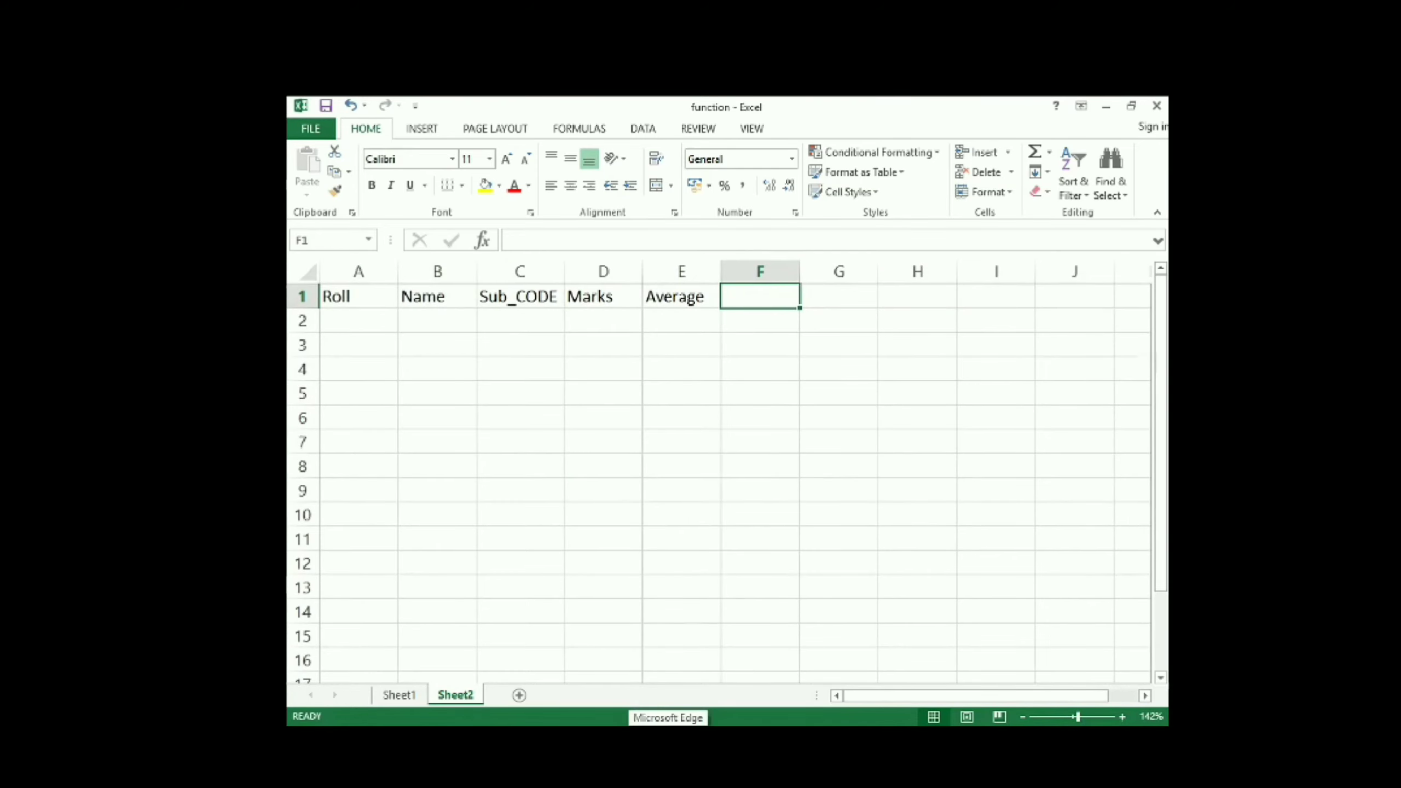
type("Gra")
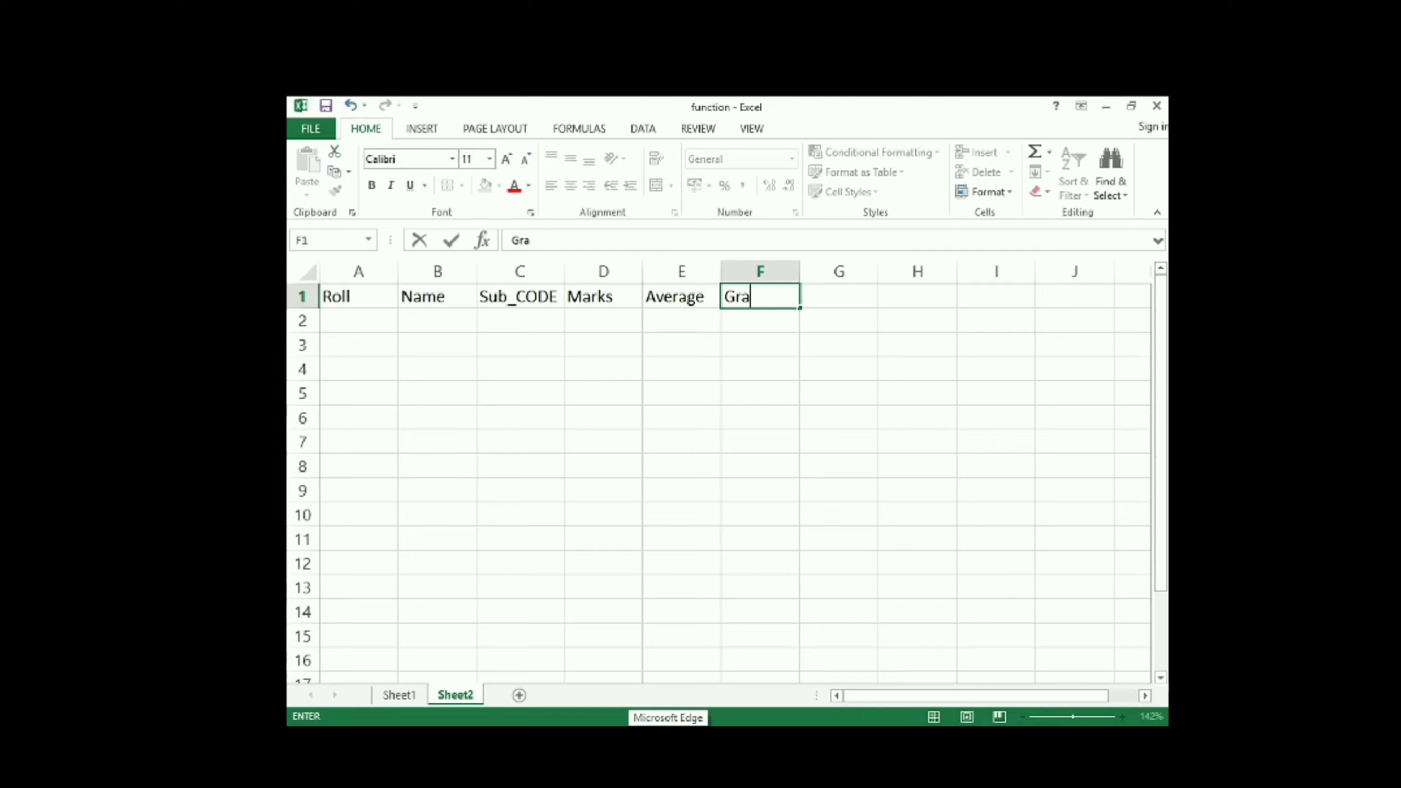
key("BackSpace")
key("BackSpace")
key("BackSpace")
Step: Enter "Subjectly Pass/Fail" as the column header in cell F1
type("Sub")
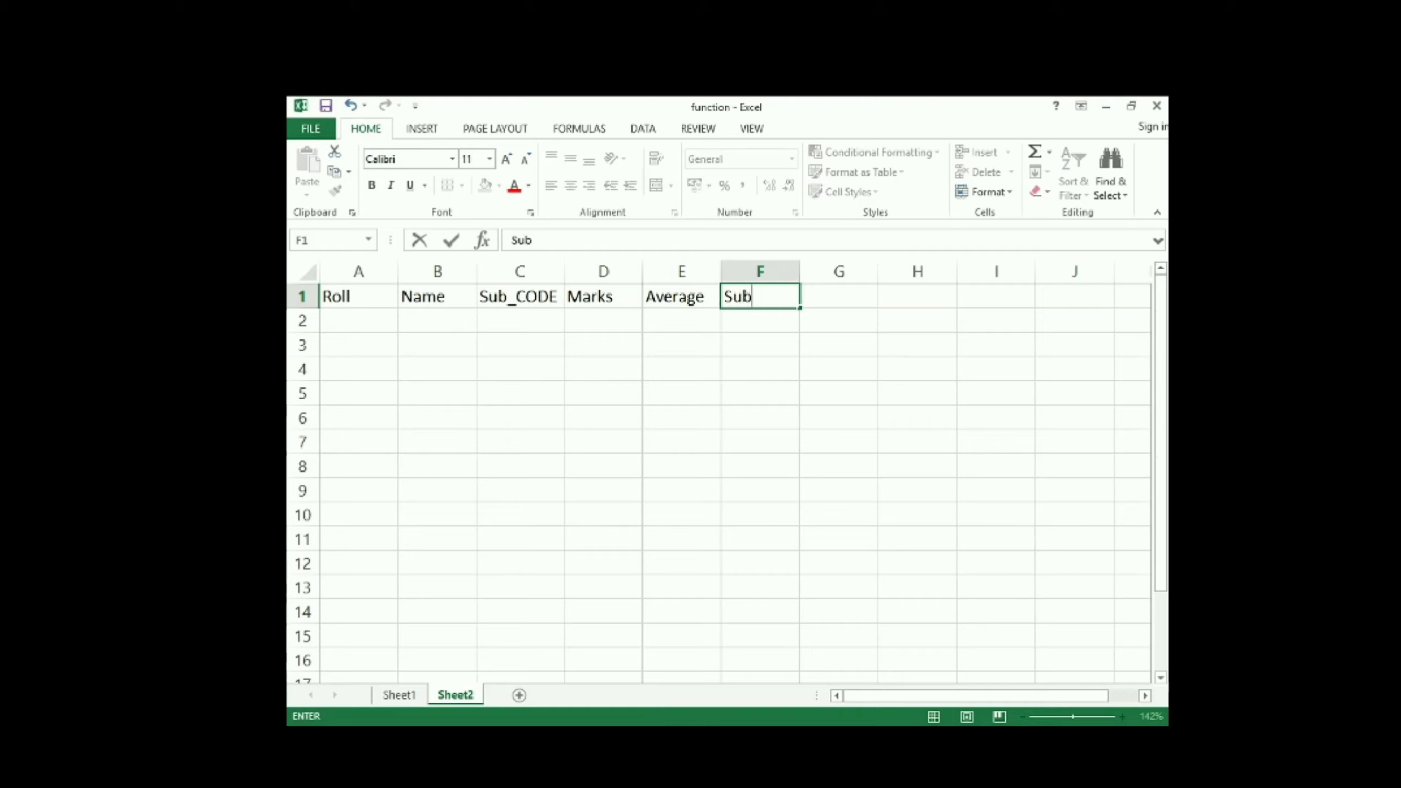
type("jectly Pa")
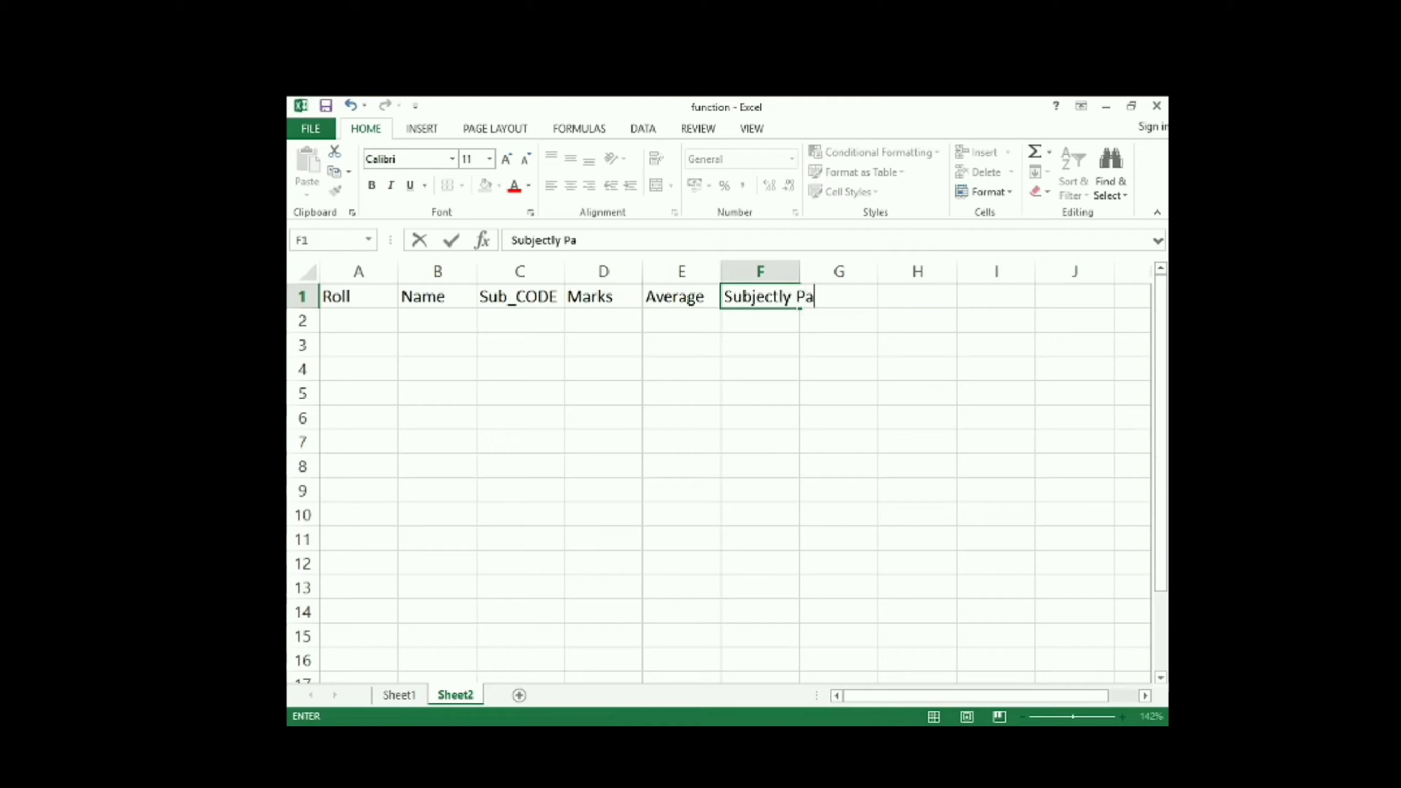
type("ss/Fail")
key("Tab")
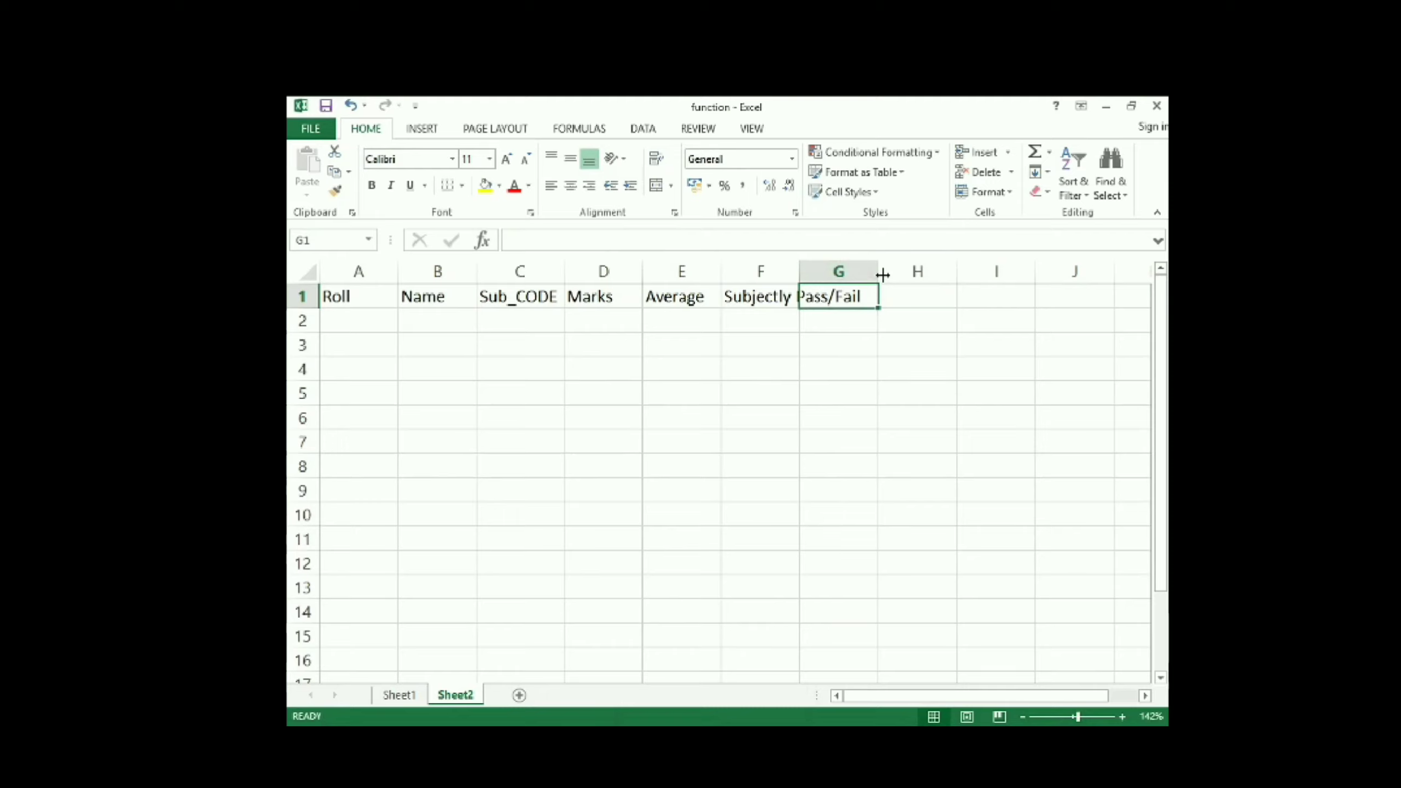
Step: Fit column F's width to its header text and enter "Grade" as the header in G1
double_click(799, 271)
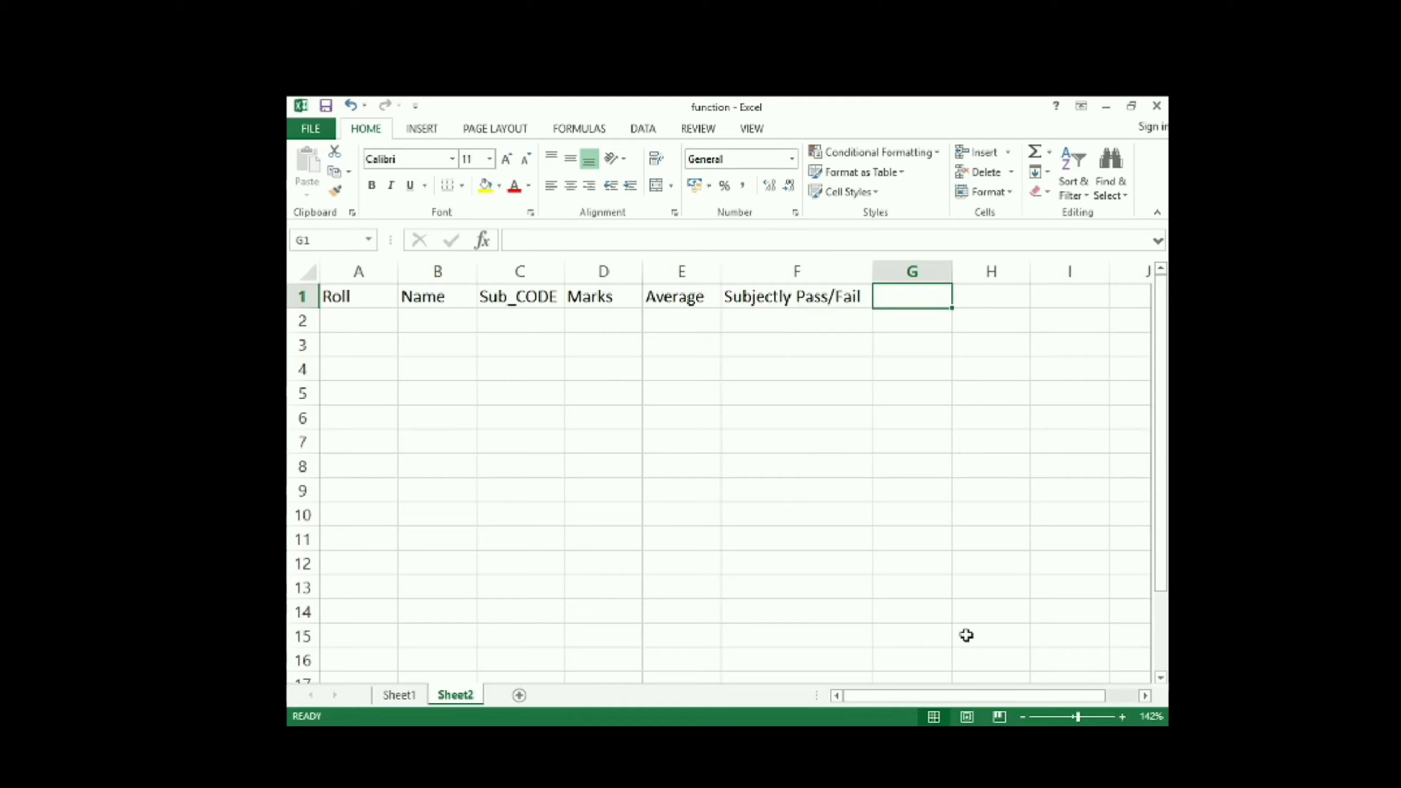
type("Grade")
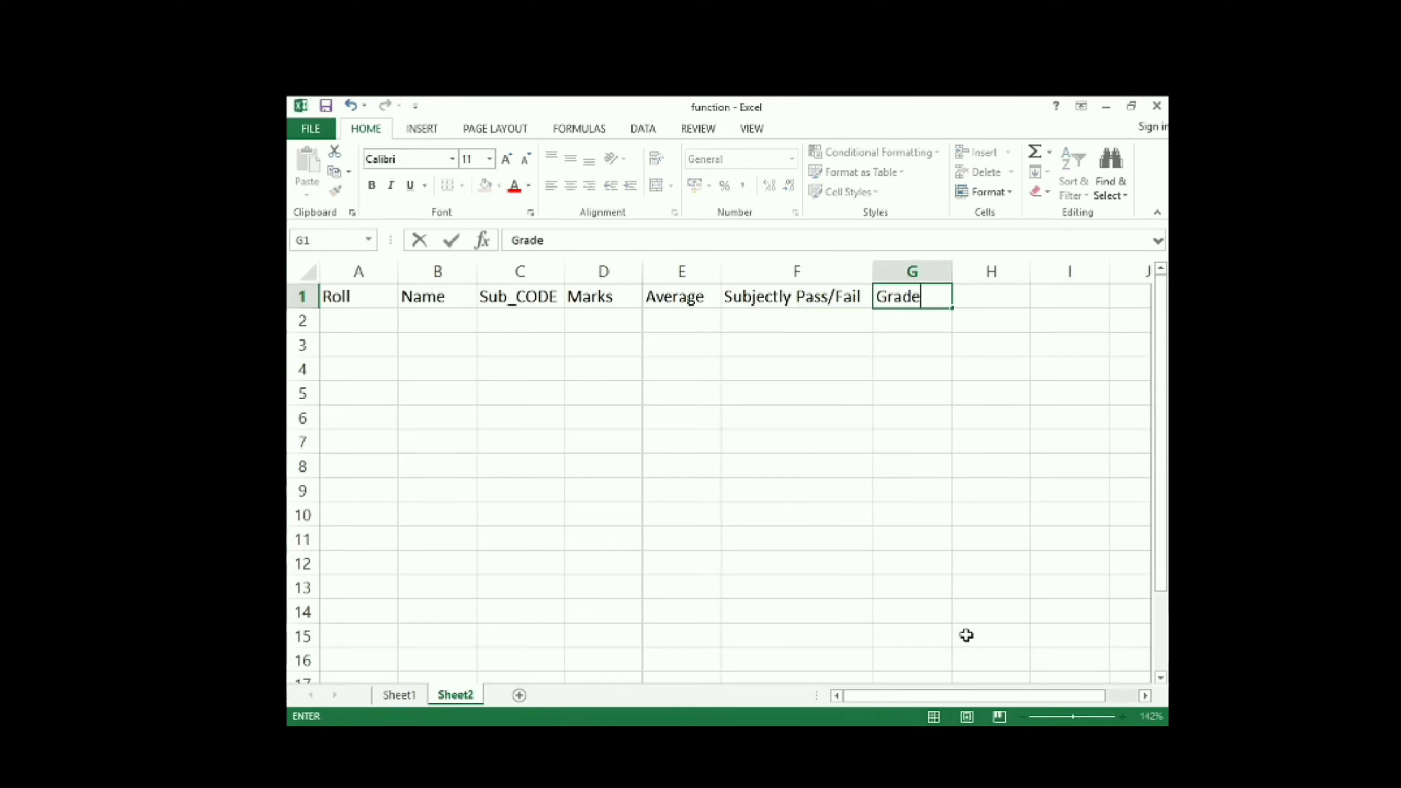
key("Return")
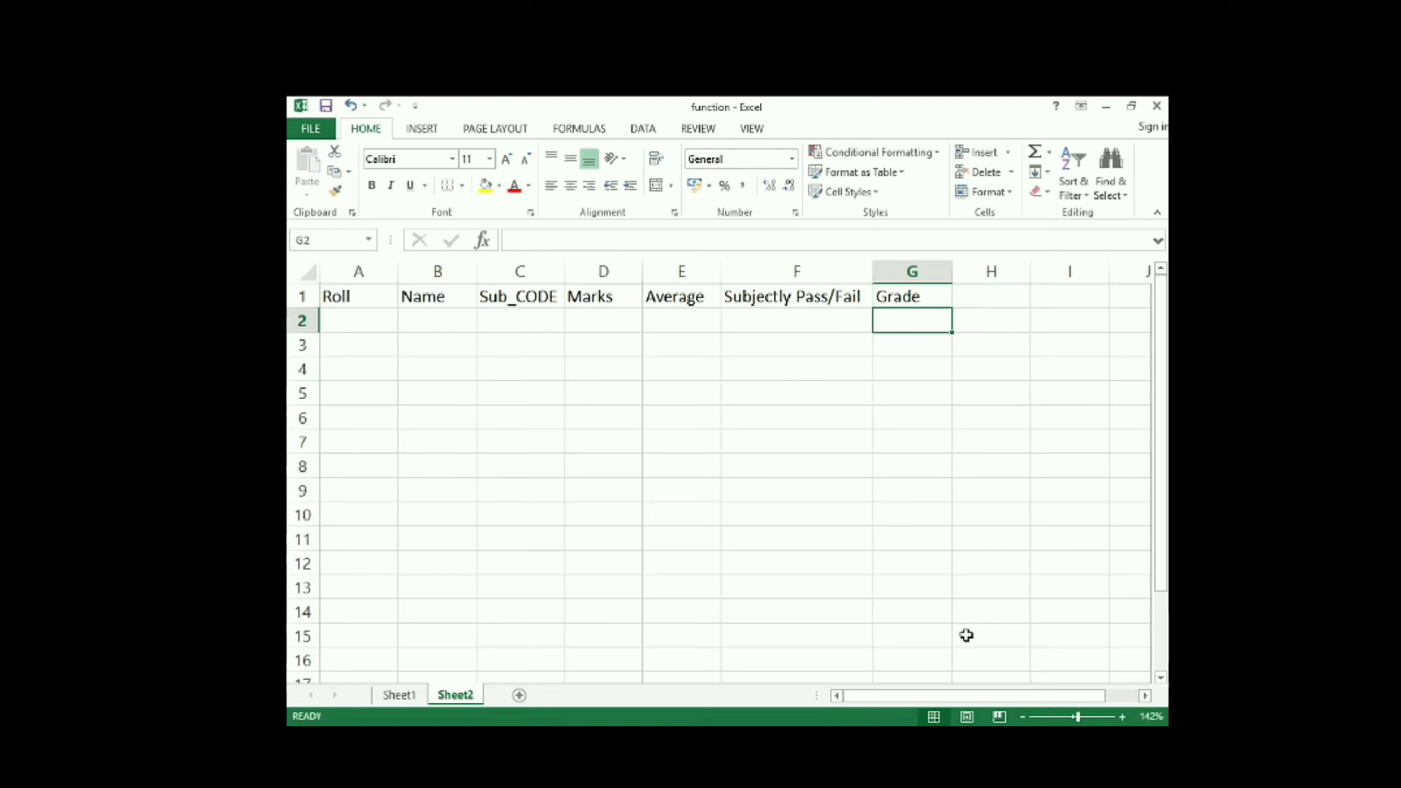
Step: Start the first student record in row 2 with roll number 1 in A2 and the student's name in B2
key("Left")
key("Left")
key("Left")
key("Left")
key("Left")
key("Left")
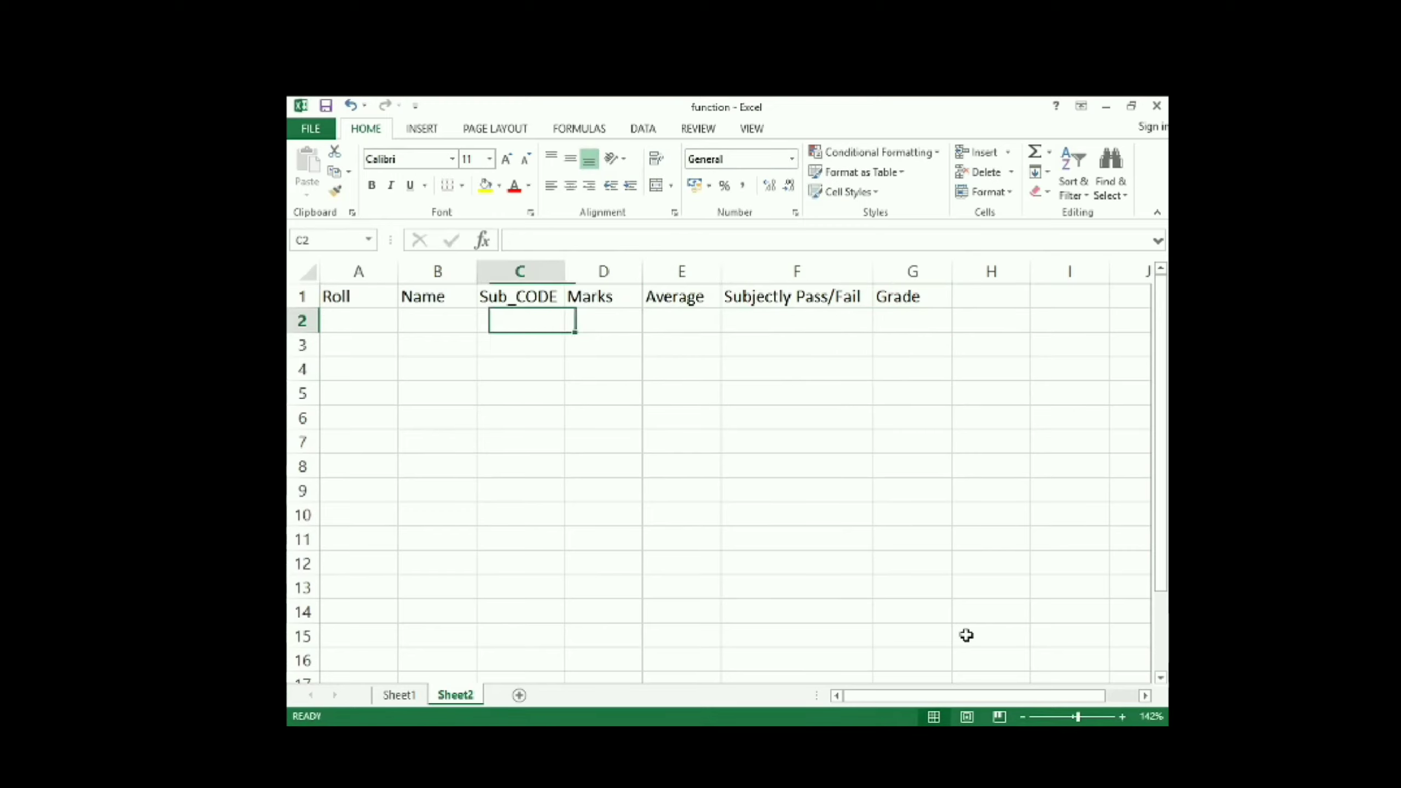
type("1")
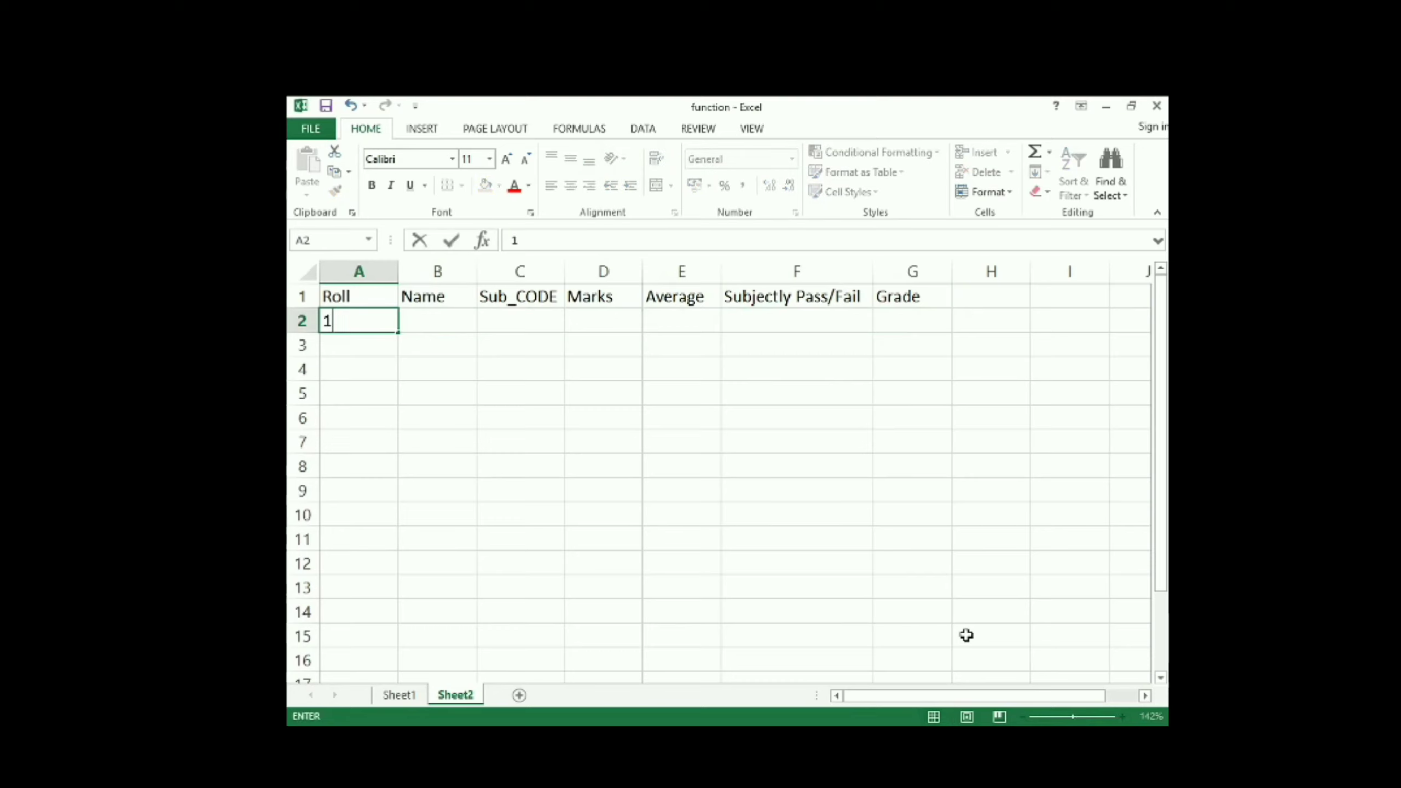
key("Tab")
type("Ram")
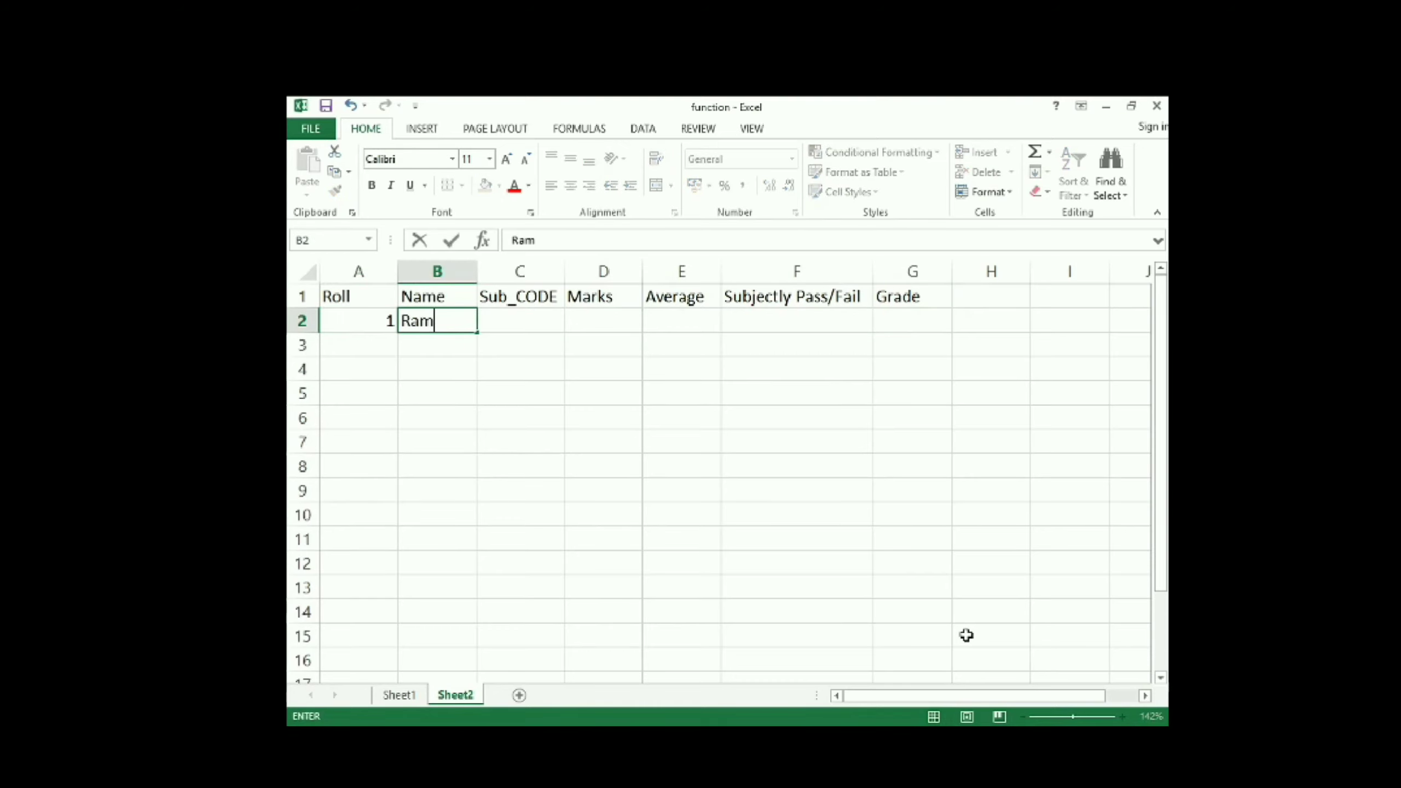
key("Tab")
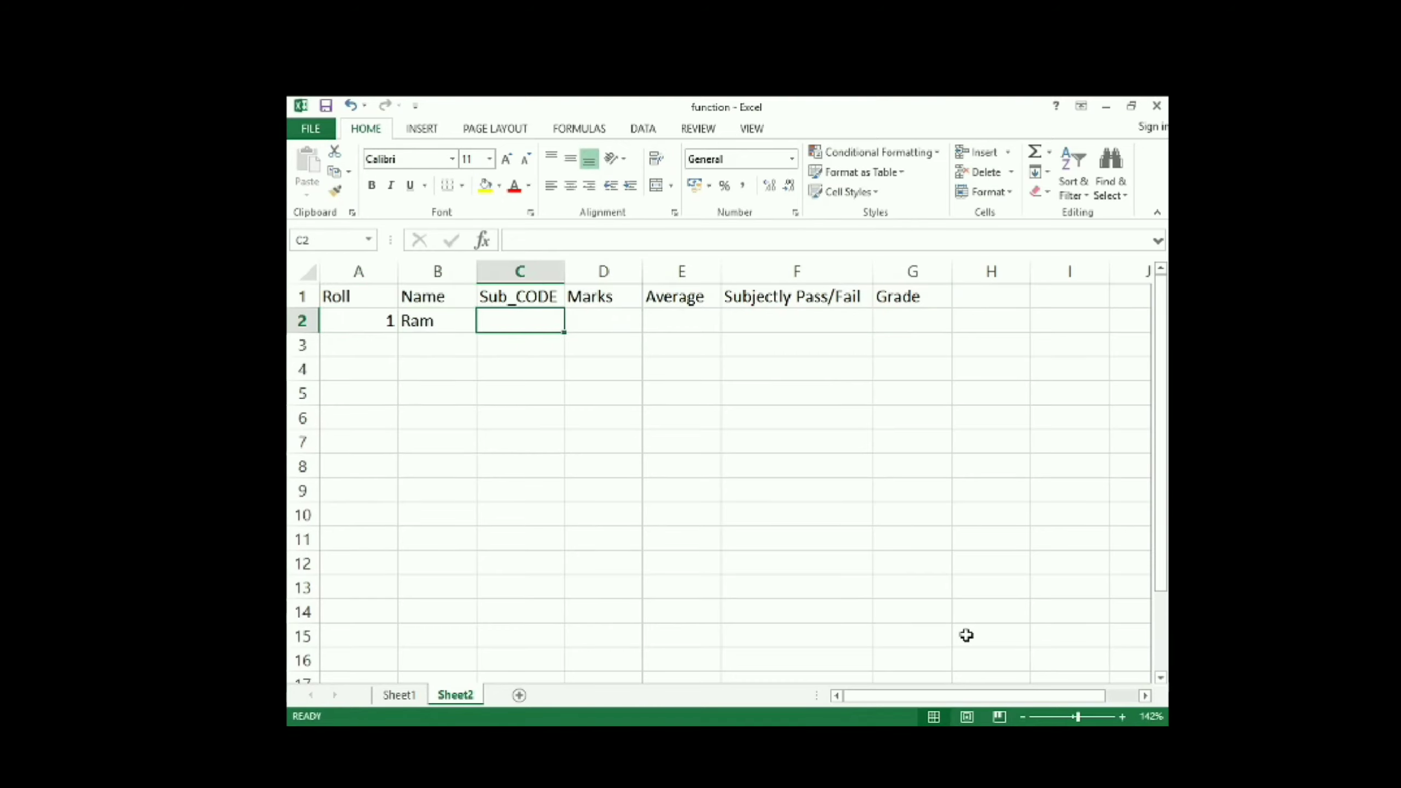
Step: Enter subject codes 1BCA1 and 1BCA2 in C2 and C3, and extend the series down to 1BCA8 in C9
type("1BCA1")
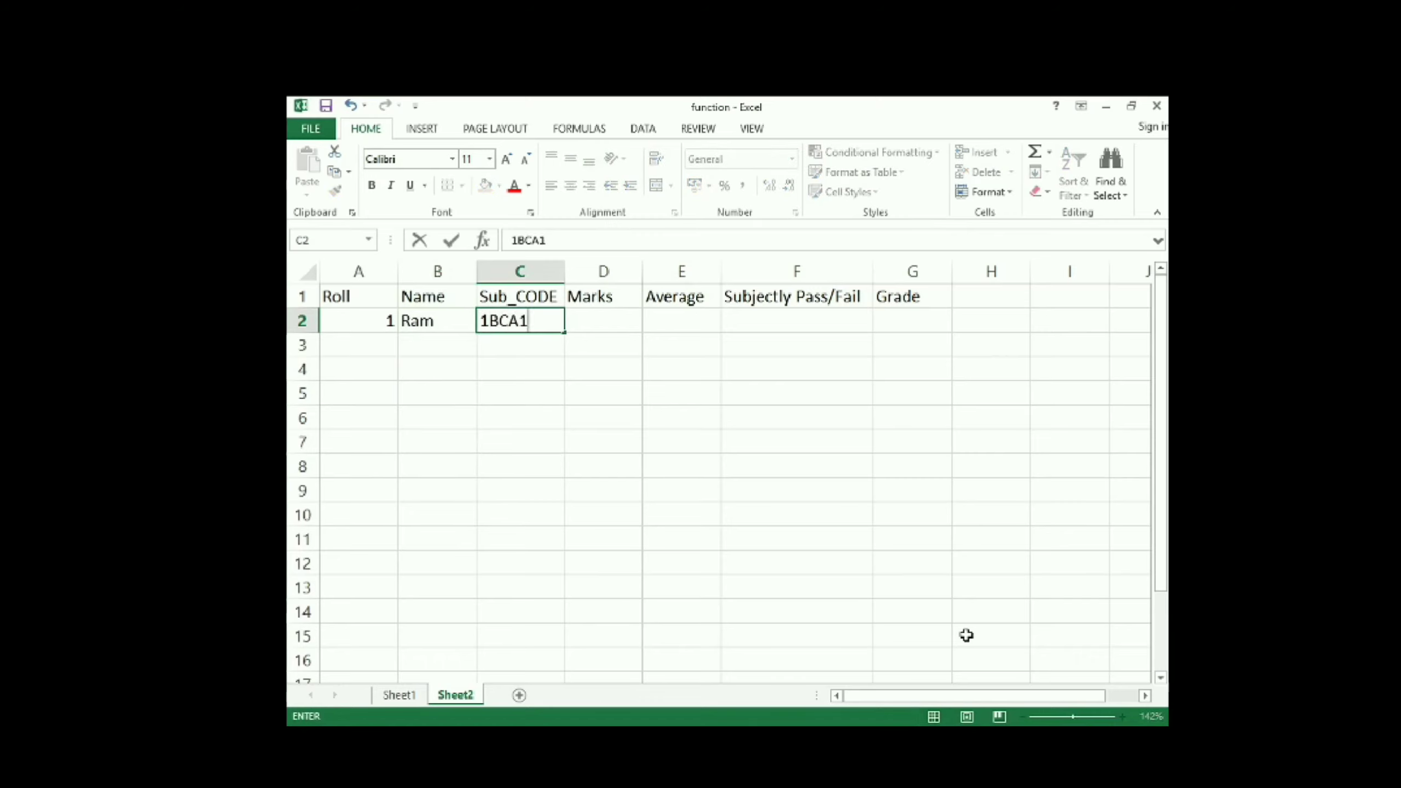
key("Return")
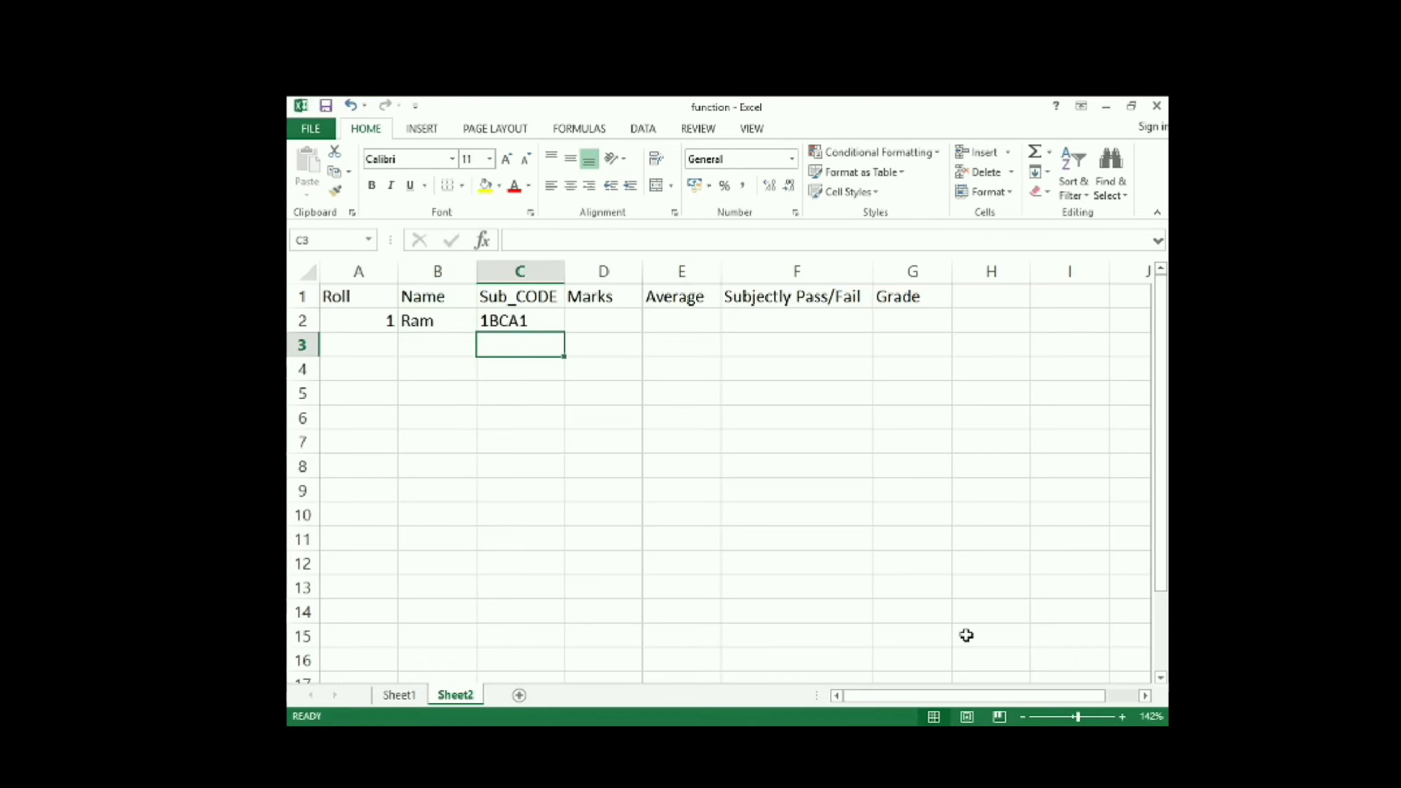
type("1BCA2")
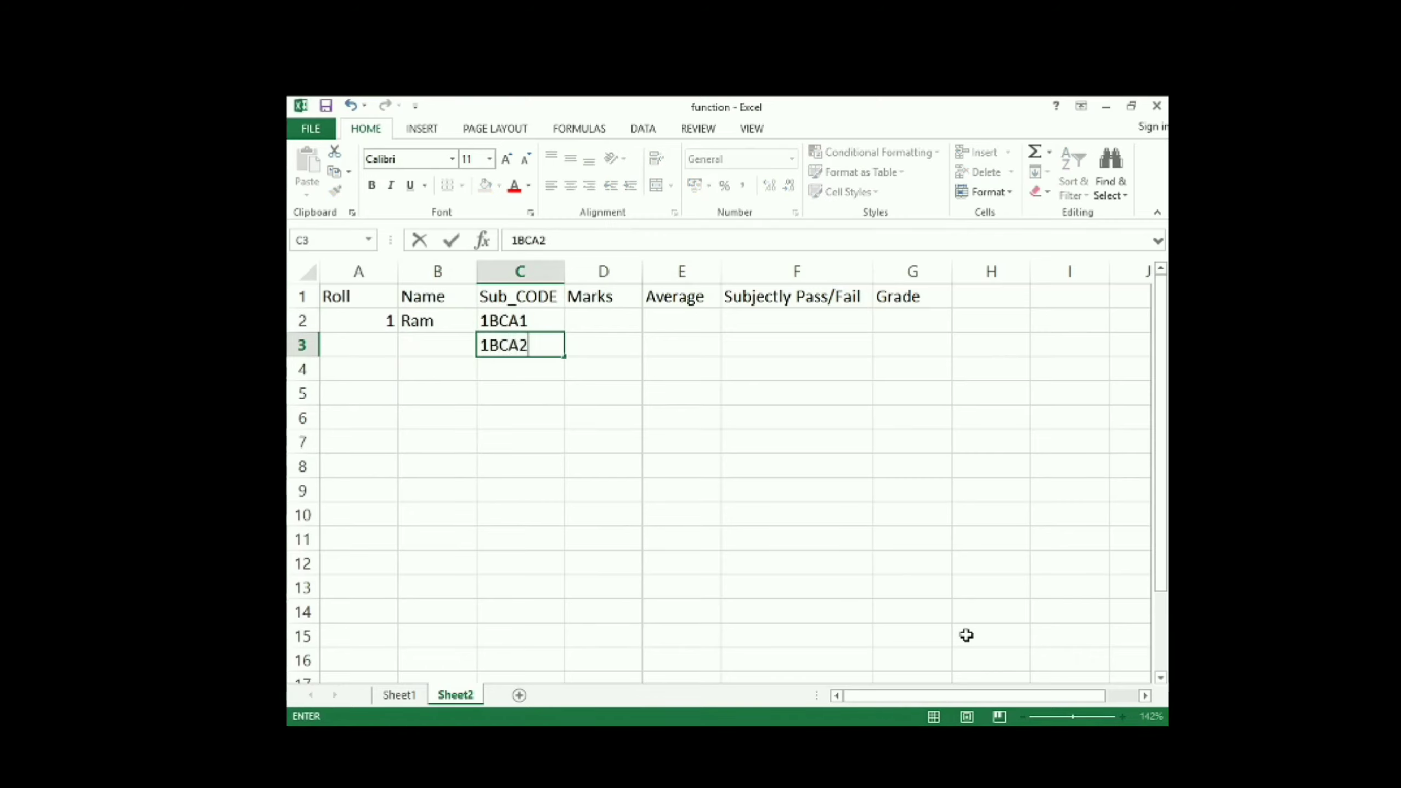
key("Return")
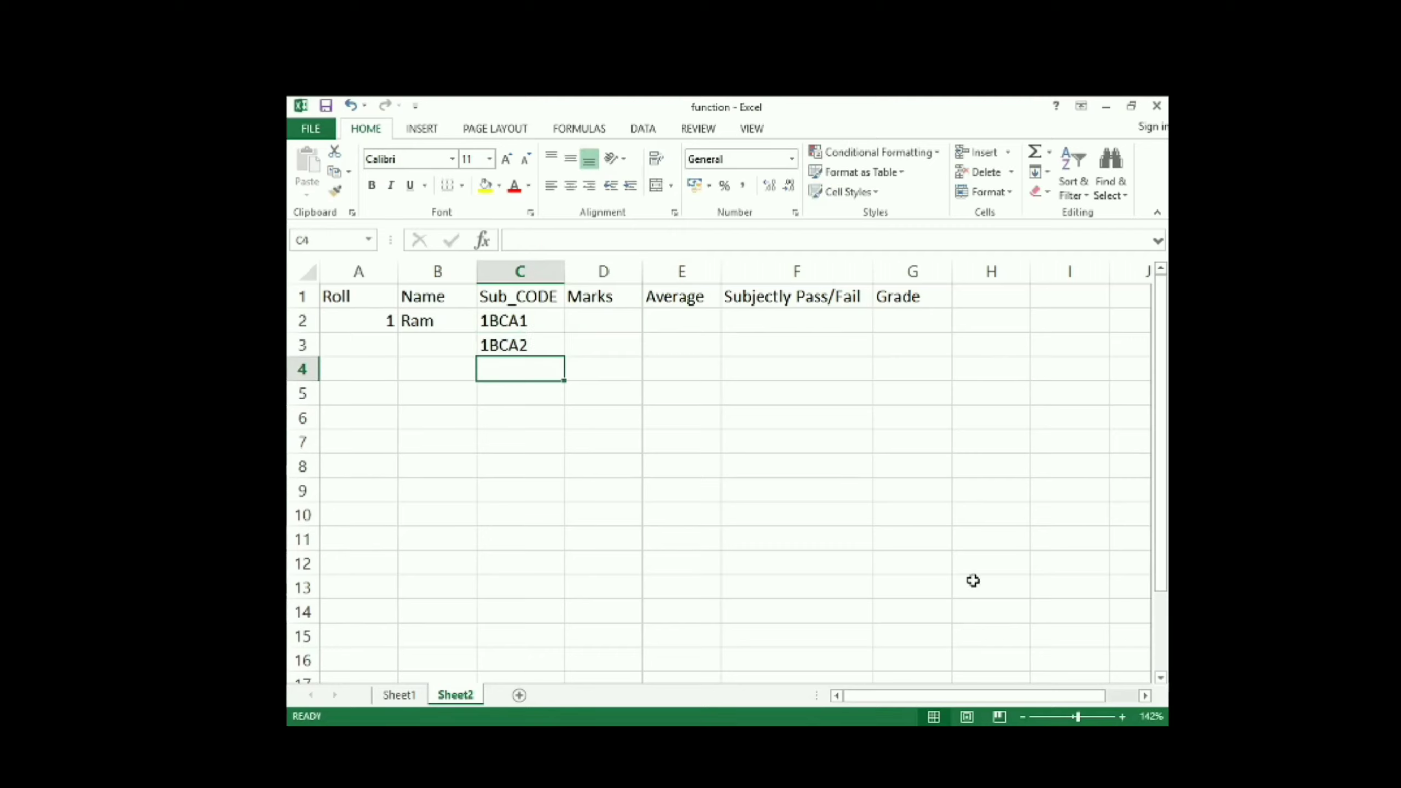
left_click_drag(538, 324, 560, 499)
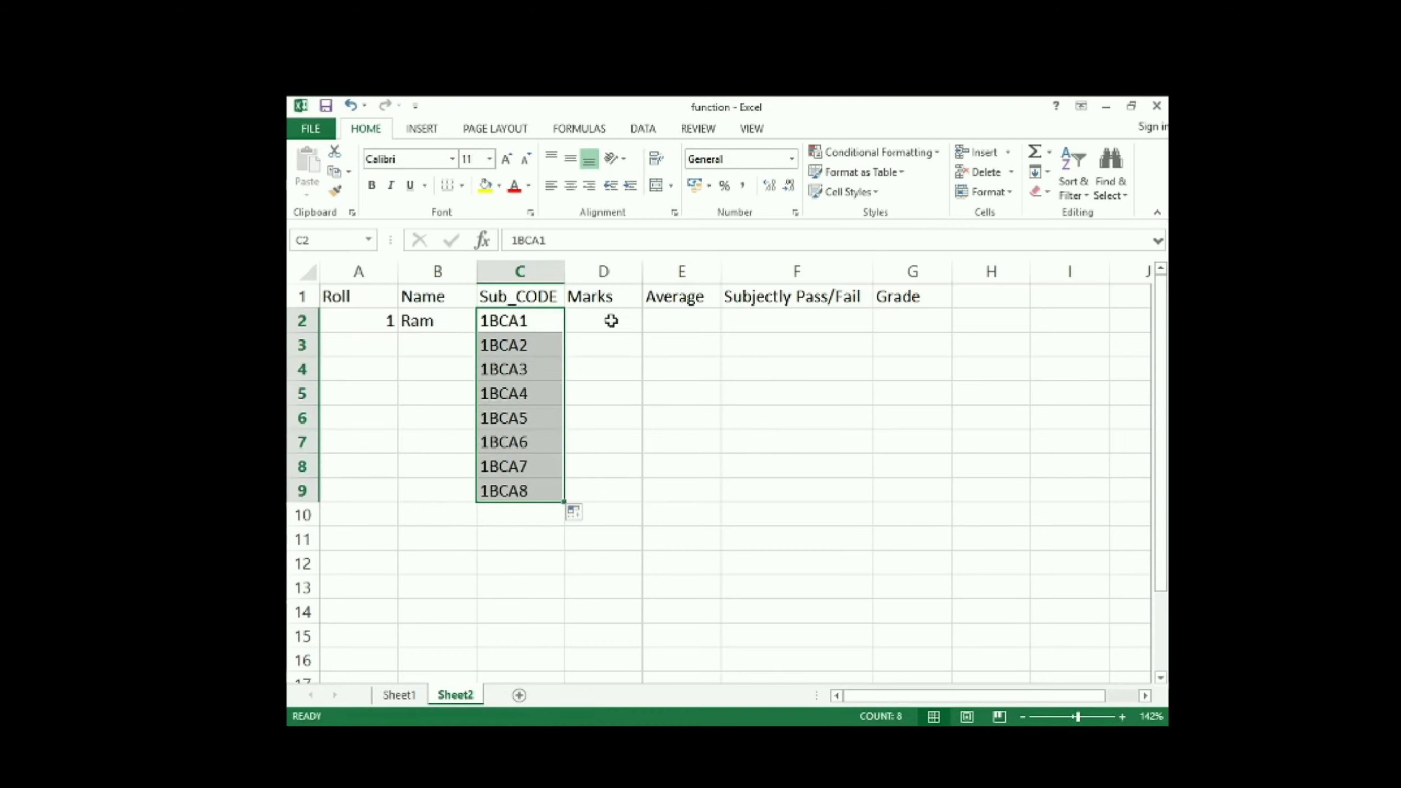
Step: Merge and center the roll number across A2:A9 and align it to the vertical middle
left_click_drag(375, 320, 375, 479)
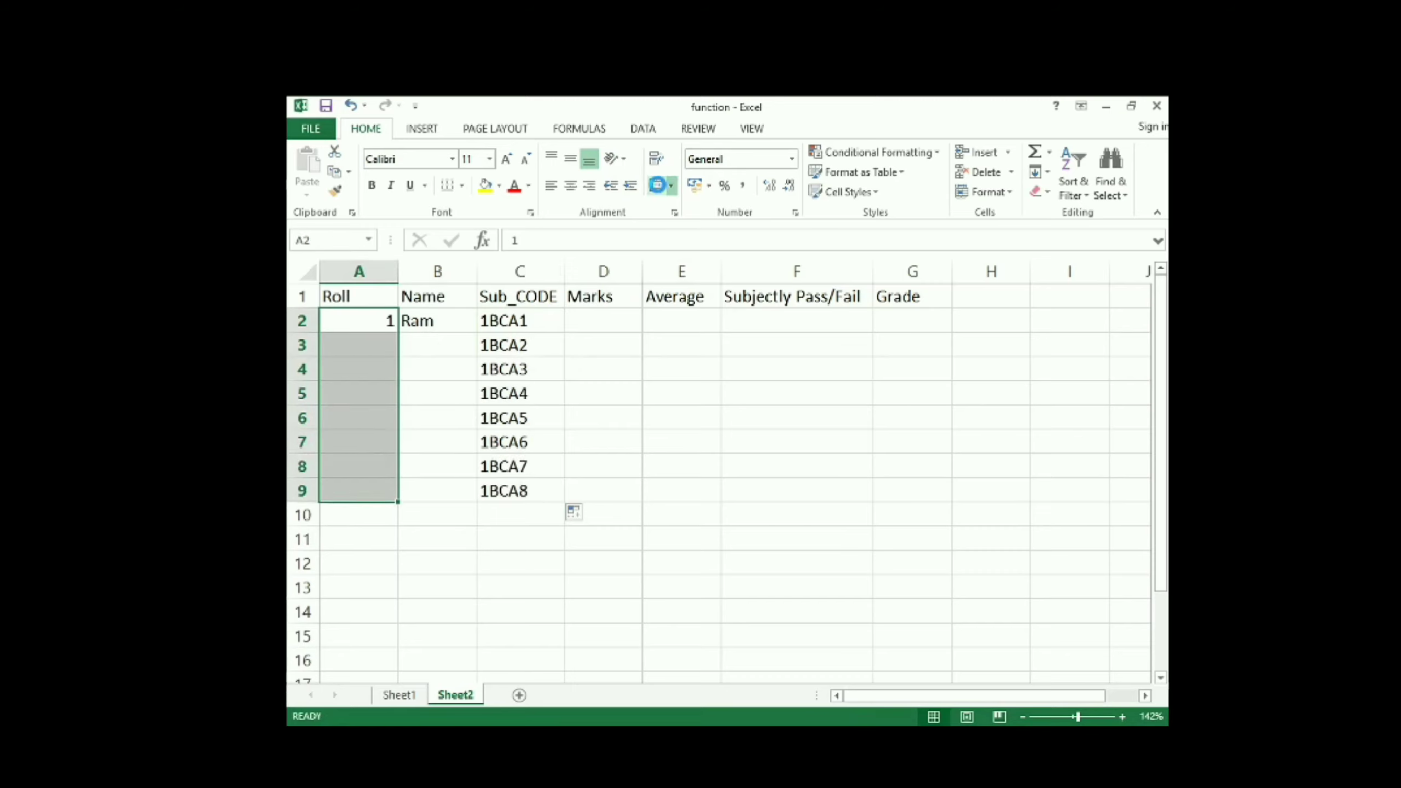
left_click(656, 185)
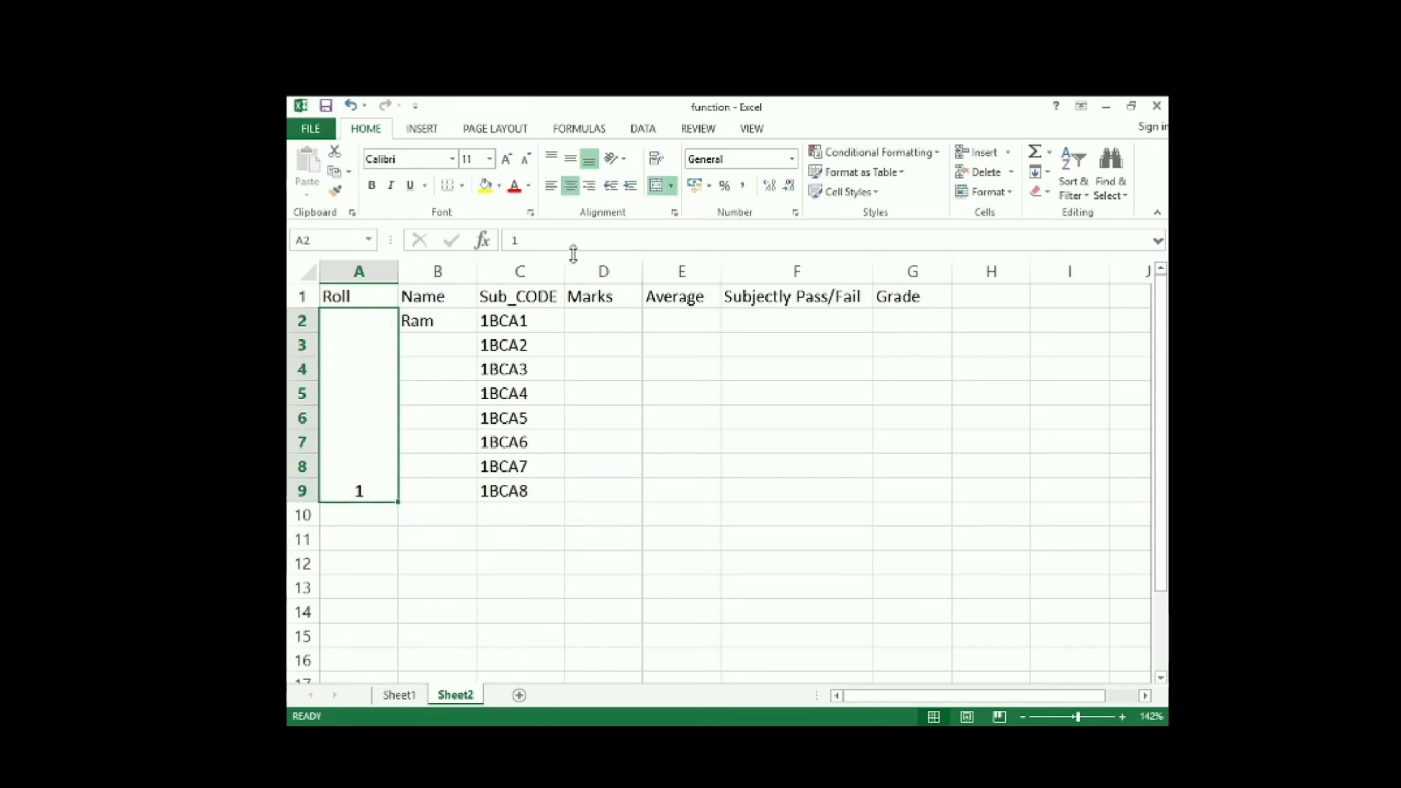
left_click(571, 161)
Step: Merge and center the student's name across B2:B9 and align it to the vertical middle
left_click_drag(439, 321, 453, 485)
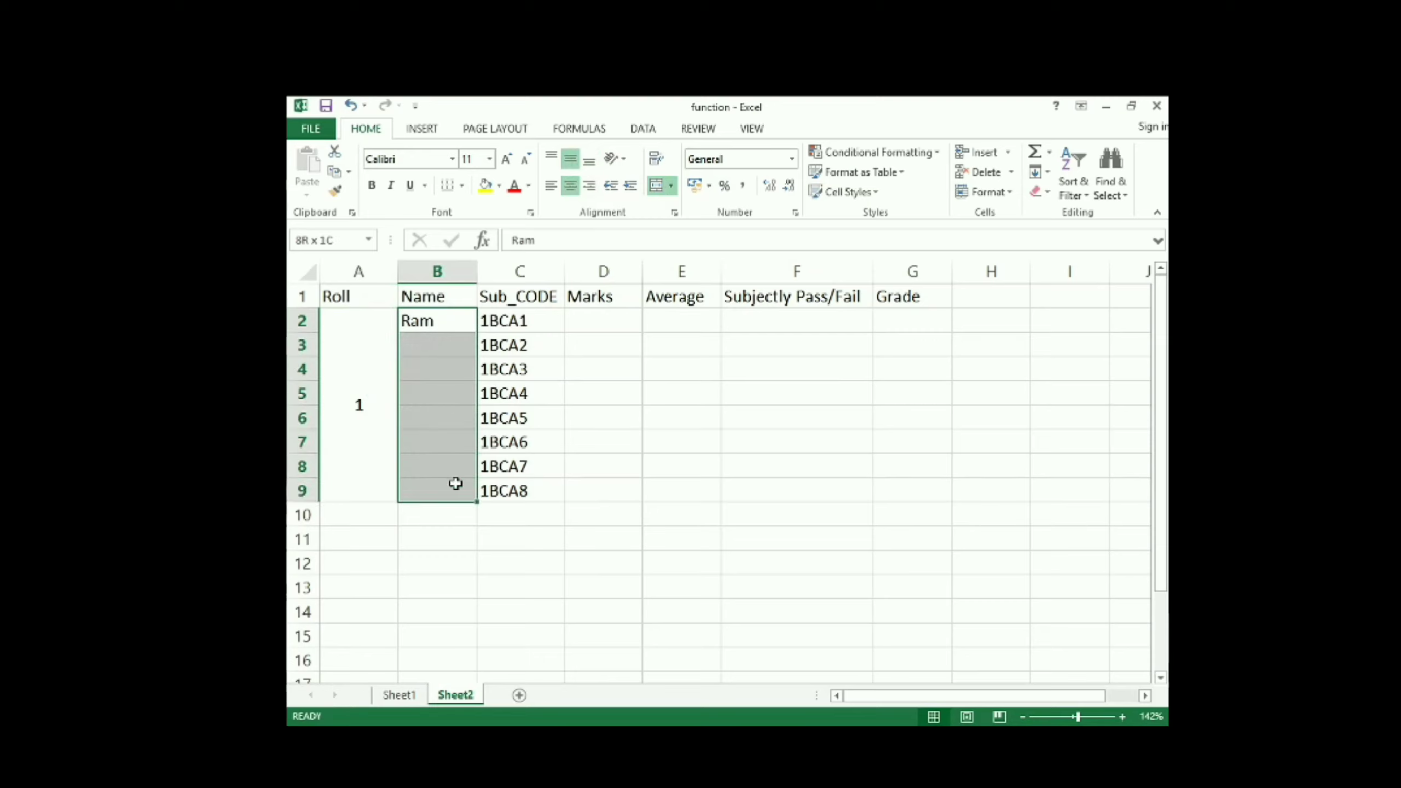
left_click(656, 186)
left_click(571, 160)
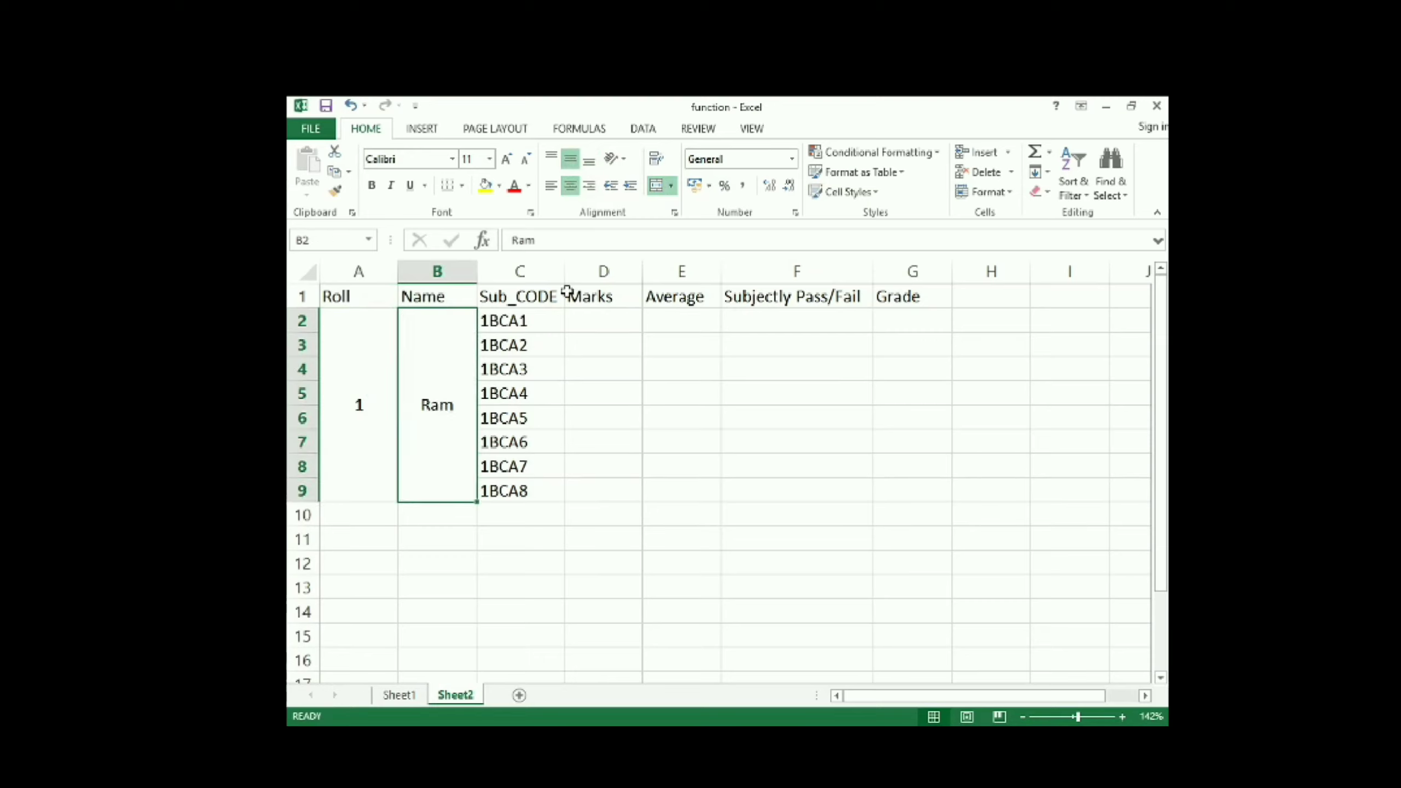
Step: Merge and center the Average cells E2:E9 and the Grade cells G2:G9, each with middle vertical alignment
left_click(601, 321)
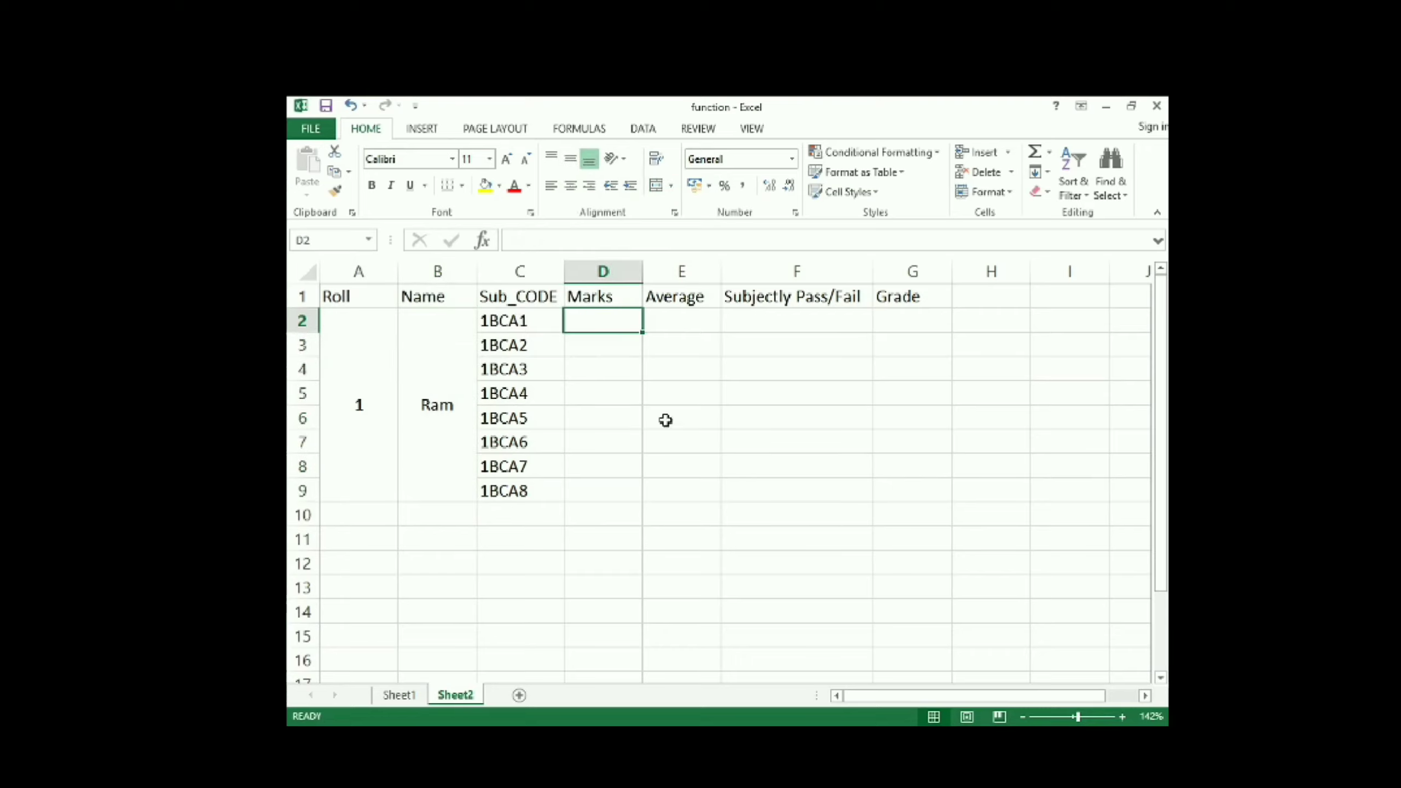
left_click_drag(681, 333, 688, 485)
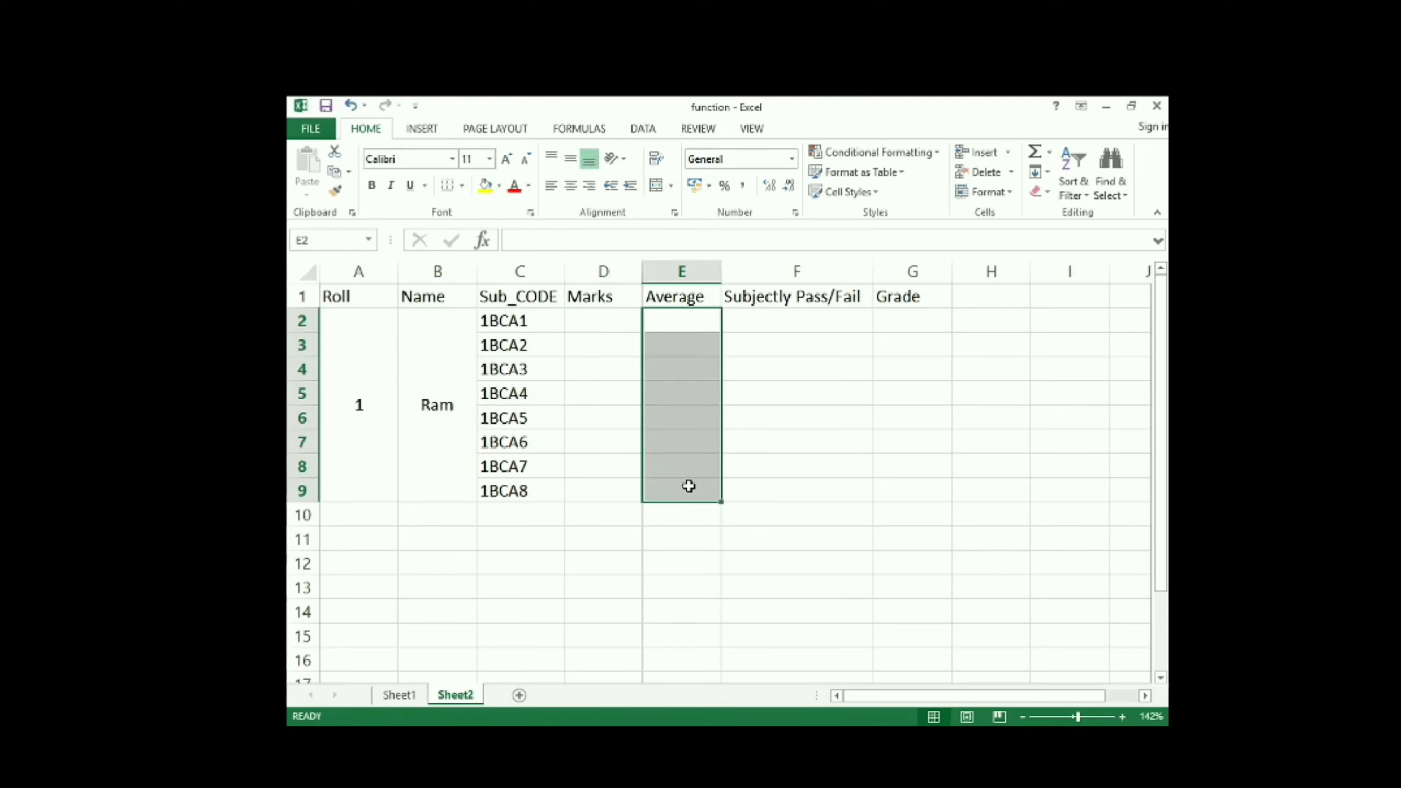
left_click(657, 186)
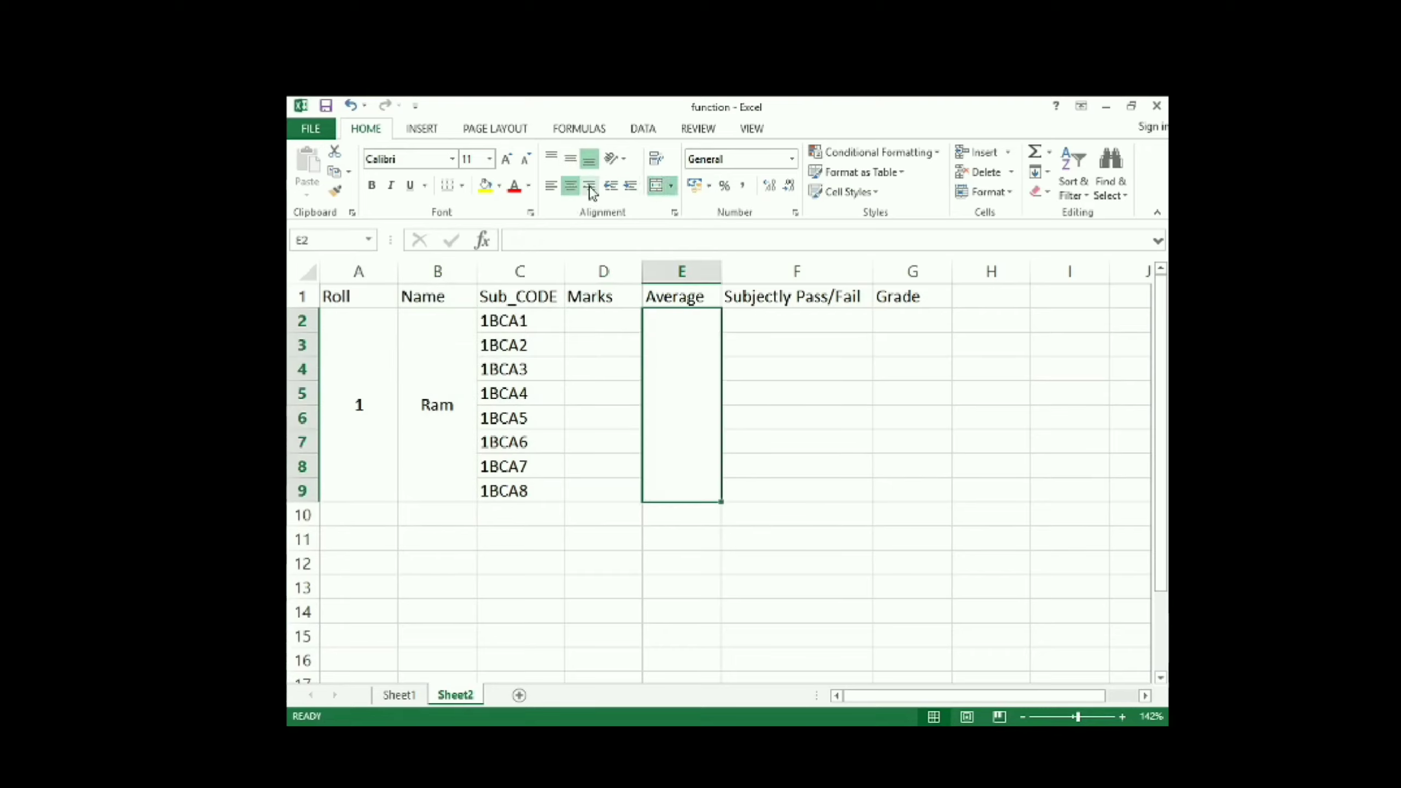
left_click(571, 161)
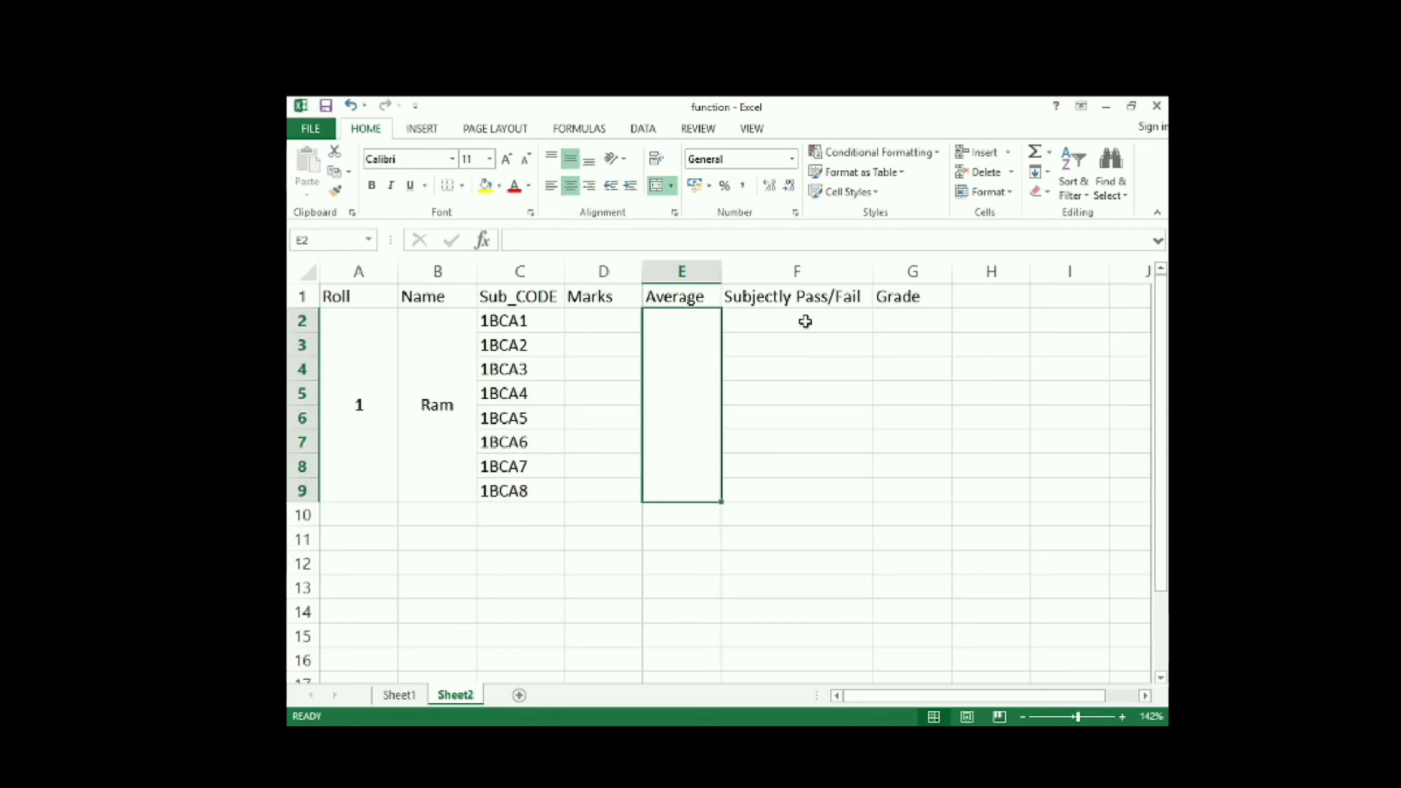
left_click_drag(902, 320, 922, 483)
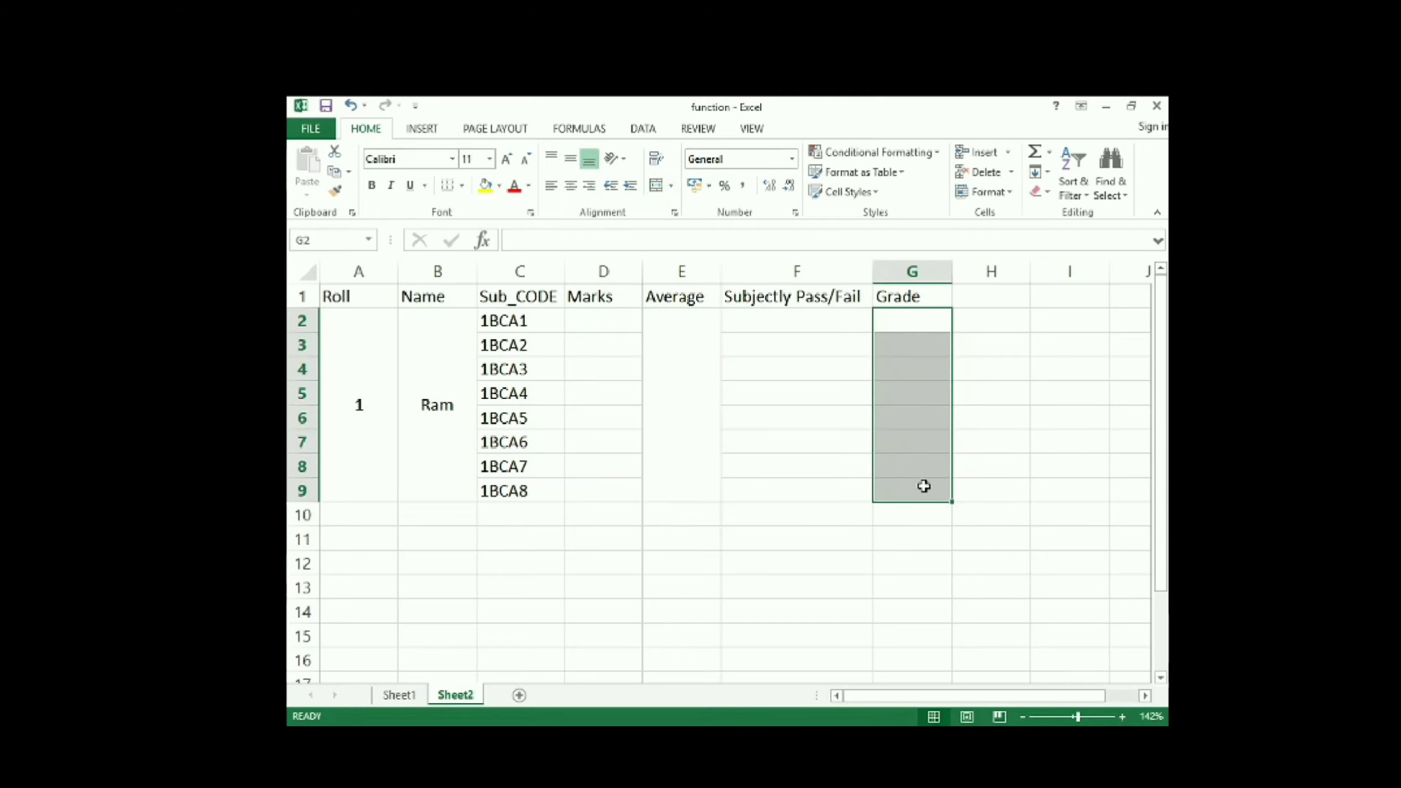
left_click(655, 188)
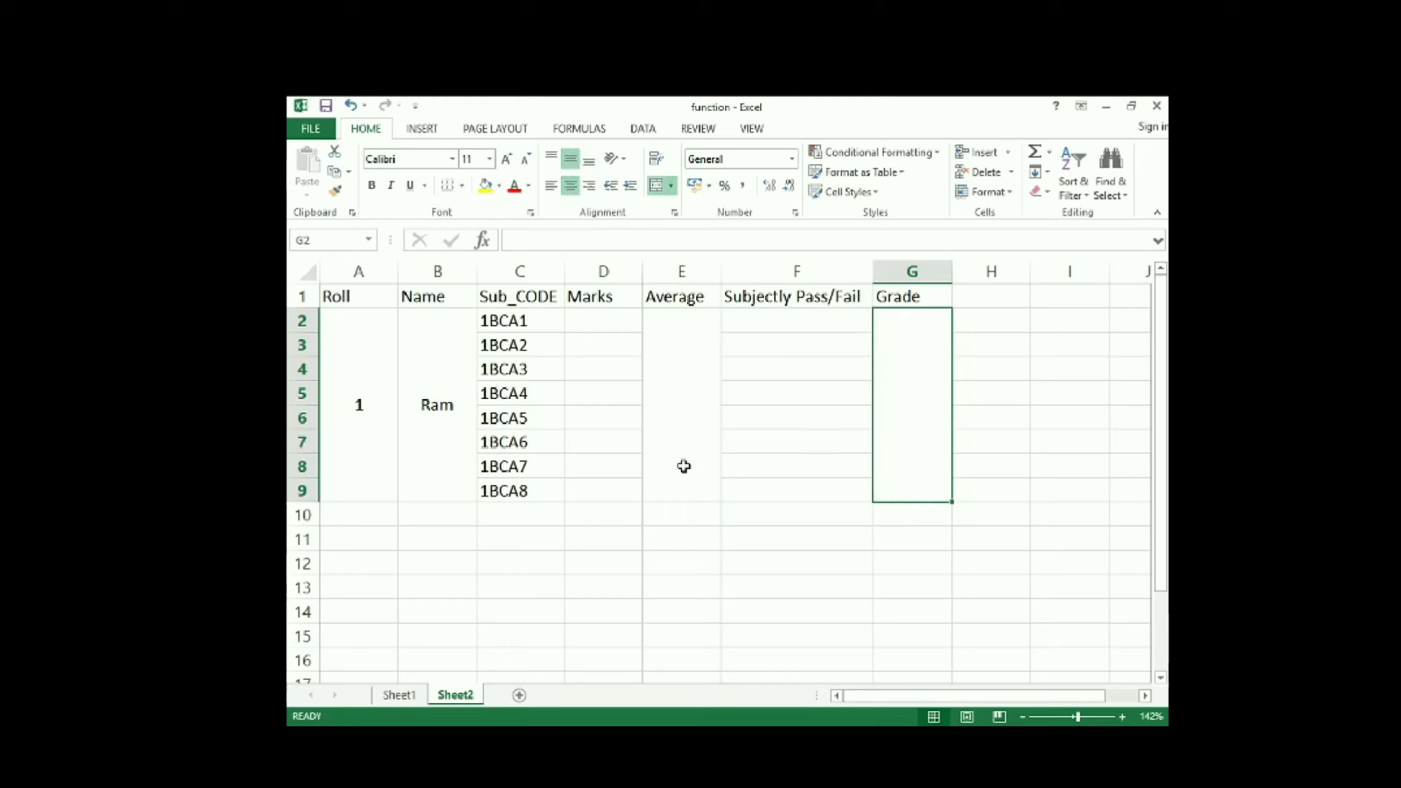
Step: Apply data validation to the marks cells D2:D6, allowing only whole numbers between 10 and 100
left_click(599, 321)
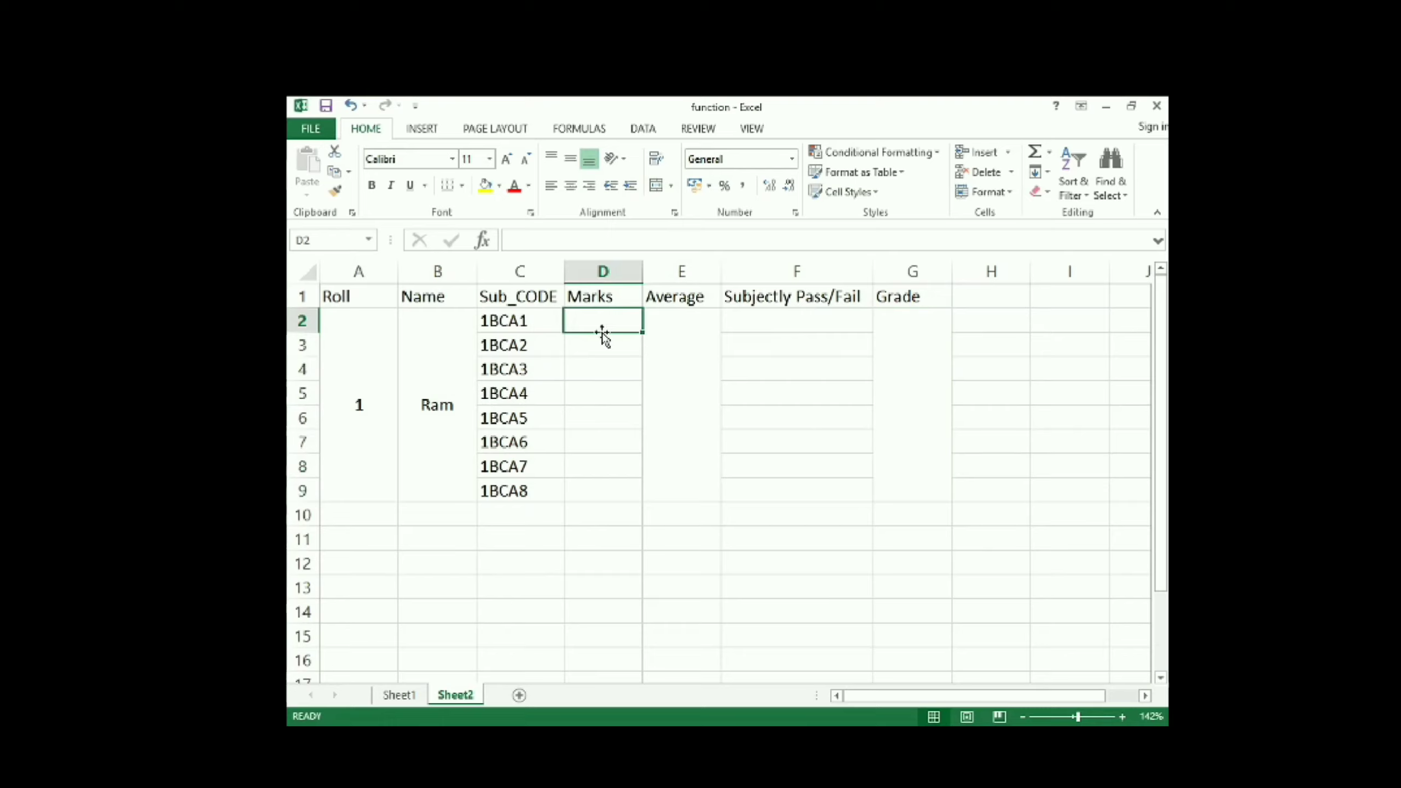
left_click_drag(606, 322, 603, 421)
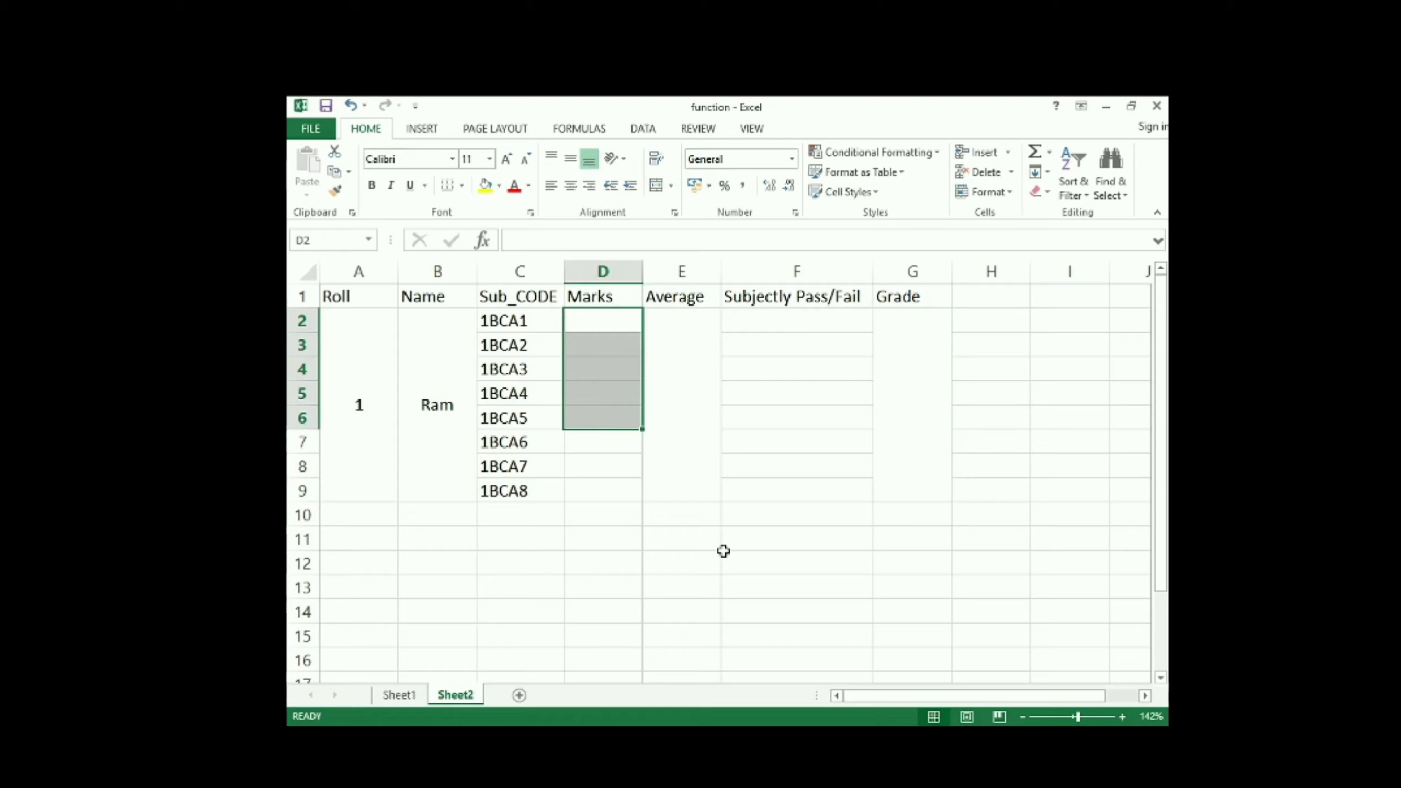
left_click(644, 130)
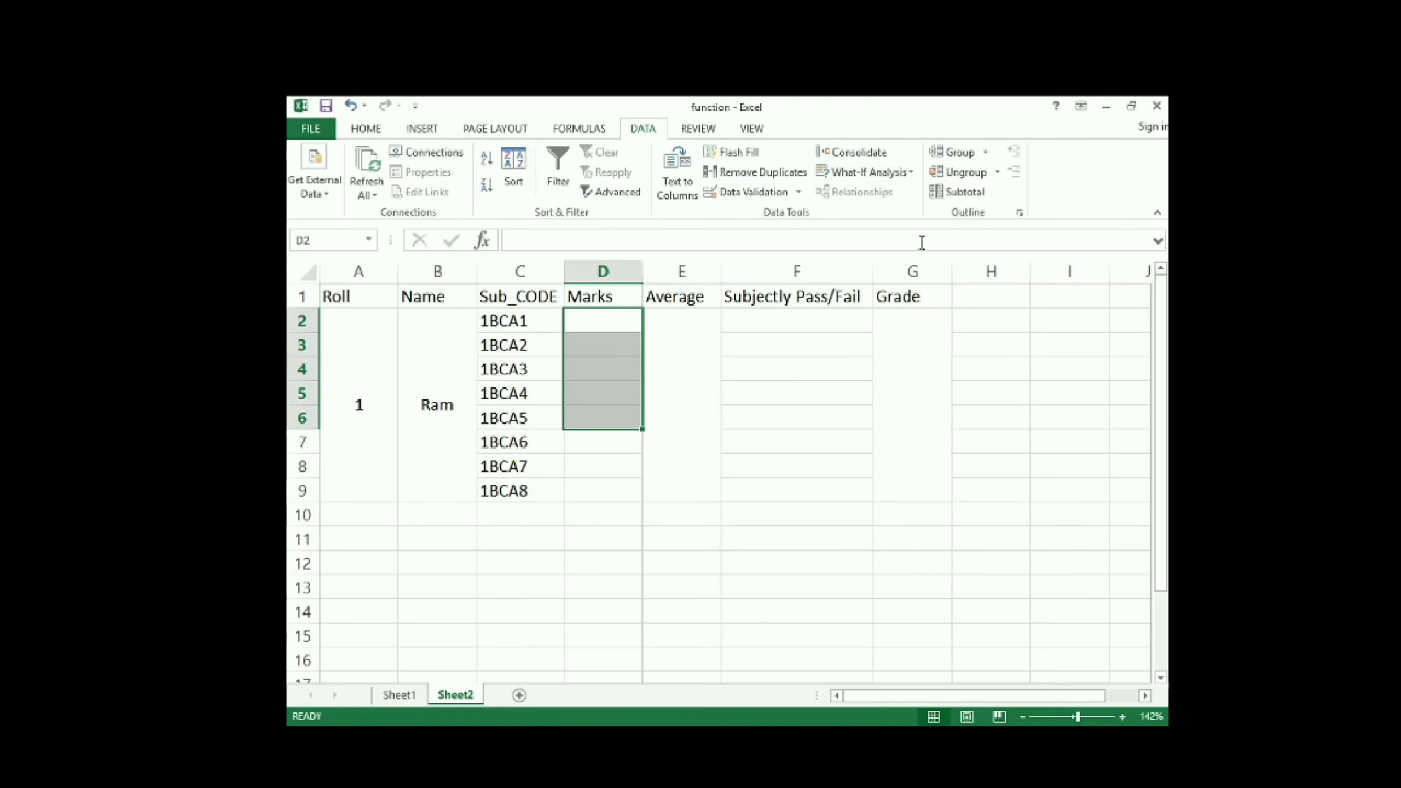
left_click(799, 194)
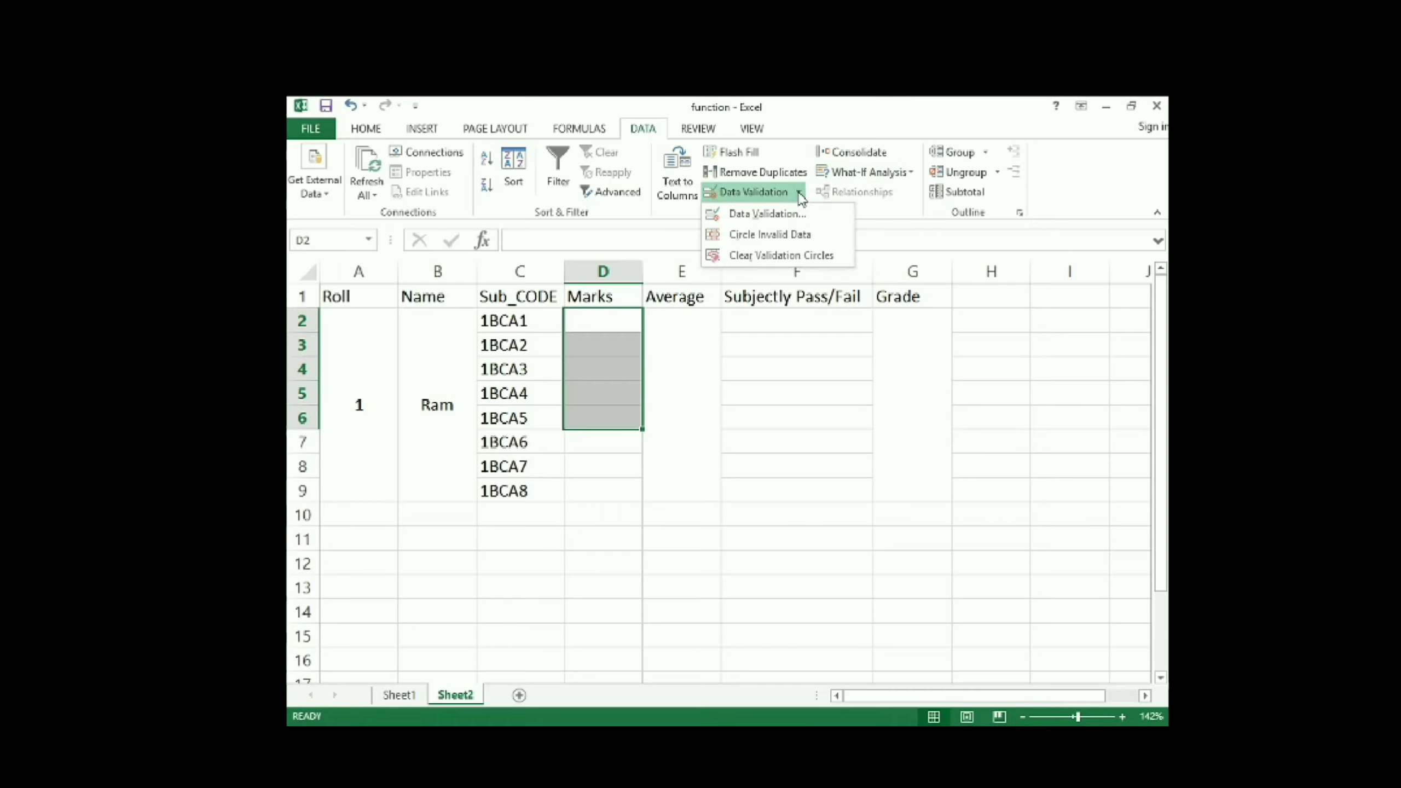
left_click(768, 215)
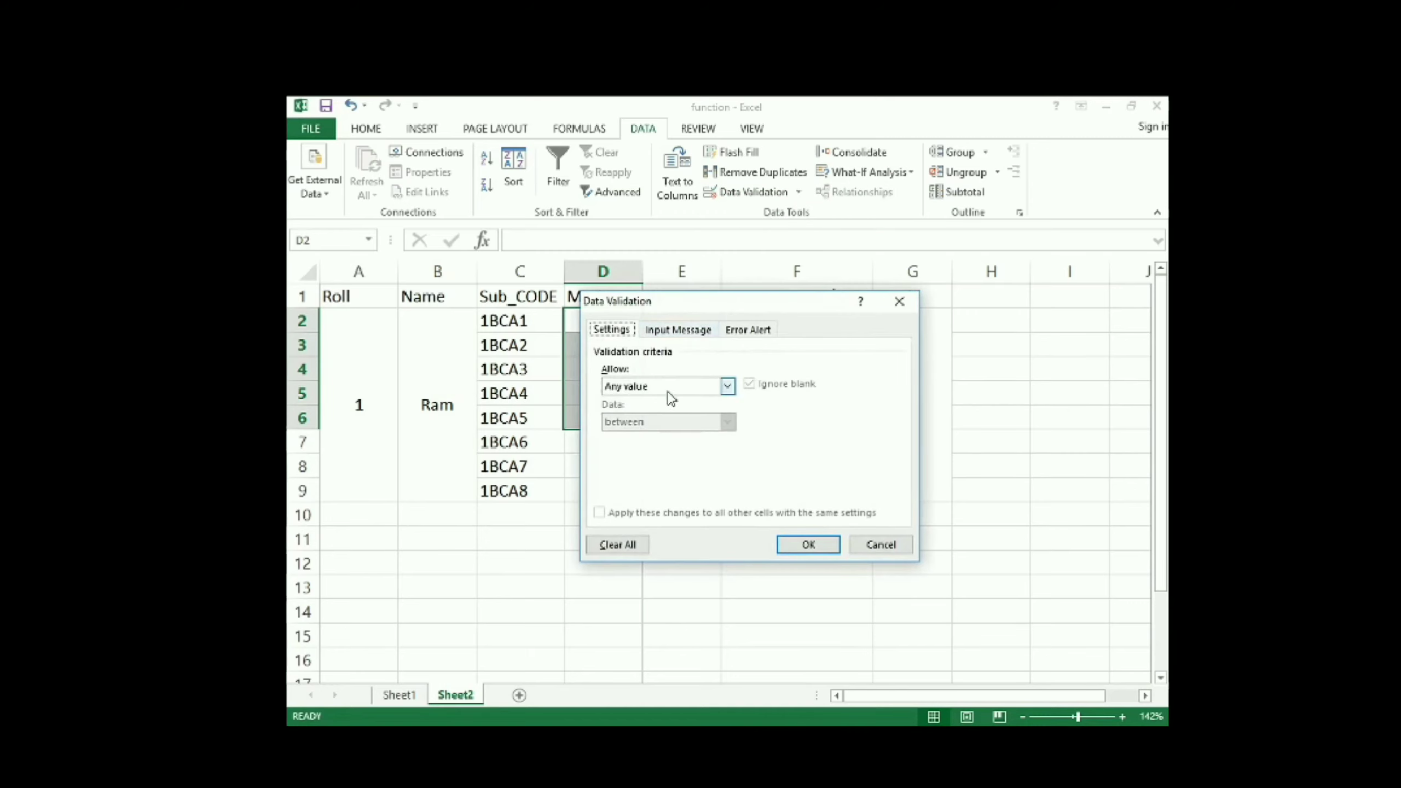
left_click(727, 386)
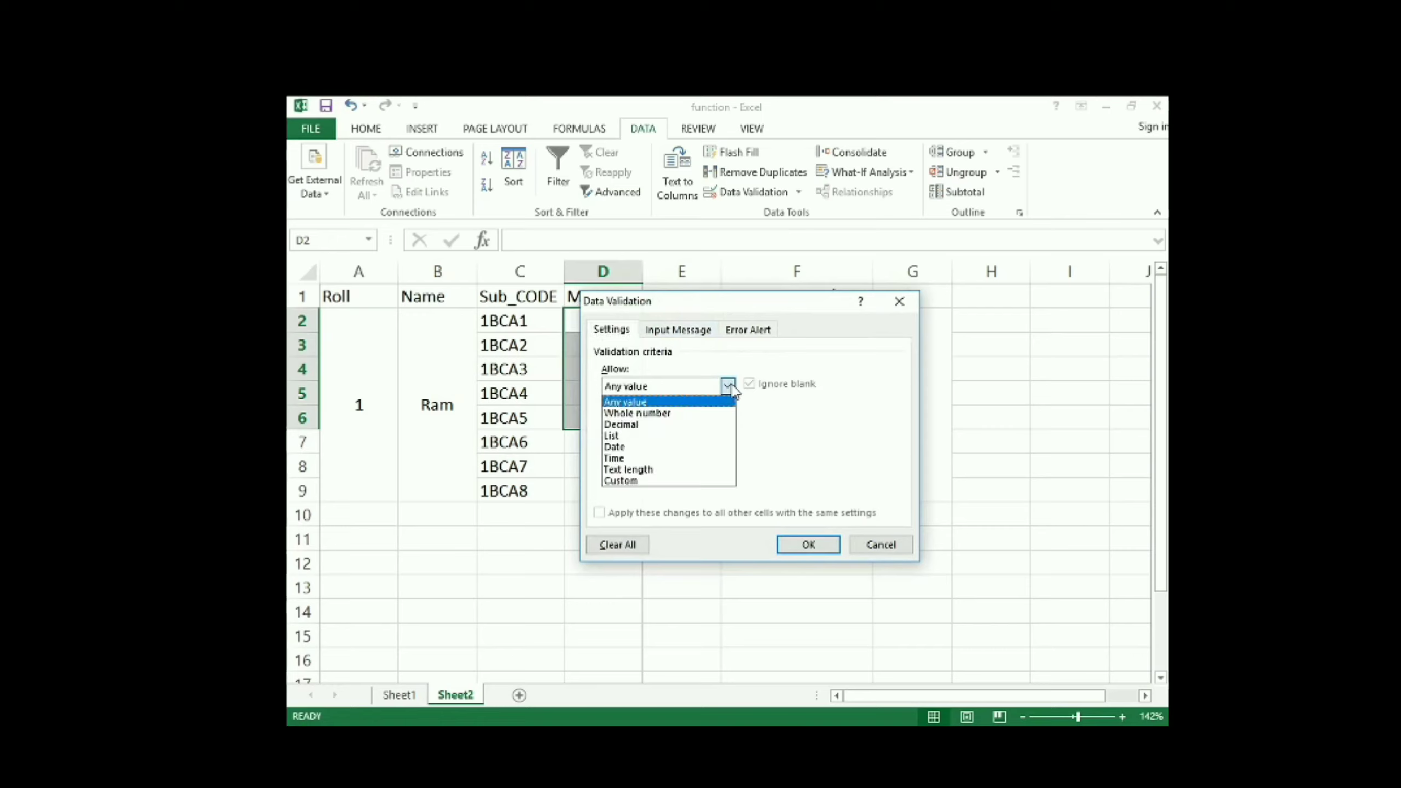
left_click(664, 413)
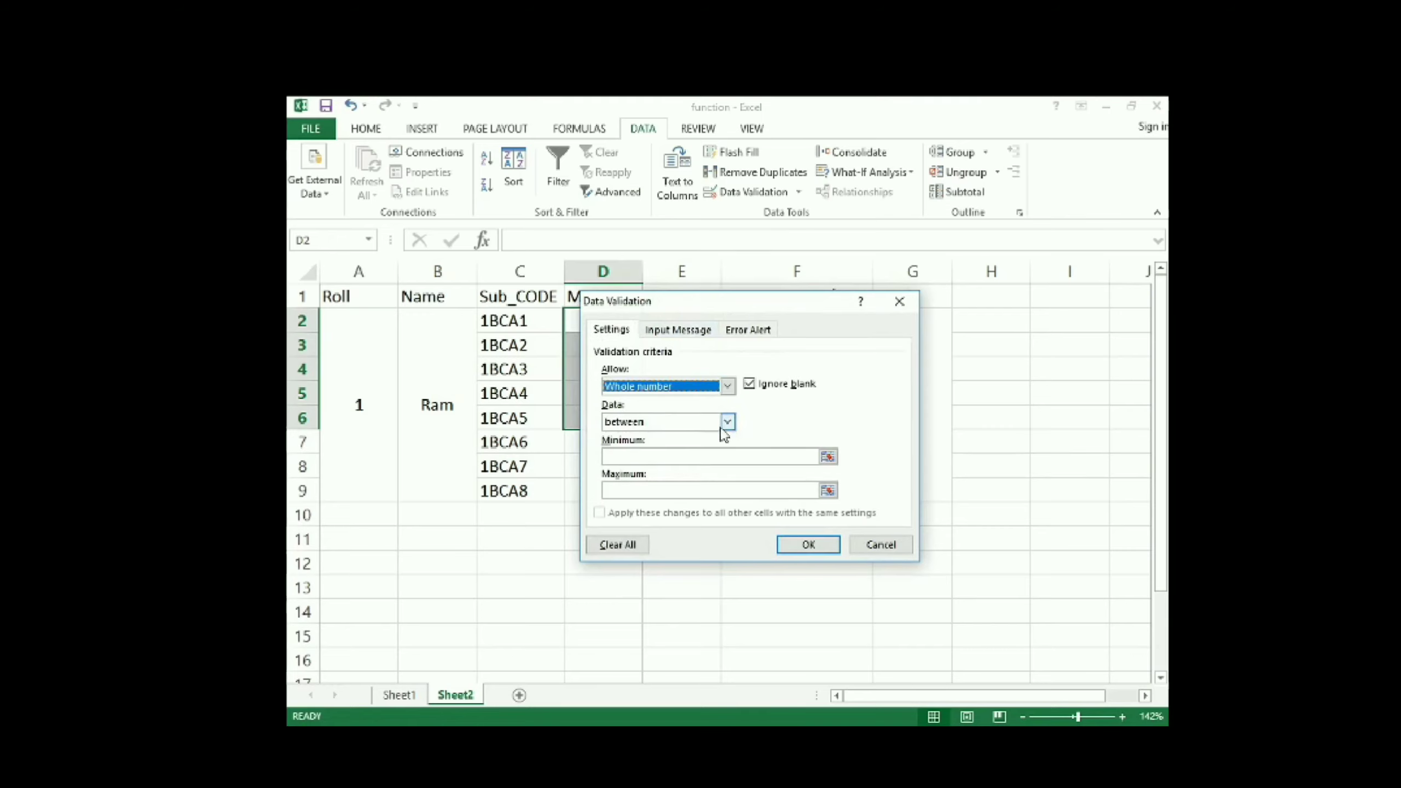
left_click(638, 457)
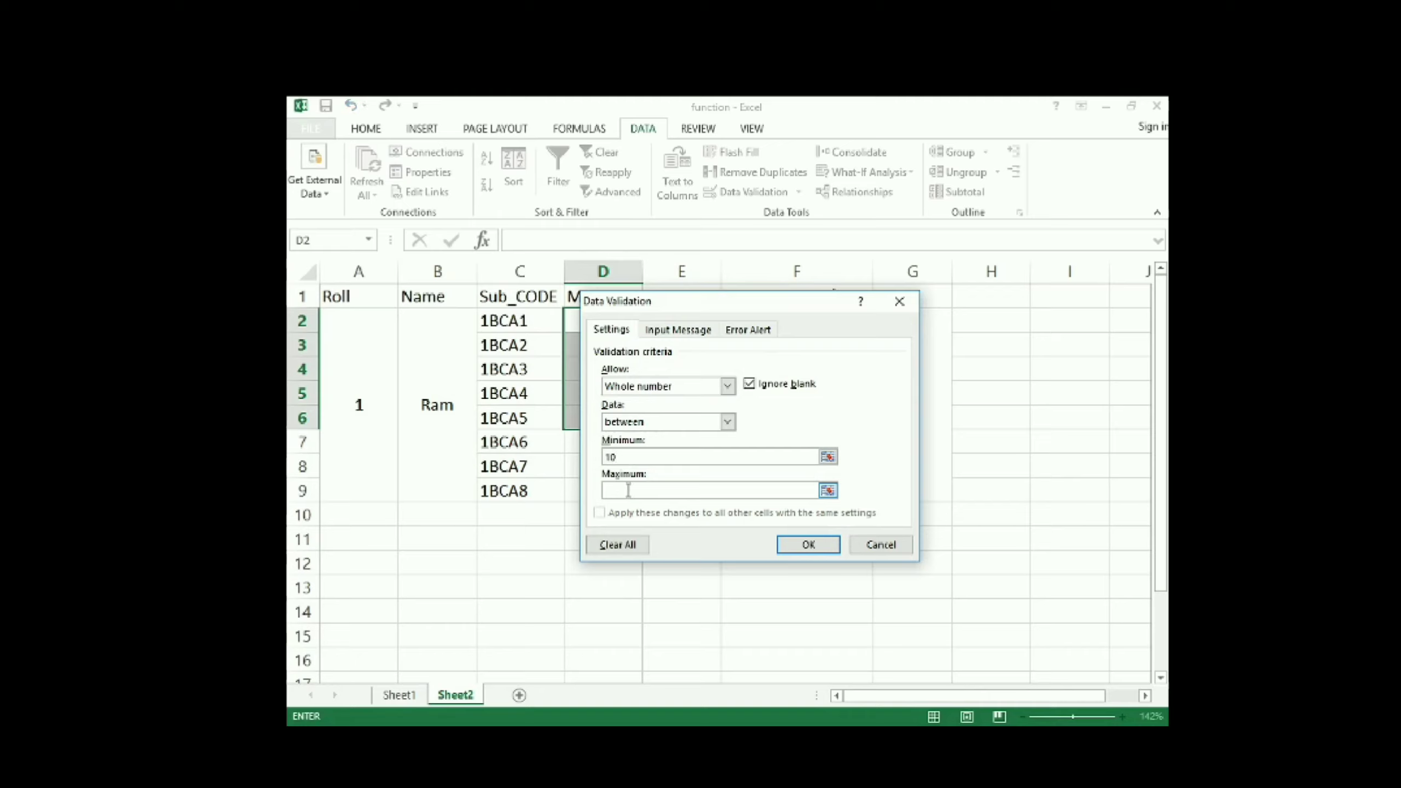
type("90")
key("BackSpace")
key("BackSpace")
type("100")
left_click(816, 545)
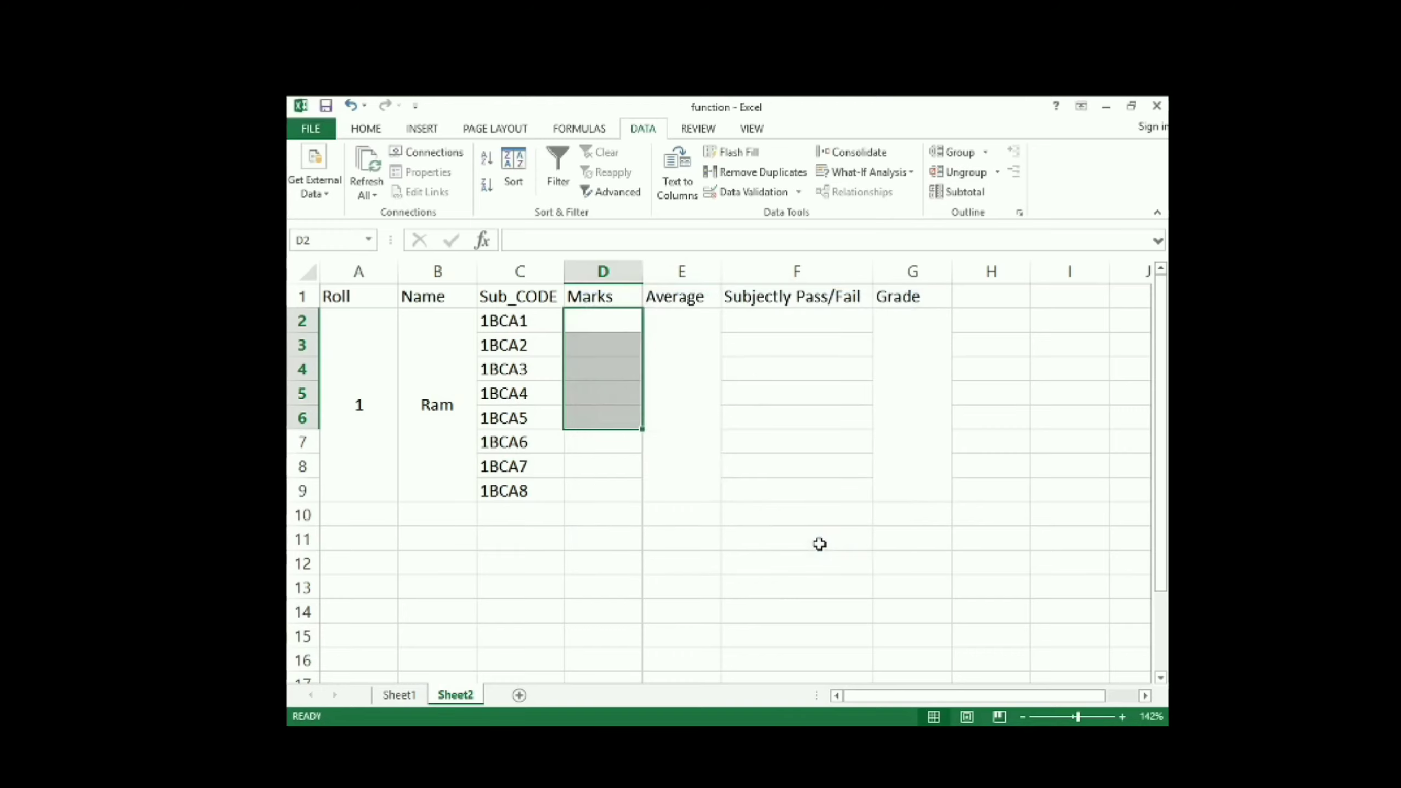
Step: Apply data validation to the marks cells D7:D8, allowing only whole numbers between 1 and 100
left_click(608, 444)
left_click_drag(610, 444, 609, 464)
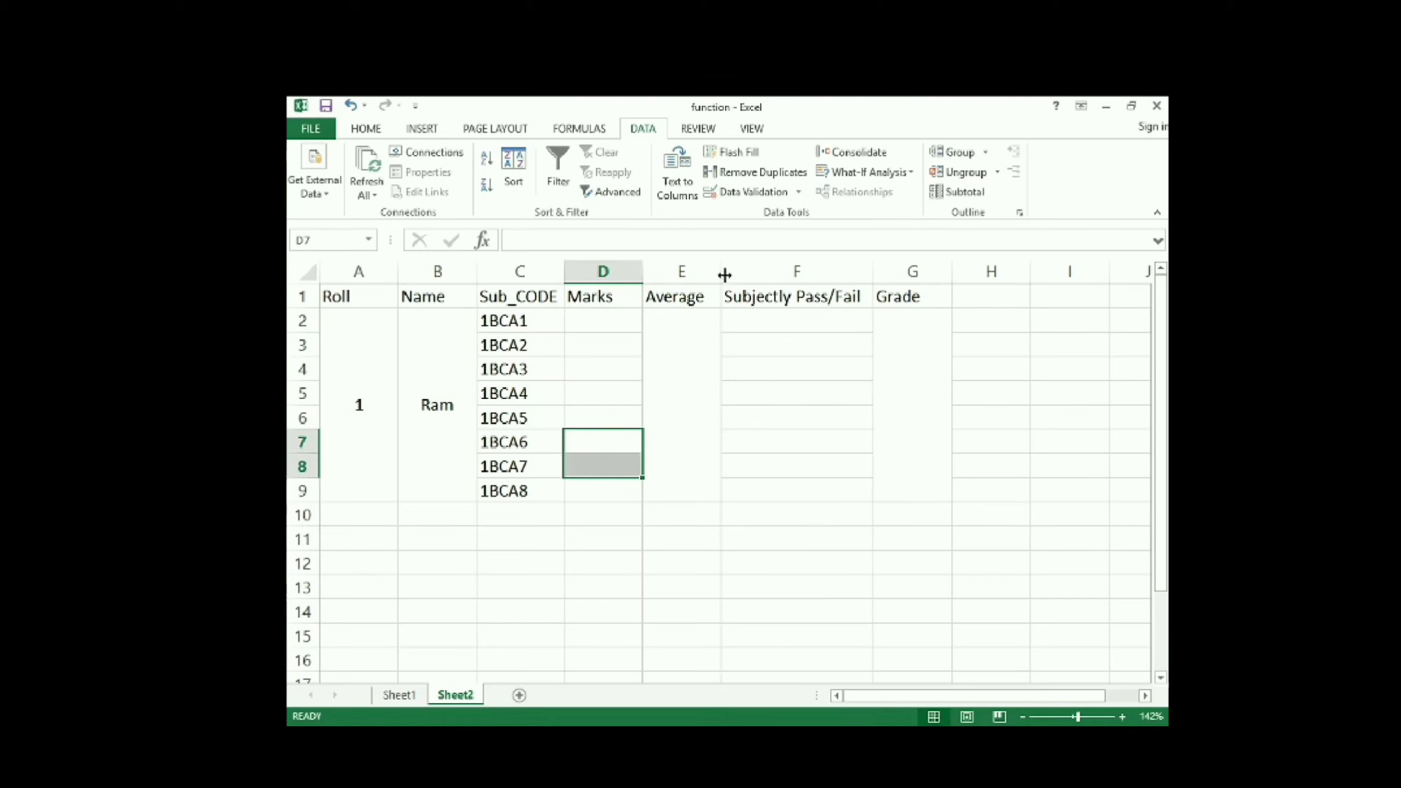
left_click(797, 195)
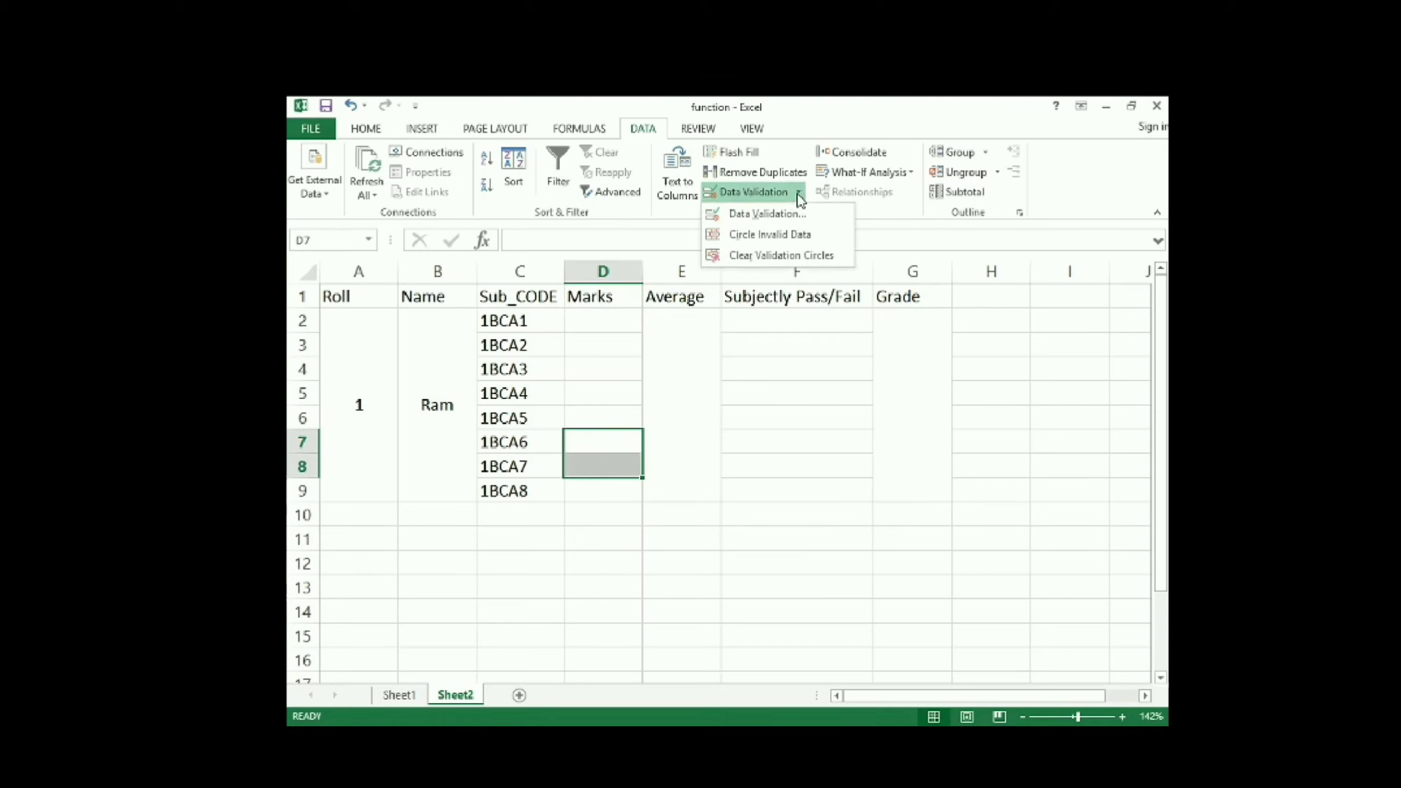
left_click(779, 215)
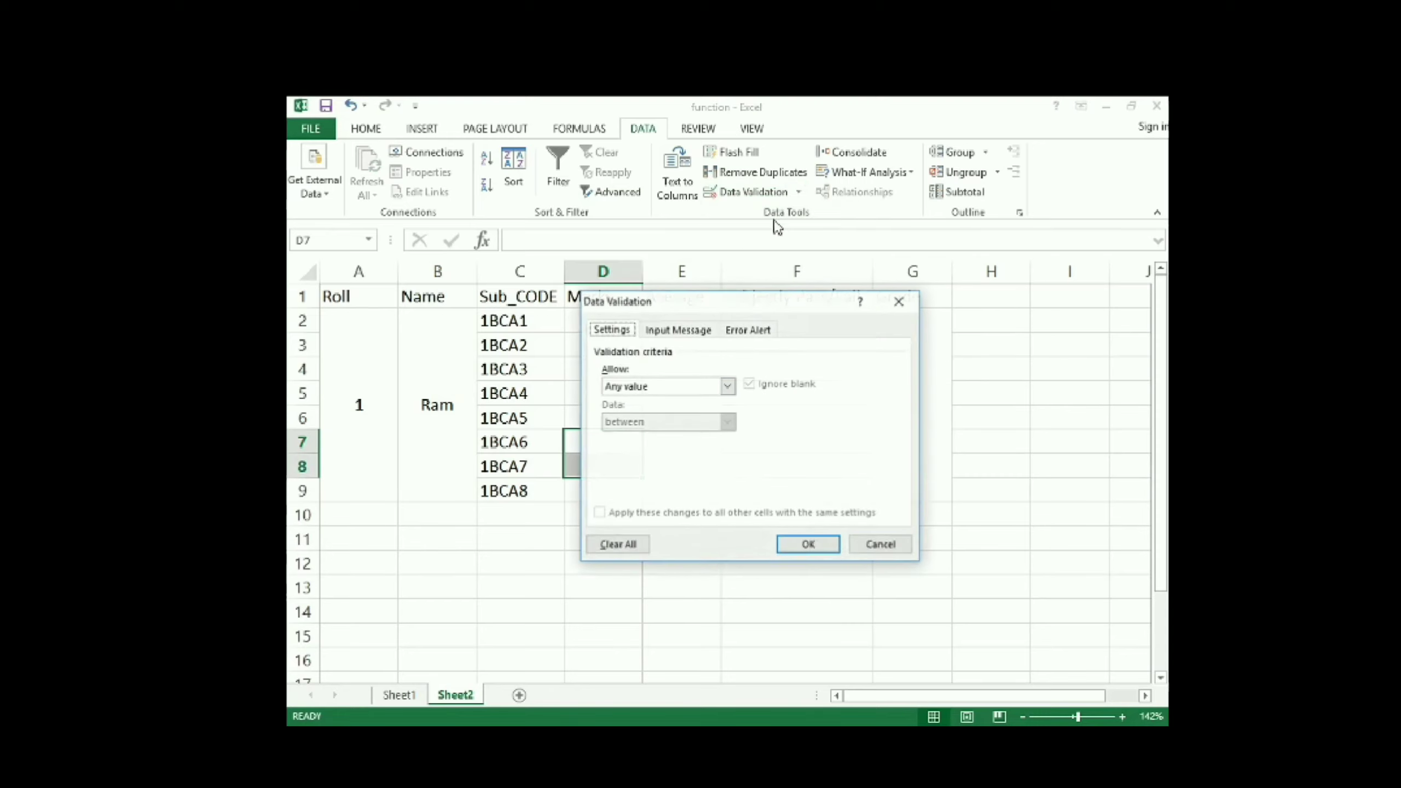
left_click(664, 386)
left_click(650, 413)
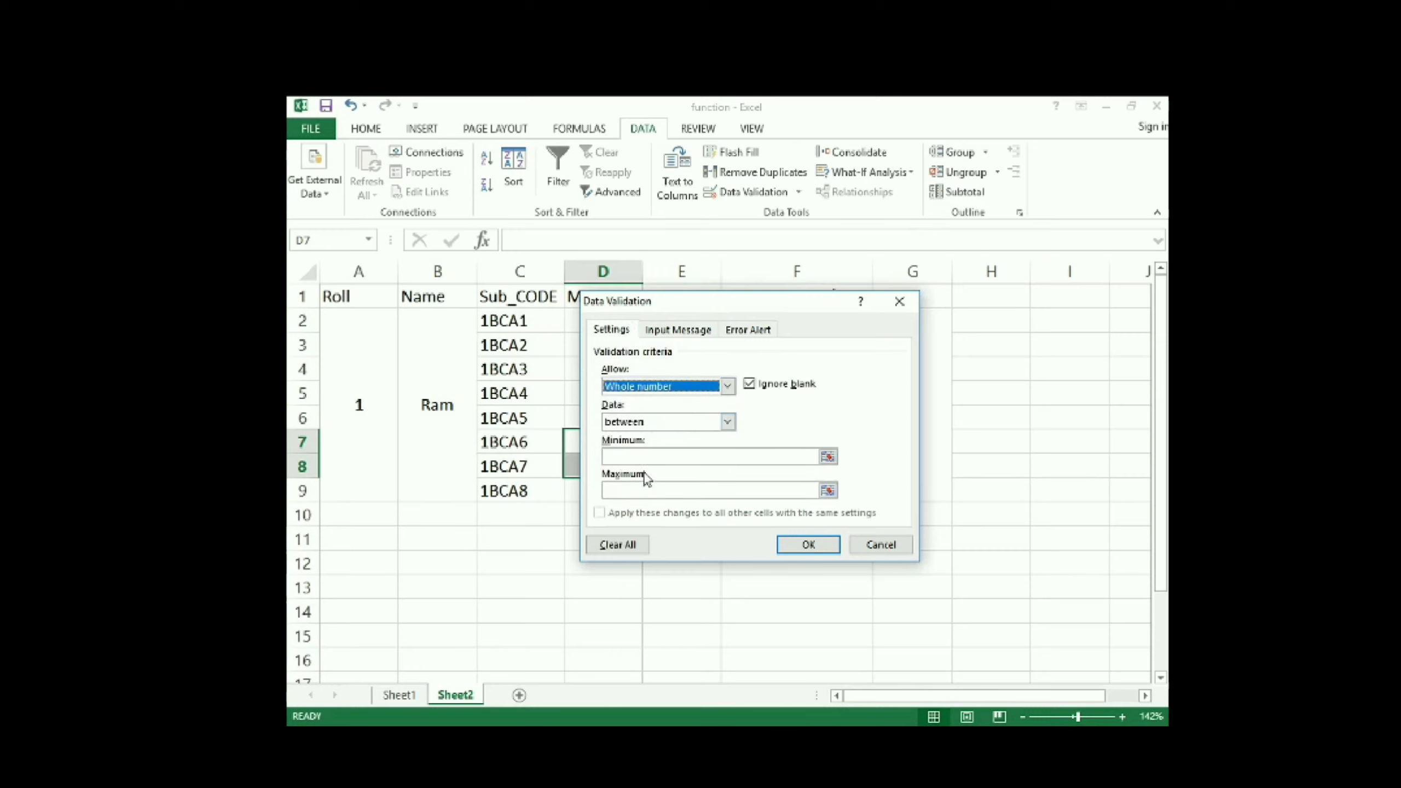
left_click(697, 456)
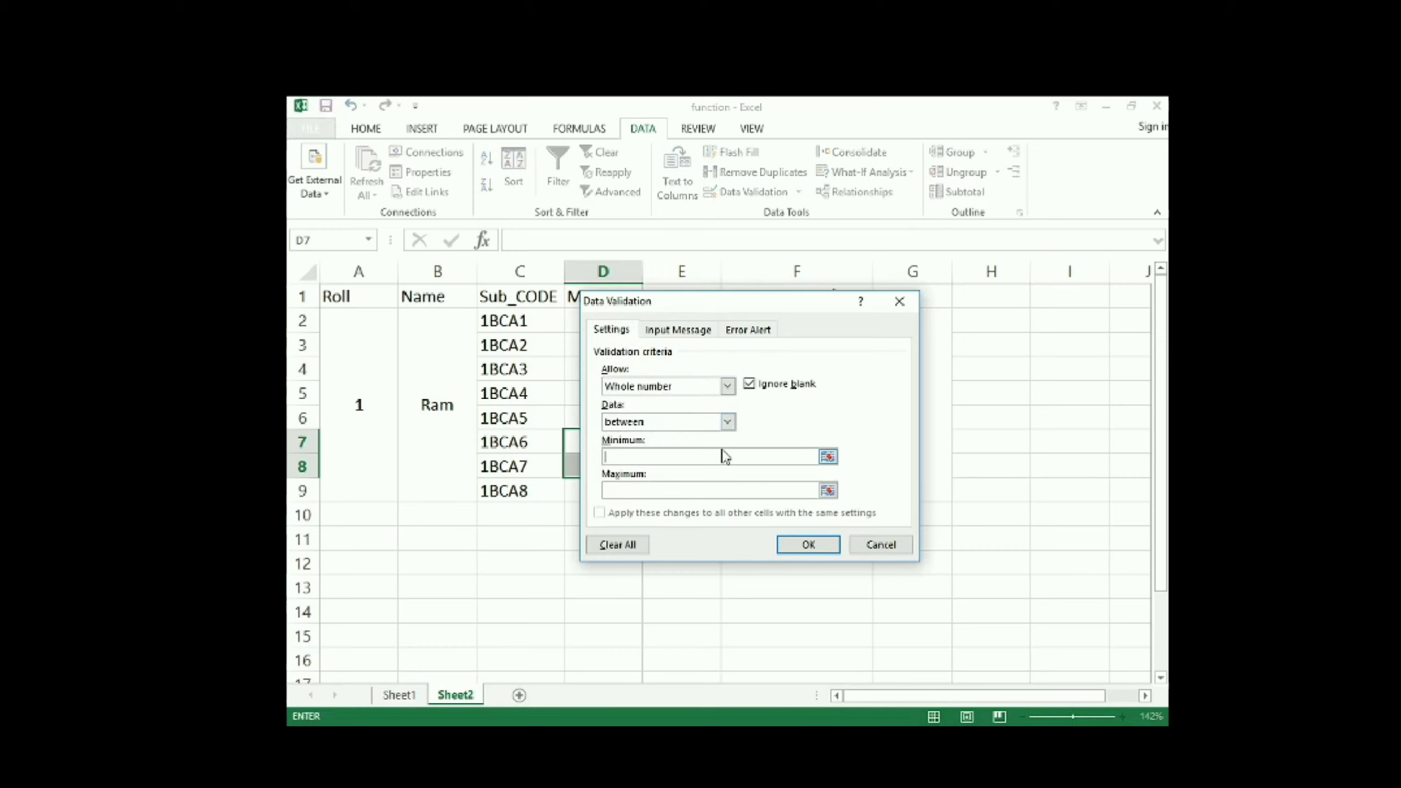
type("1")
left_click(669, 490)
left_click(819, 544)
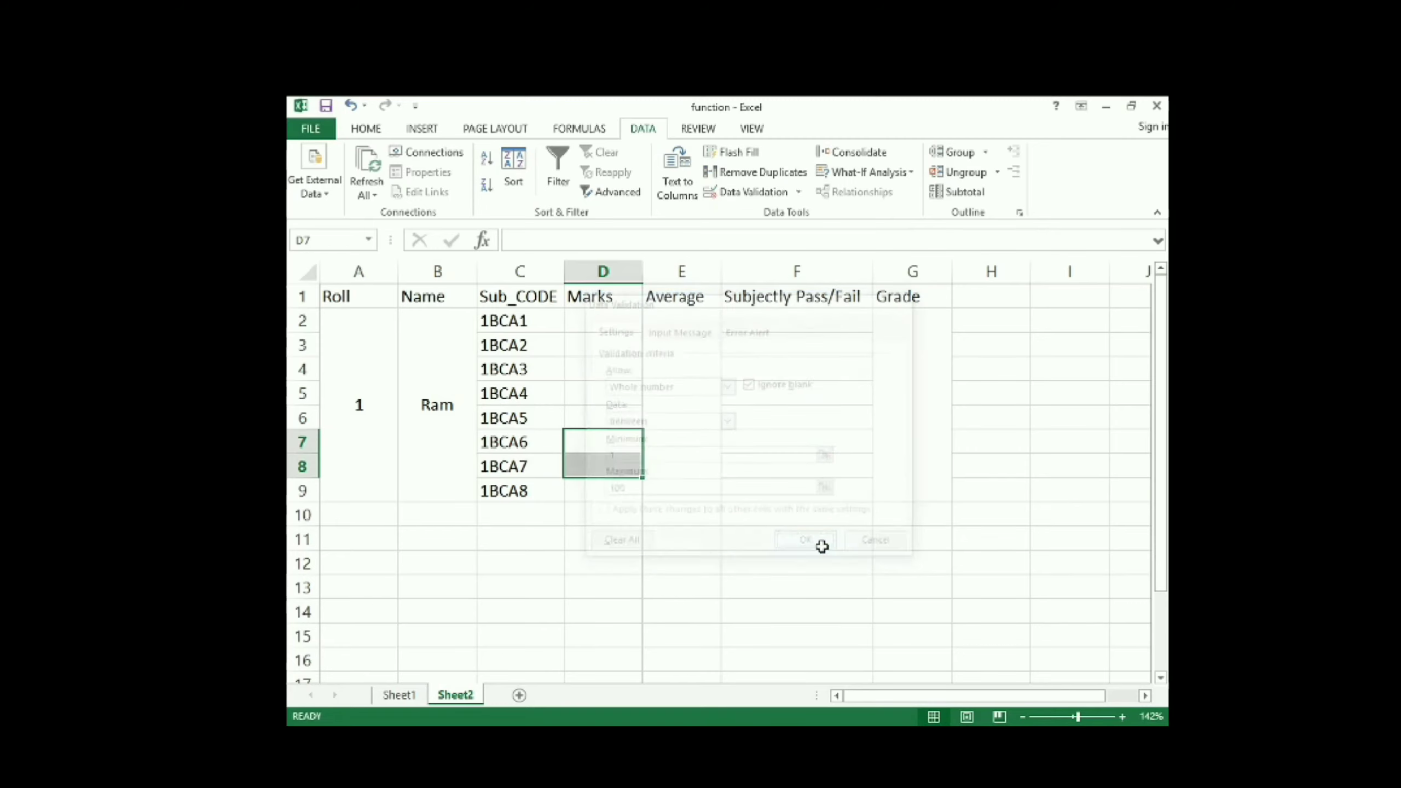
Step: Apply data validation to the marks cell D9, allowing only whole numbers between 1 and 50
left_click(602, 491)
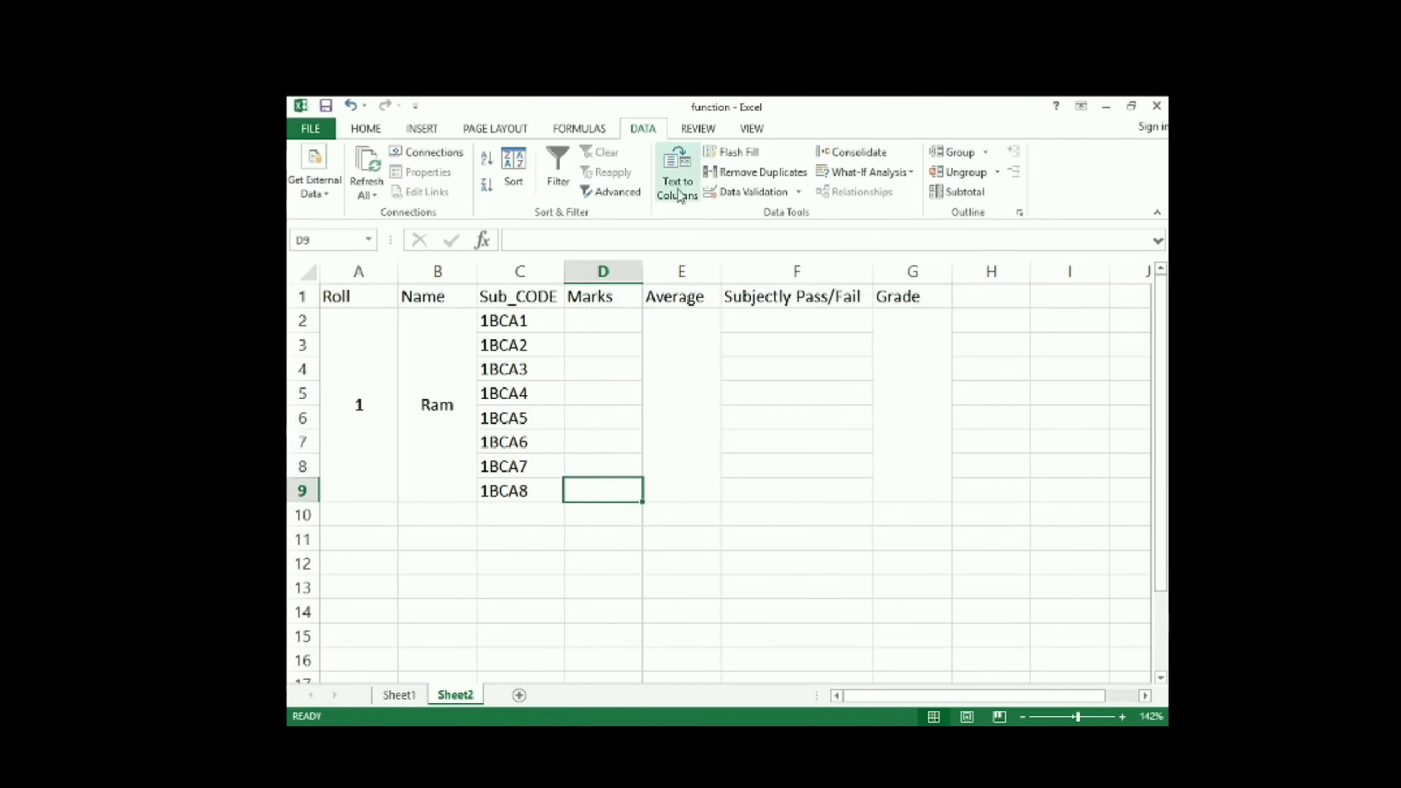
left_click(799, 193)
left_click(778, 217)
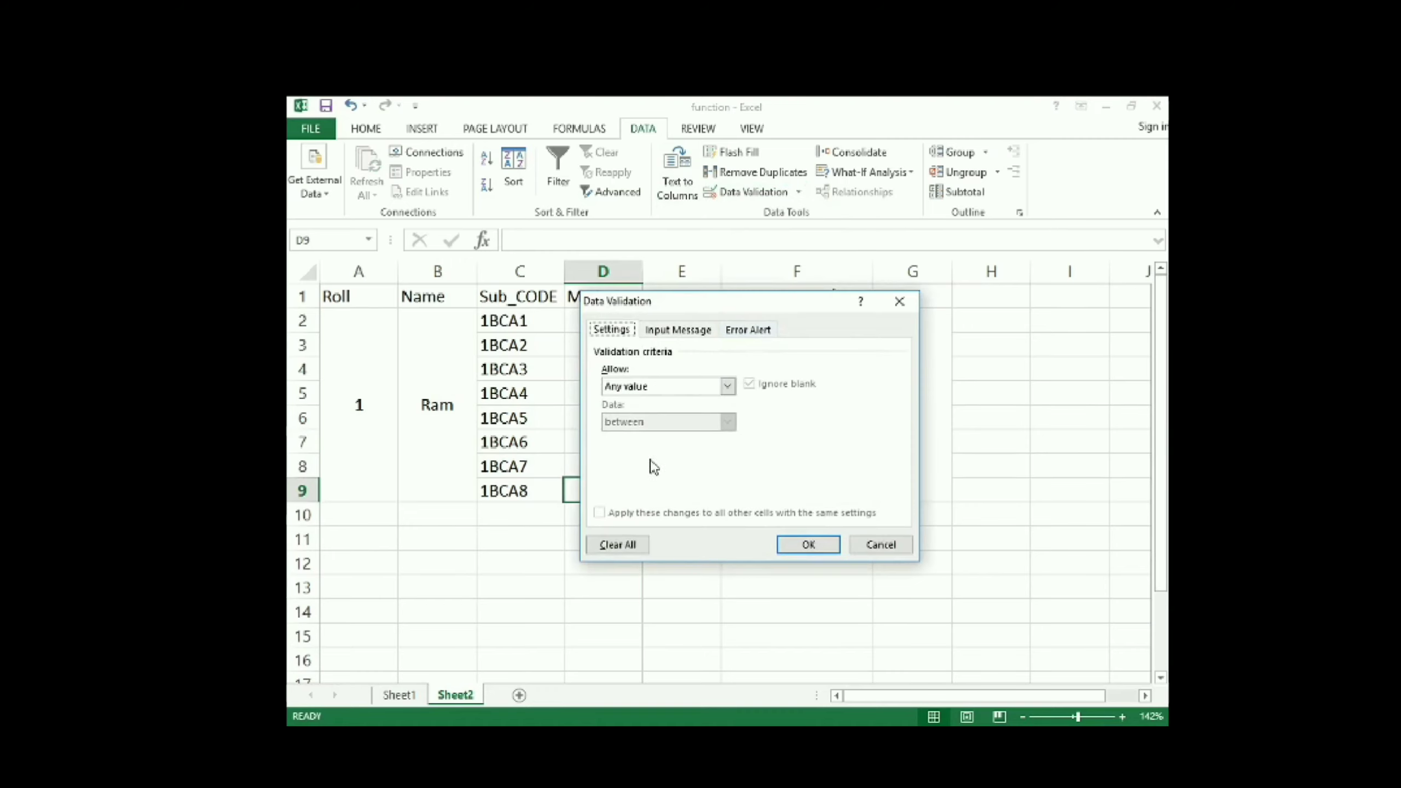
left_click(653, 387)
left_click(652, 413)
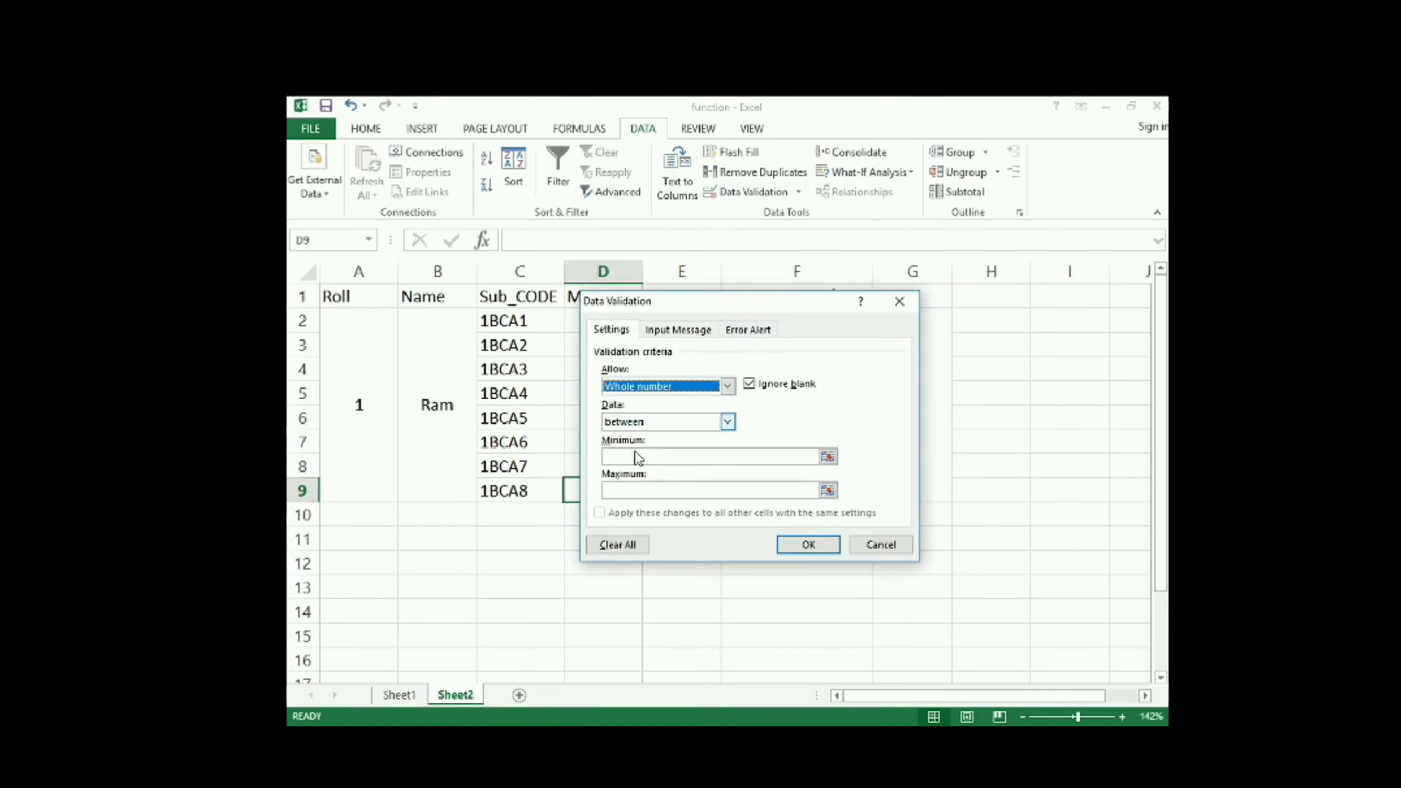
left_click(638, 457)
type("1")
left_click(651, 490)
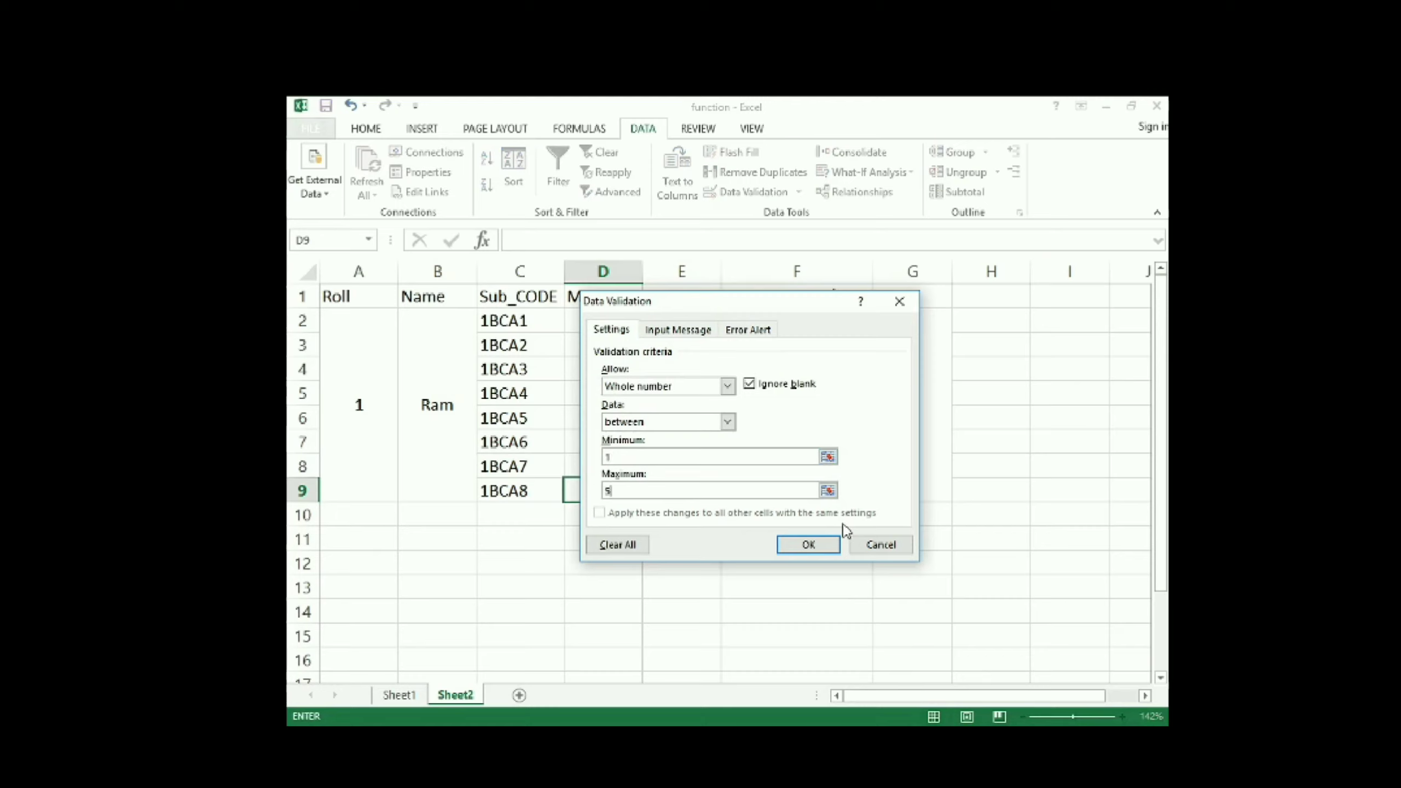
type("50")
left_click(815, 544)
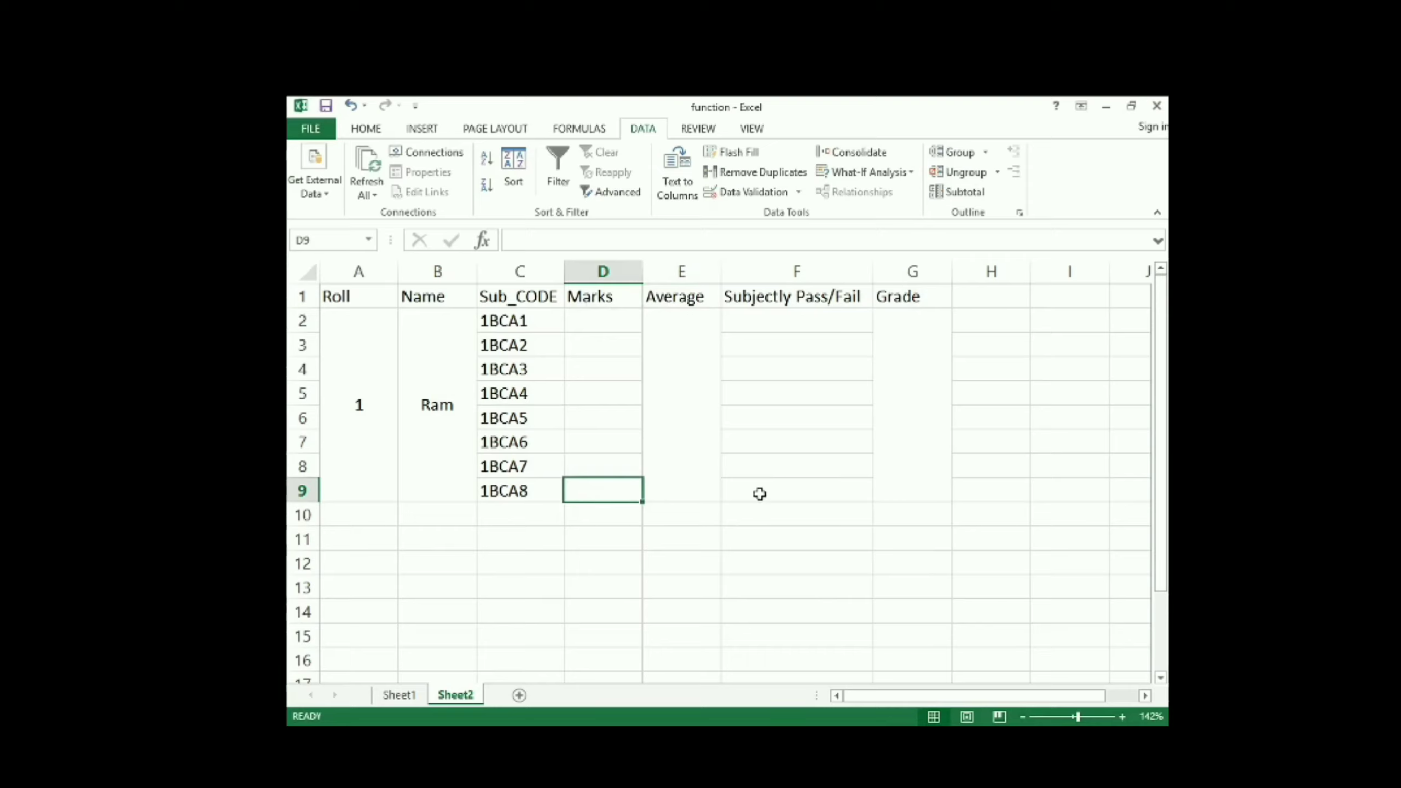
Step: Enter the marks 66, 68, 74, 72 and 71 for subjects 1BCA1 to 1BCA5 in D2:D6
left_click(601, 319)
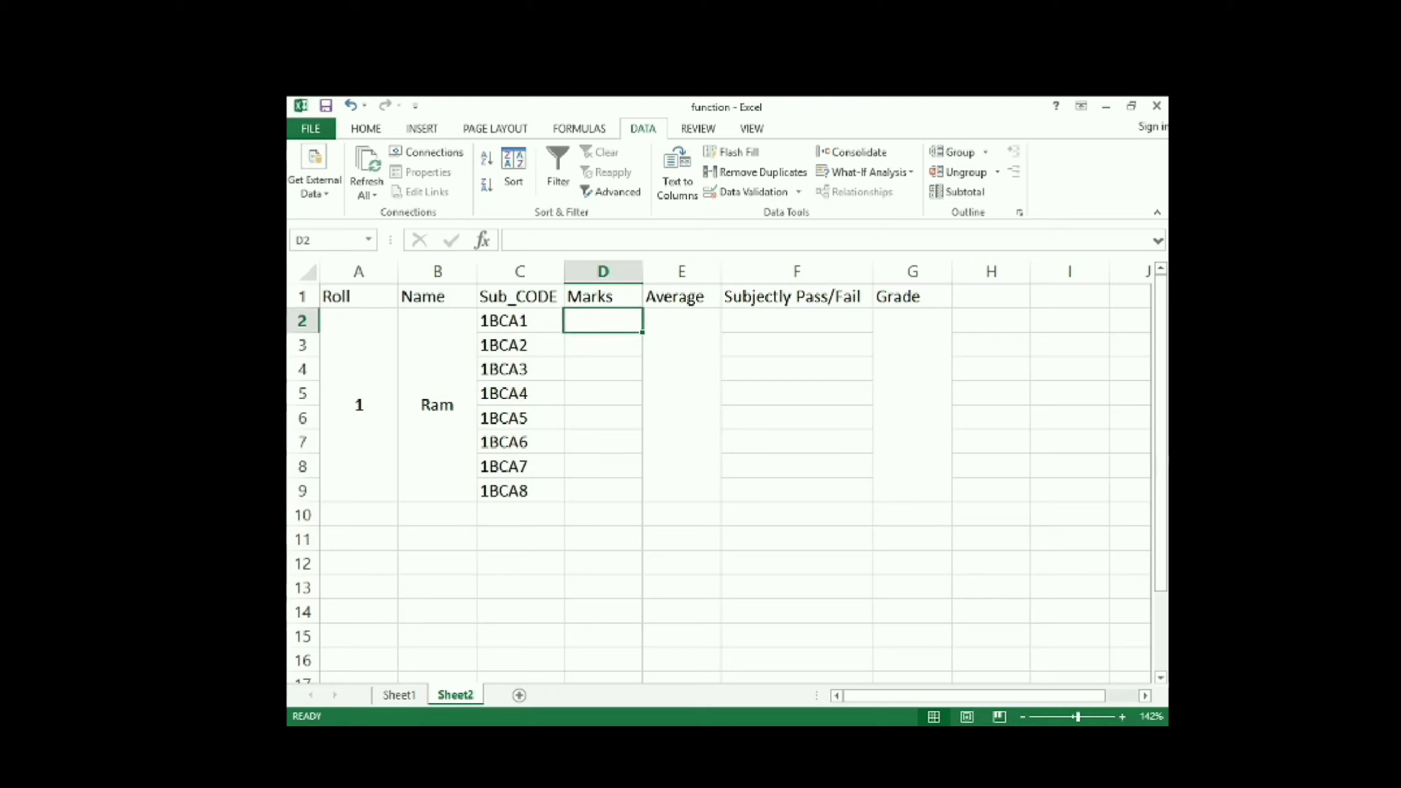
type("66")
key("Return")
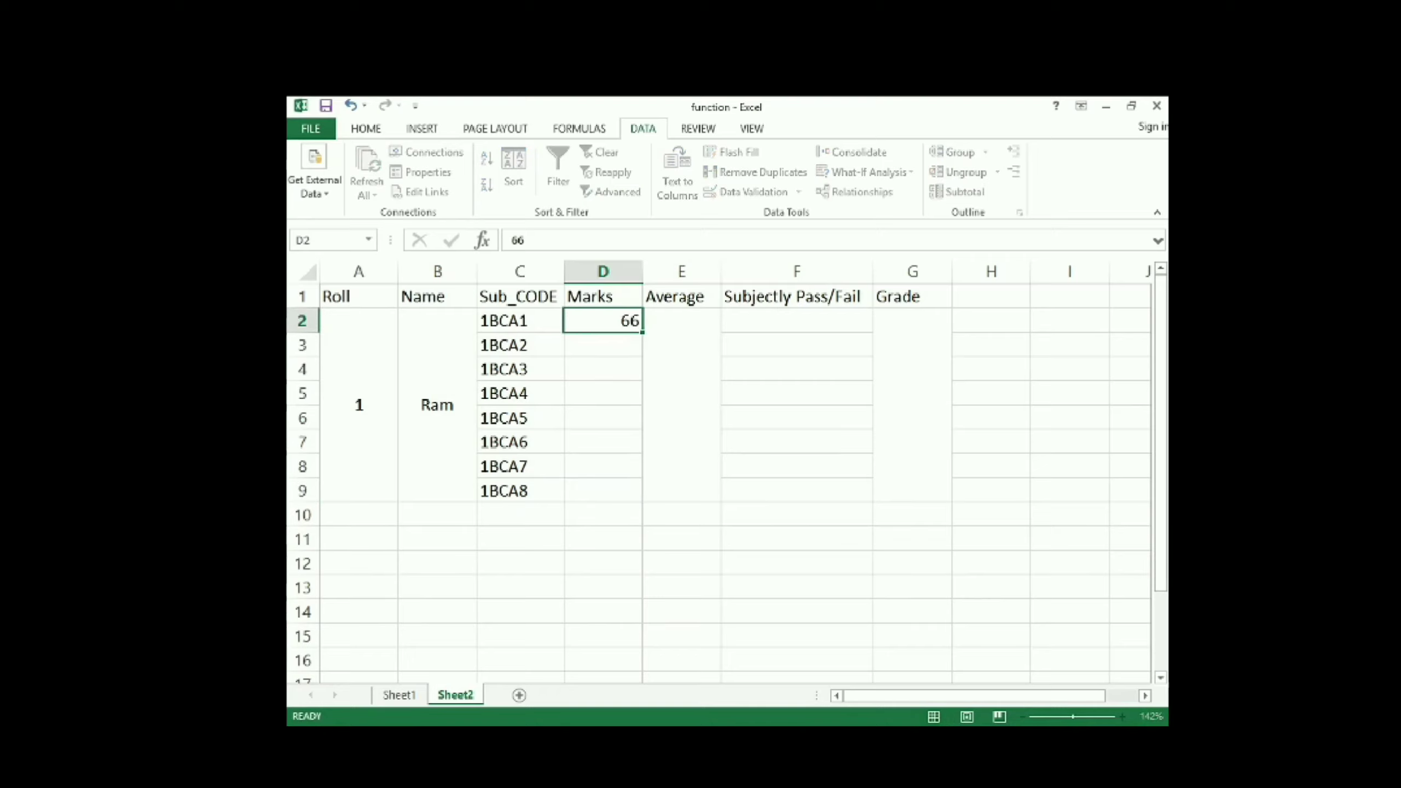
type("68")
key("Return")
type("74")
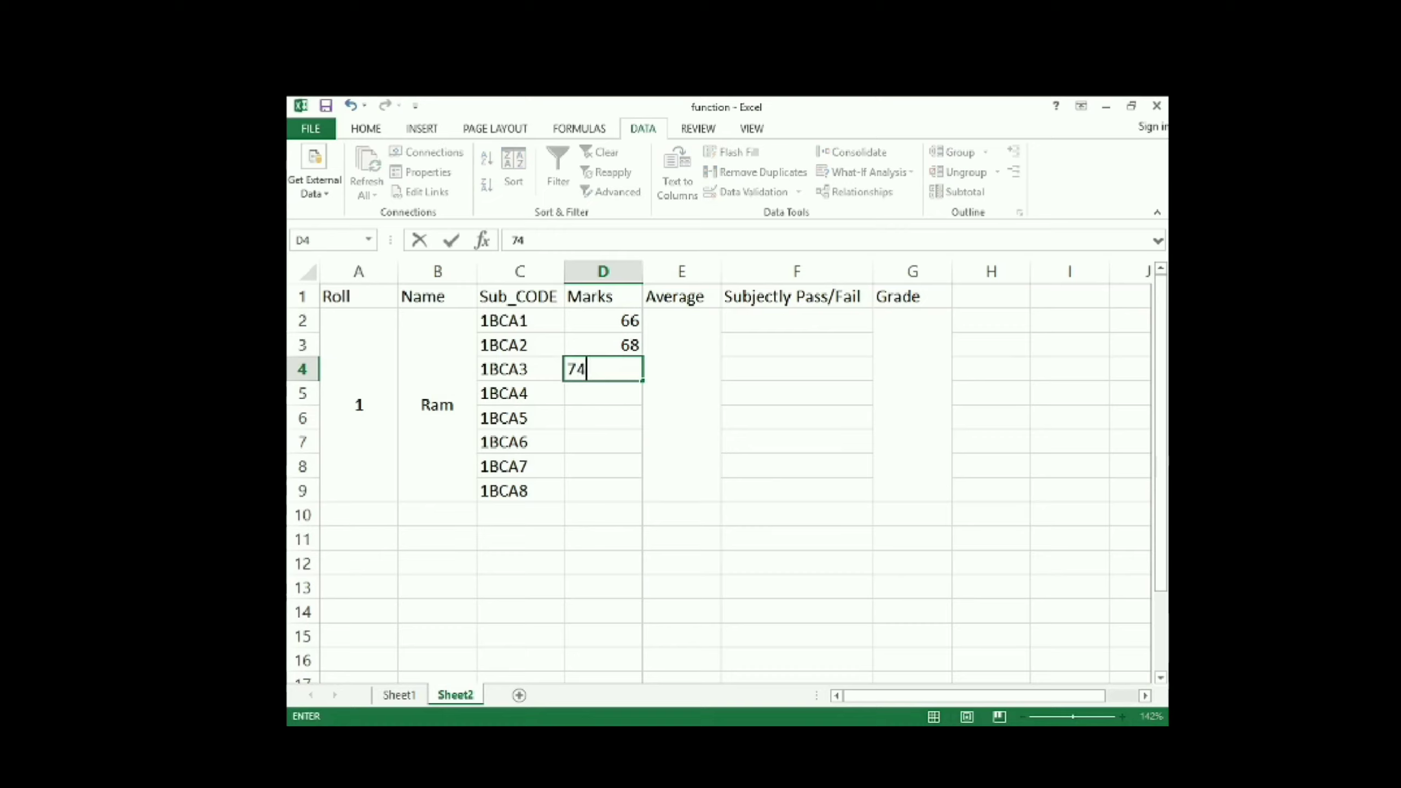
key("Return")
type("72")
key("Return")
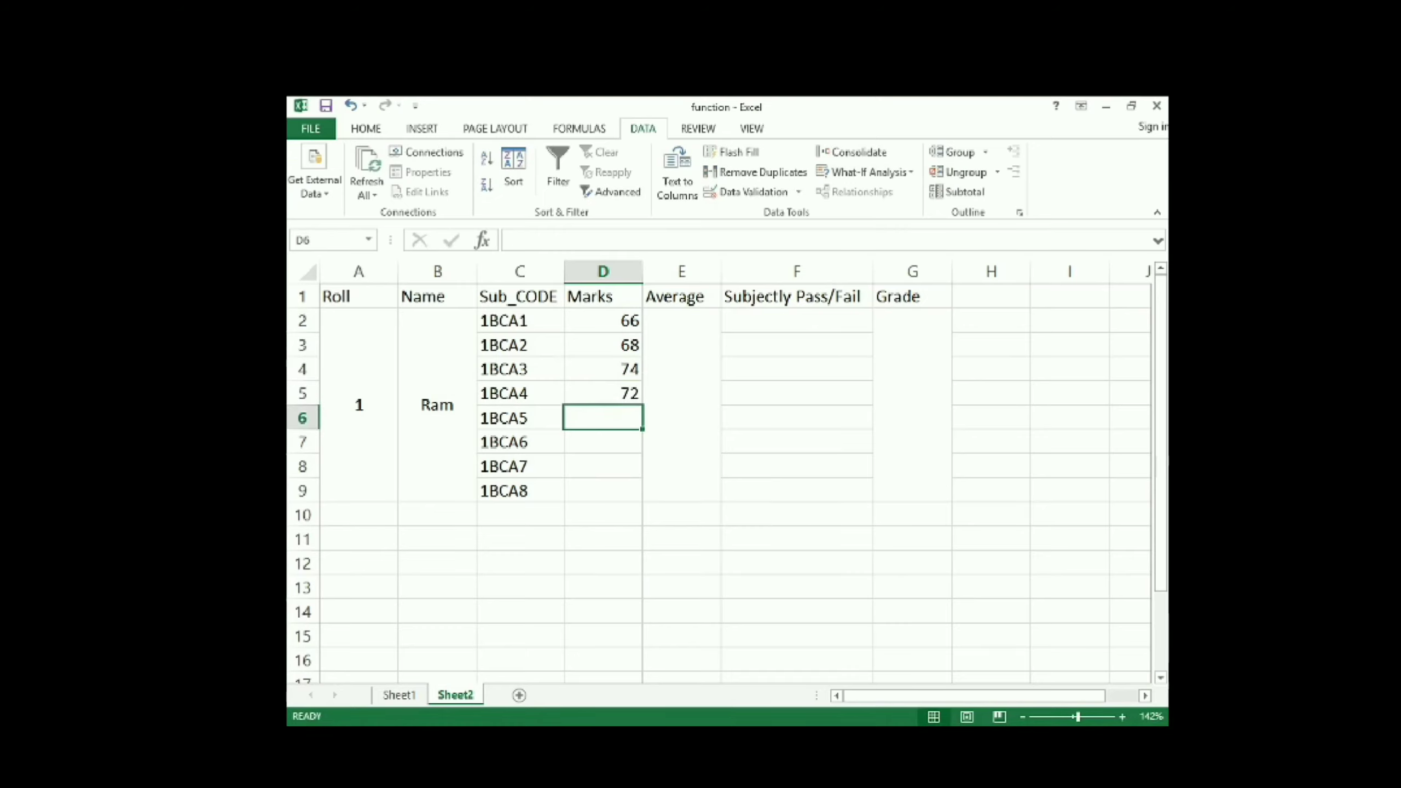
type("71")
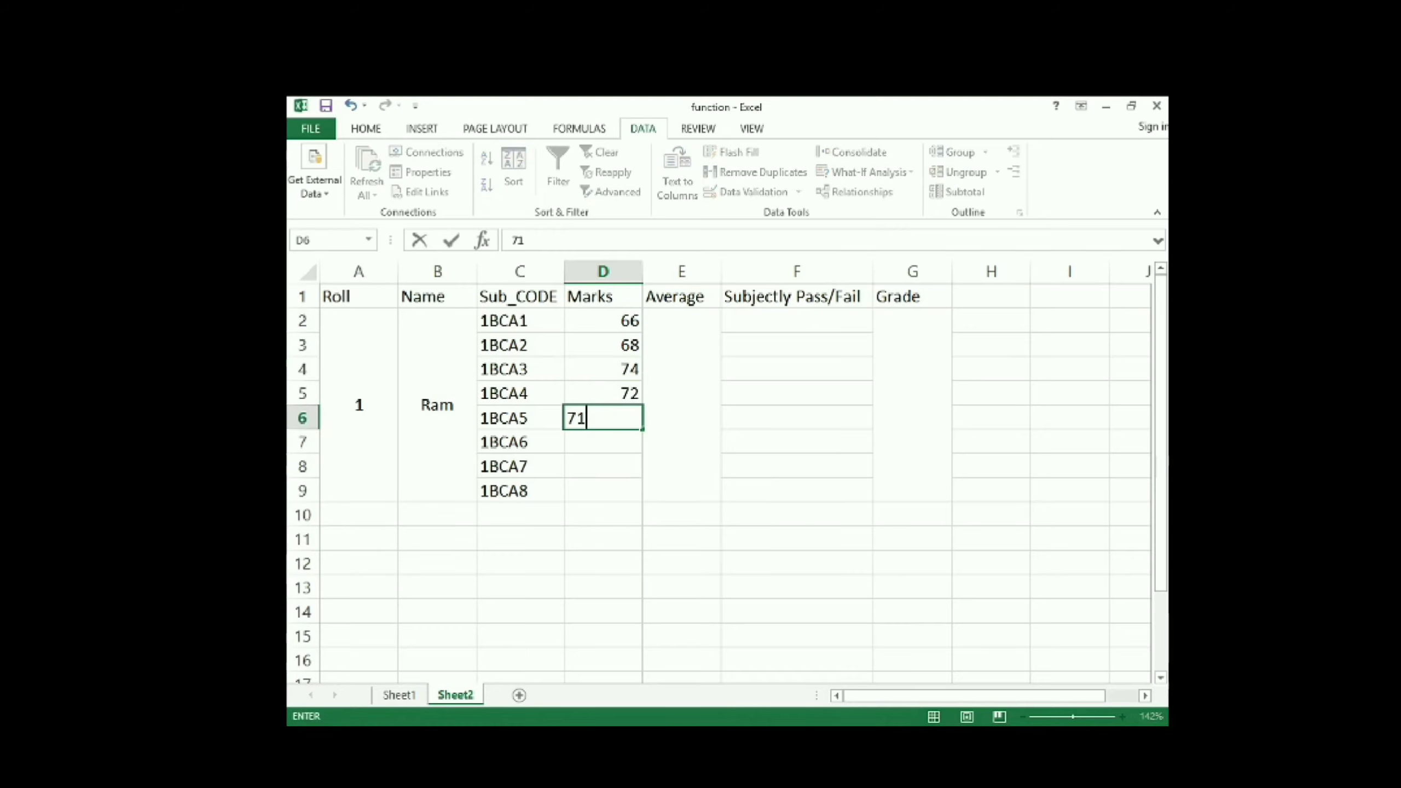
key("Return")
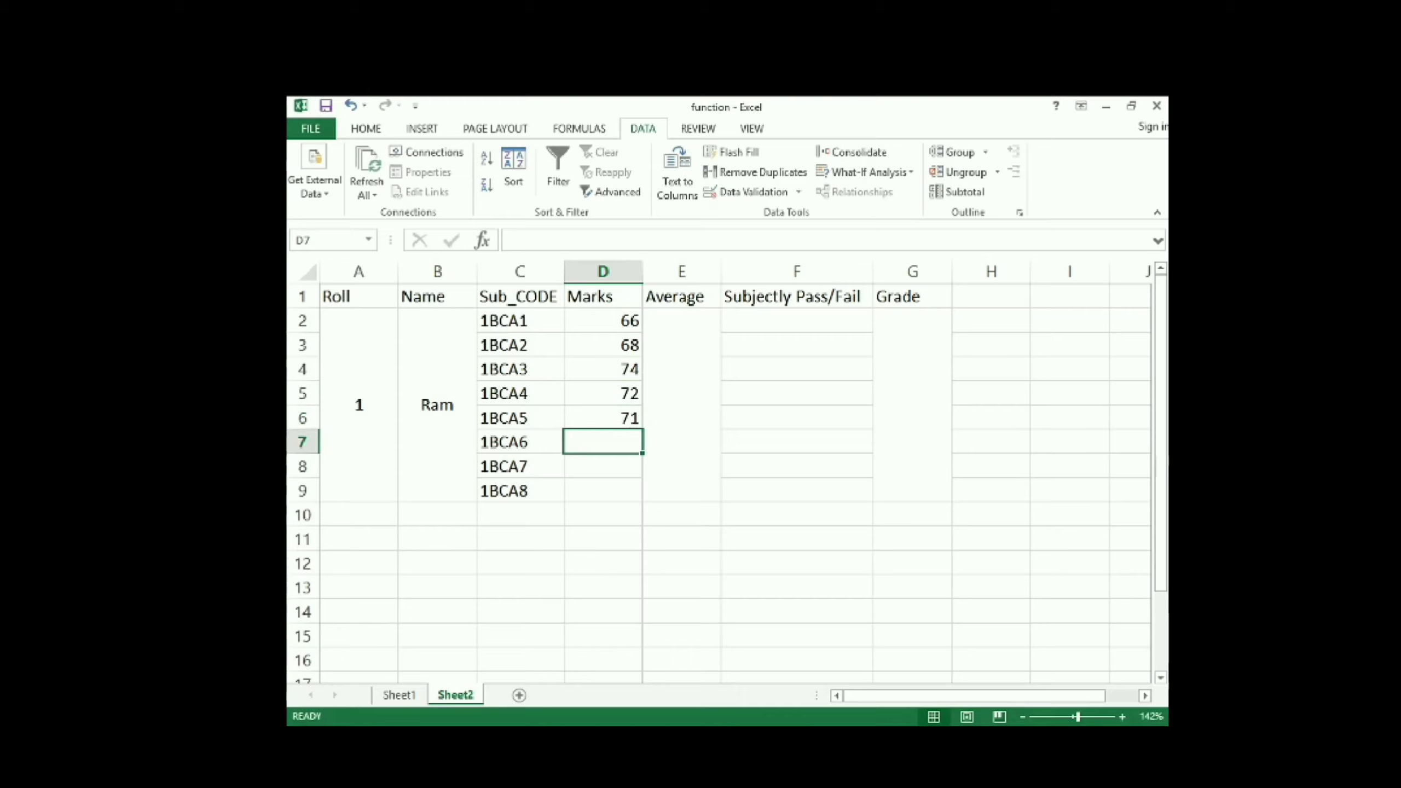
Step: Enter the marks 81, 83 and 42 for subjects 1BCA6 to 1BCA8 in D7:D9
type("81")
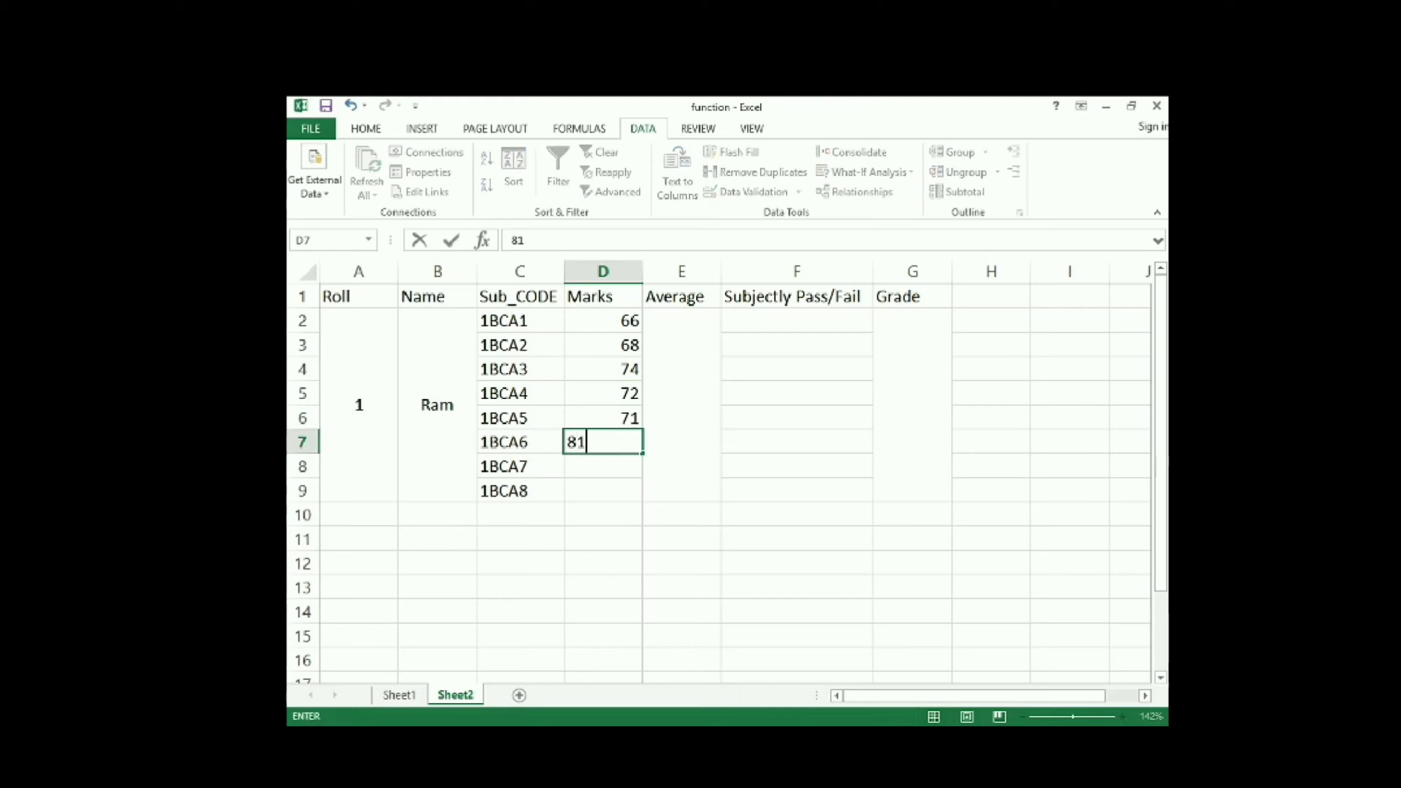
key("Return")
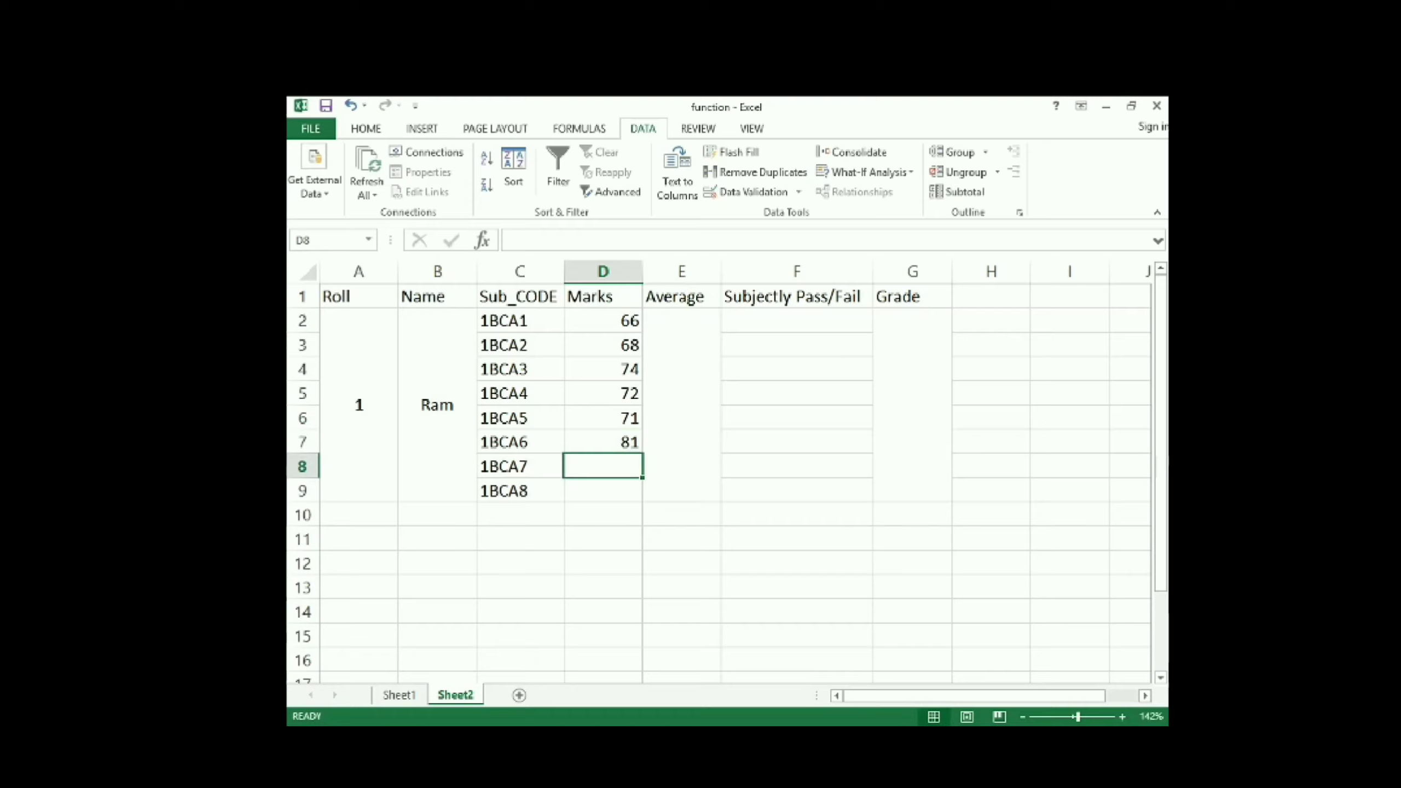
type("83")
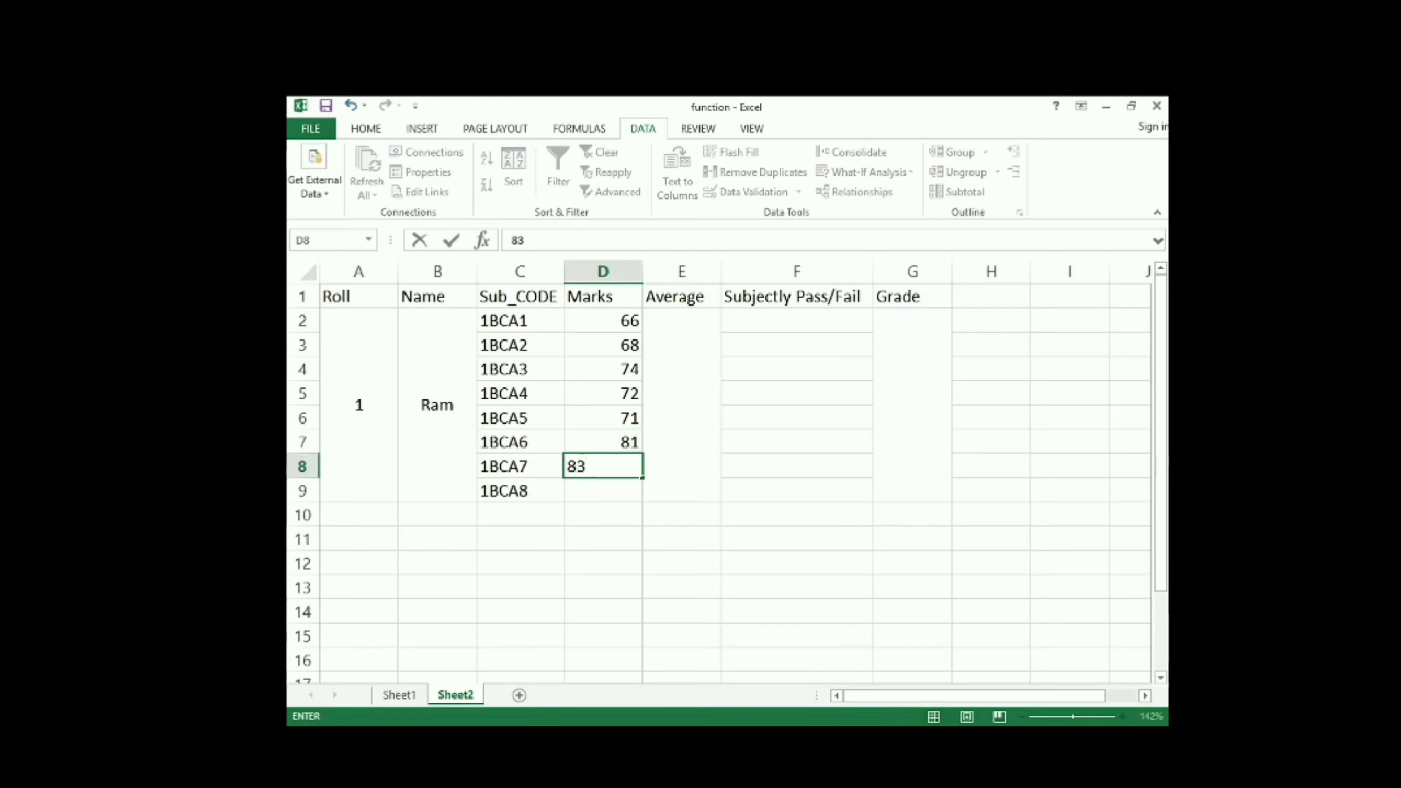
key("Return")
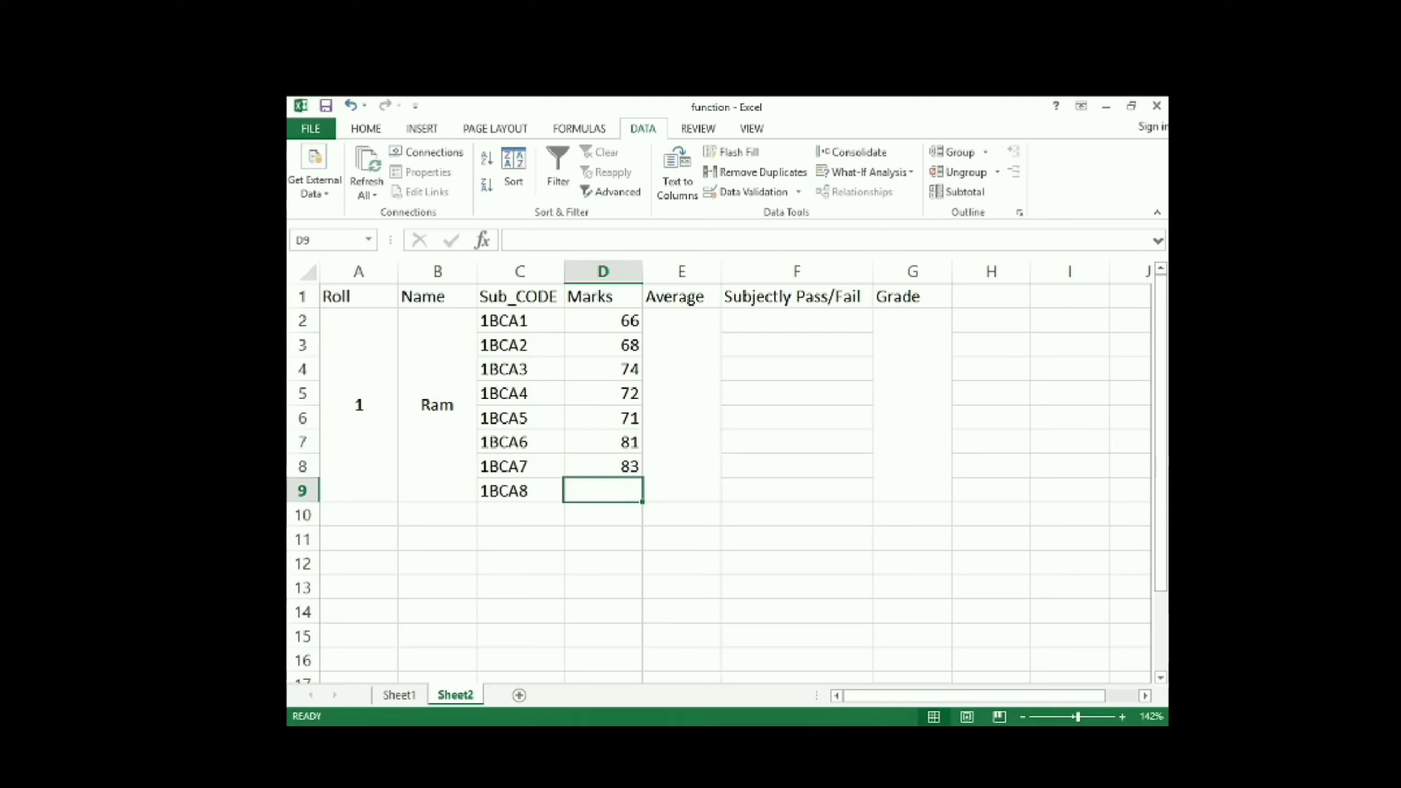
type("42")
key("Return")
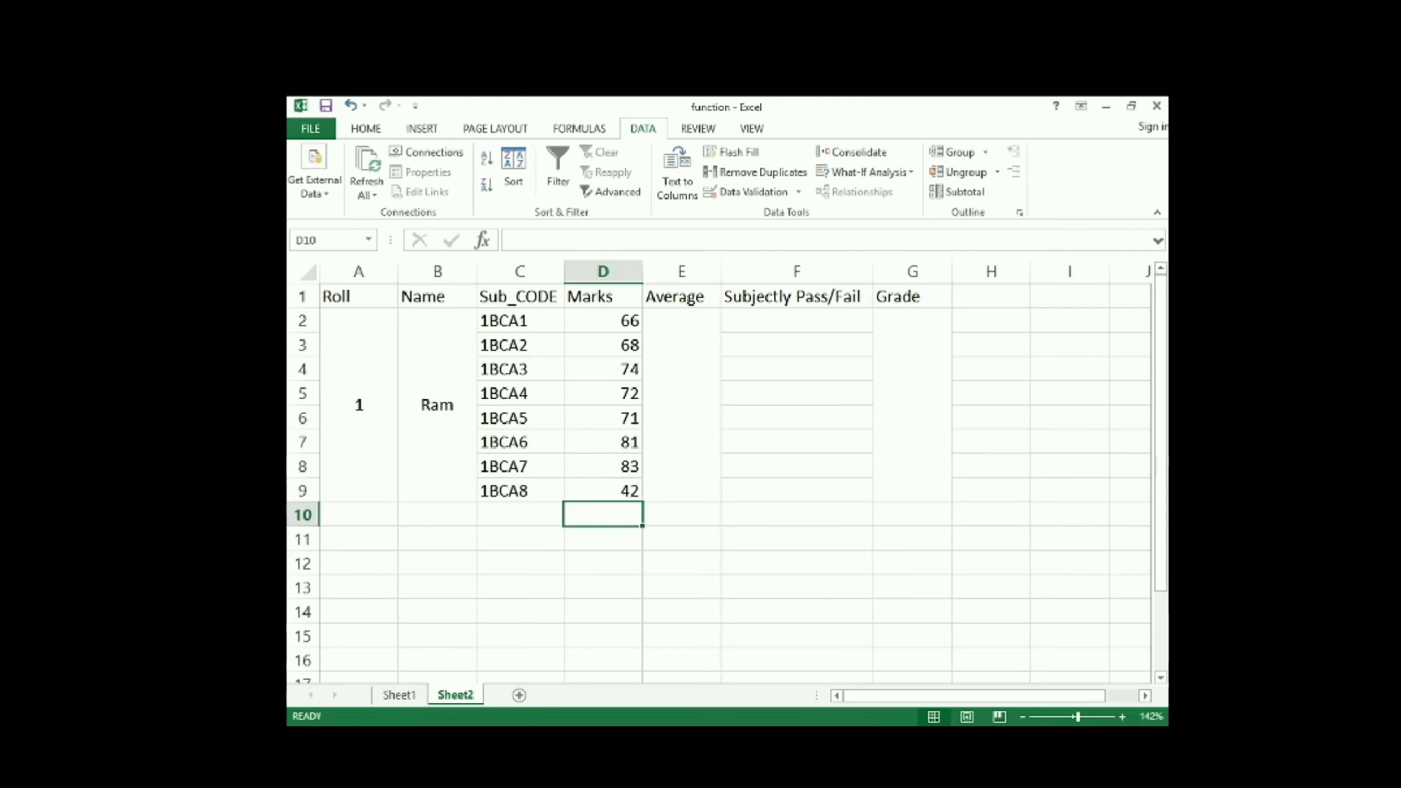
left_click_drag(682, 320, 681, 490)
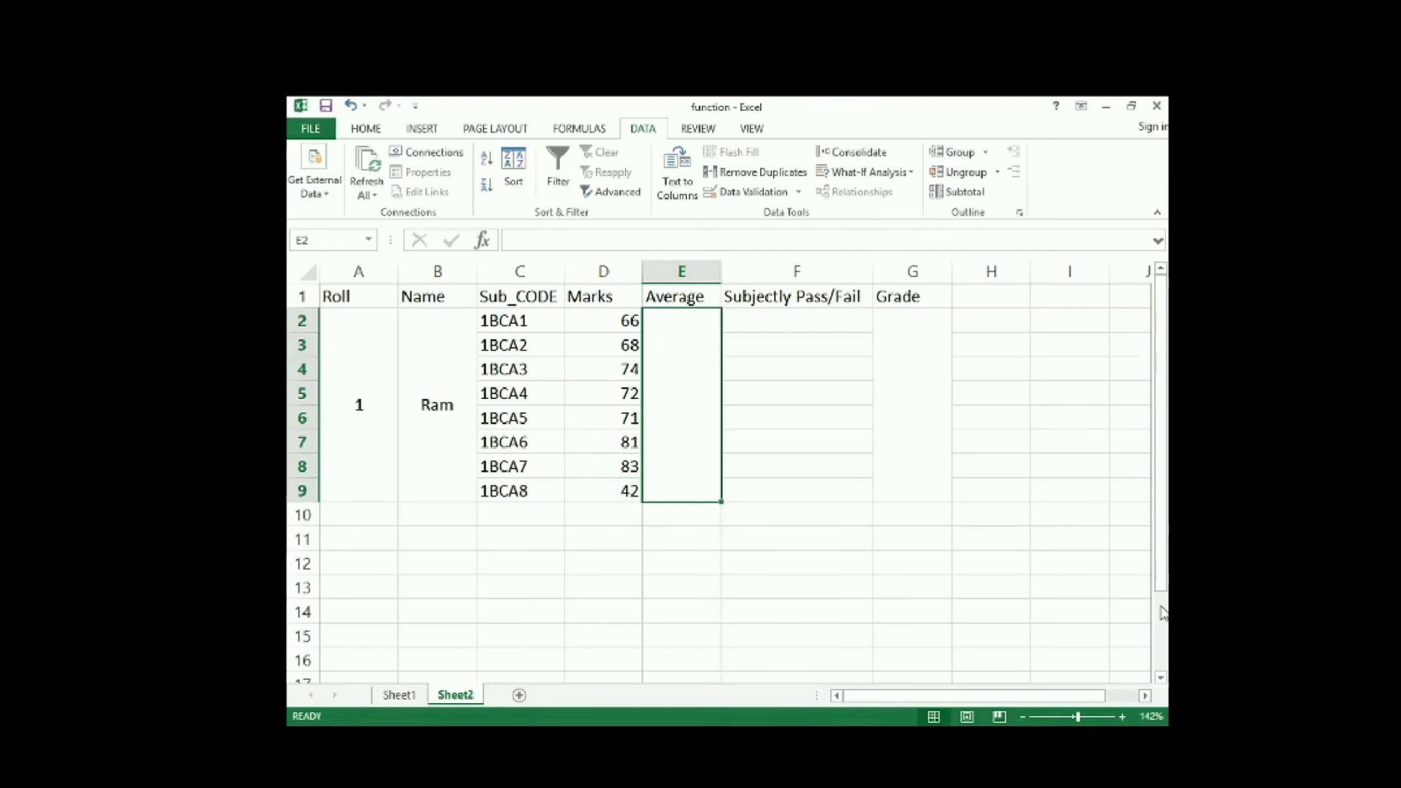
type("=average")
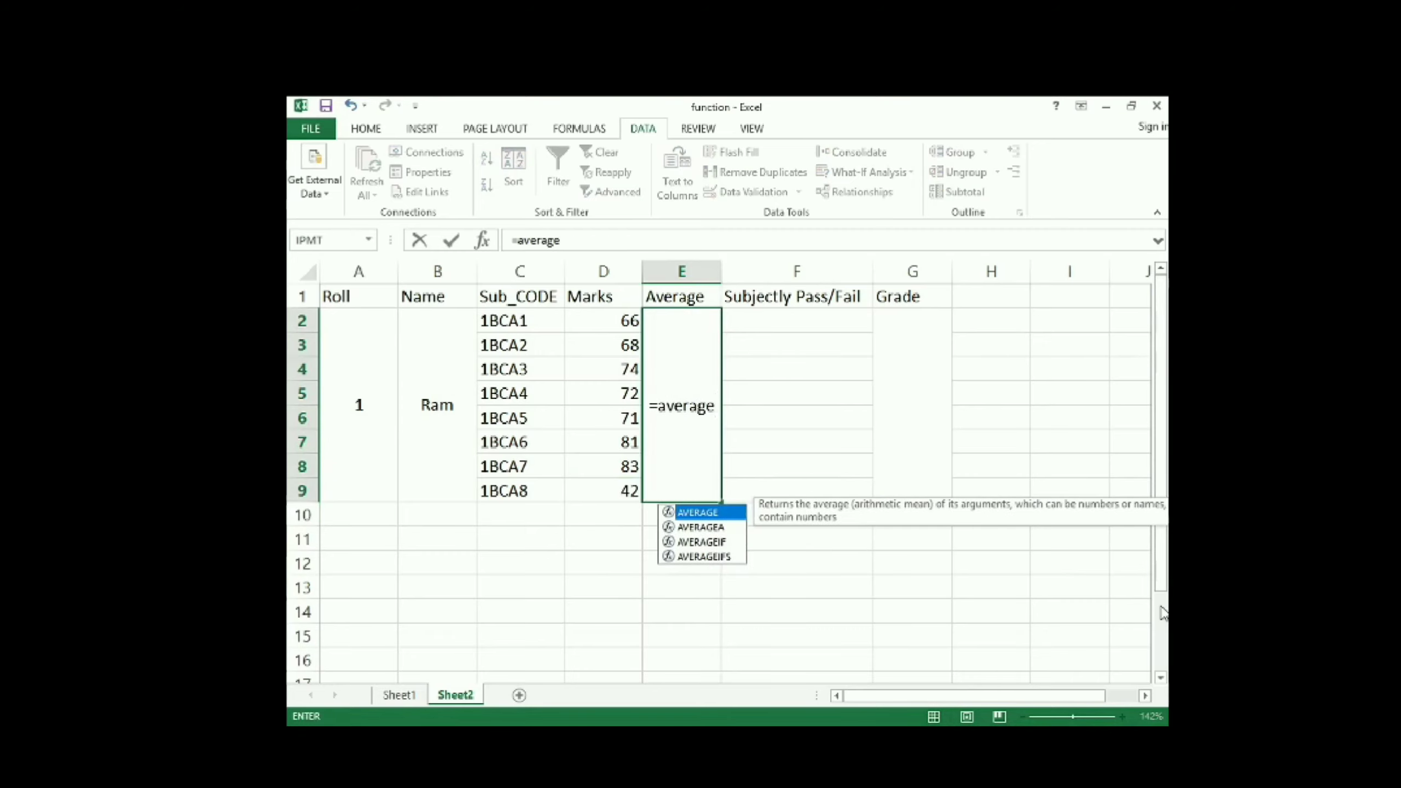
type("(")
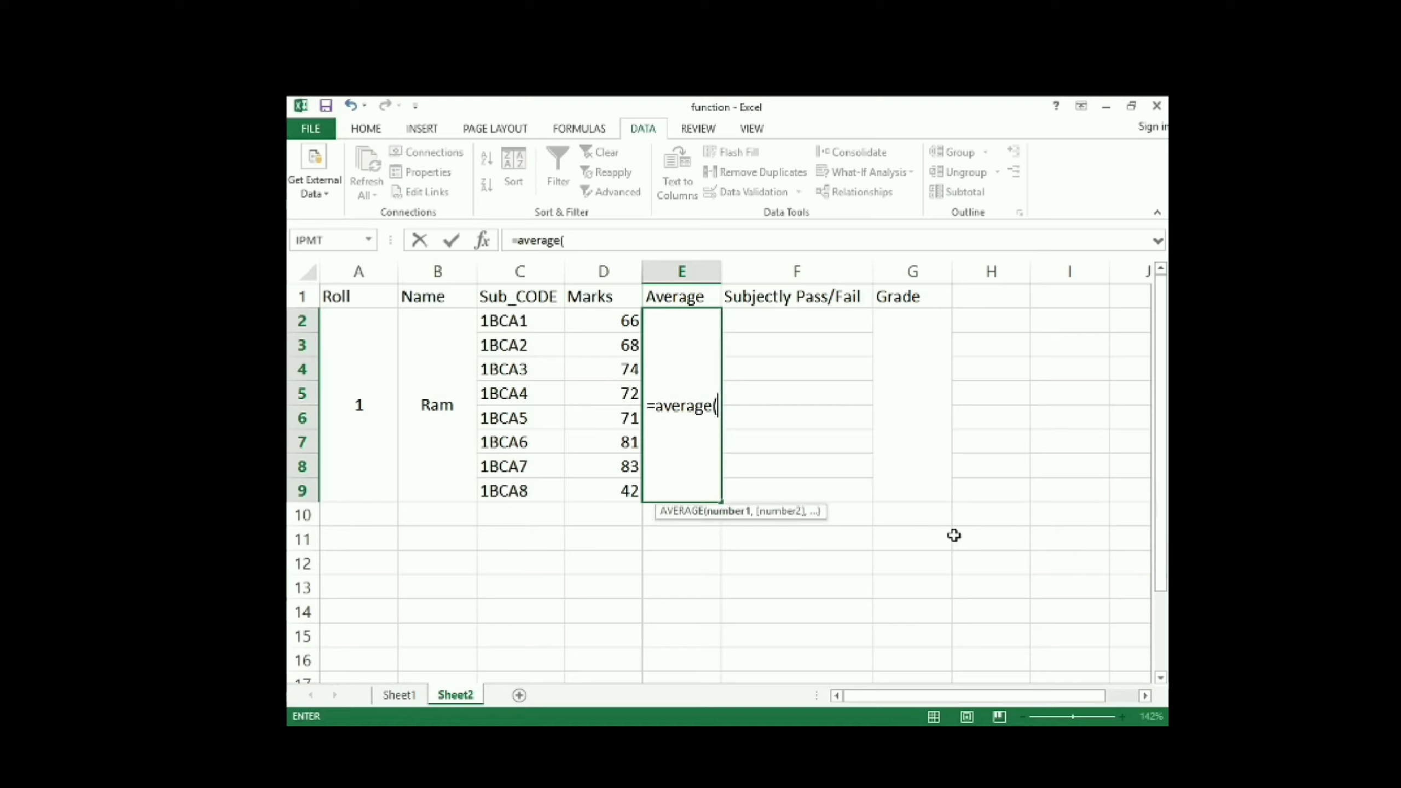
key("BackSpace")
key("BackSpace")
key("BackSpace")
key("BackSpace")
key("BackSpace")
key("BackSpace")
key("BackSpace")
key("BackSpace")
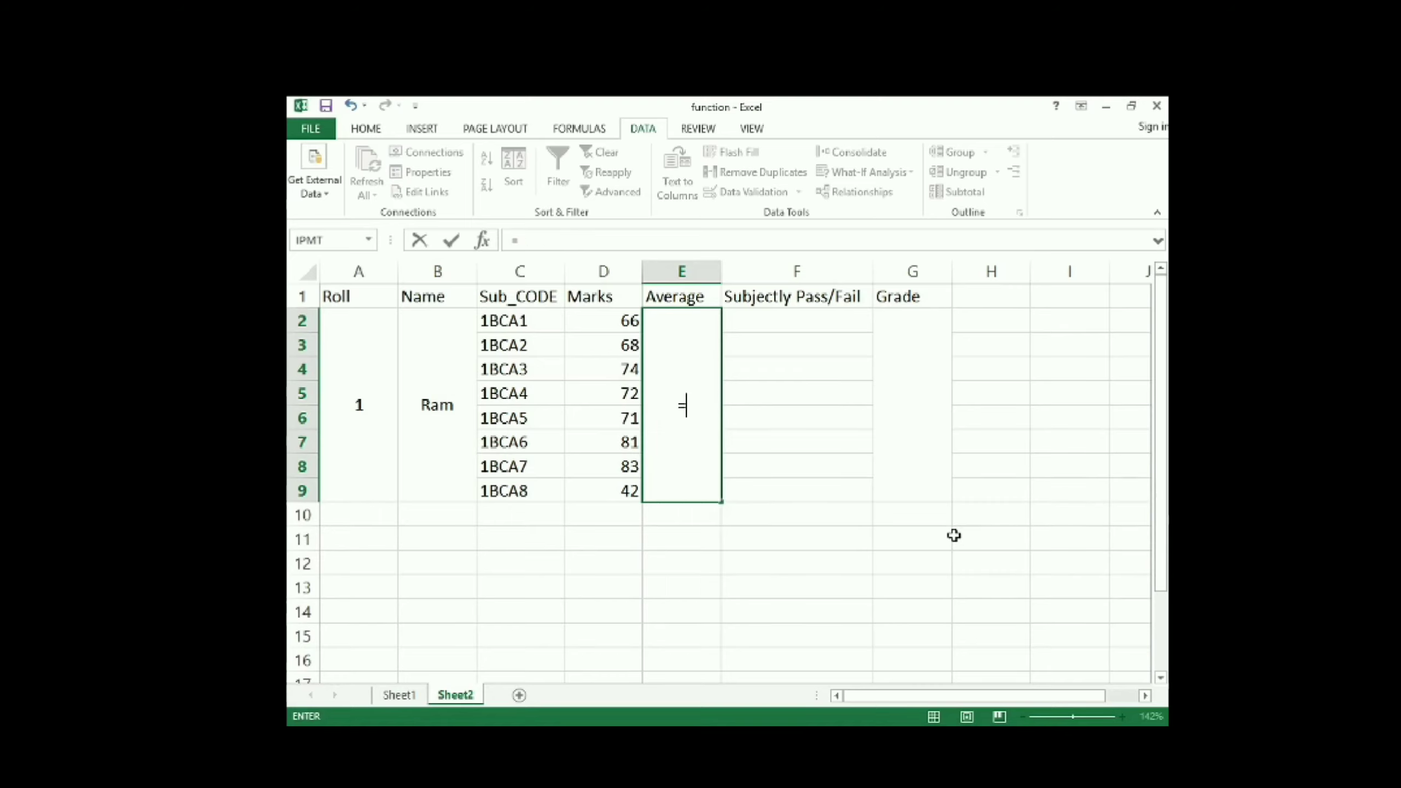
Step: Calculate the student's average in the merged Average cell E2 with the formula =SUM(D2:D9)/7.5
type("sum")
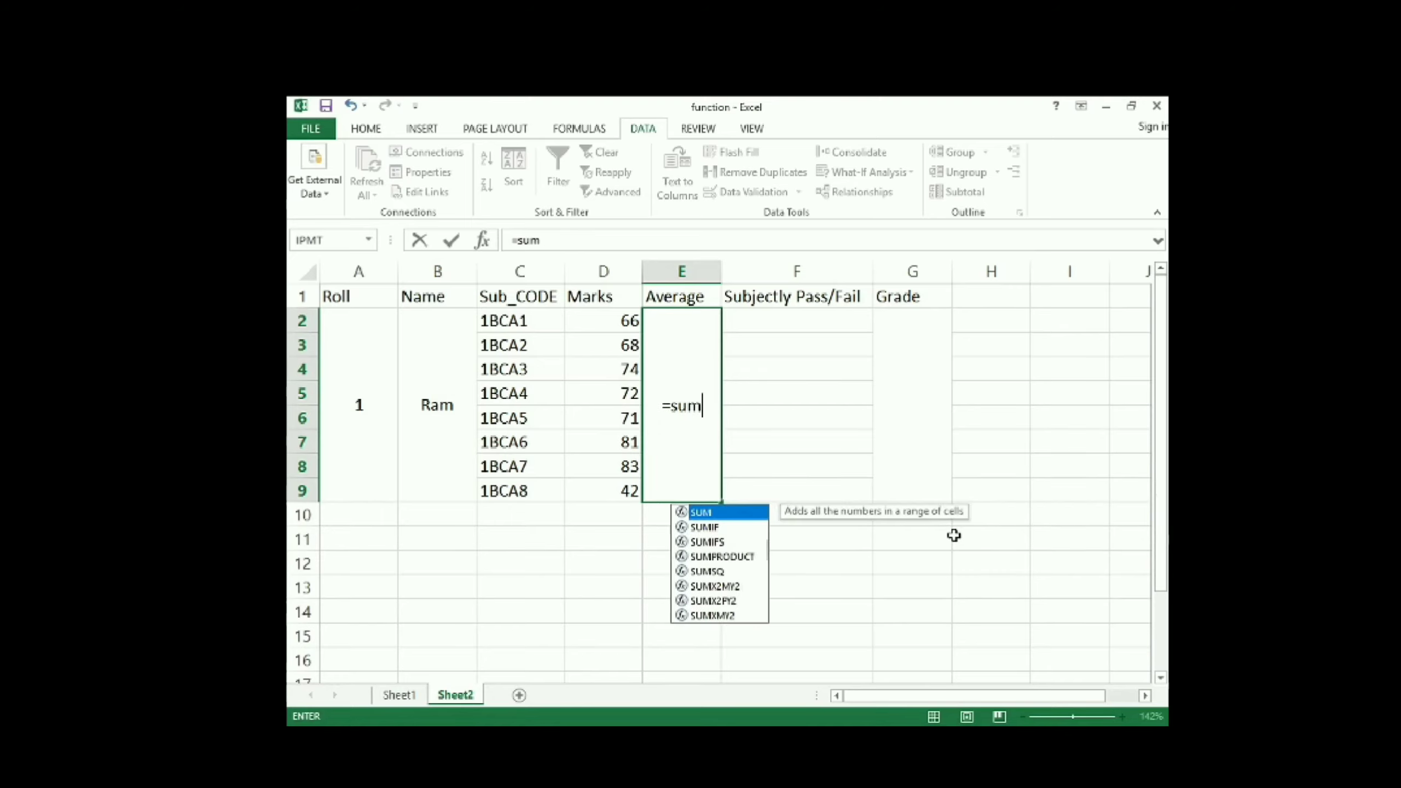
type("(")
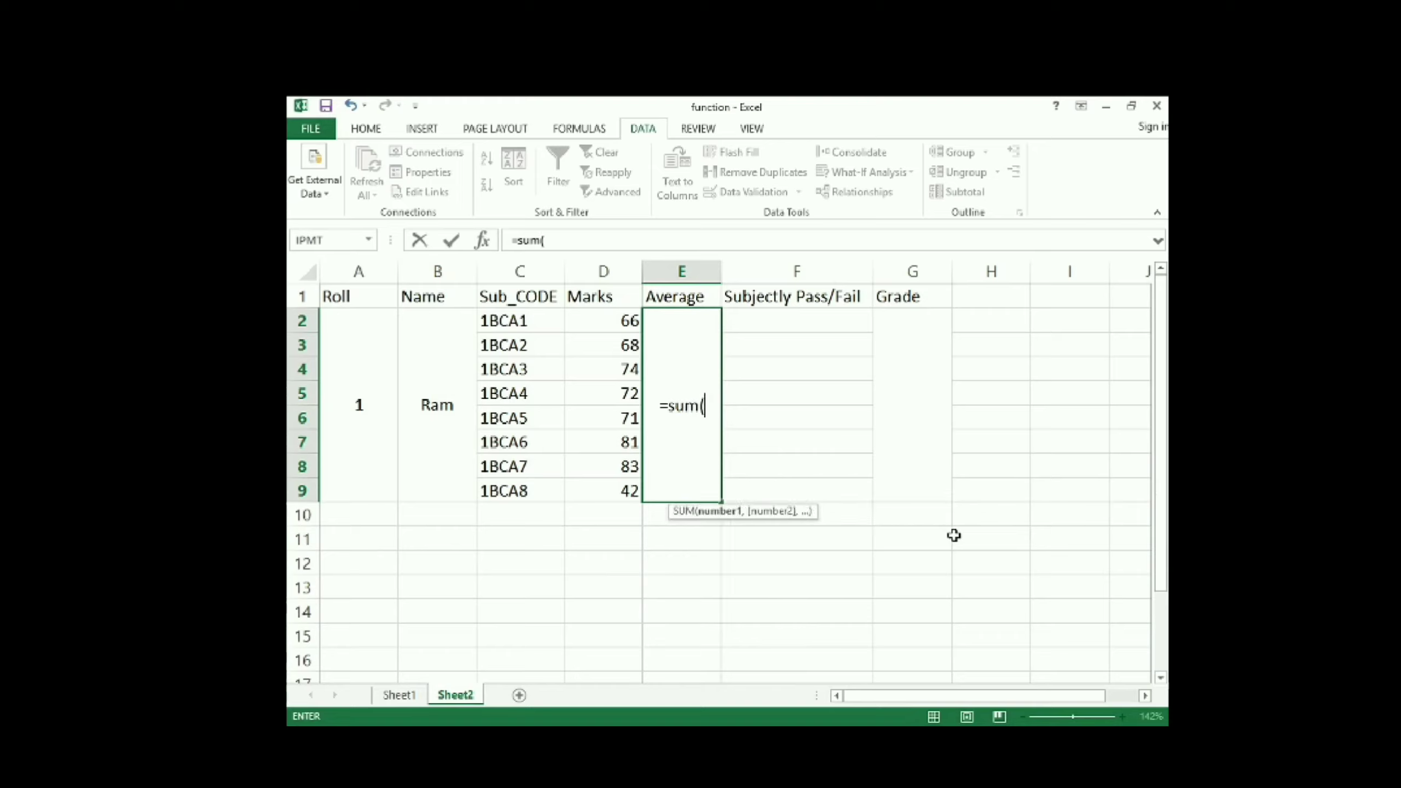
left_click_drag(603, 324, 594, 485)
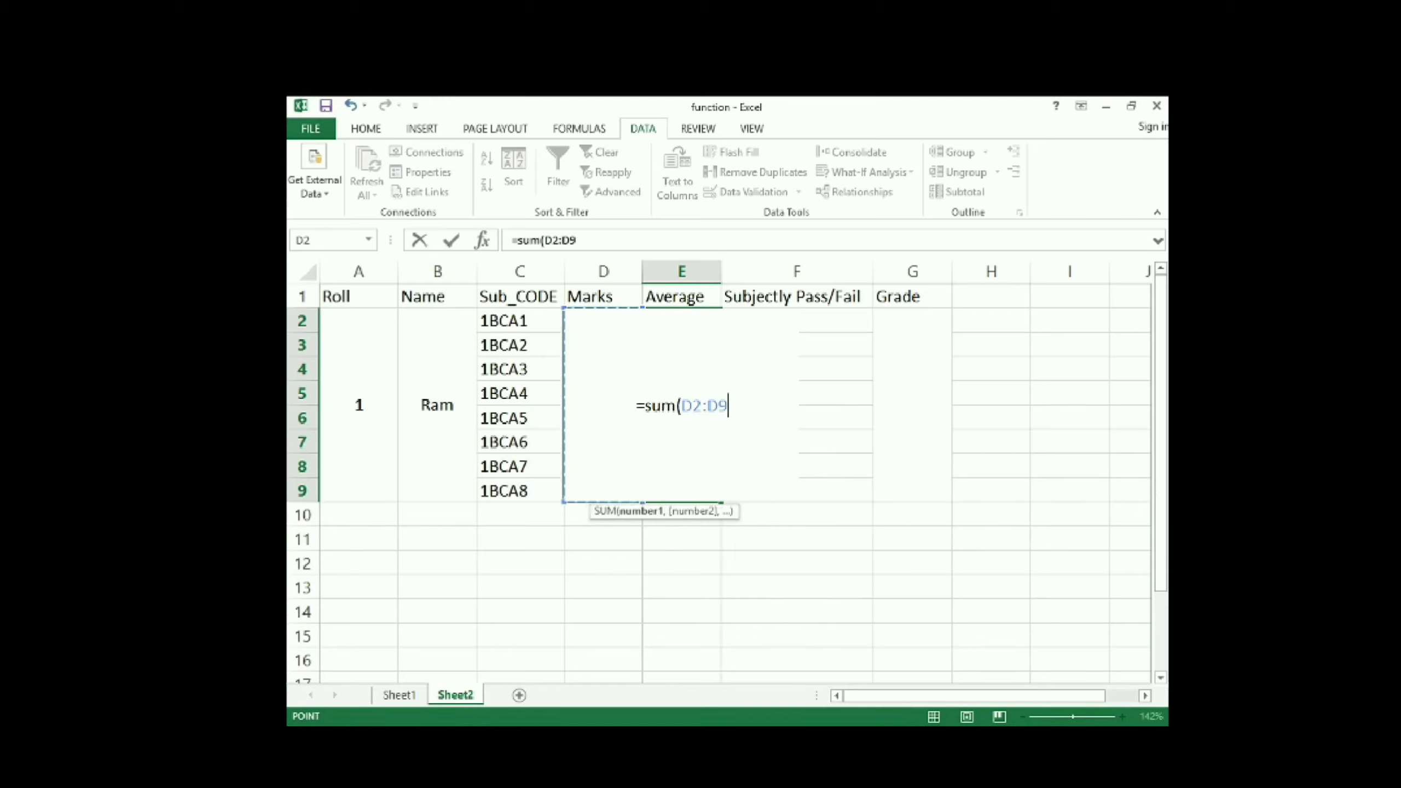
type(")")
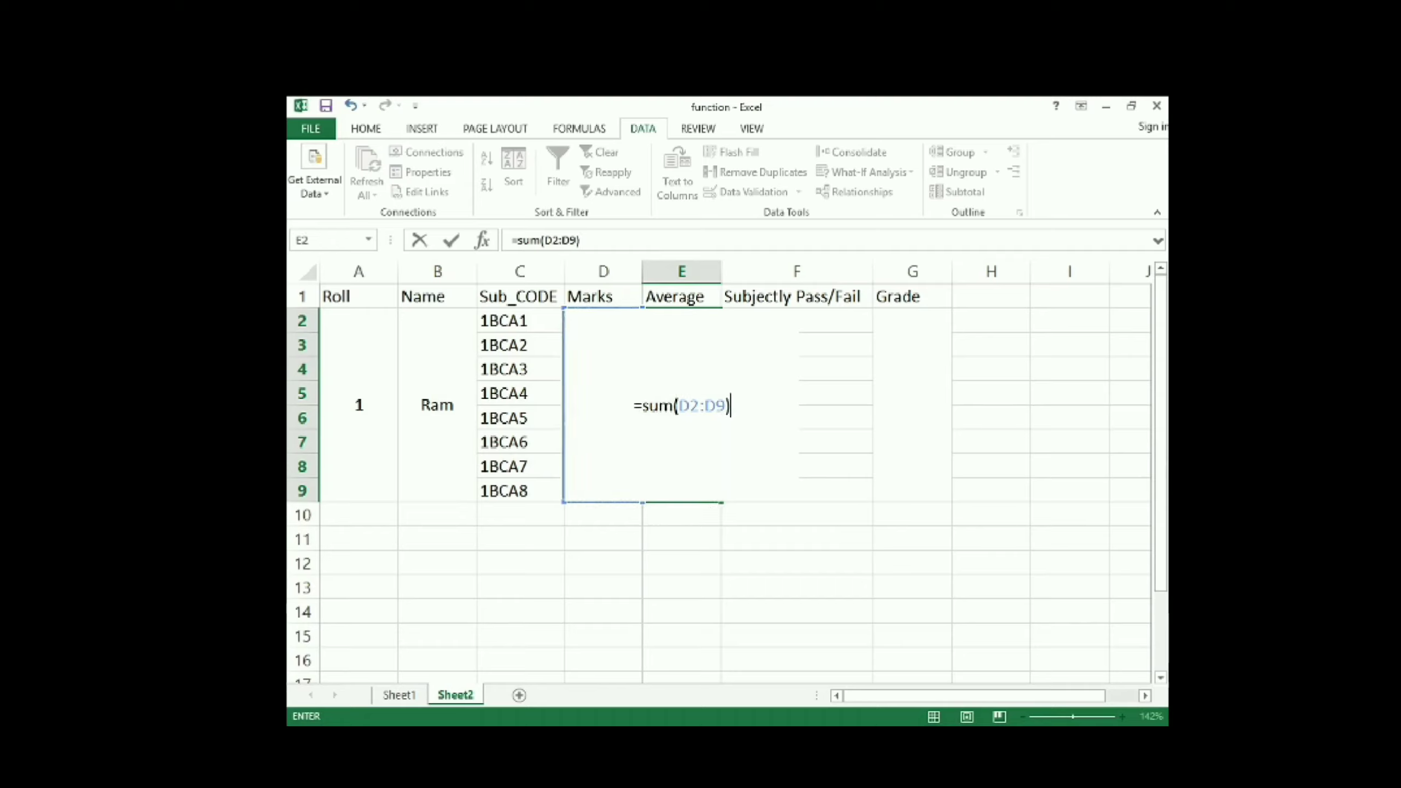
type("/7.")
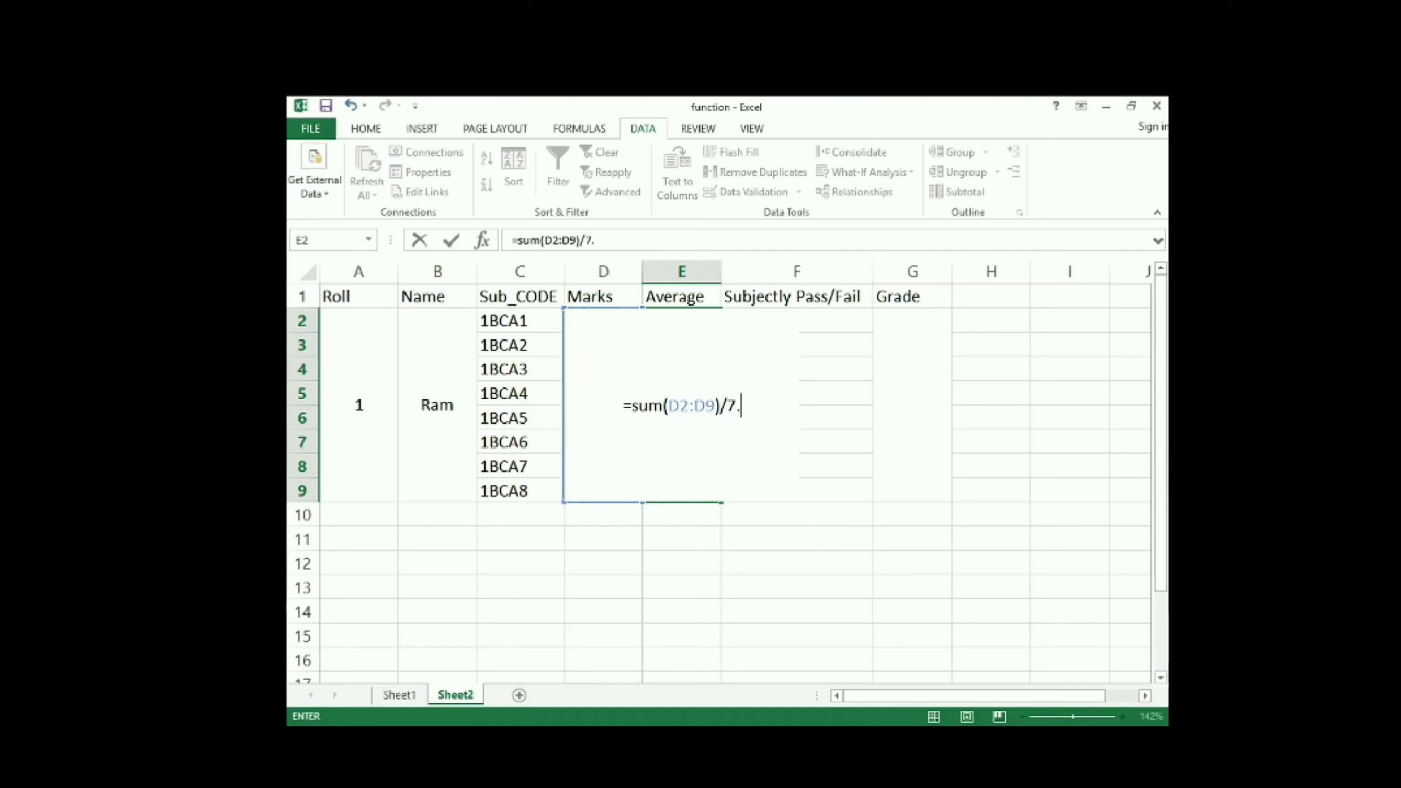
key("Return")
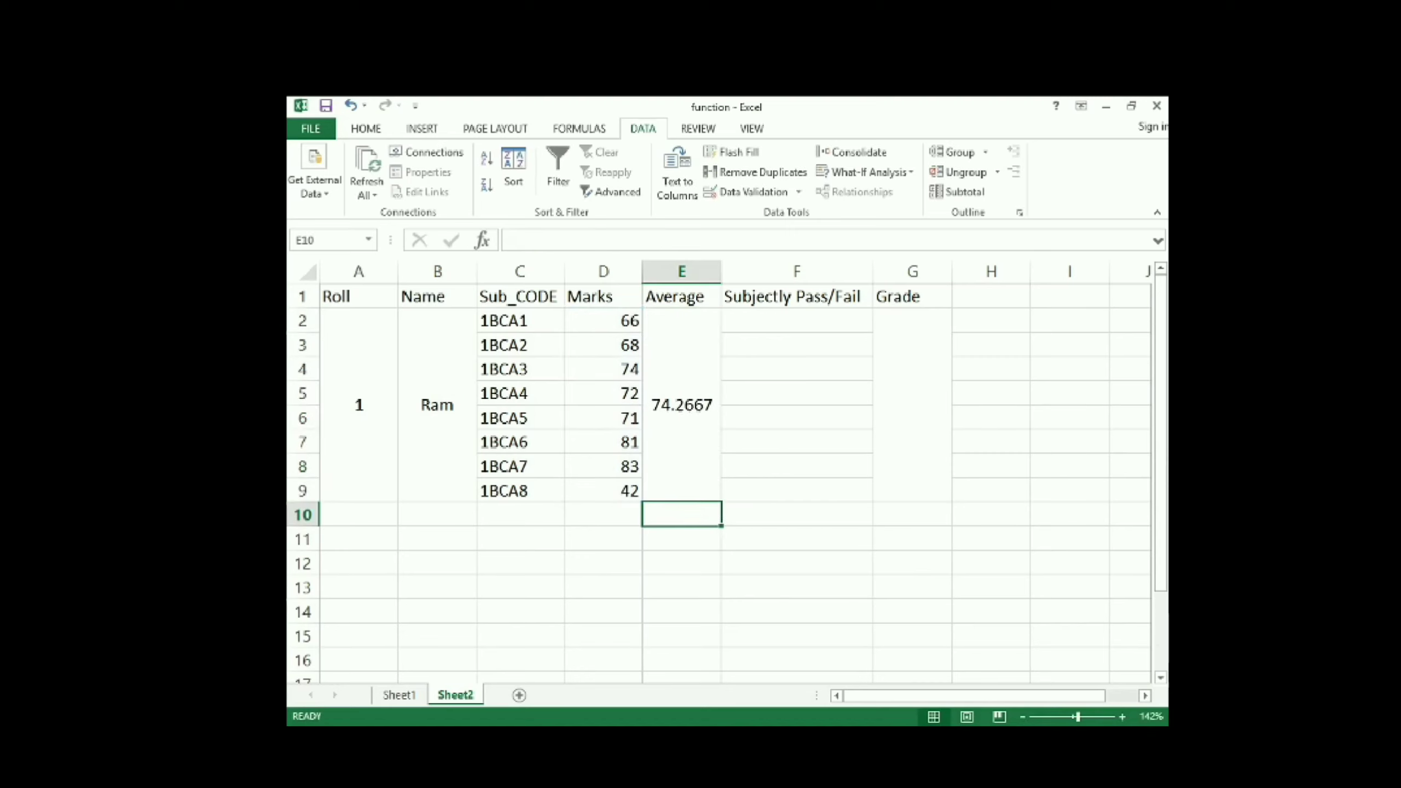
left_click(694, 408)
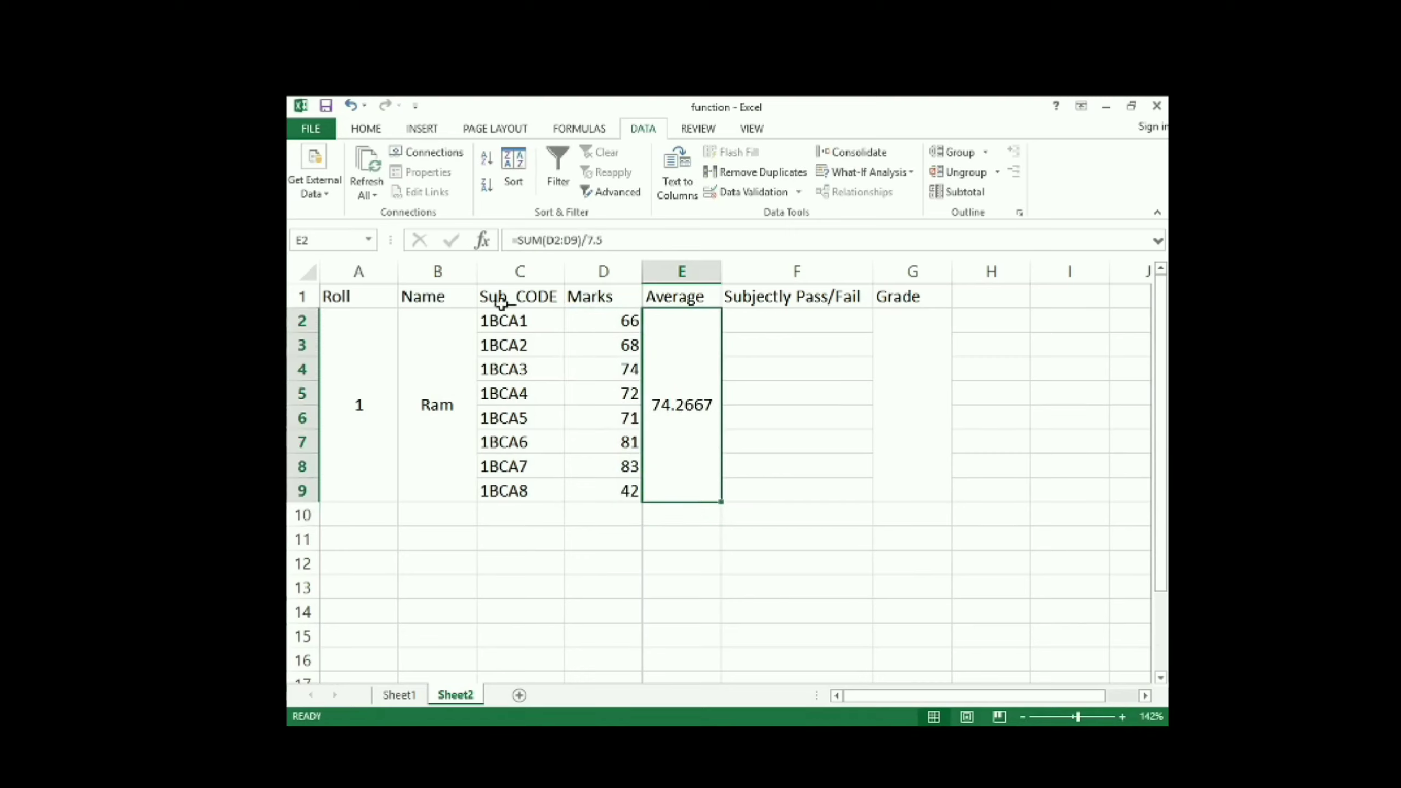
Step: Enter the pass/fail formula =IF(D2>=40,1,0) in F2 and fill it down to F8
left_click(804, 320)
type("=")
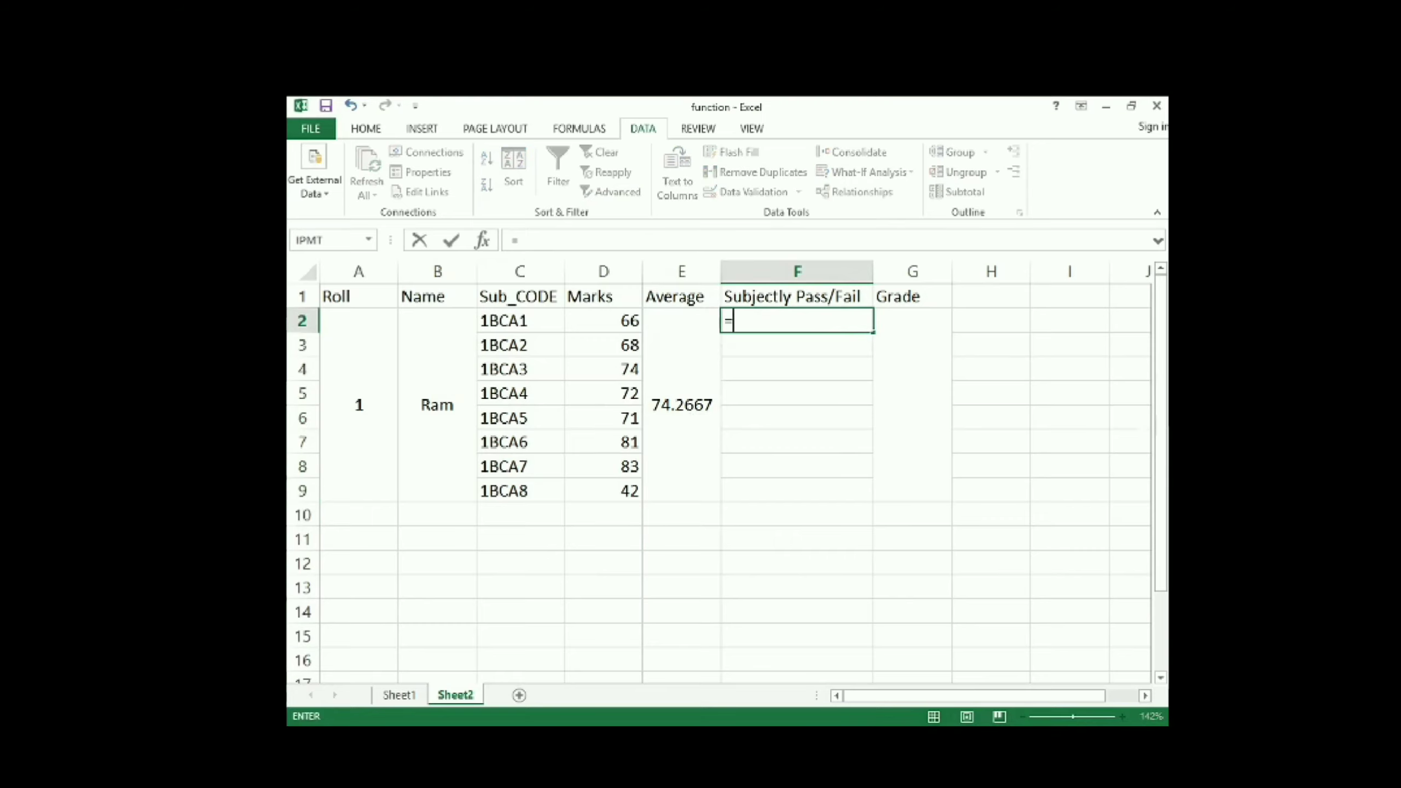
type("if")
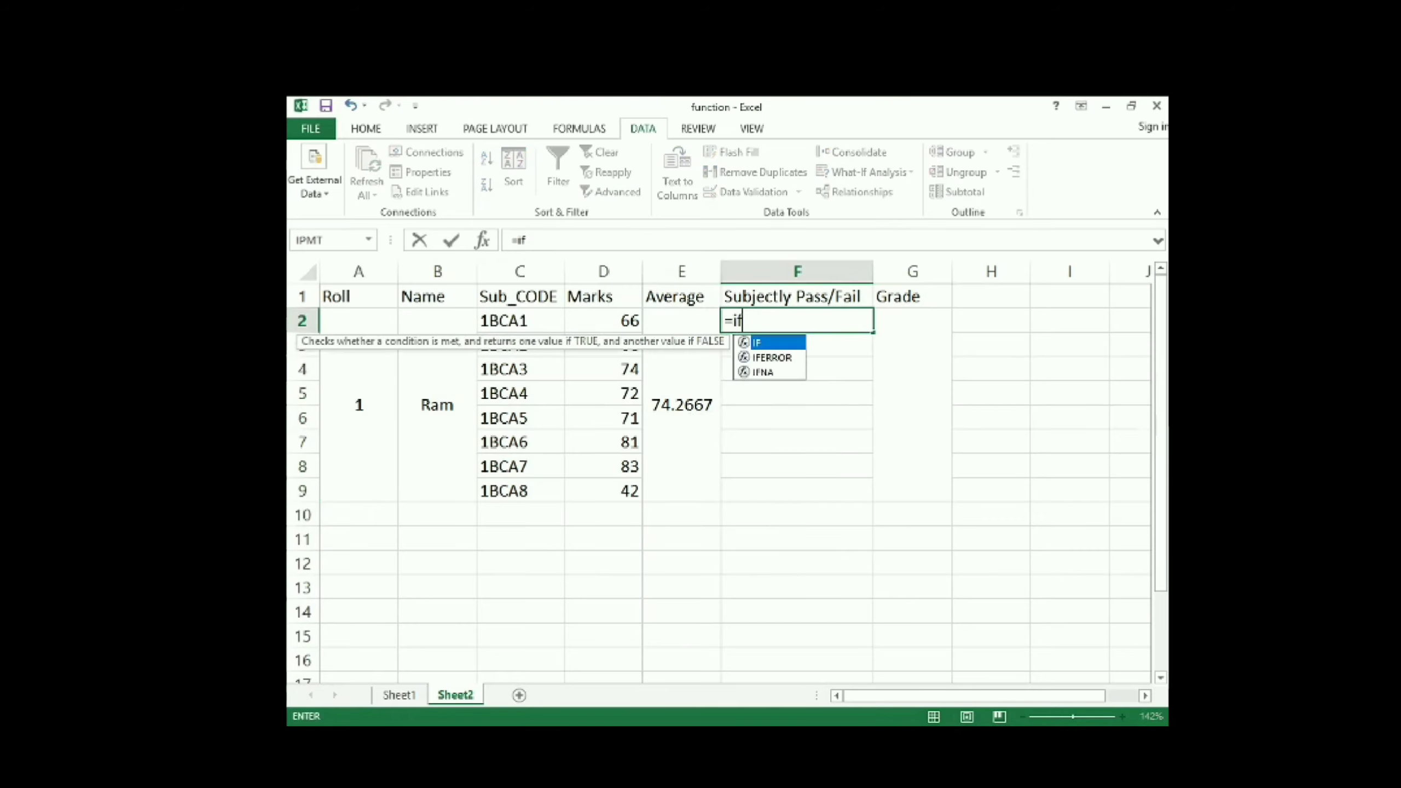
type("(")
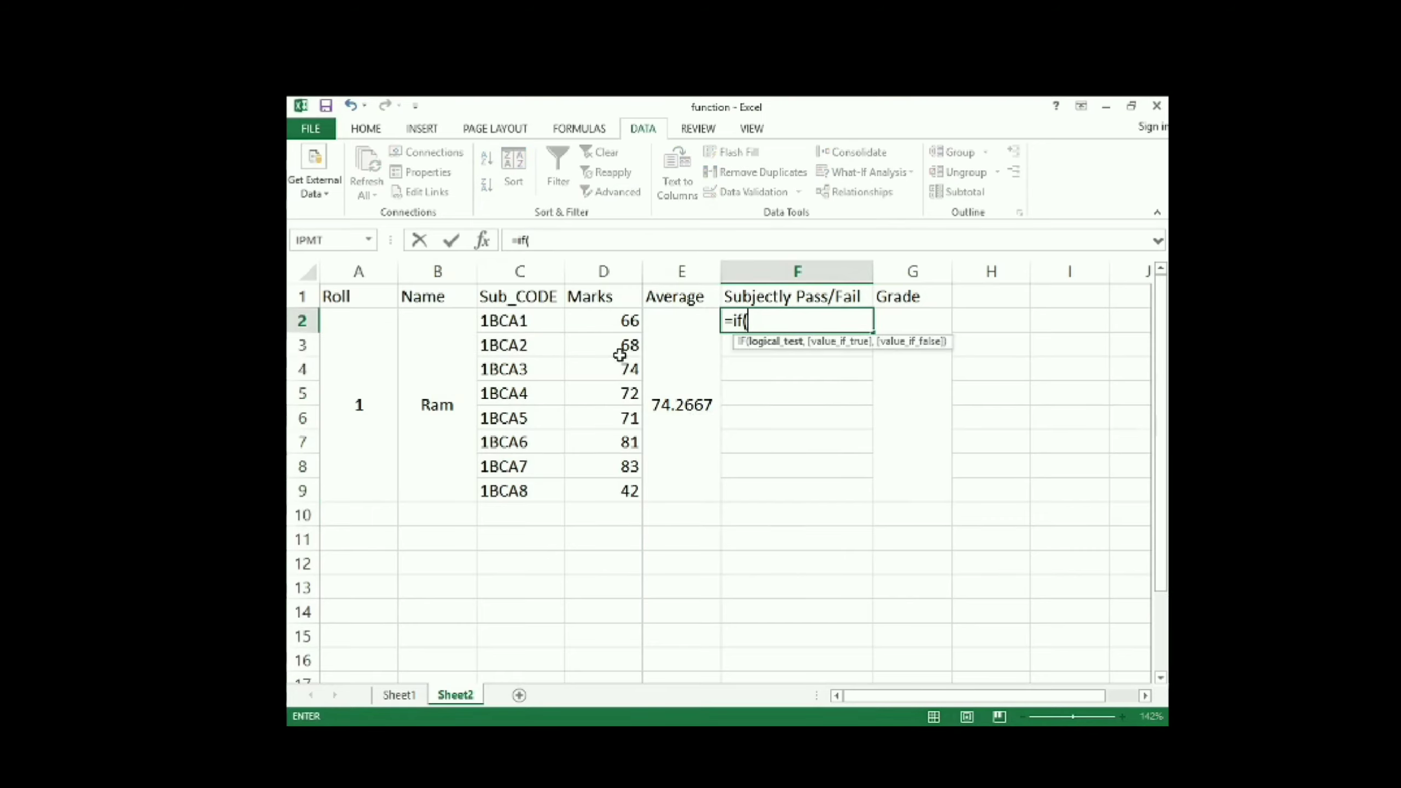
left_click(628, 322)
type(">")
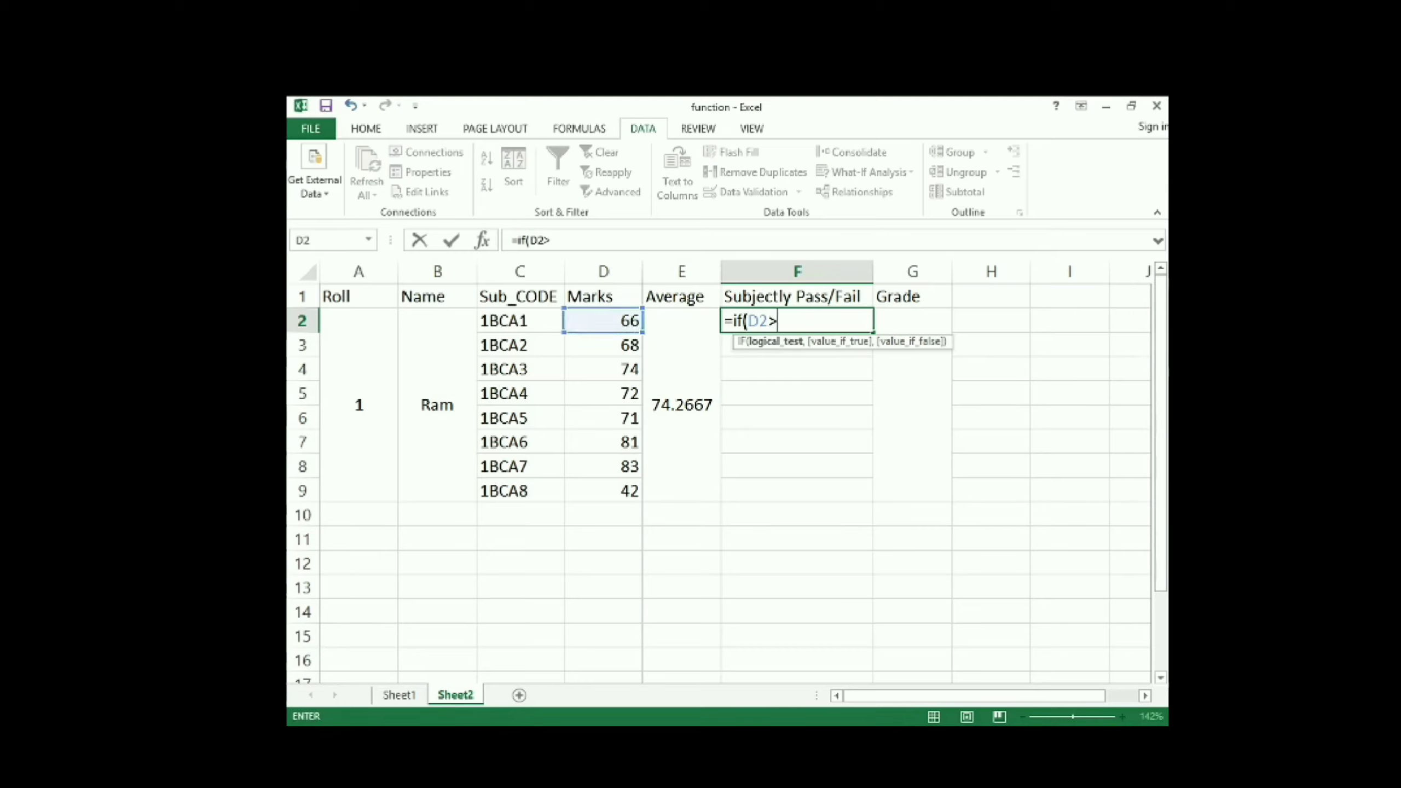
type("=40,1")
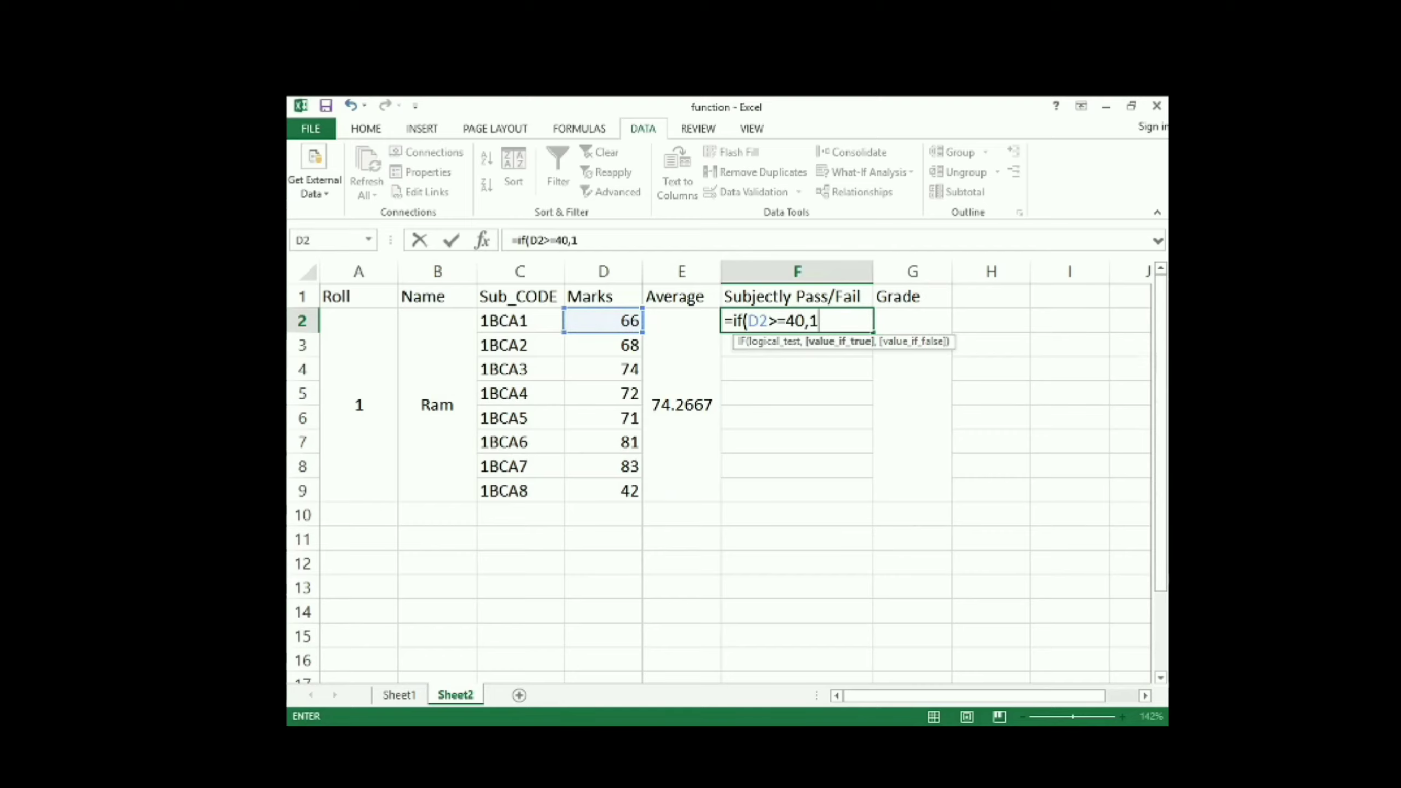
type(",0)")
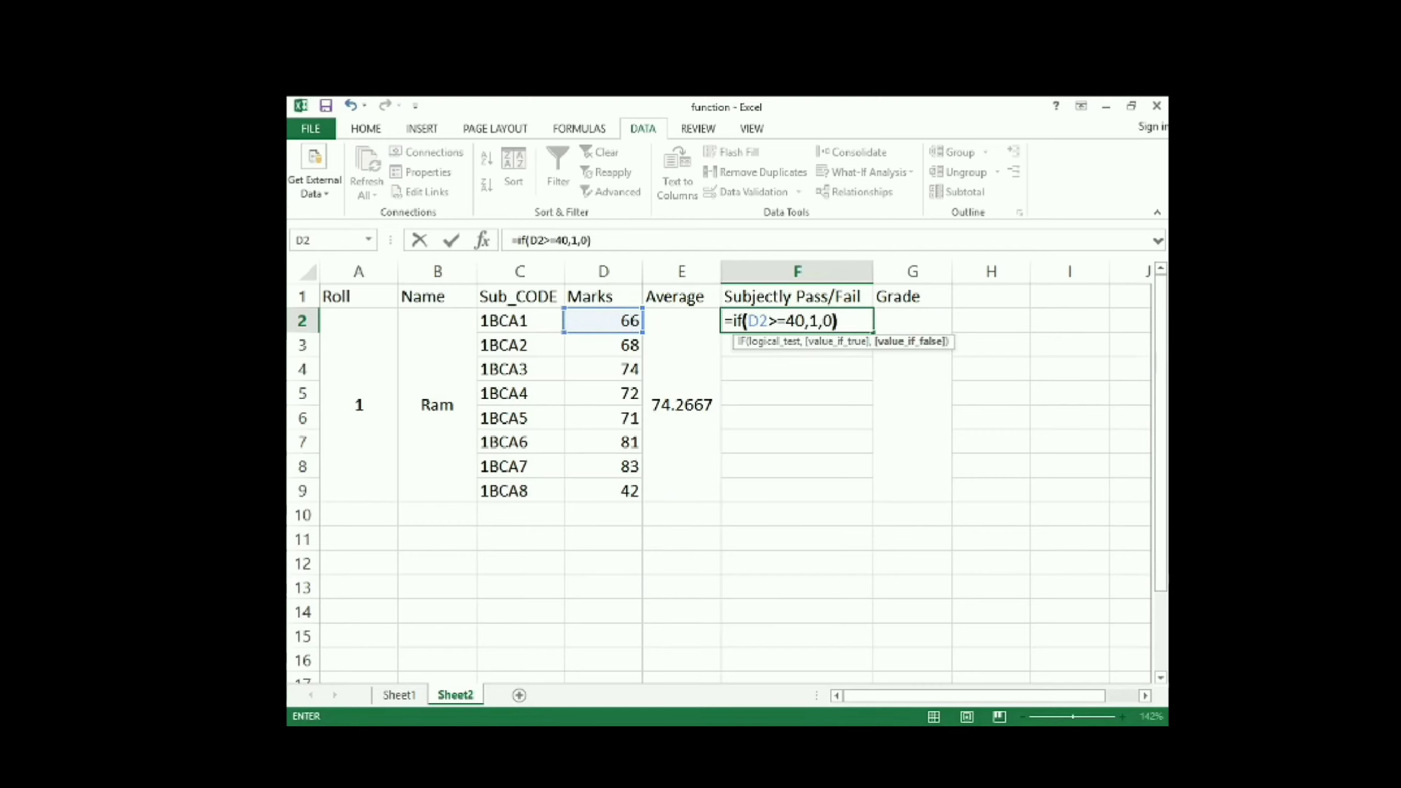
key("Return")
left_click(830, 321)
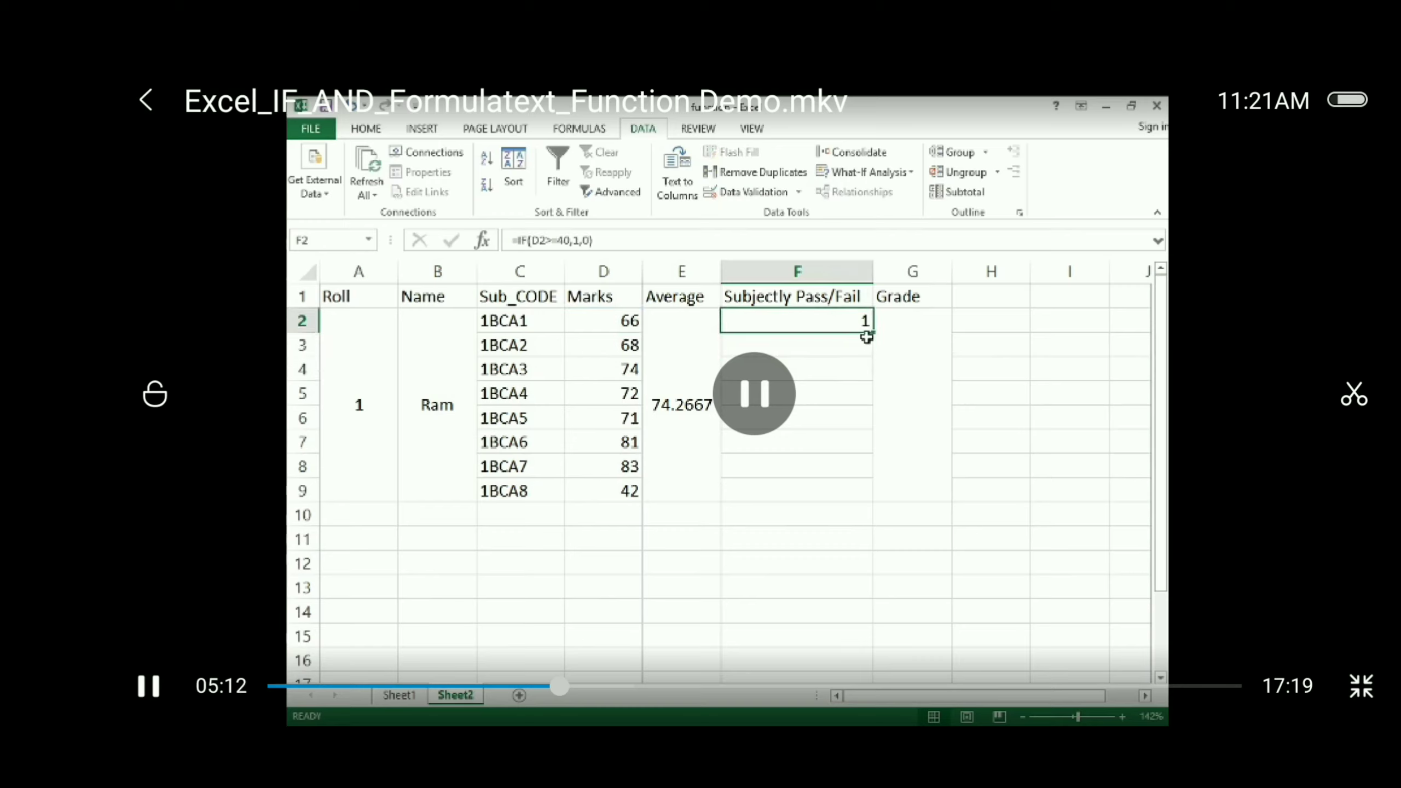
left_click_drag(871, 334, 881, 471)
Step: Enter the pass/fail formula =IF(D9>=23,1,0) in F9 for subject 1BCA8
left_click(822, 493)
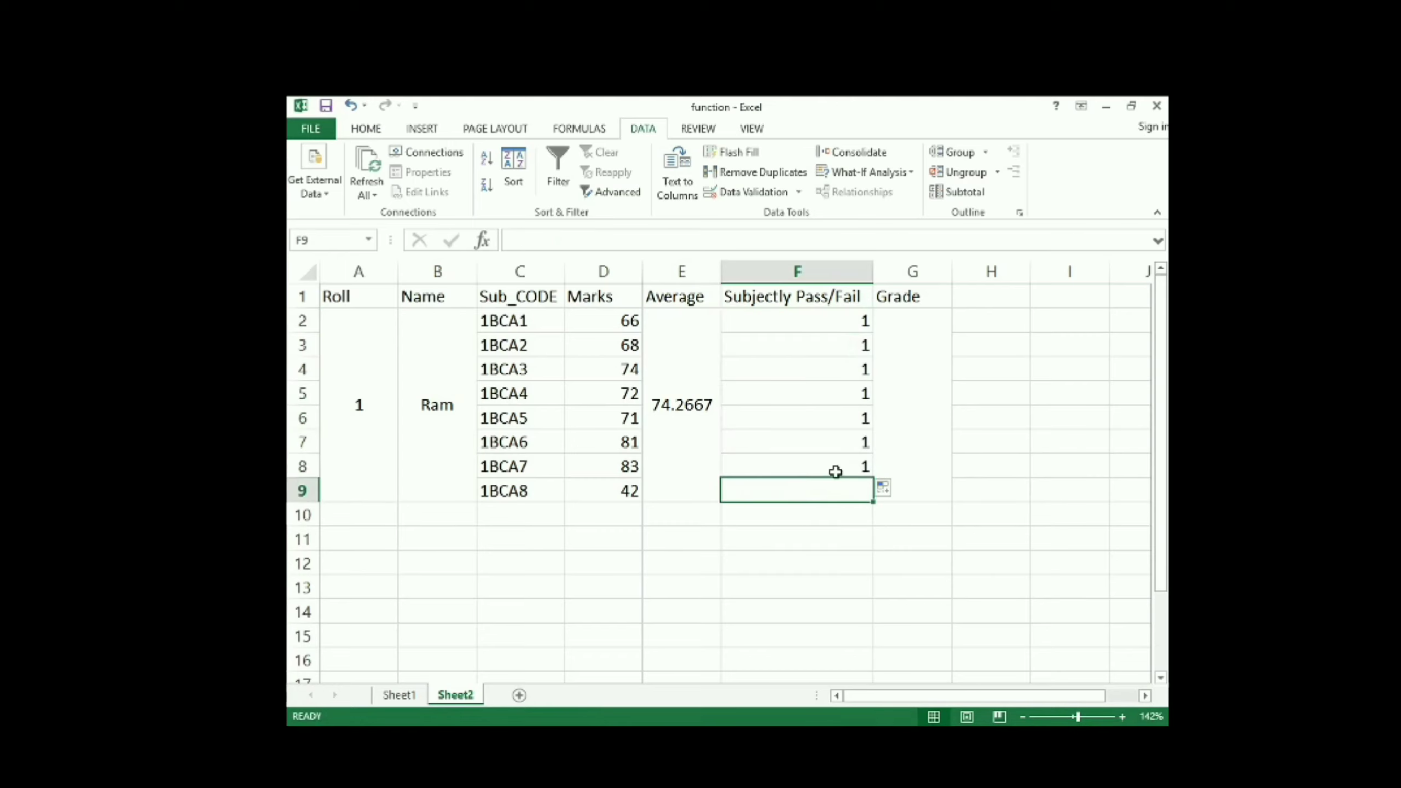
type("=")
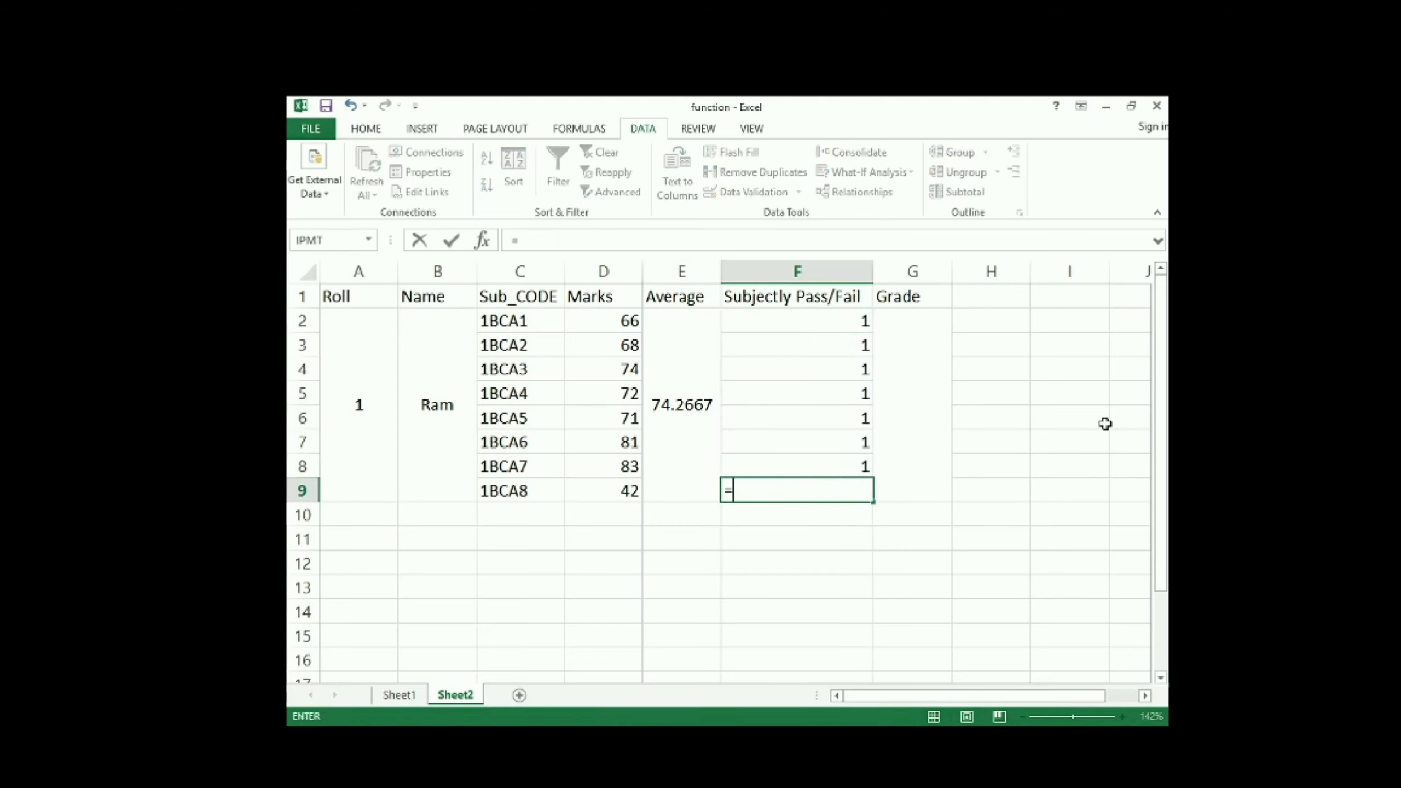
type("if(")
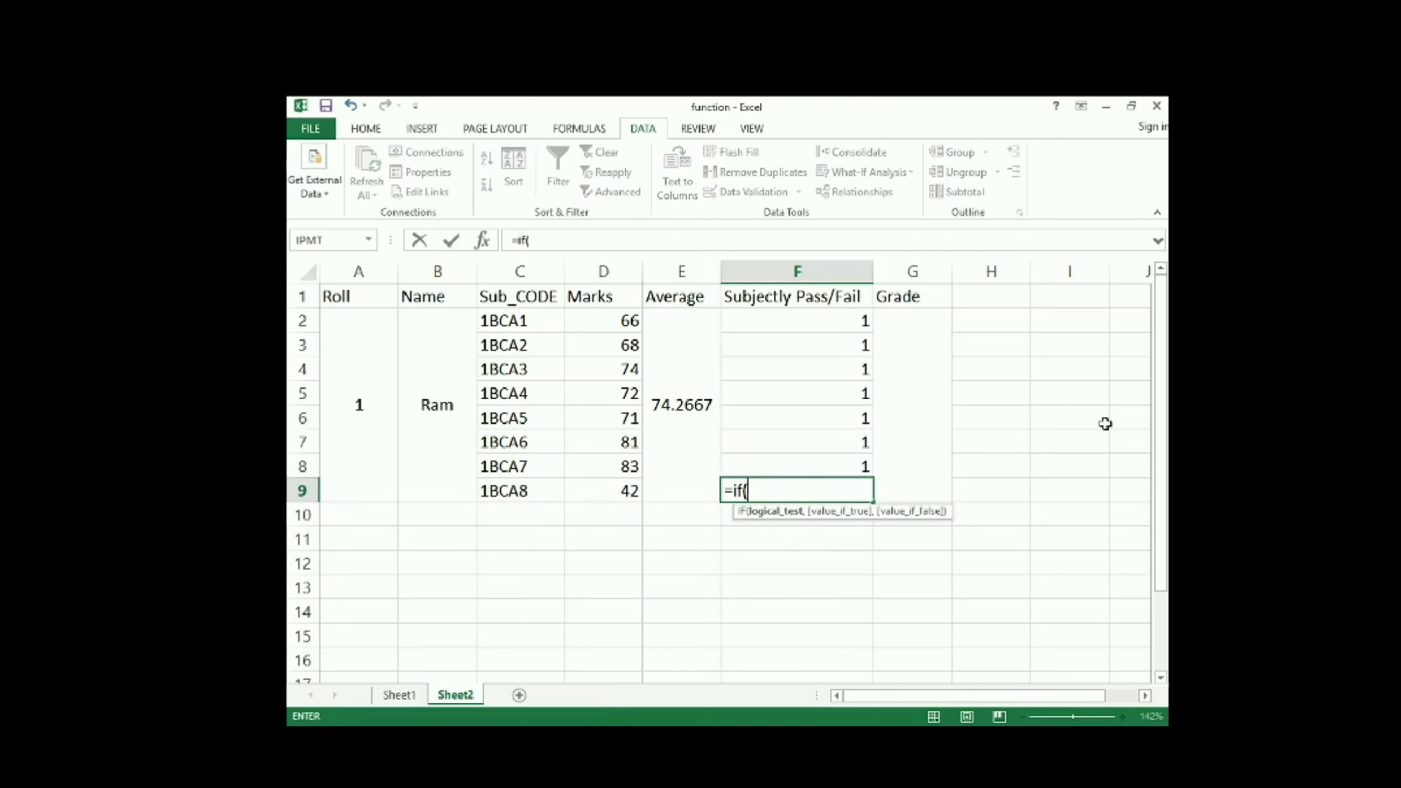
left_click(620, 490)
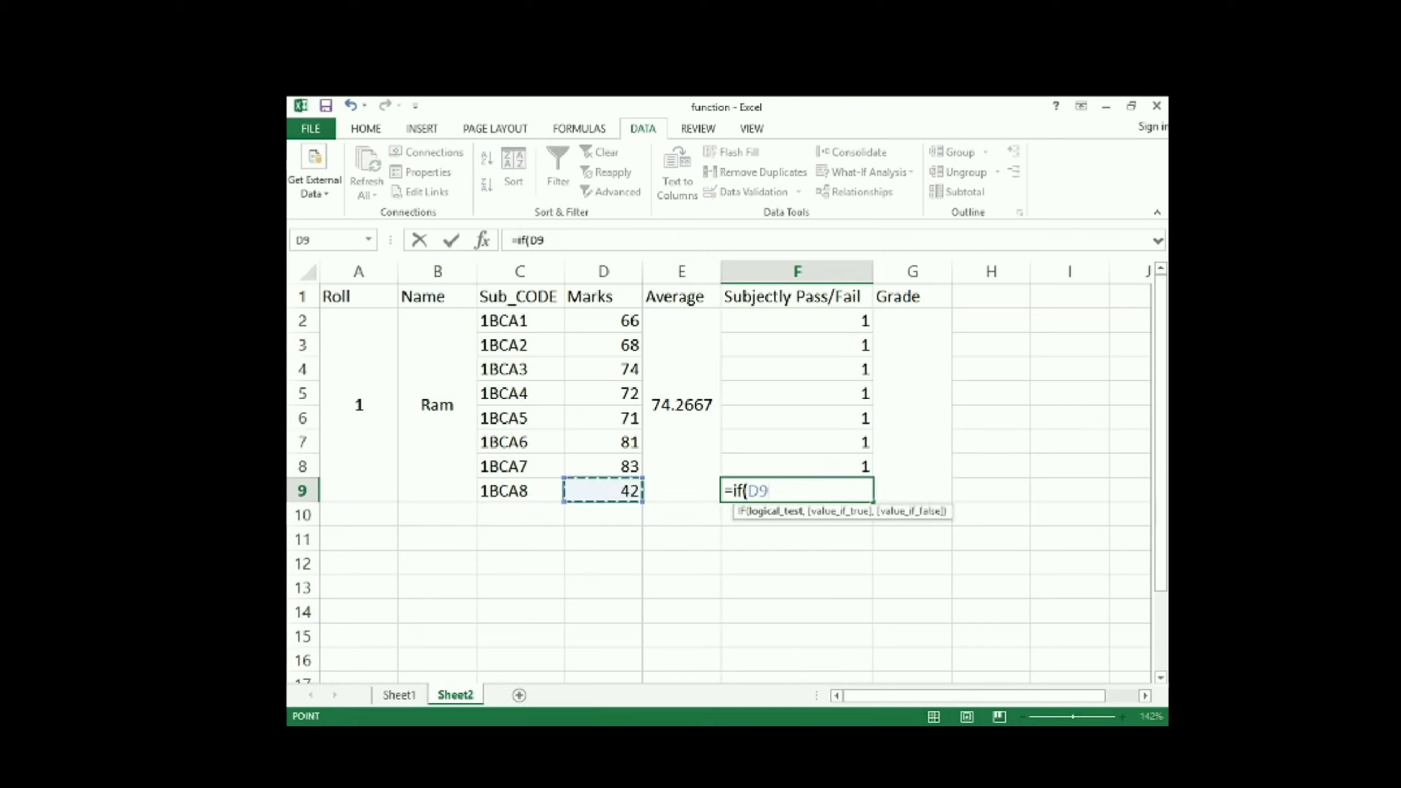
type(">=23")
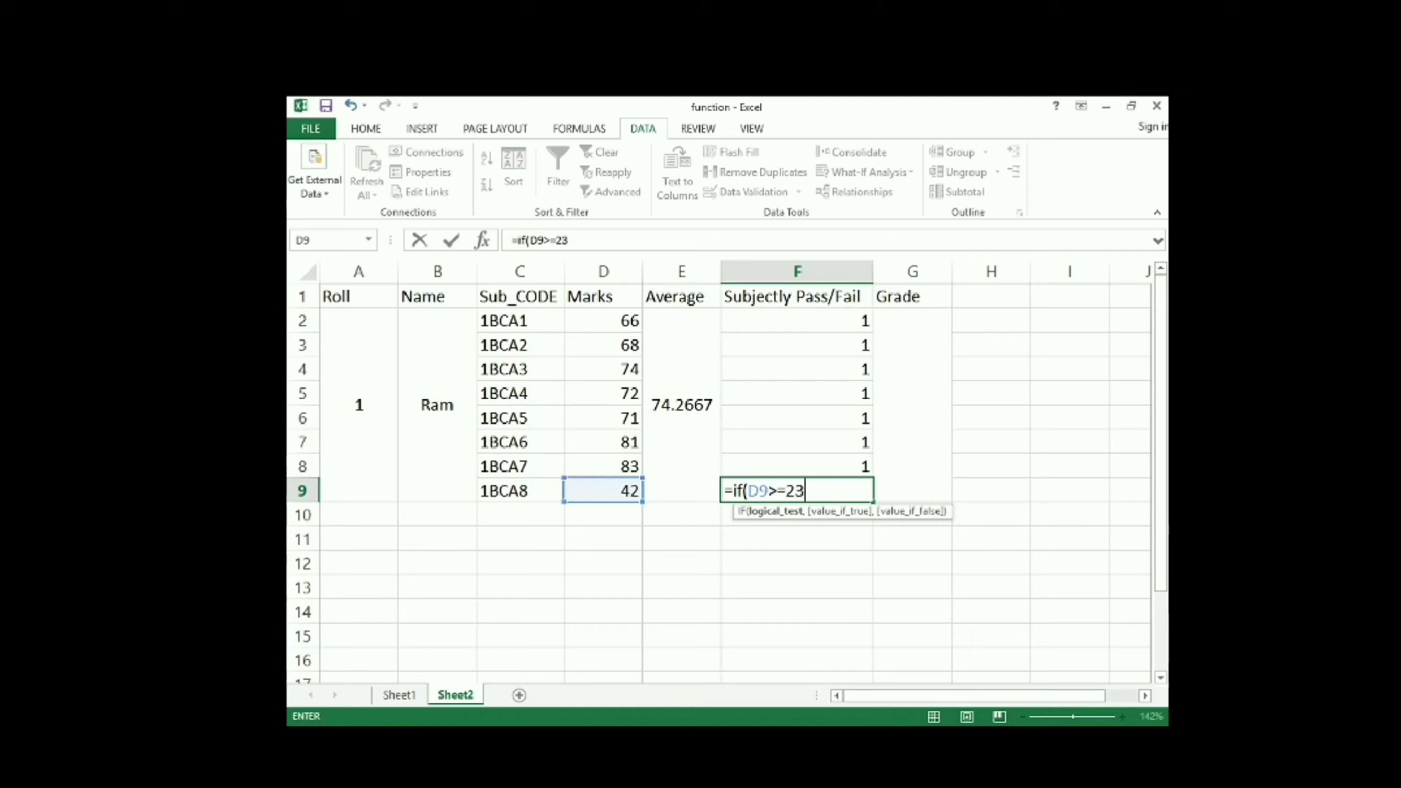
type(",")
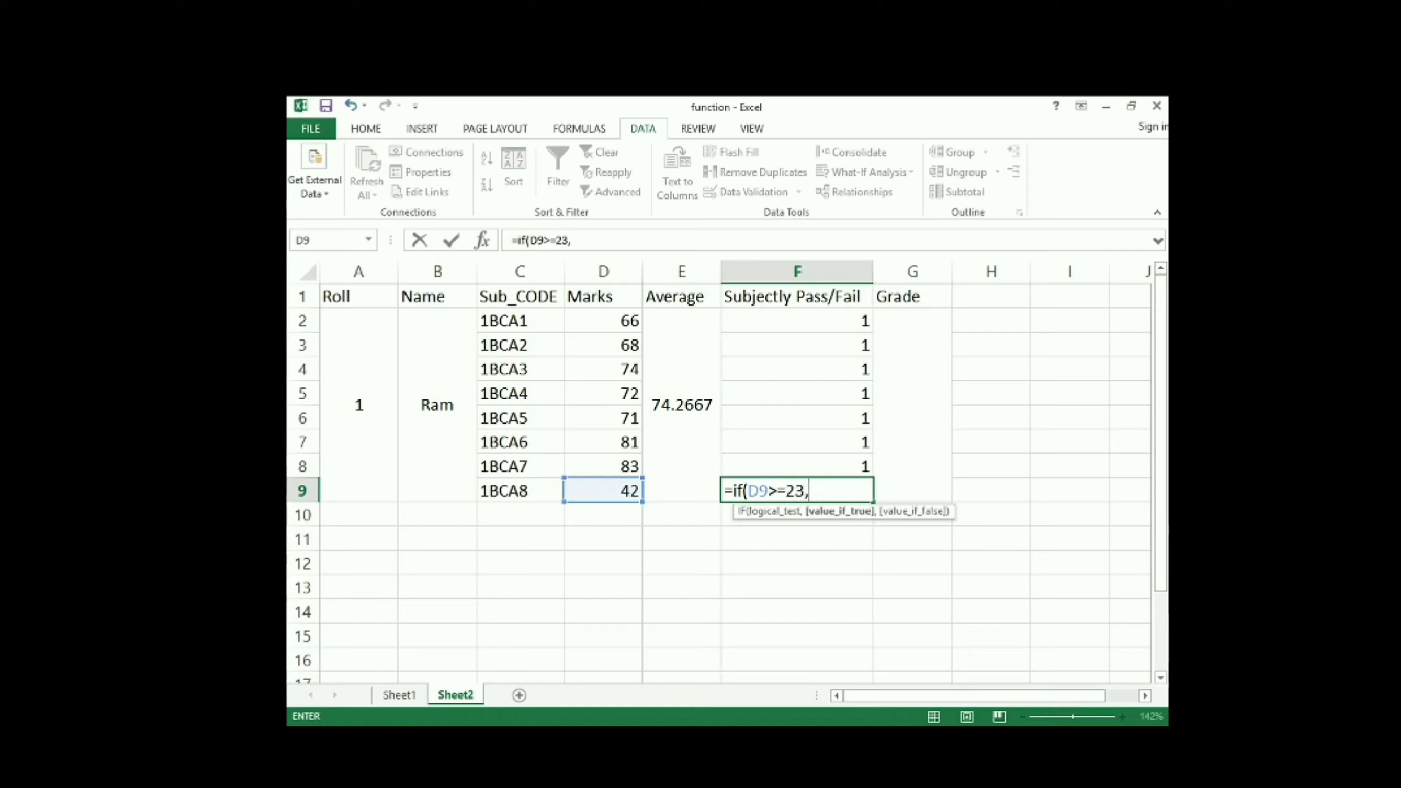
type("1,0)")
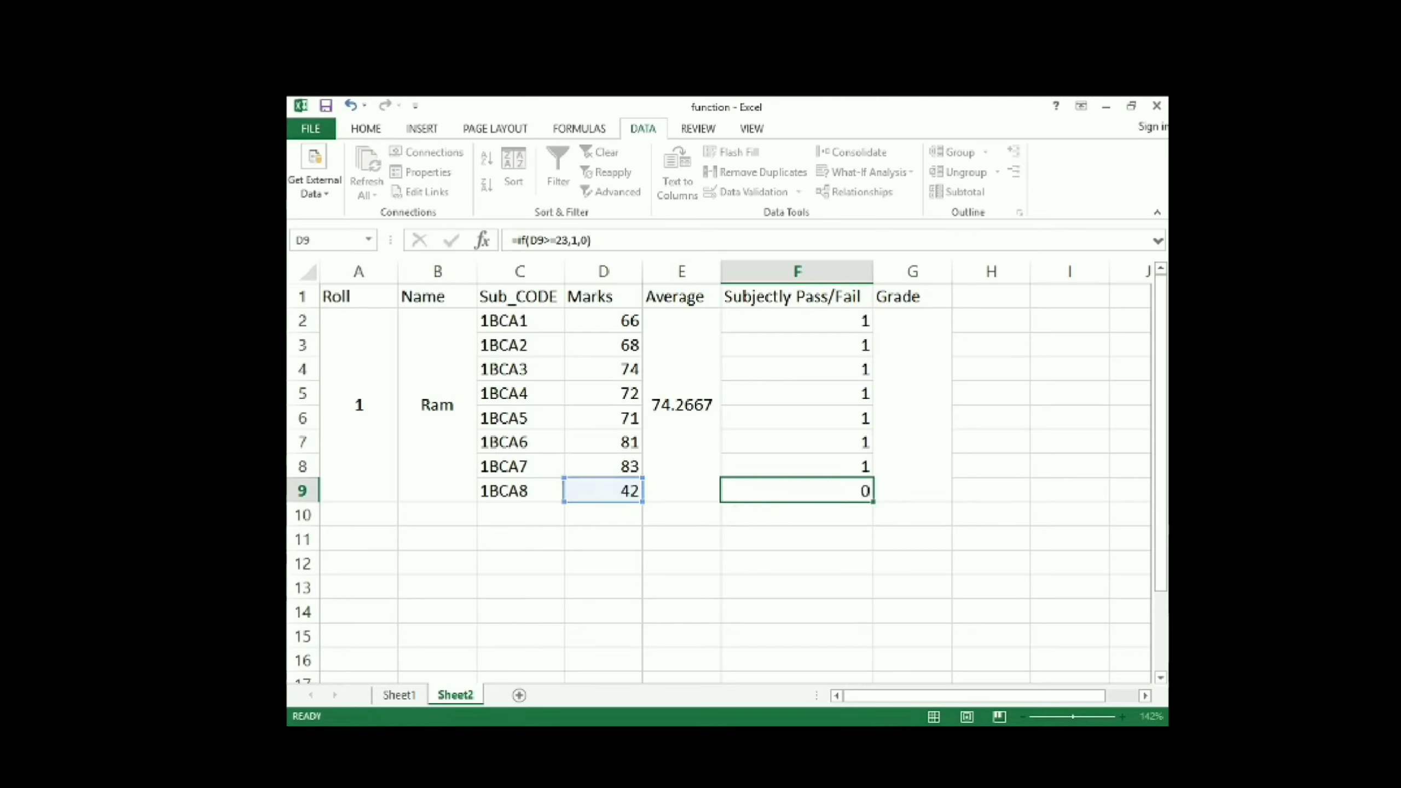
key("Return")
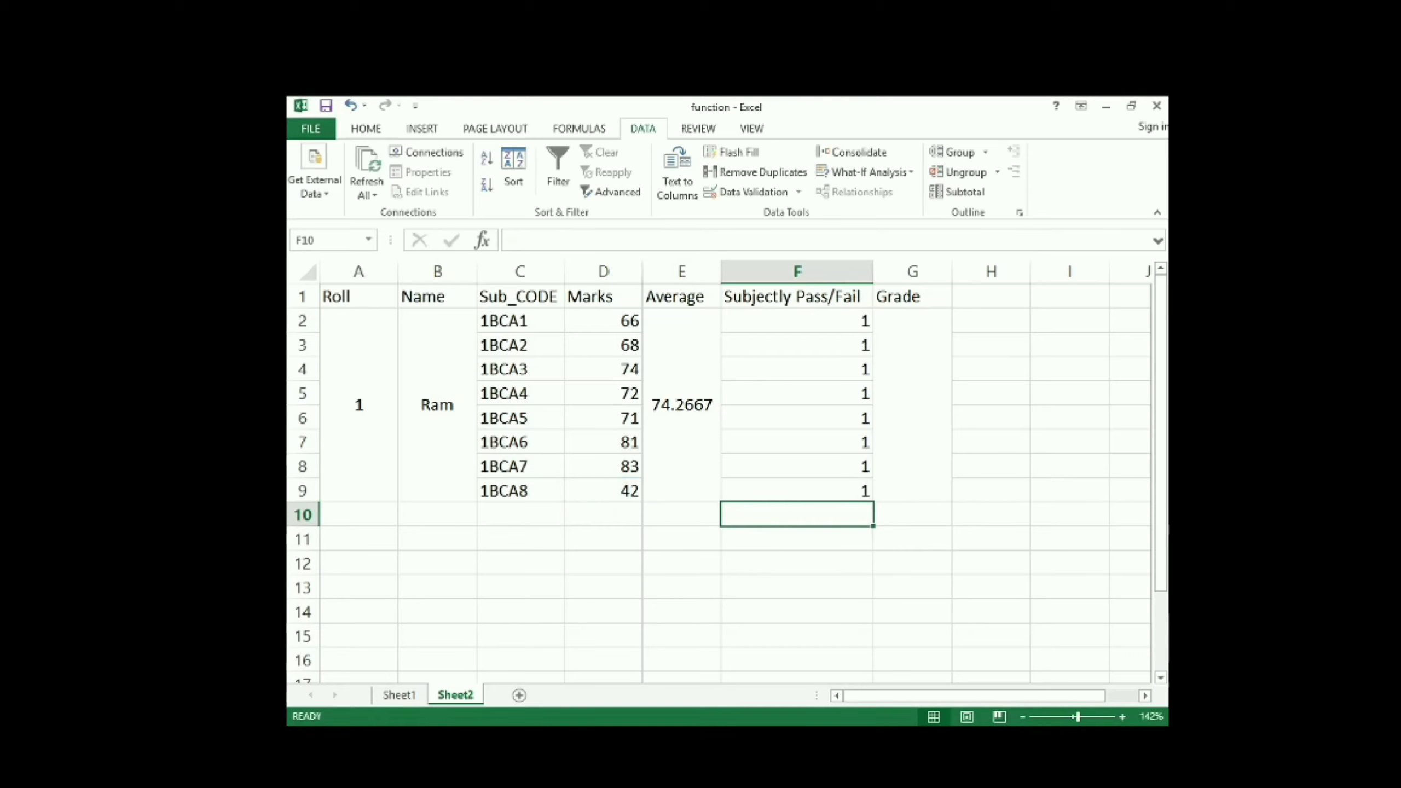
left_click(941, 412)
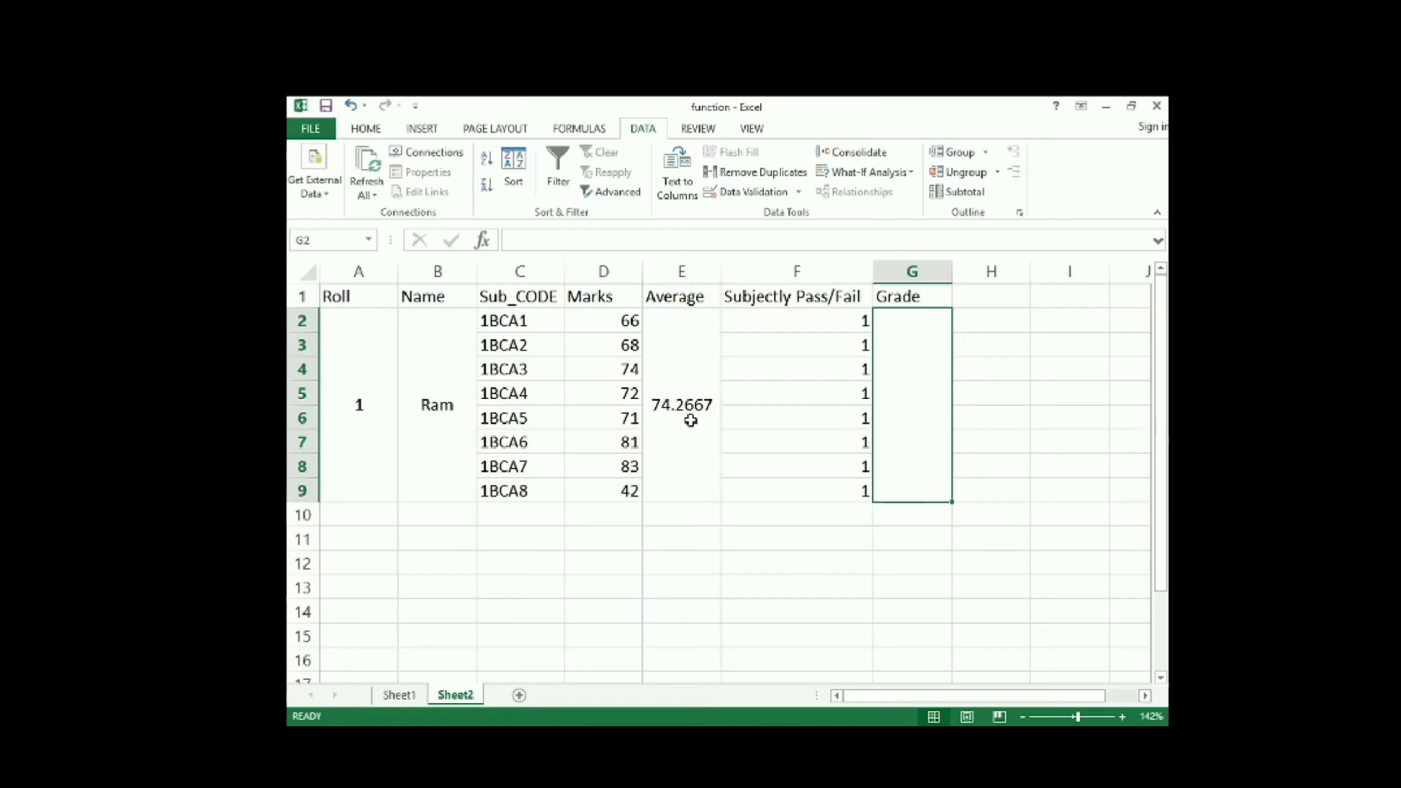
left_click(684, 406)
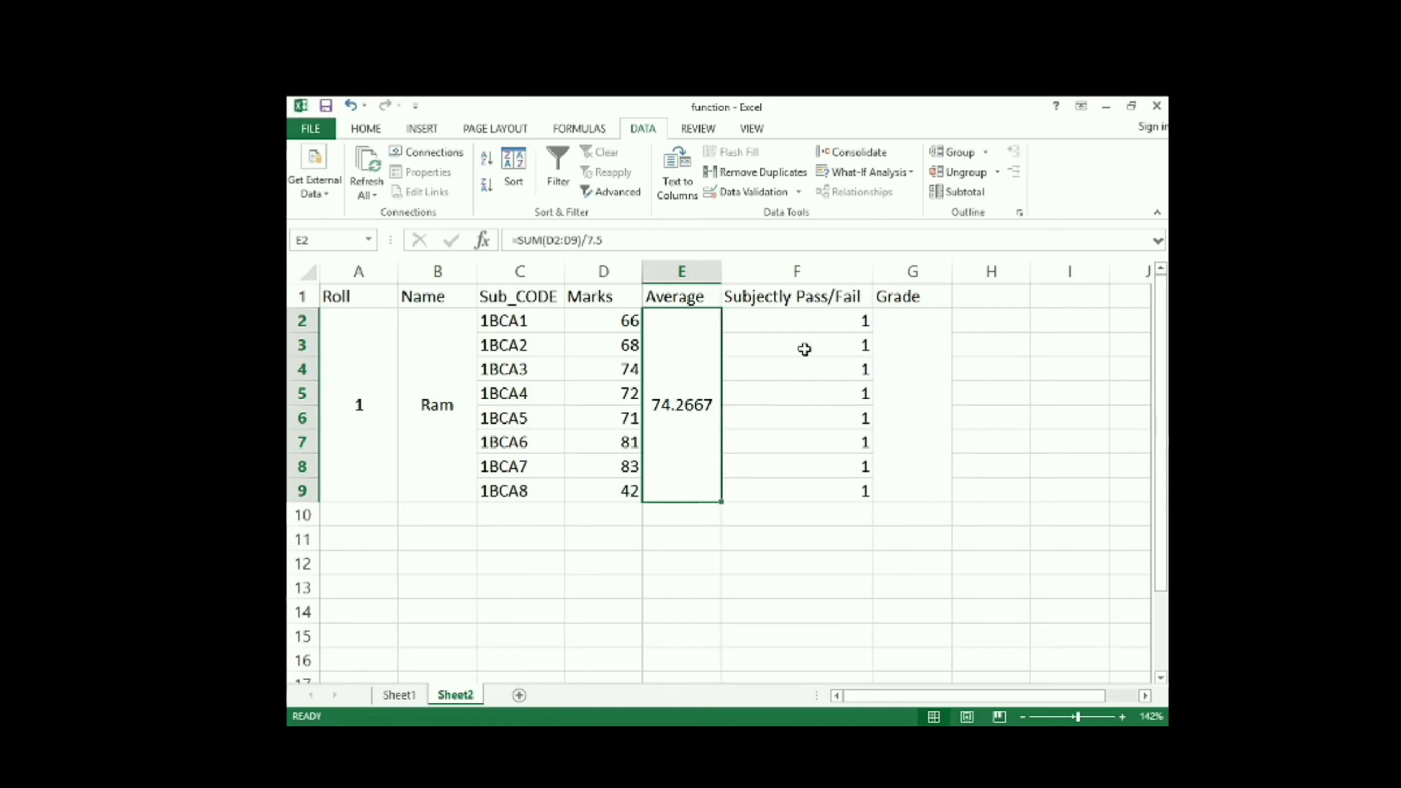
left_click_drag(829, 331, 812, 485)
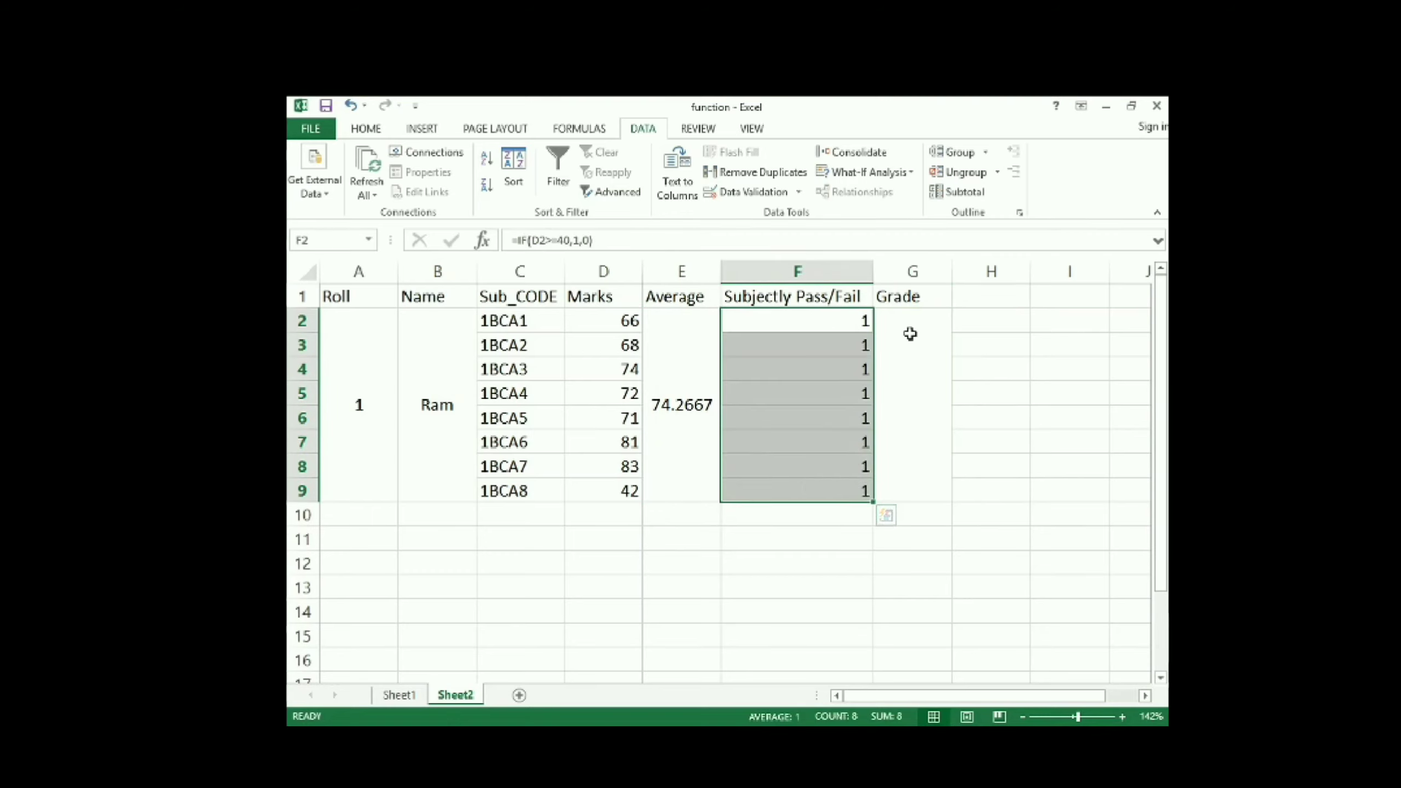
left_click_drag(910, 325, 910, 491)
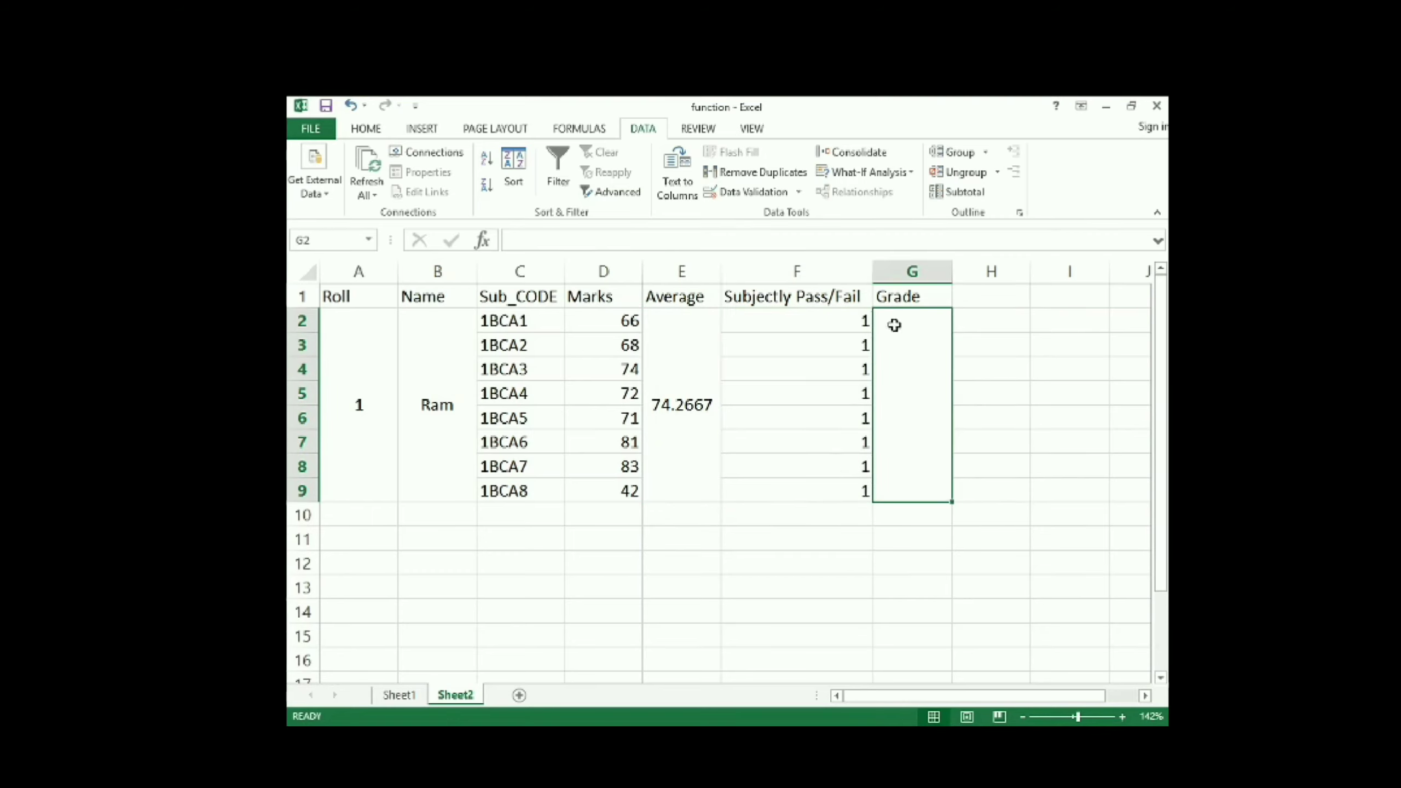
left_click_drag(834, 319, 827, 500)
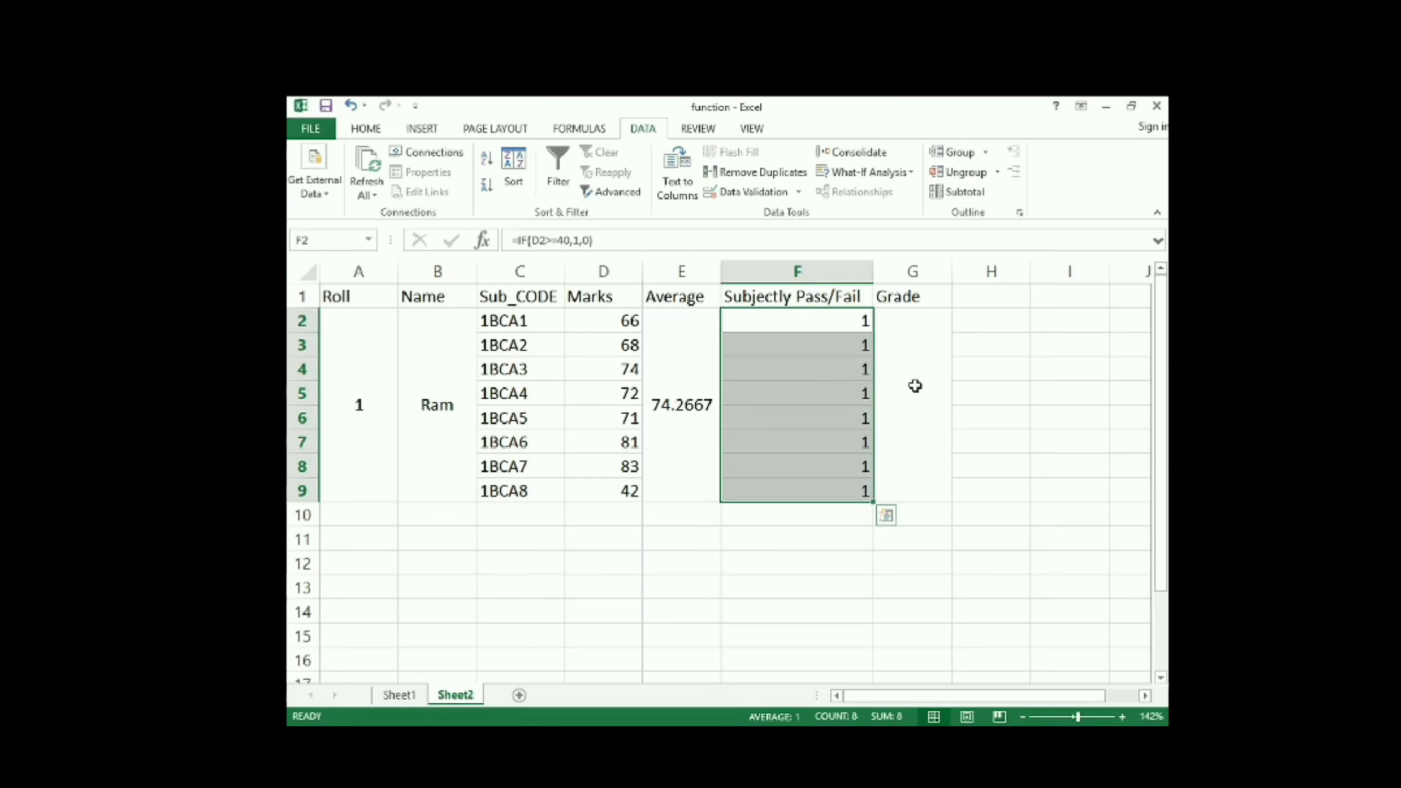
Step: Start the formula in the merged Grade cell G2 with =if(and(E2>=75, to test the average for the top grade
left_click_drag(911, 321, 911, 490)
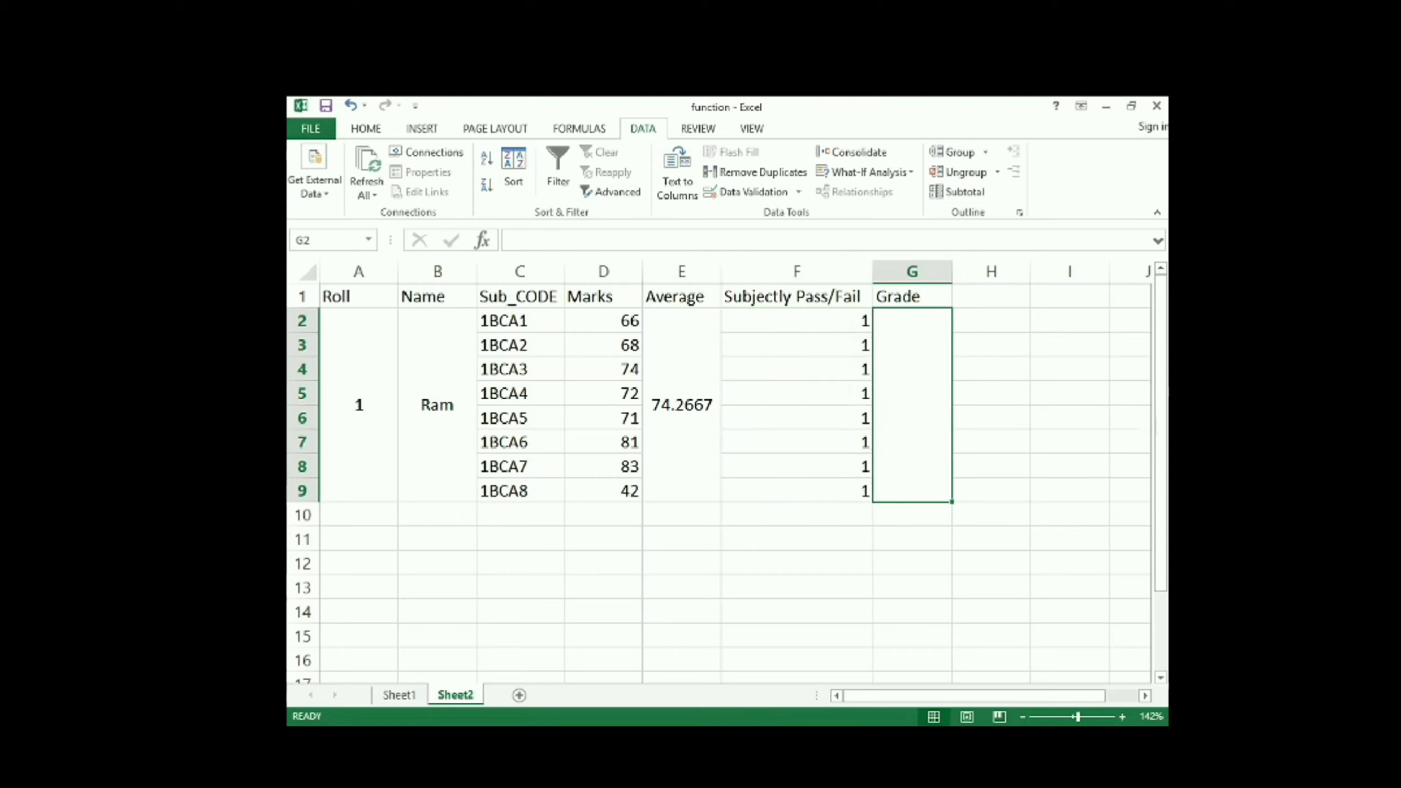
type("=")
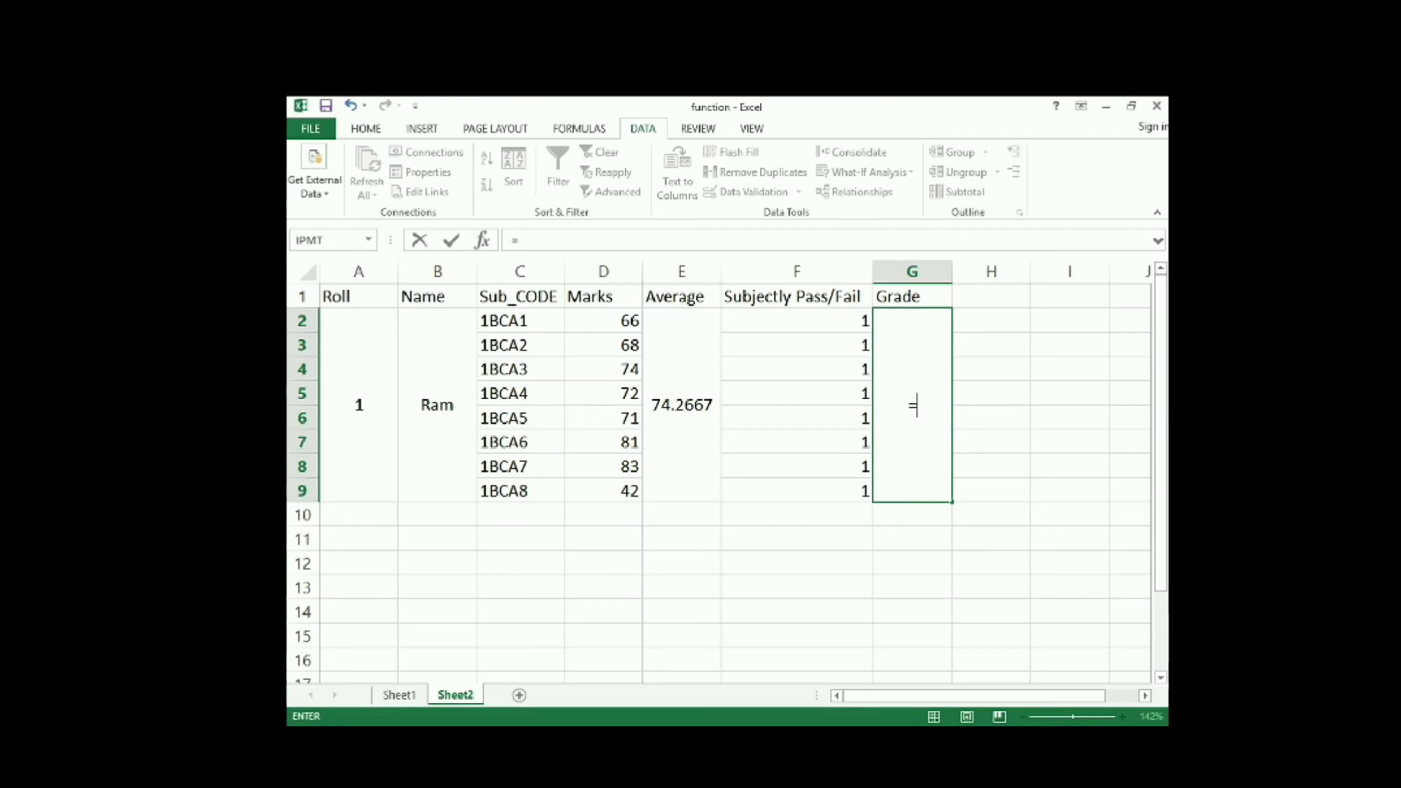
type("if")
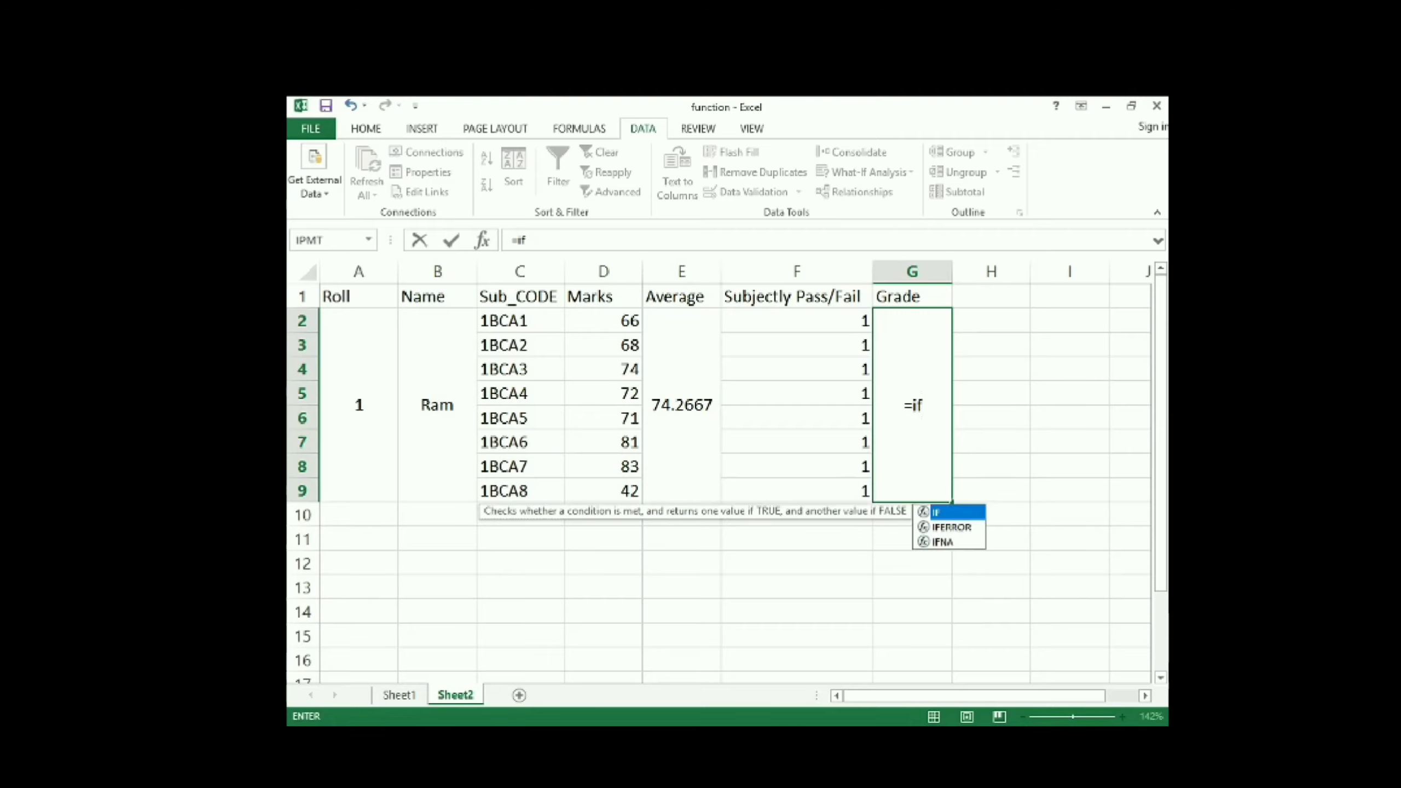
type("(and(")
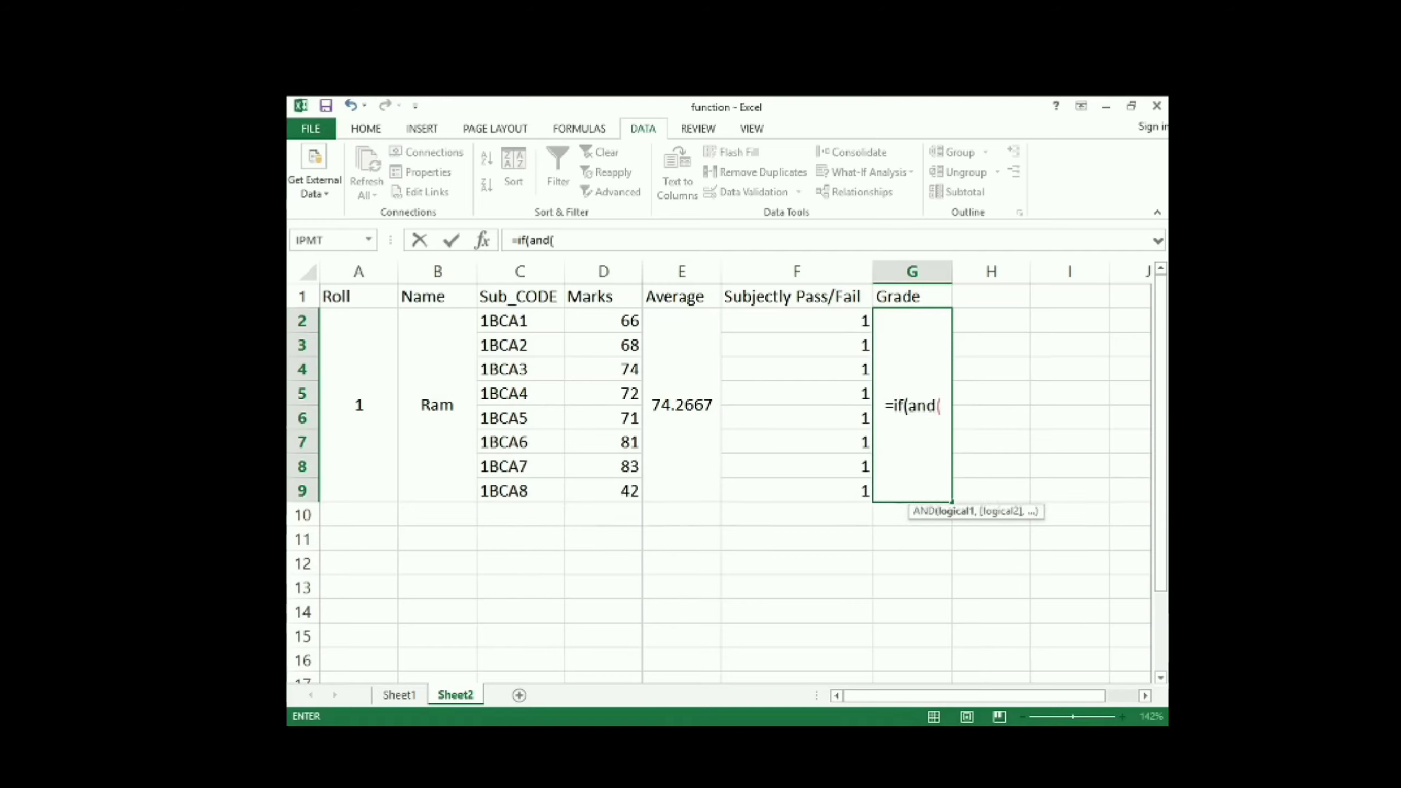
left_click(684, 411)
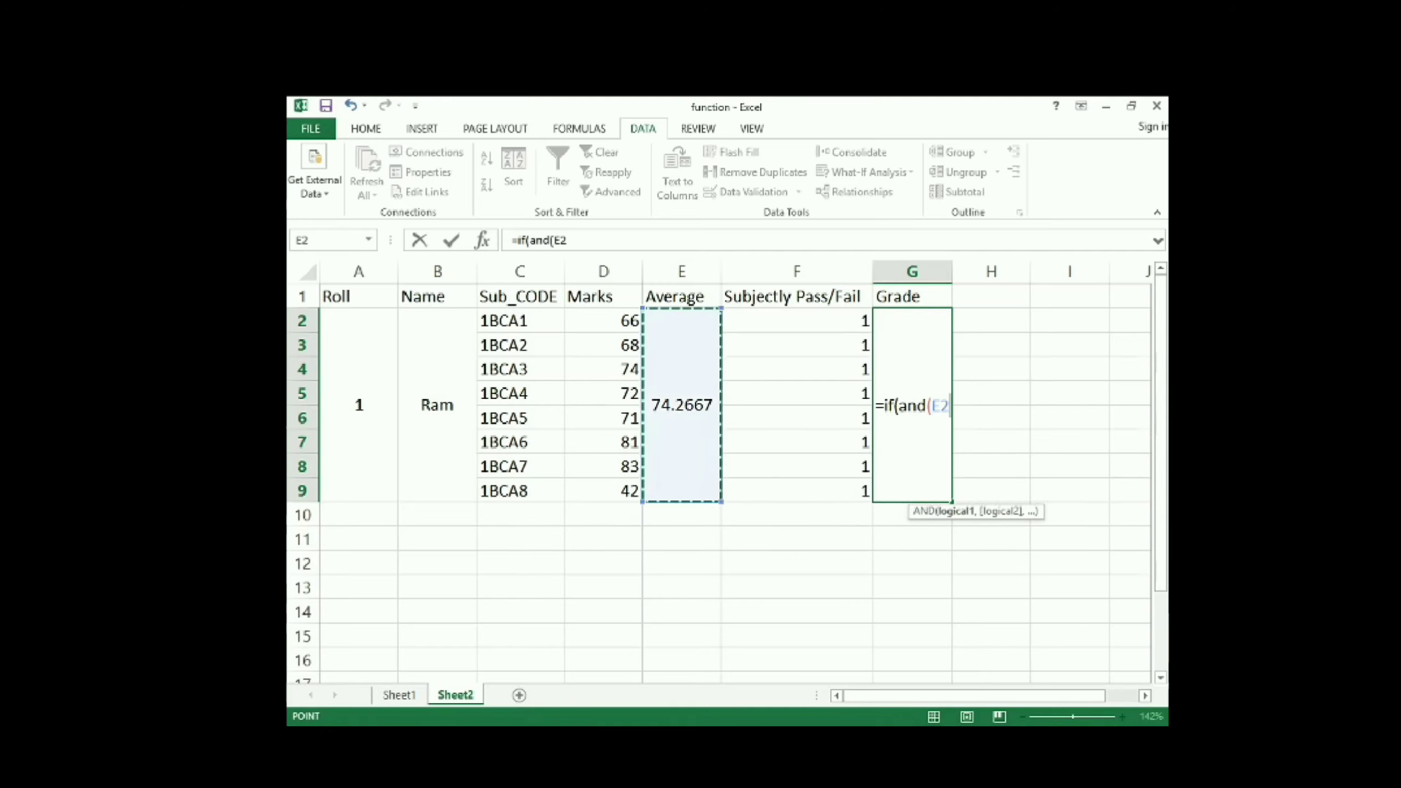
type(">=")
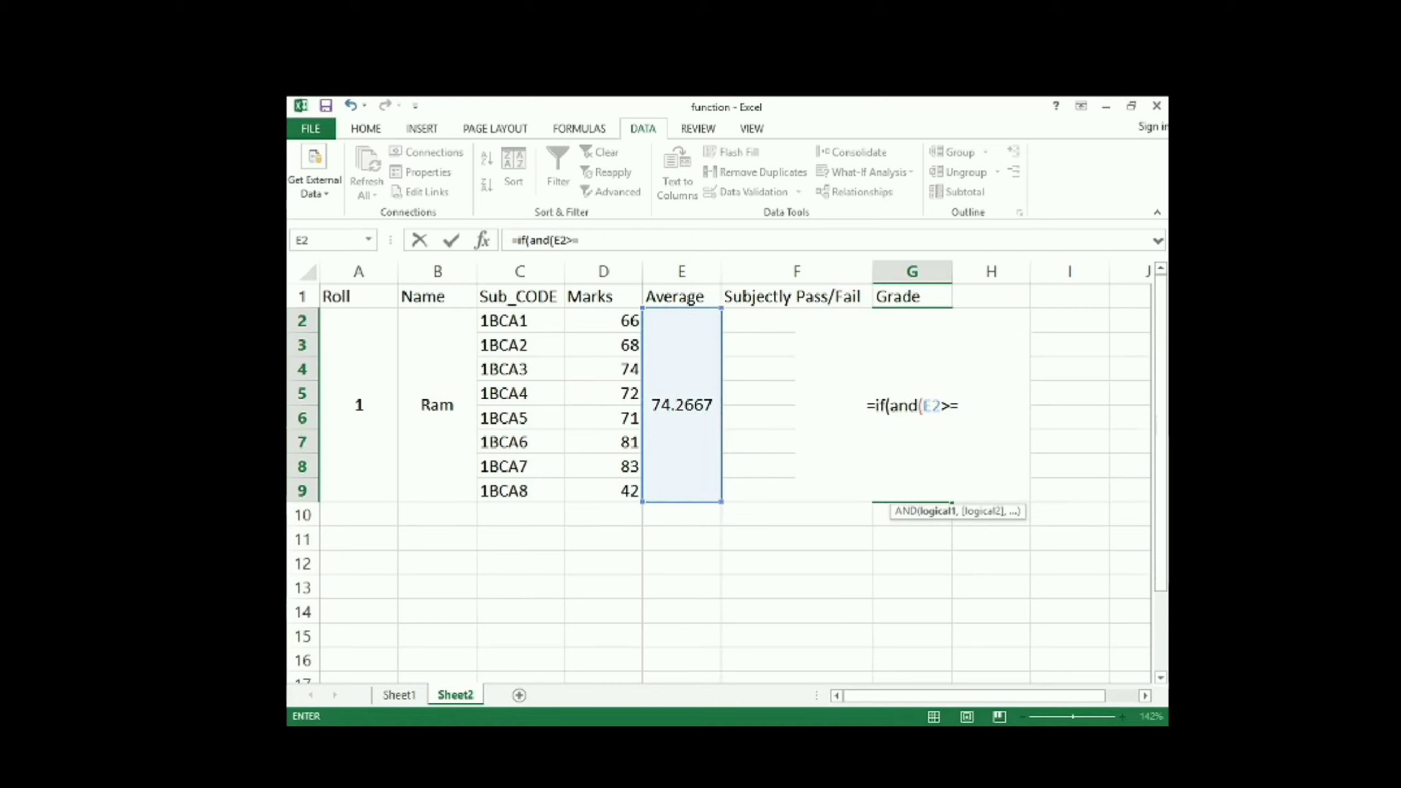
type("75")
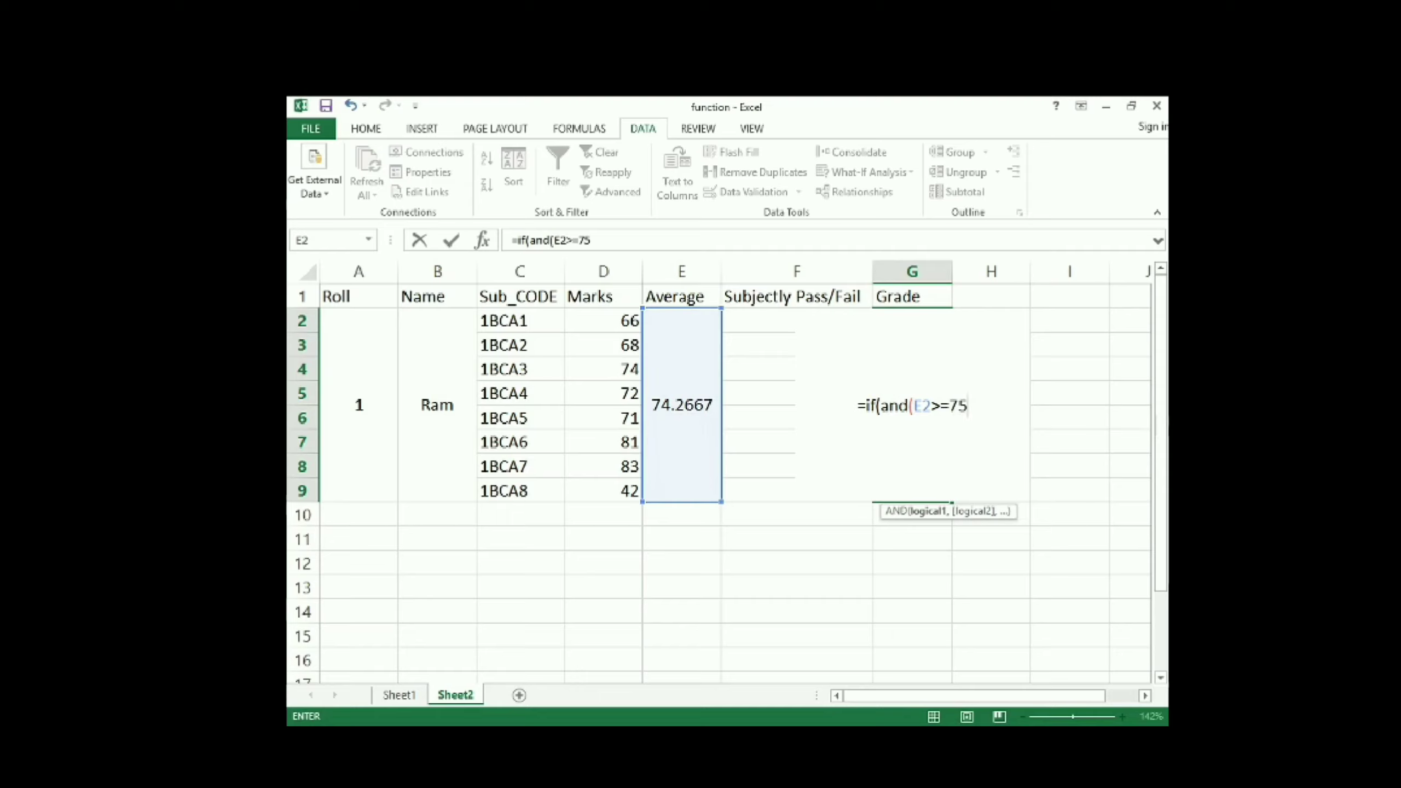
type(",")
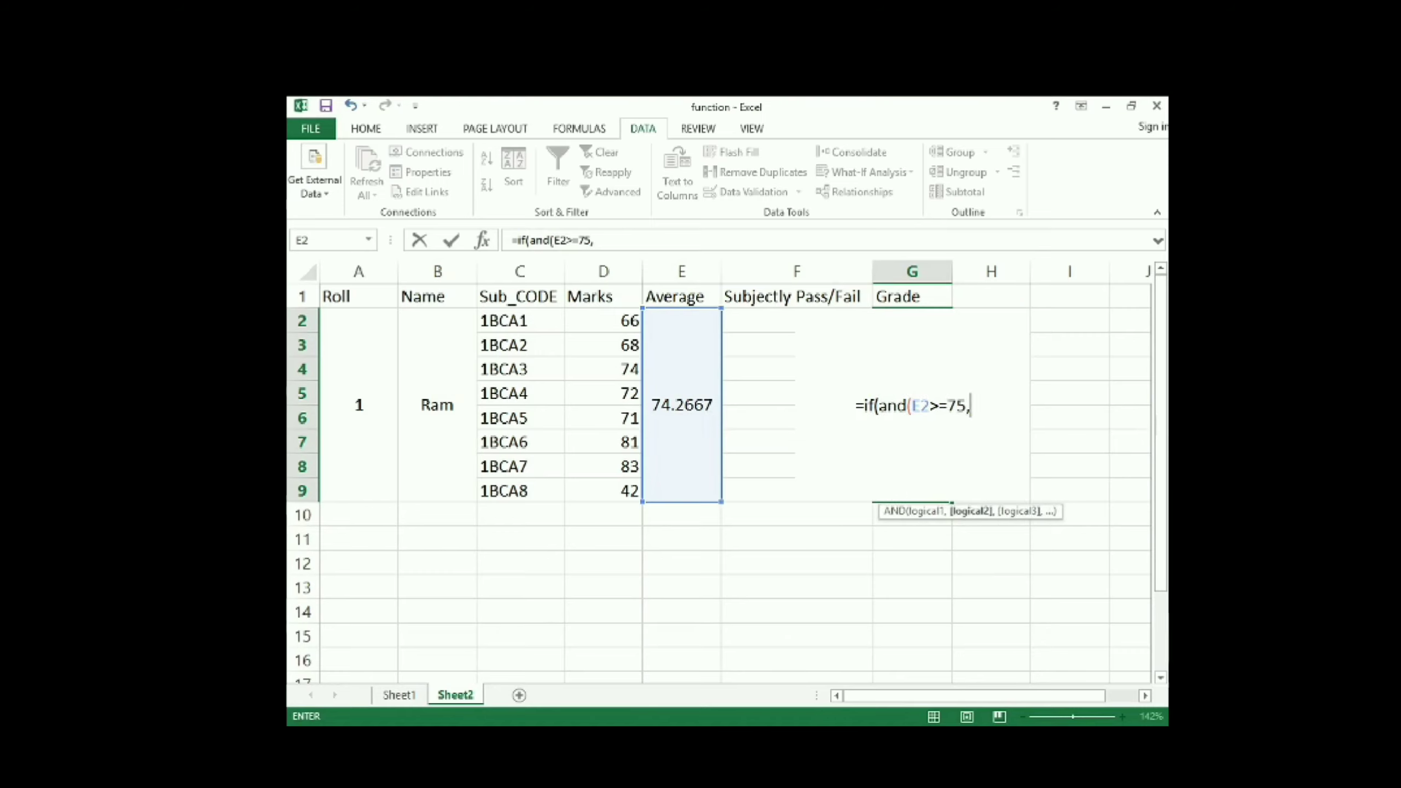
Step: Add sum(f2:f7)=8 as the second condition of the Grade formula's first AND test and close the test
type("sum")
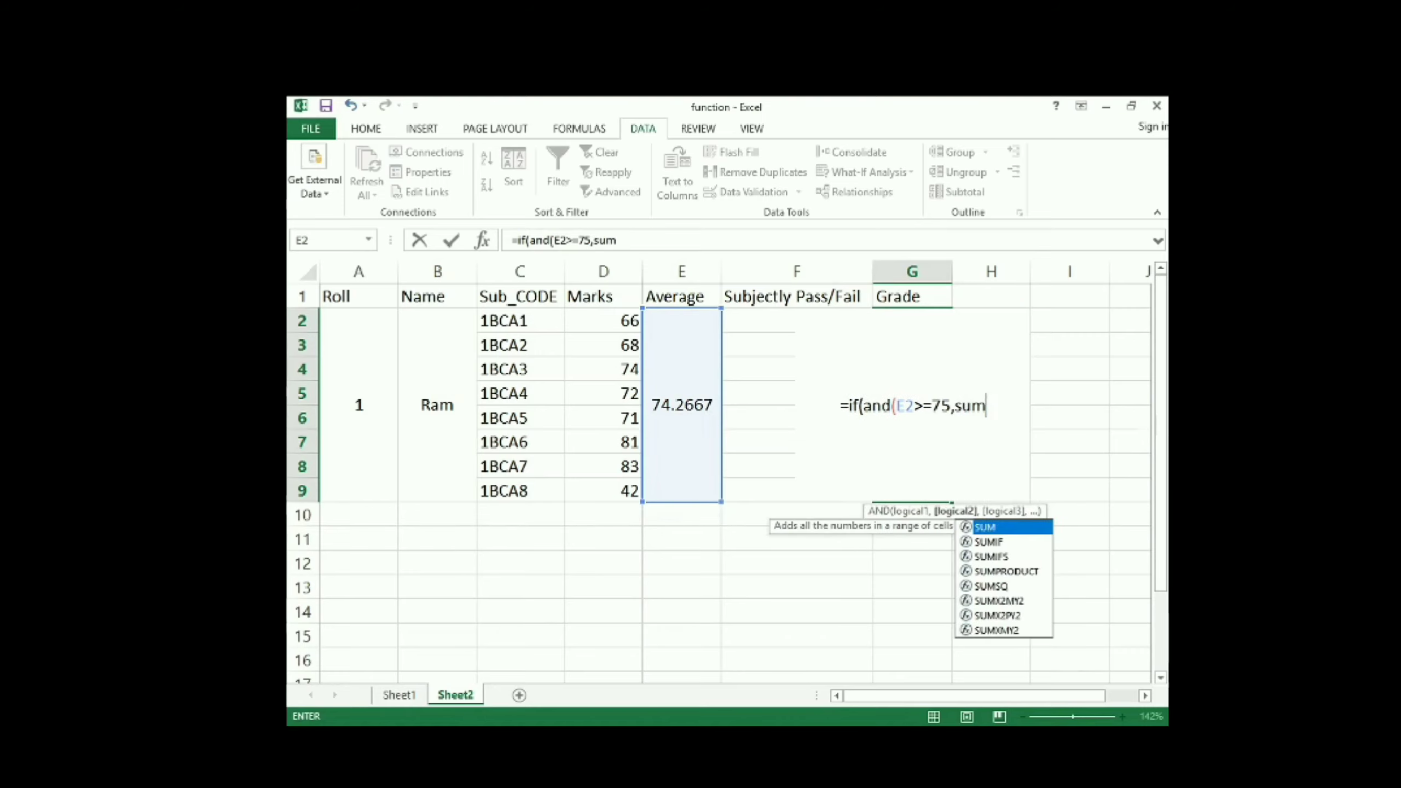
type("(")
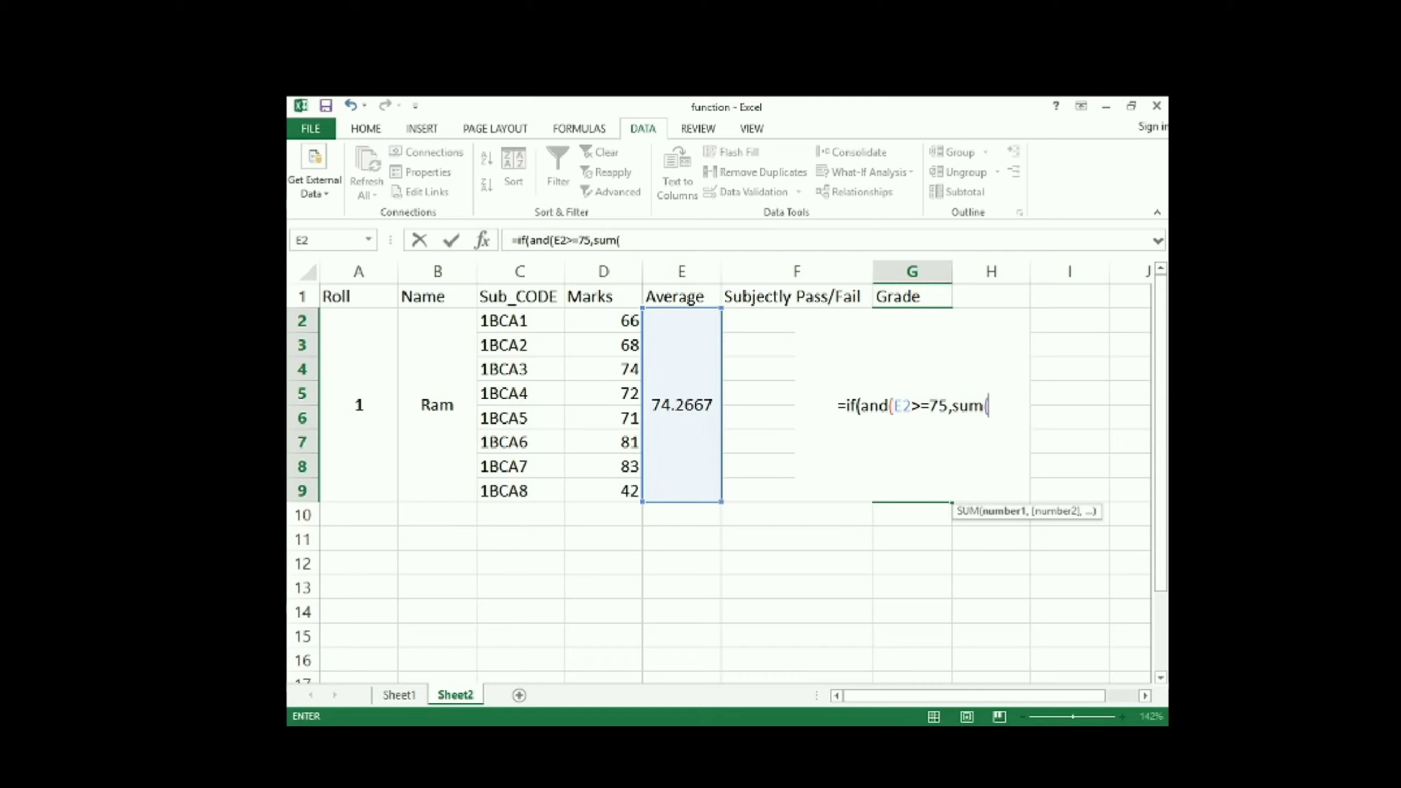
type("f2:")
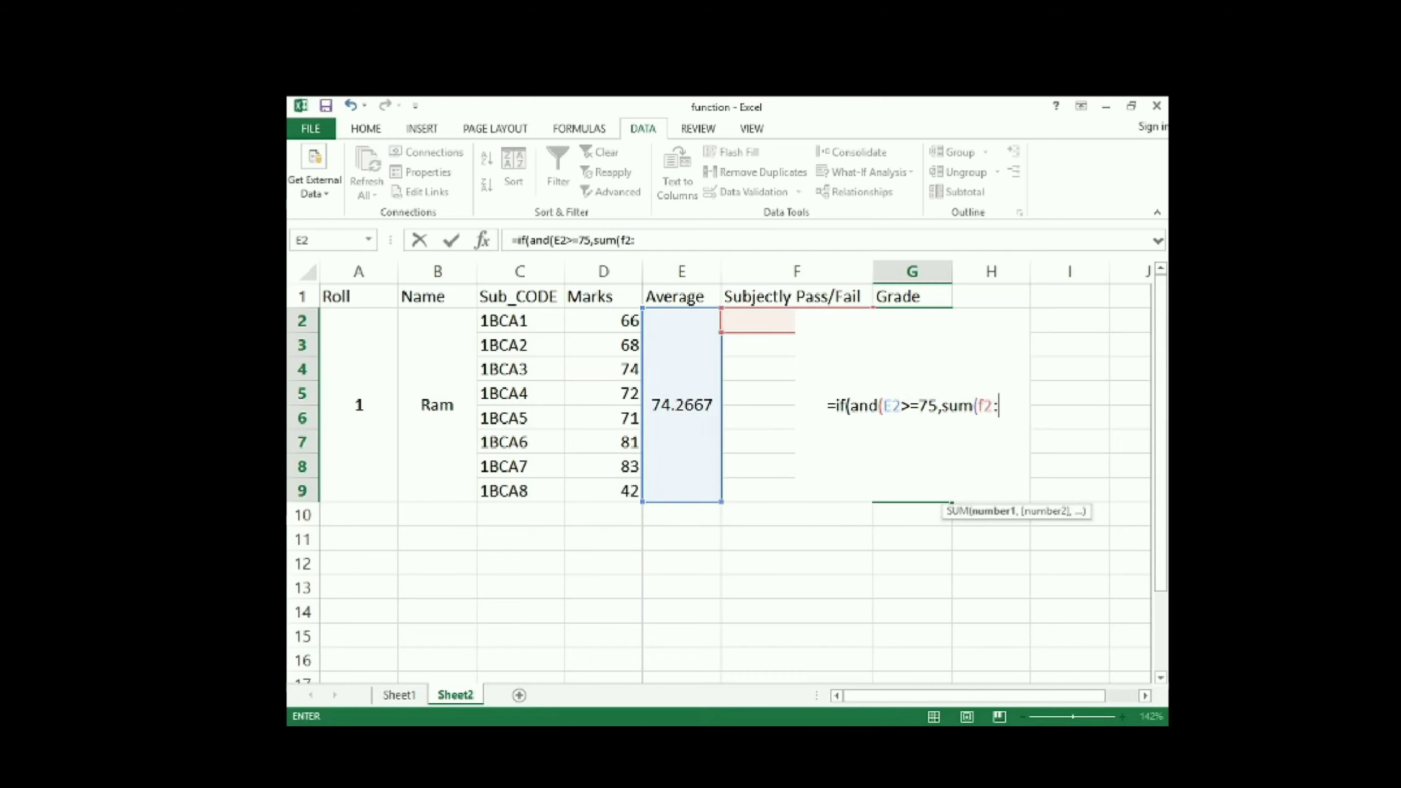
type("f")
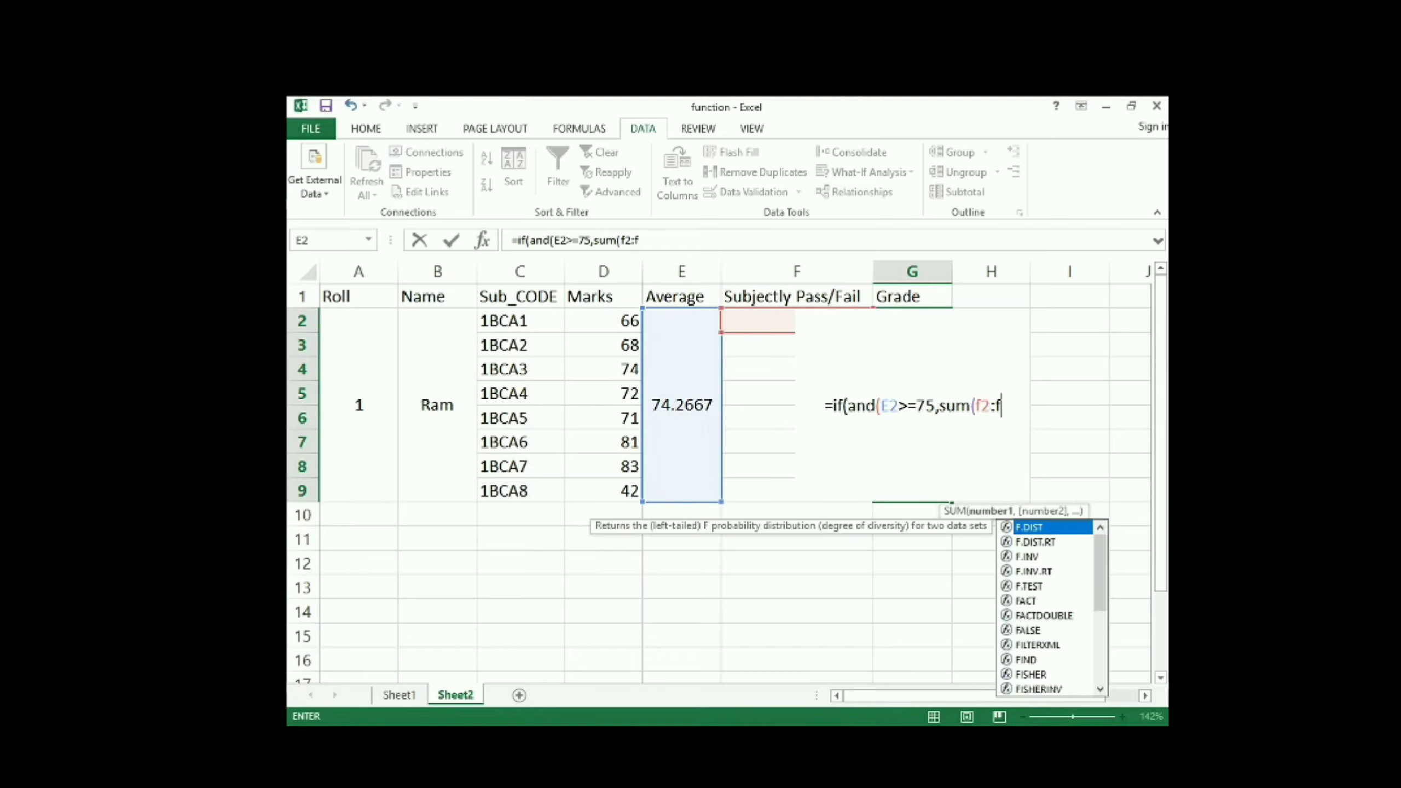
type("7)")
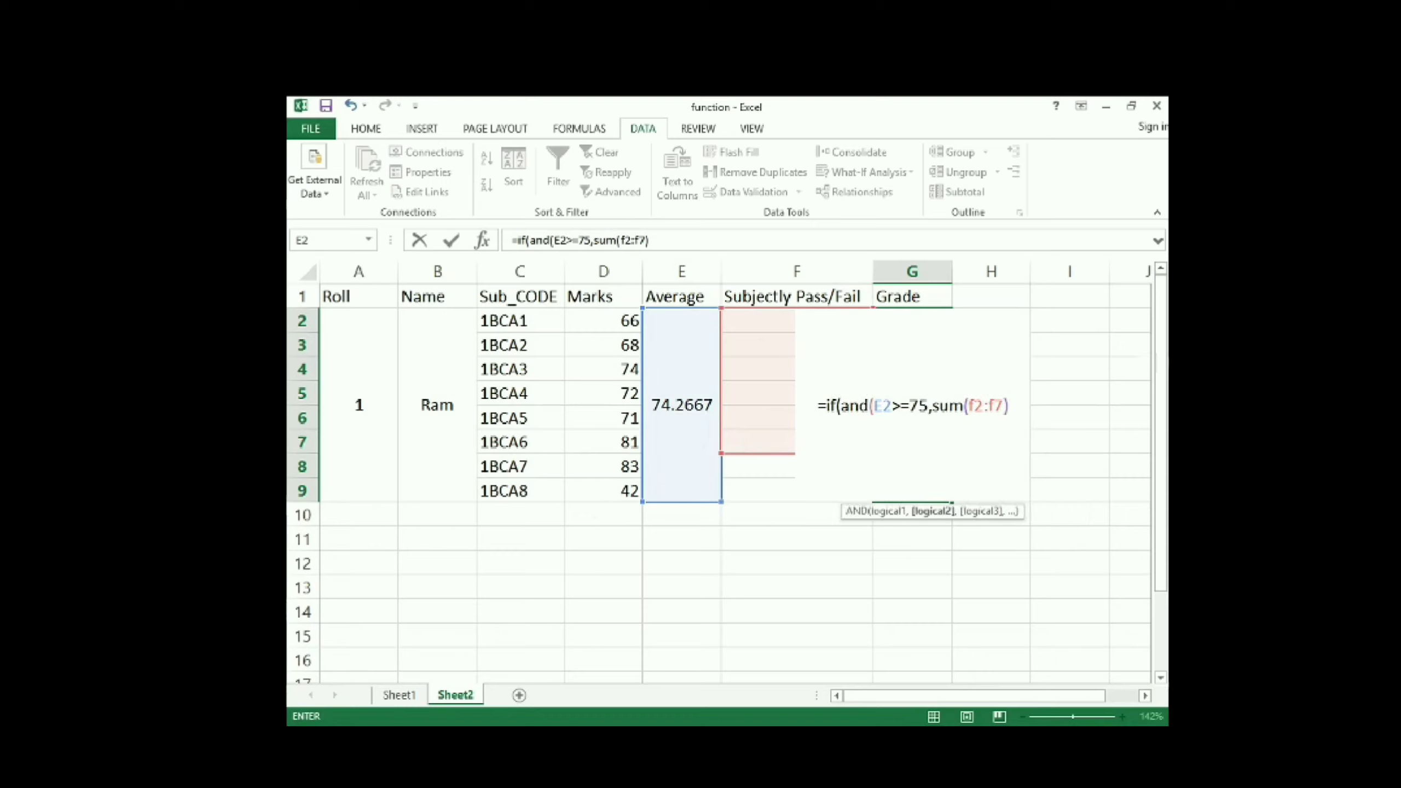
type("=")
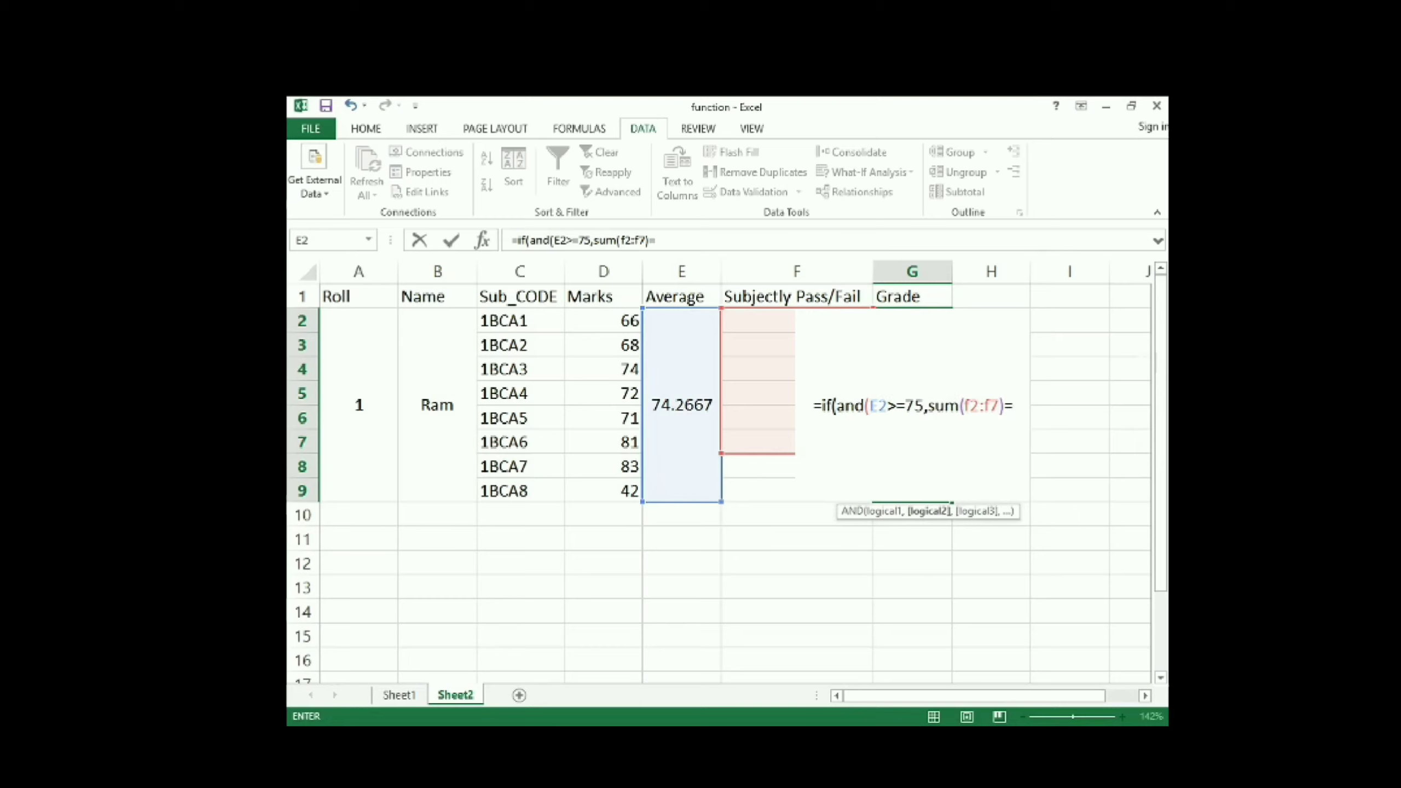
type("8")
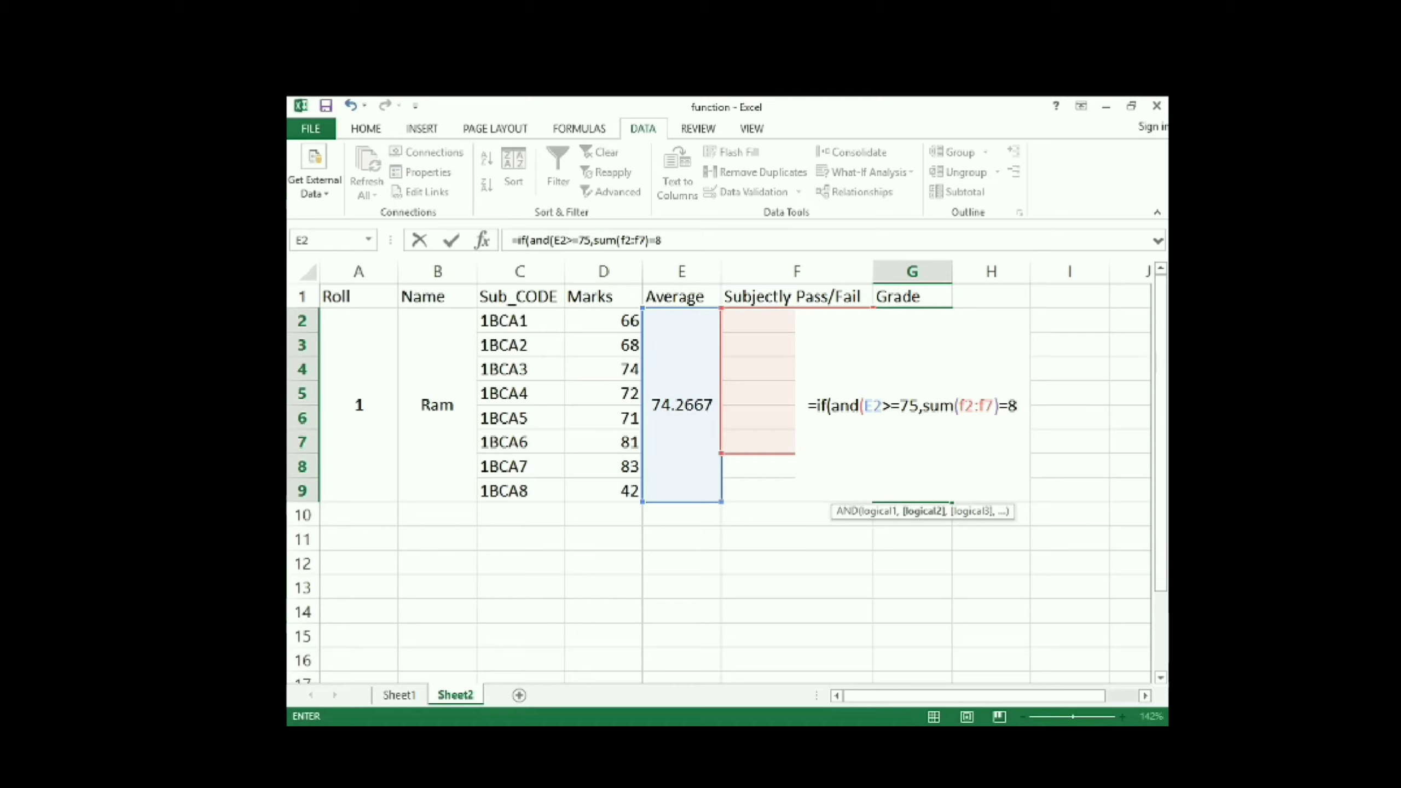
type(")")
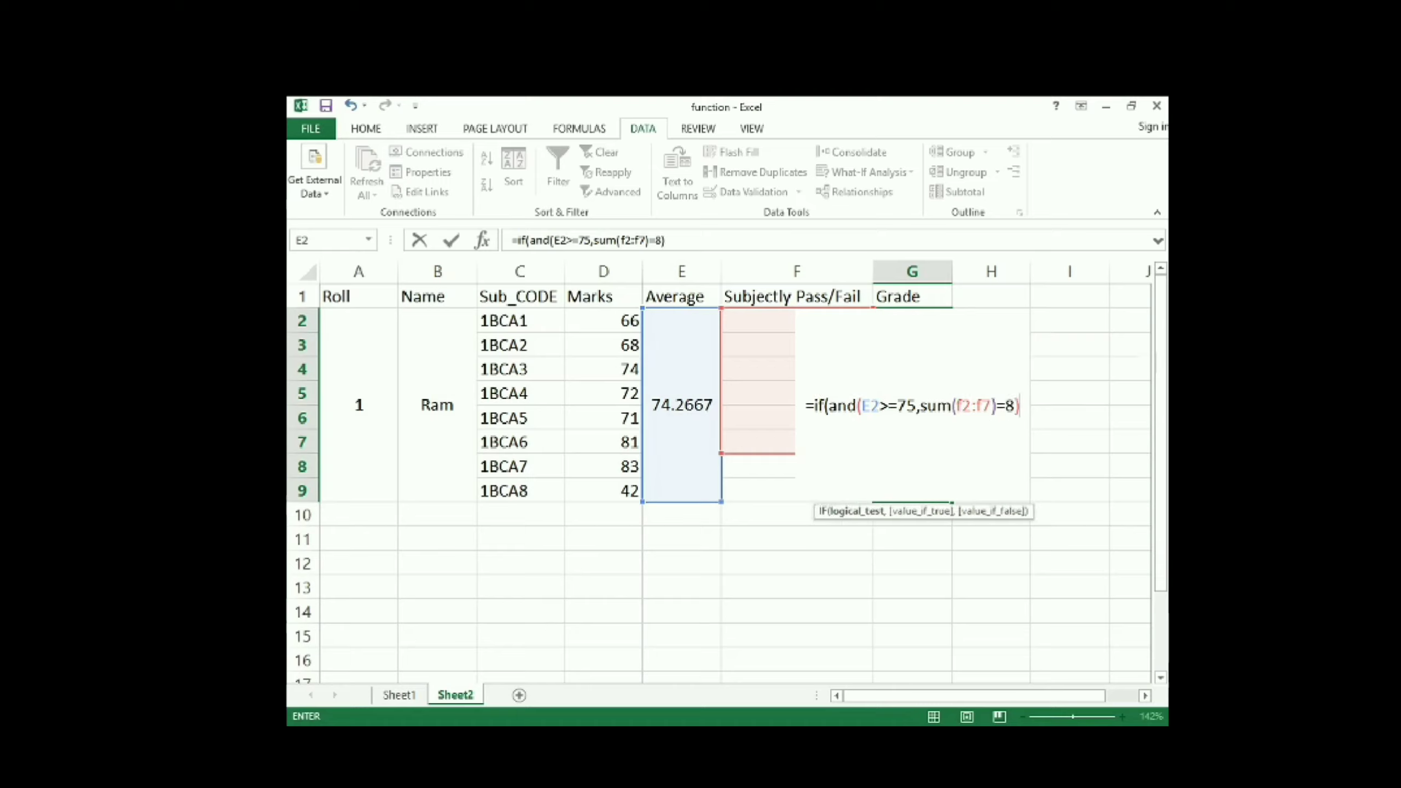
Step: Give the first IF in the Grade formula the true result "Distinction"
type(",")
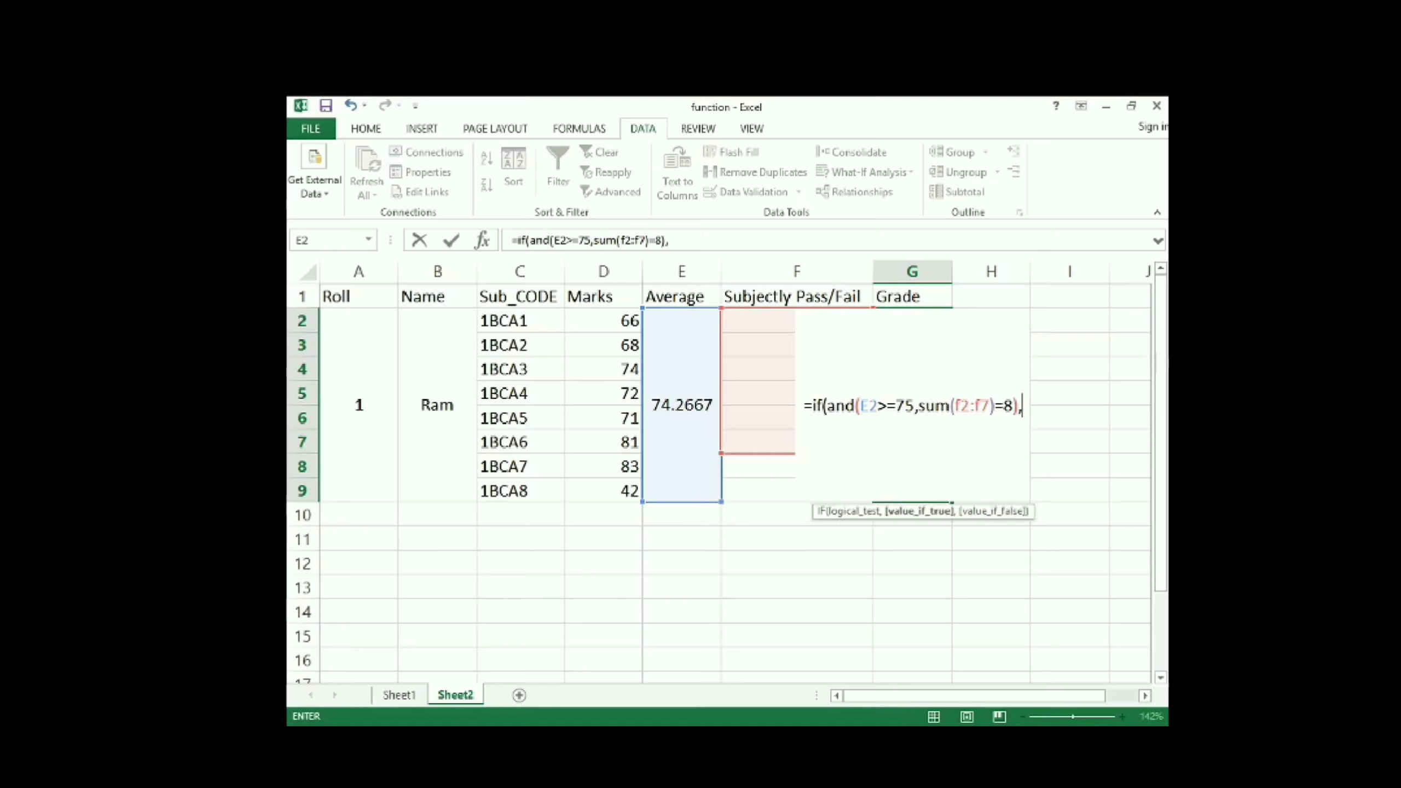
type("\"")
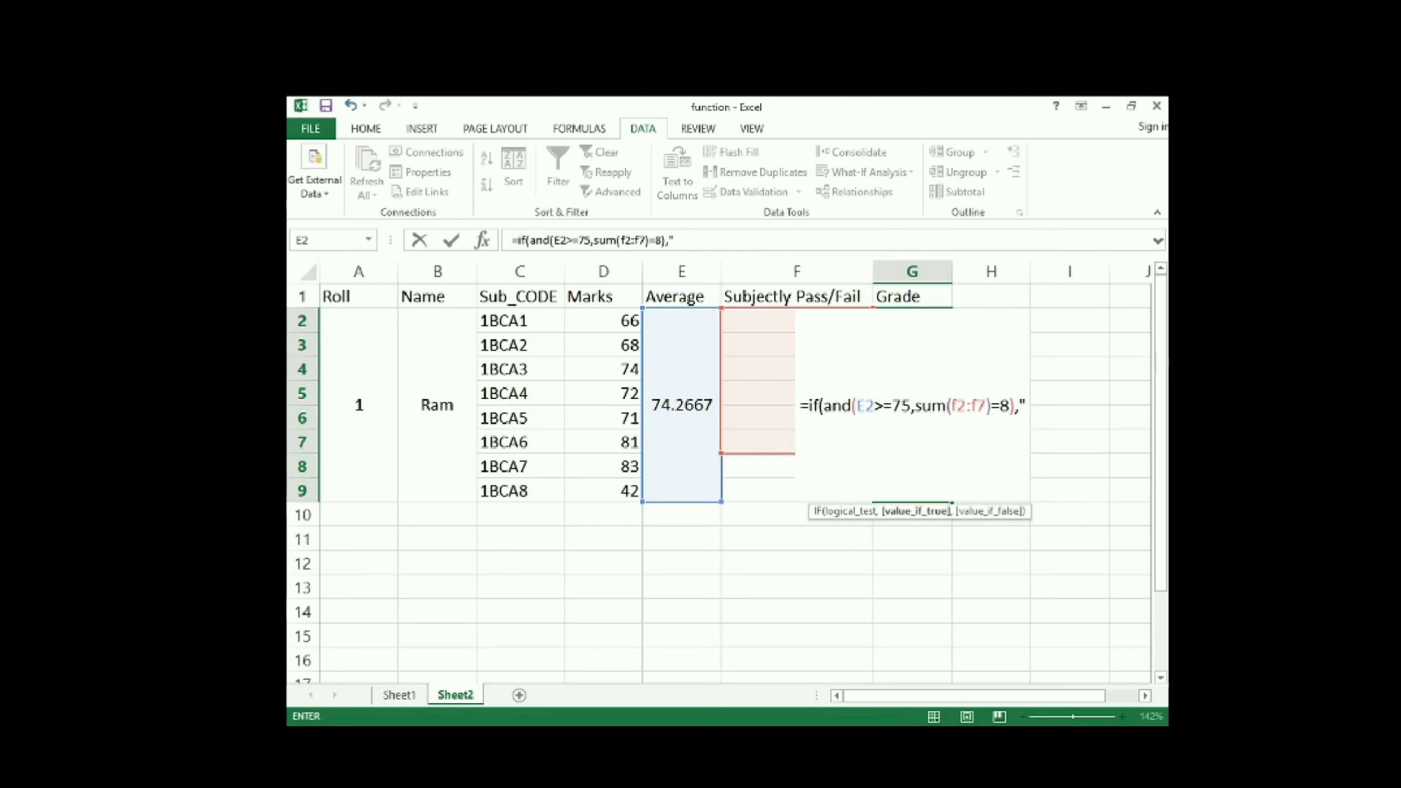
type("Dist")
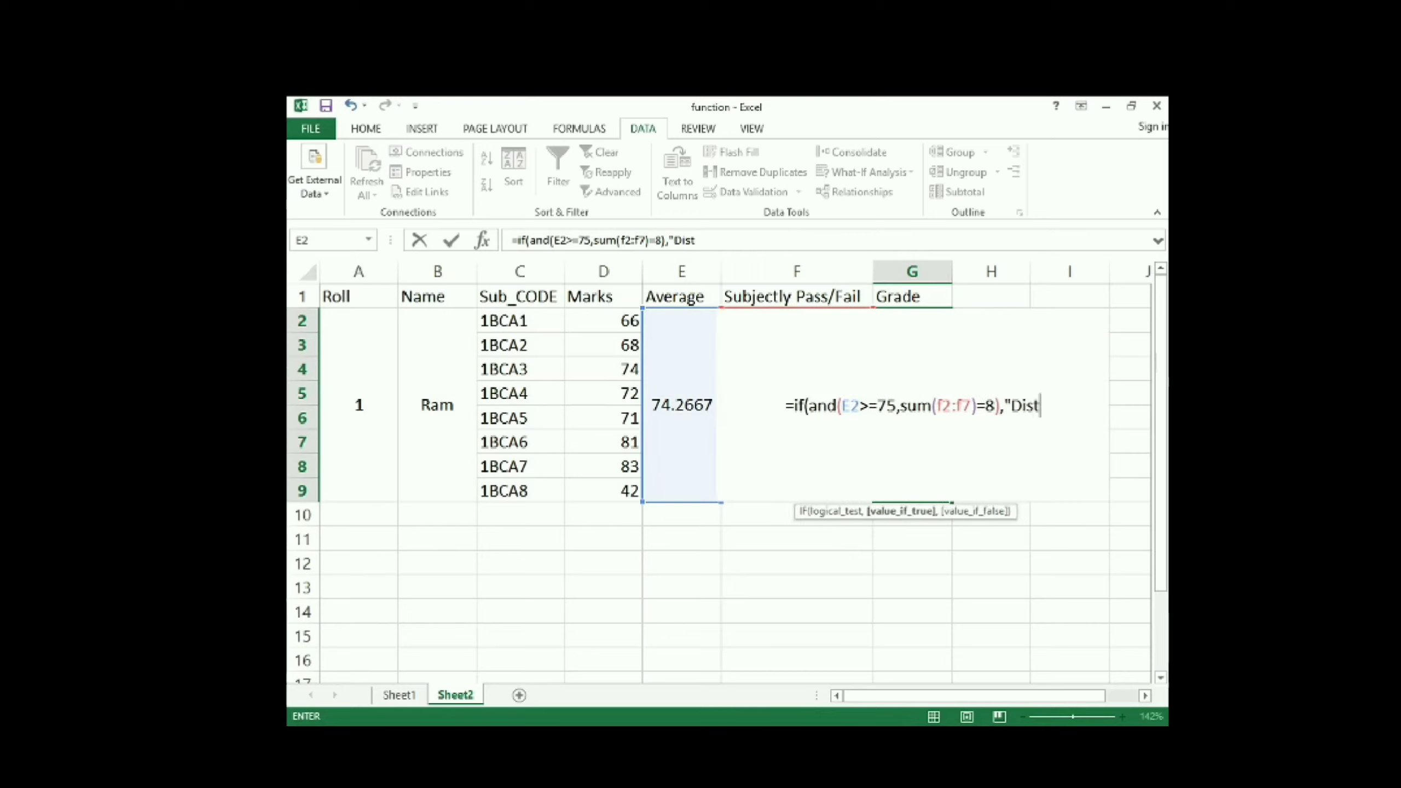
type("i")
type("ncti")
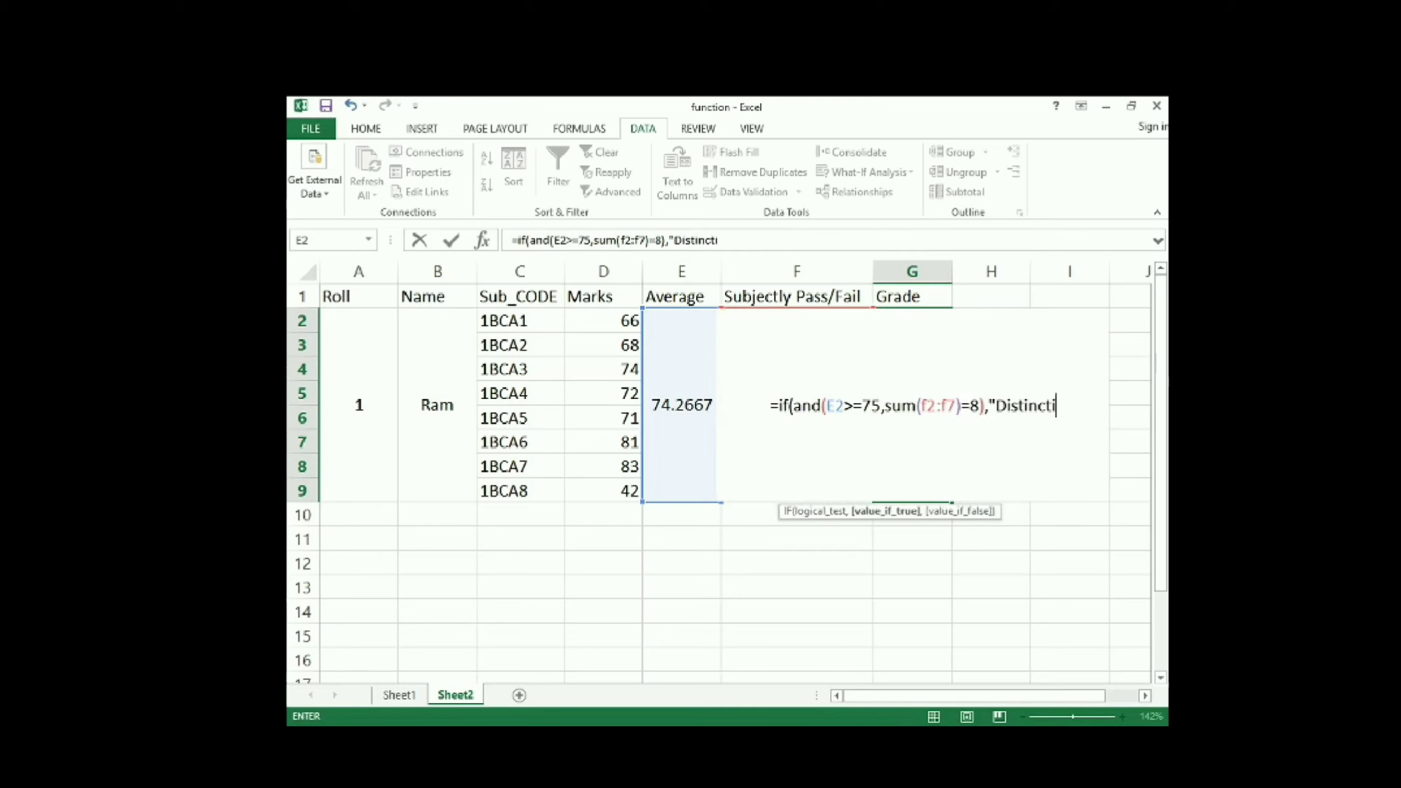
type("on\"")
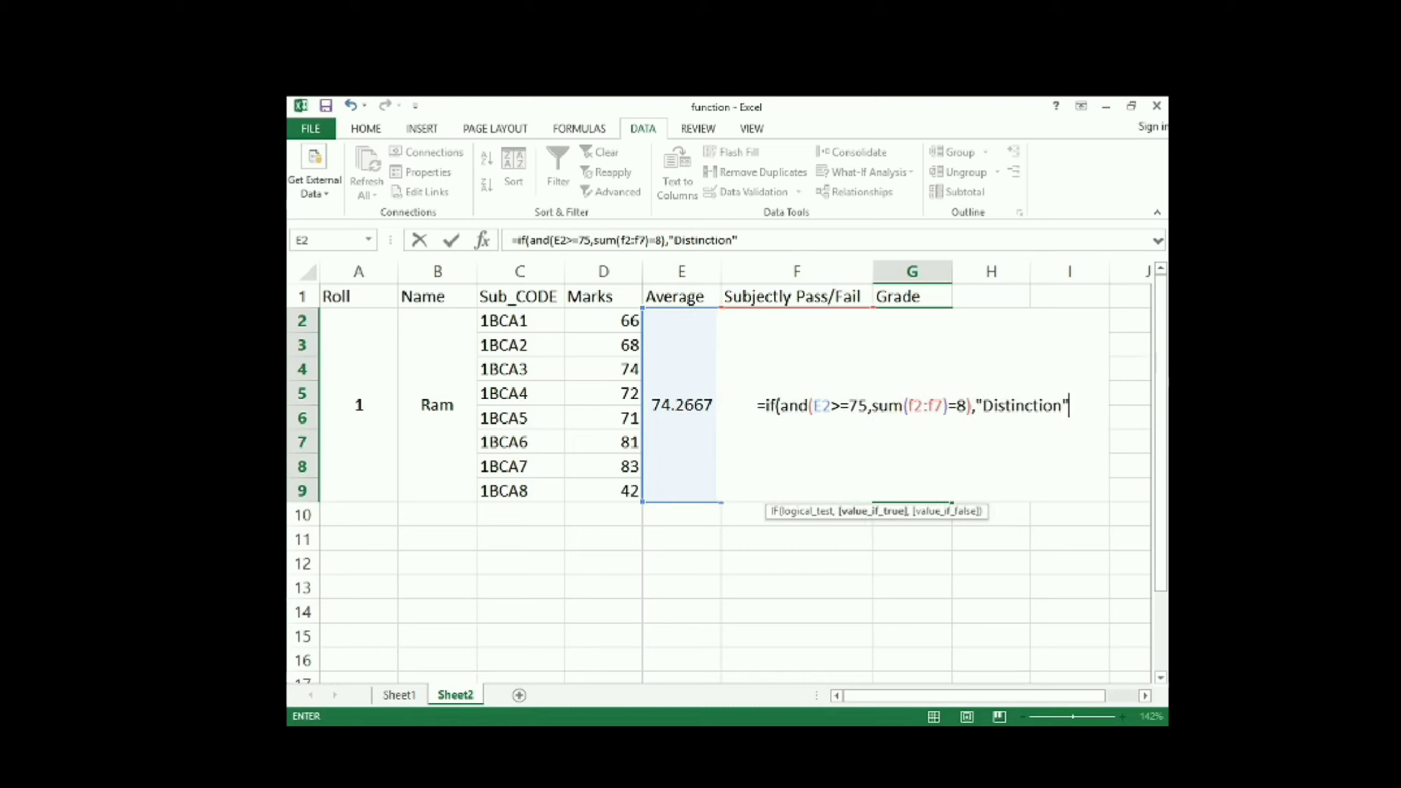
type(",")
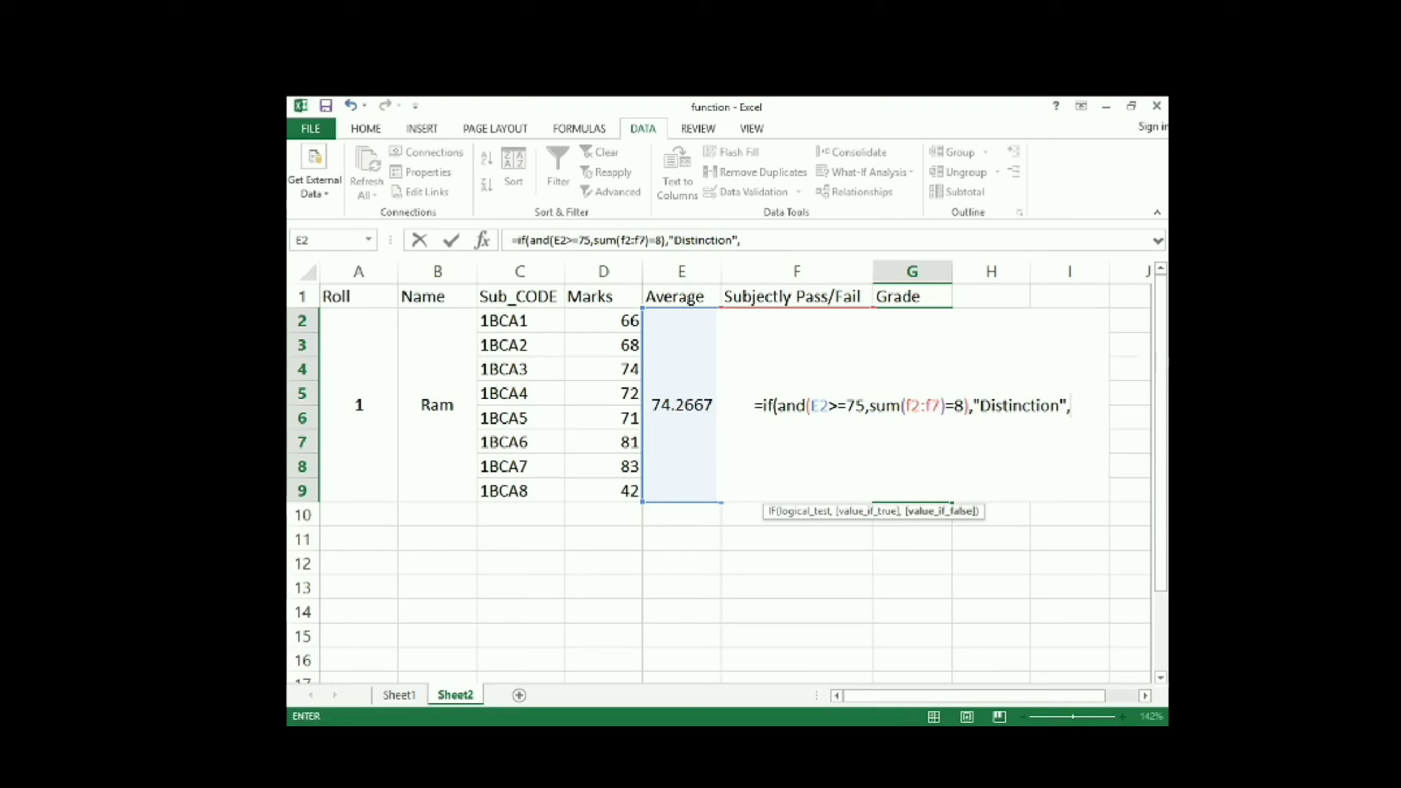
Step: Begin a nested test in the Grade formula's false branch with if(and(E2>=60
type("if(and")
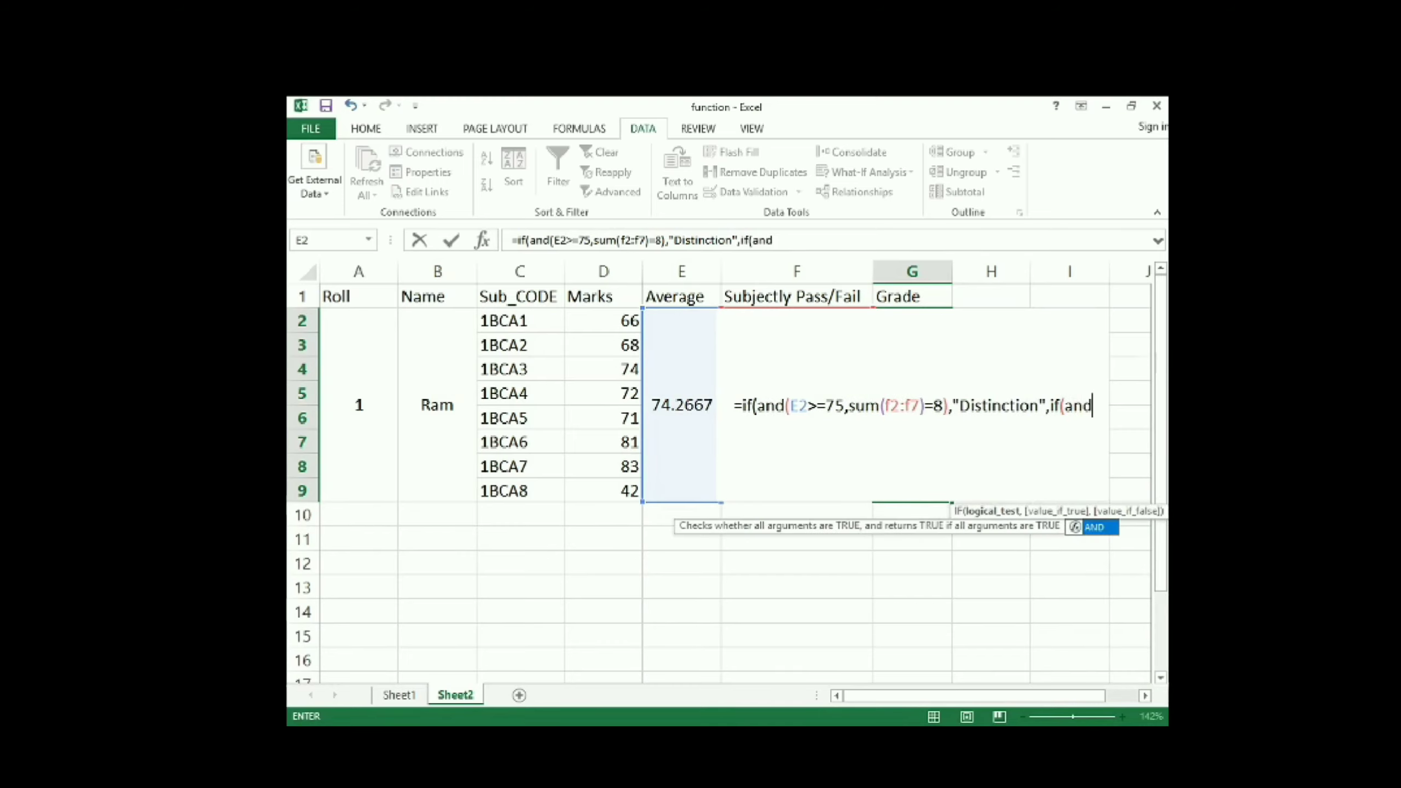
type("(")
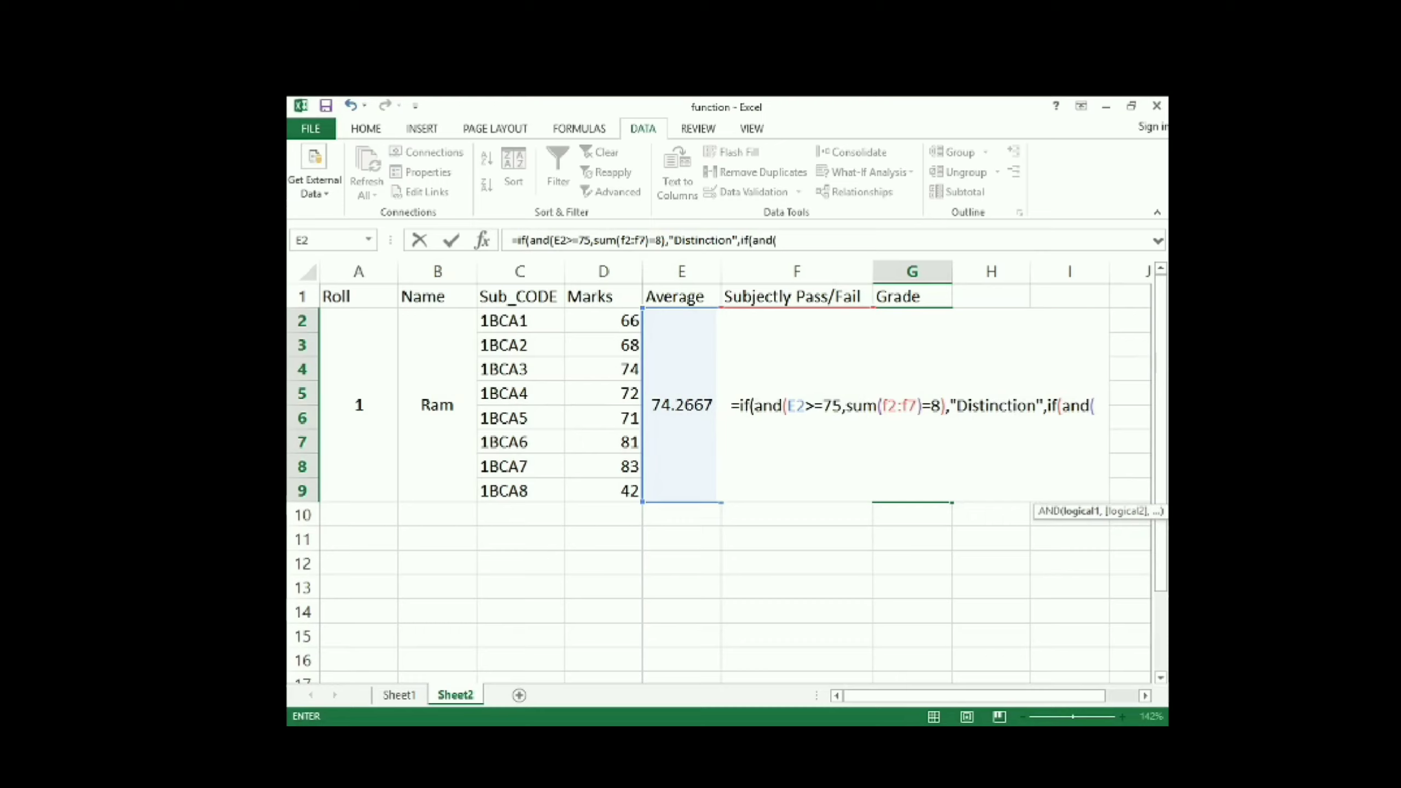
type("E2")
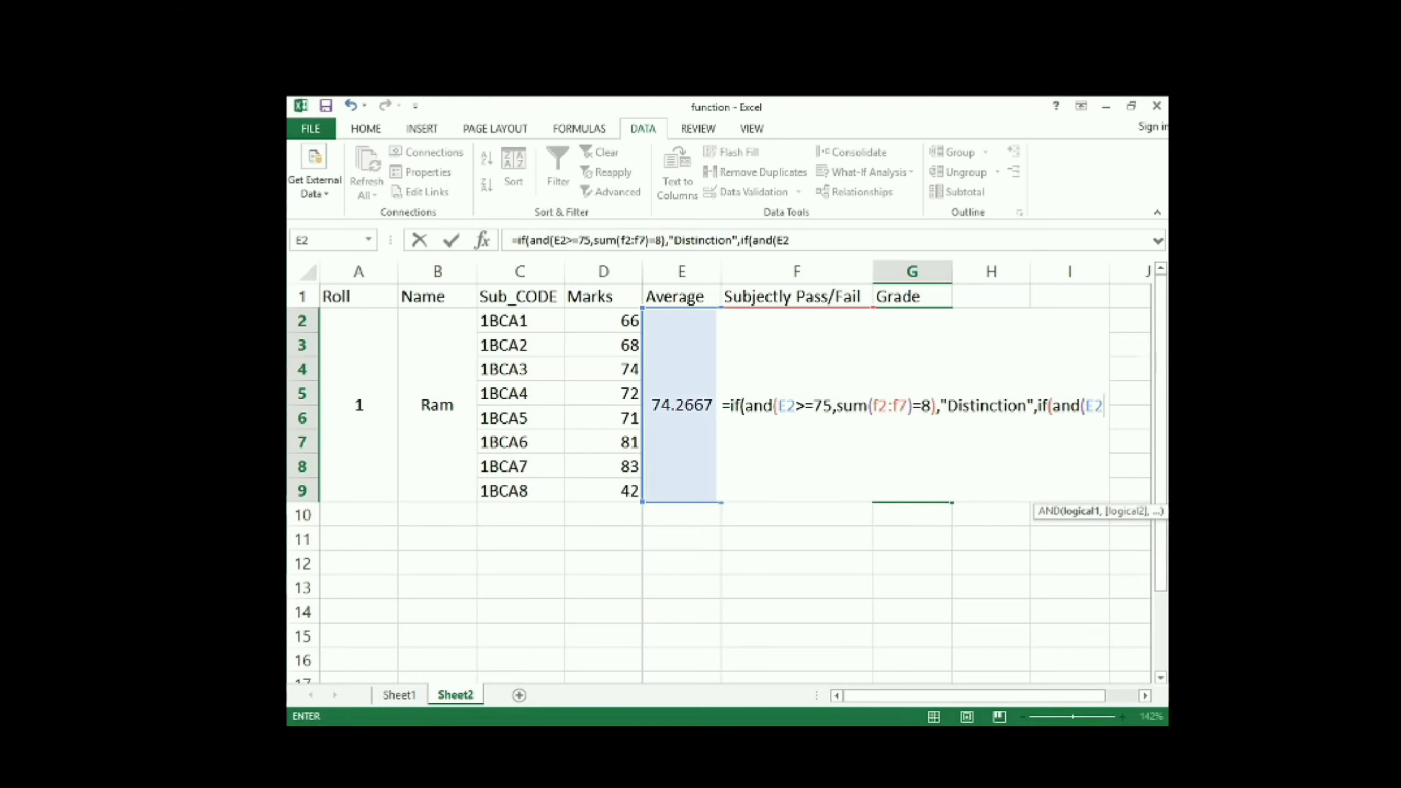
type(">")
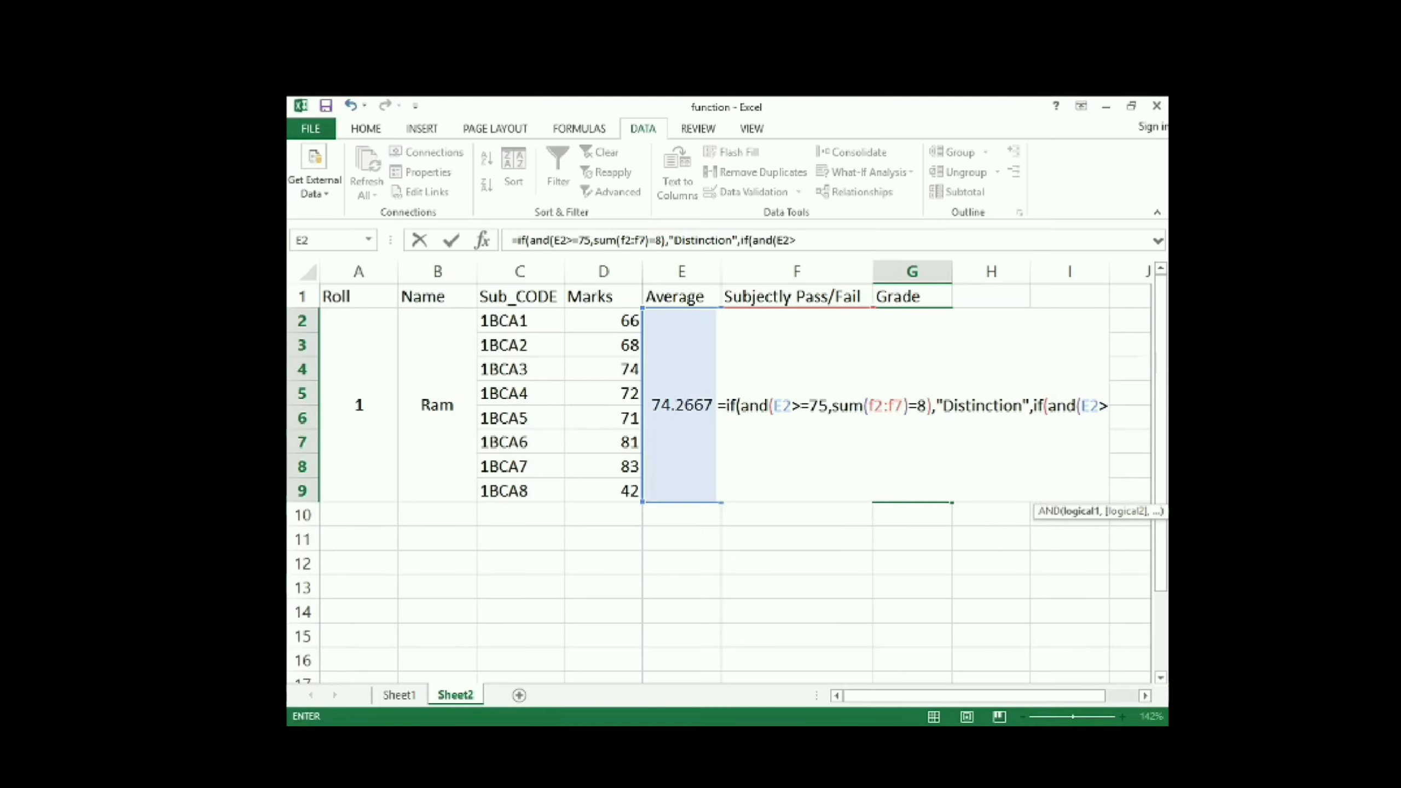
type("=60")
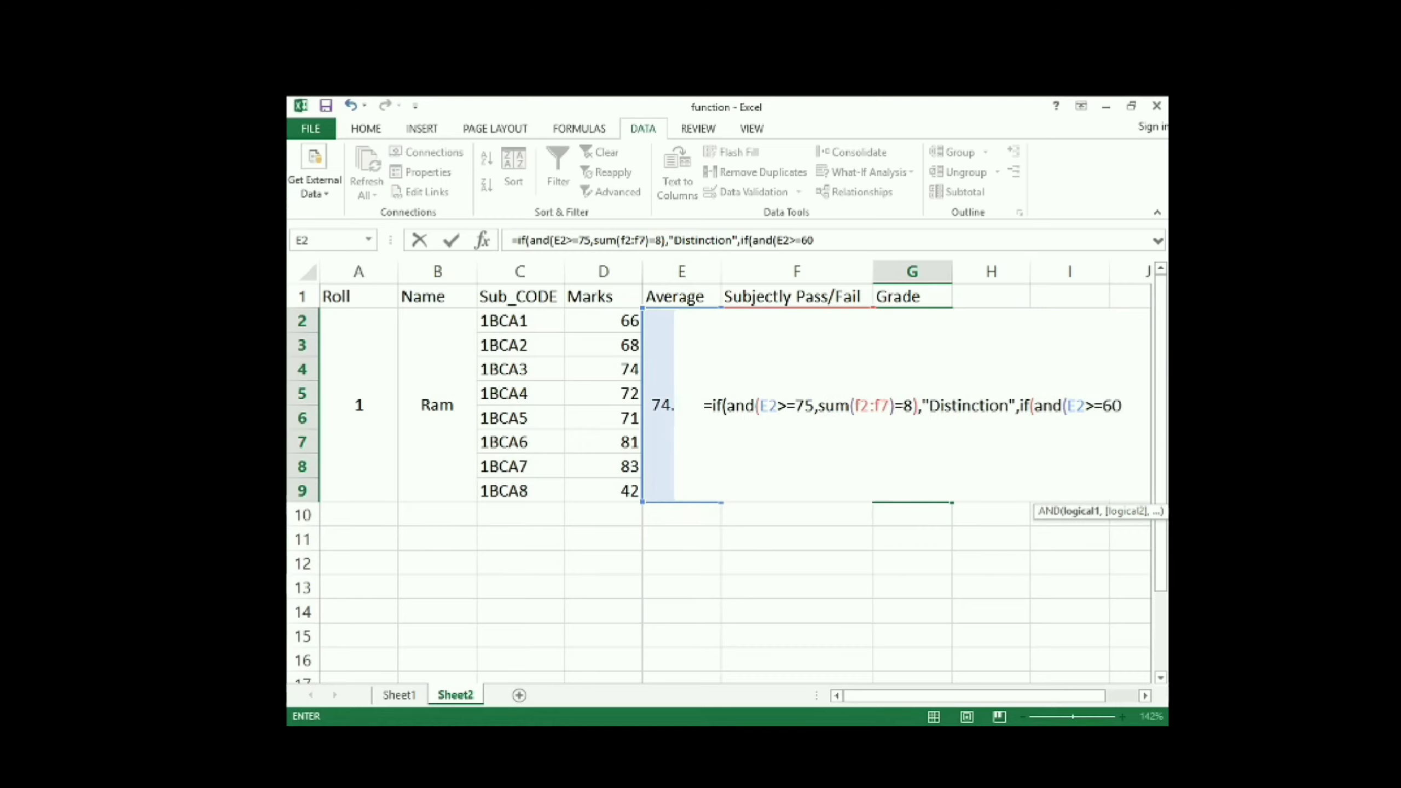
Step: Add sum(f2:f9)=8 as the second condition of the Grade formula's E2>=60 test and close that AND
type(",sum")
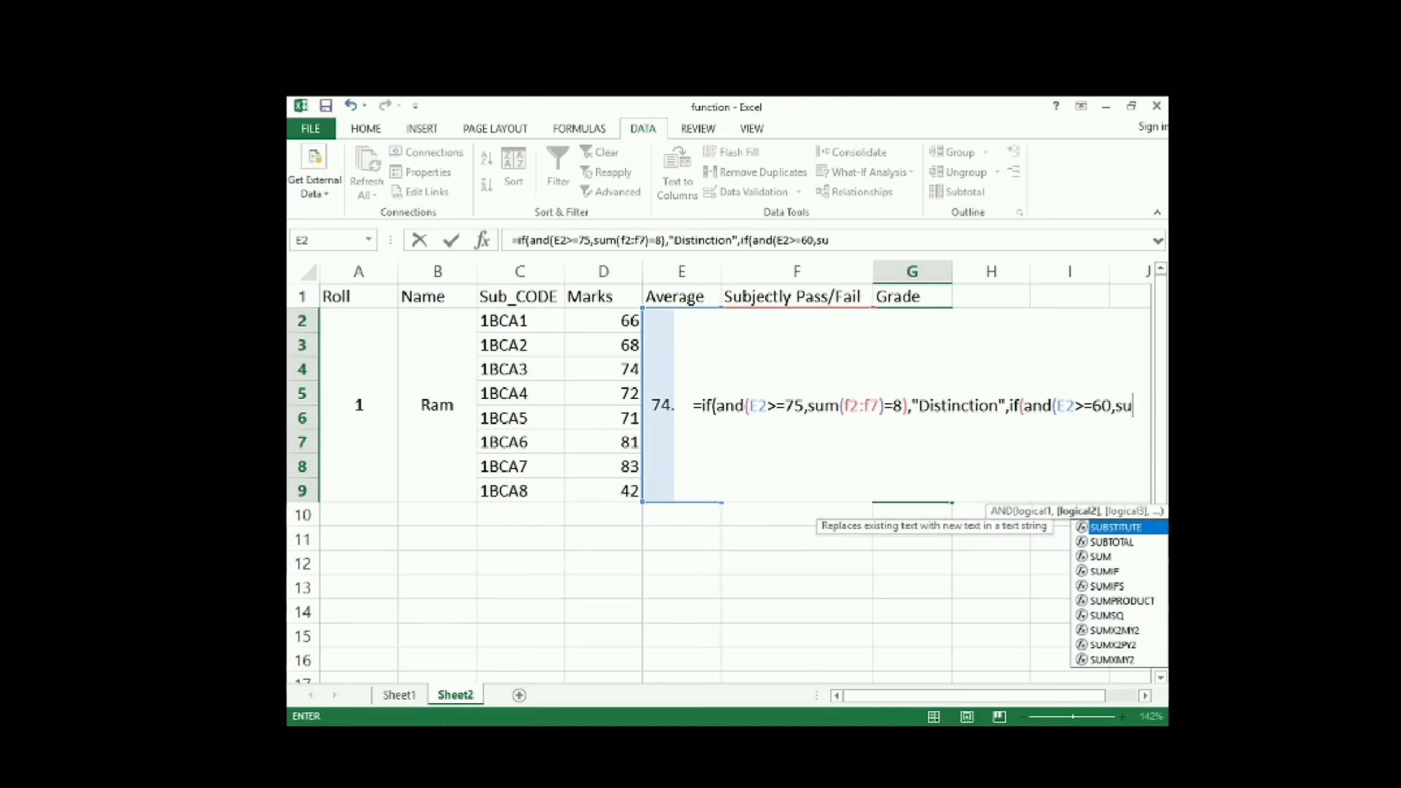
type("(")
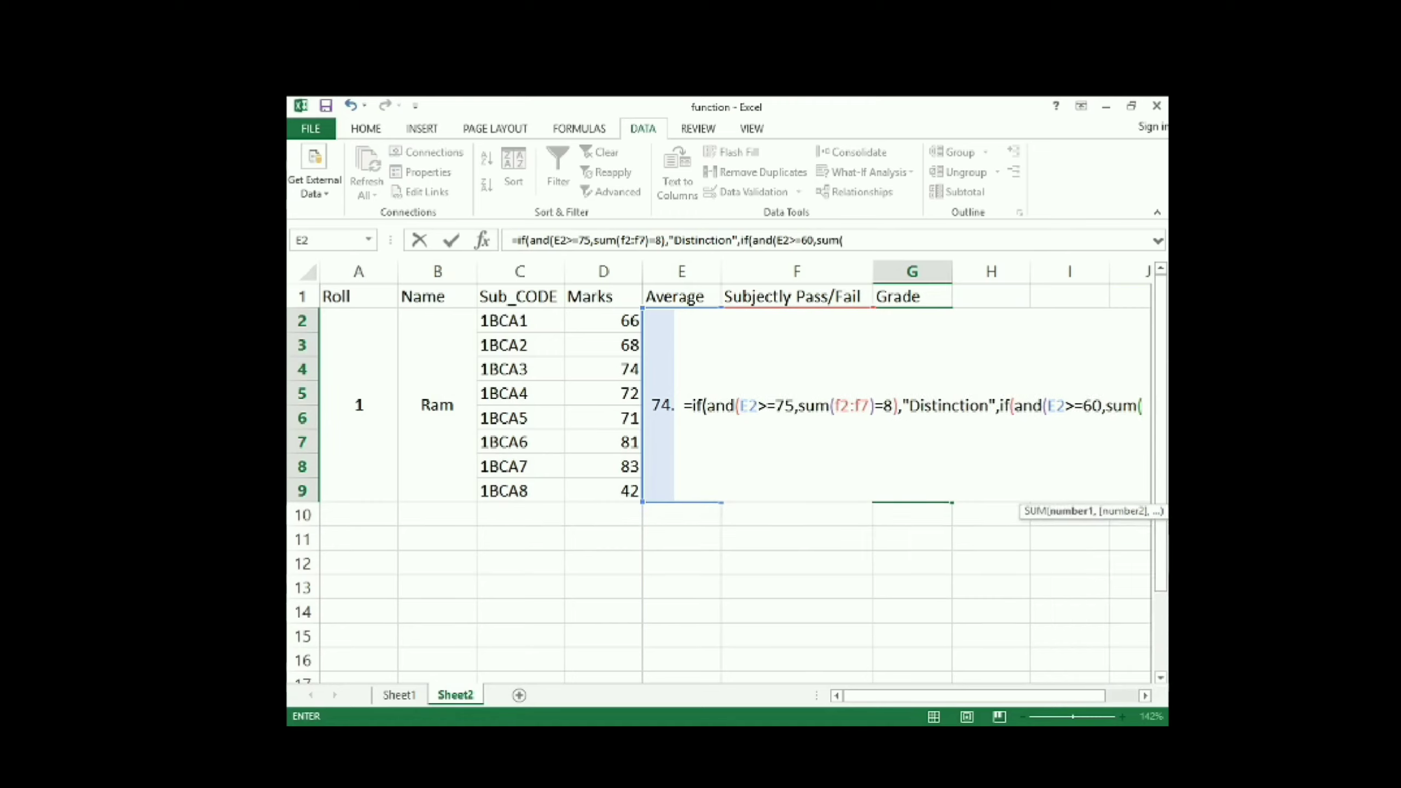
type("f2:")
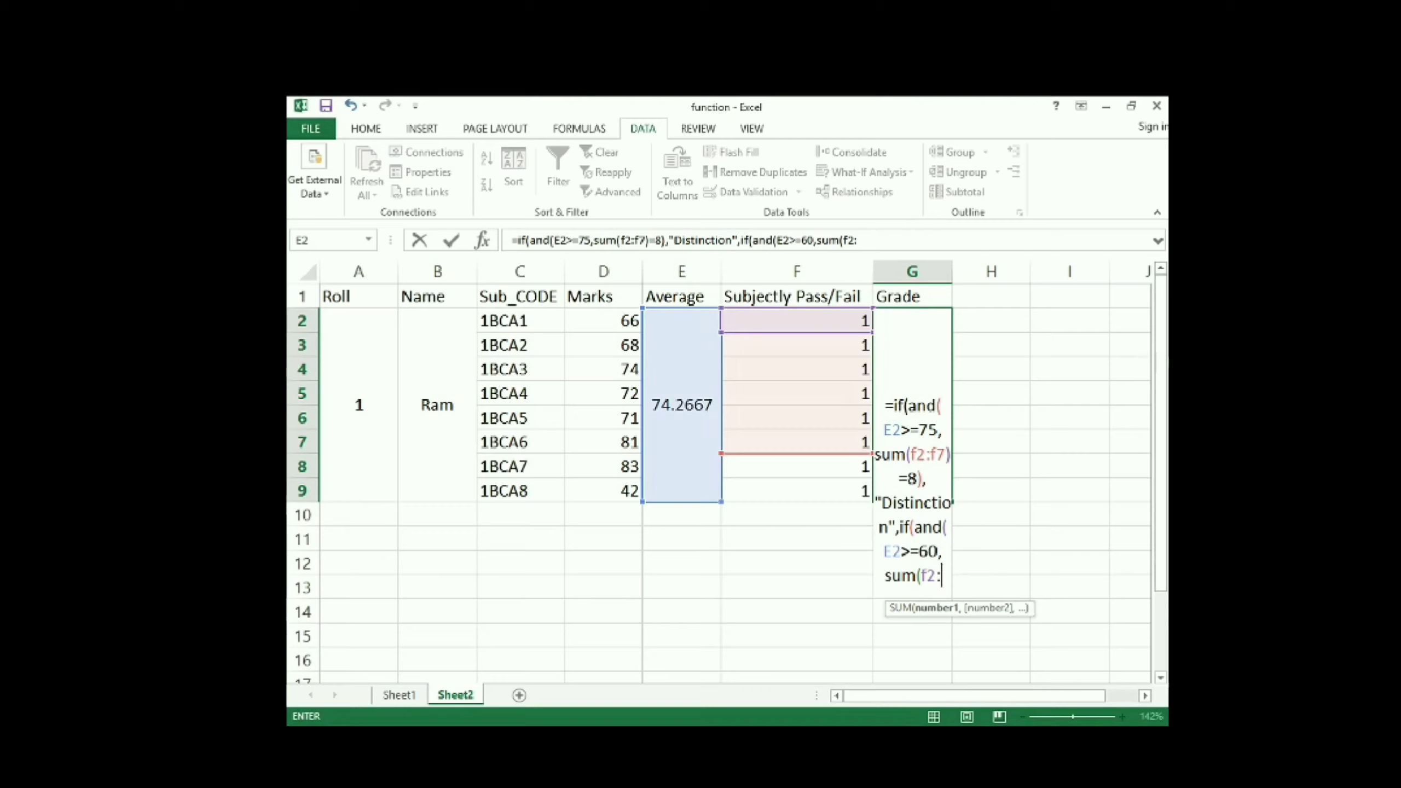
type("f")
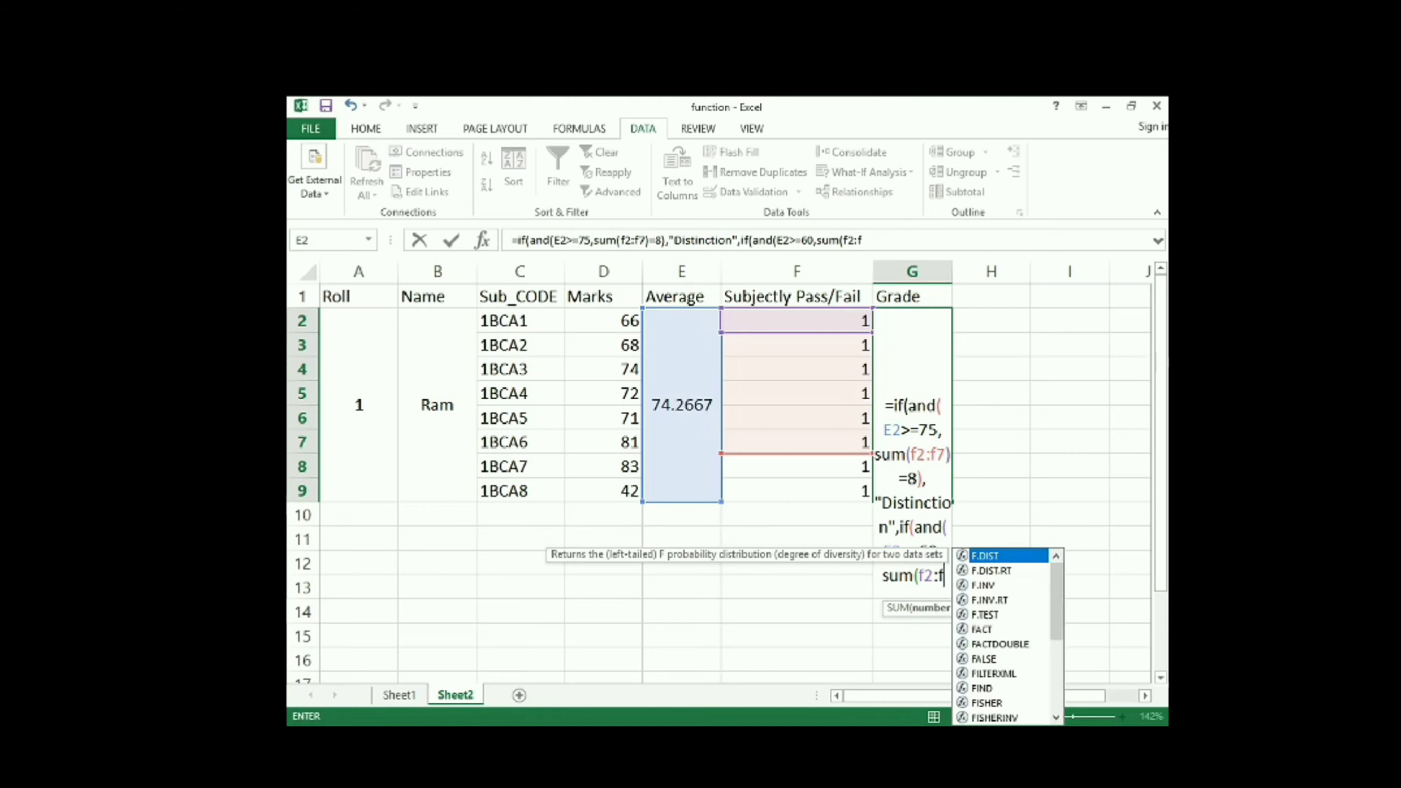
type("9)")
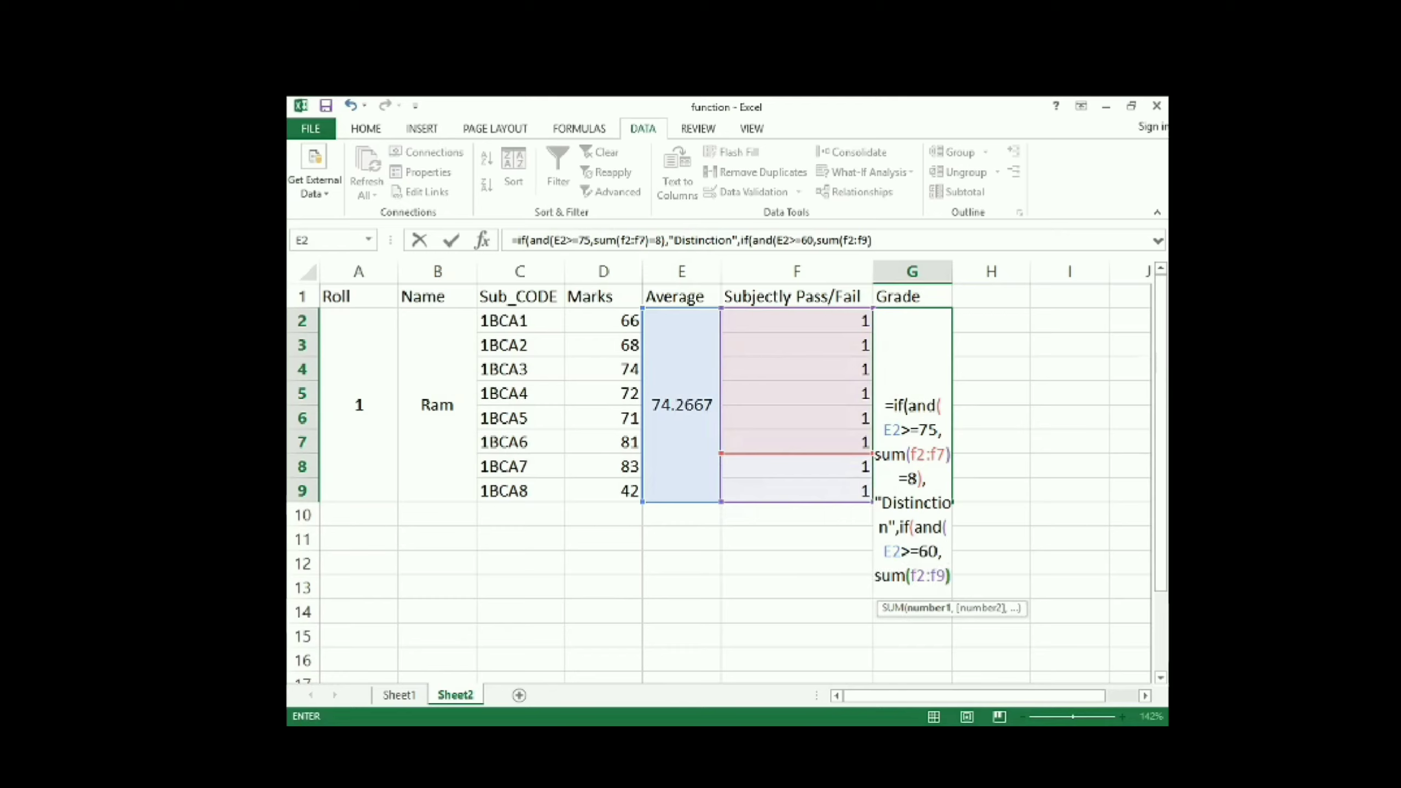
type("=")
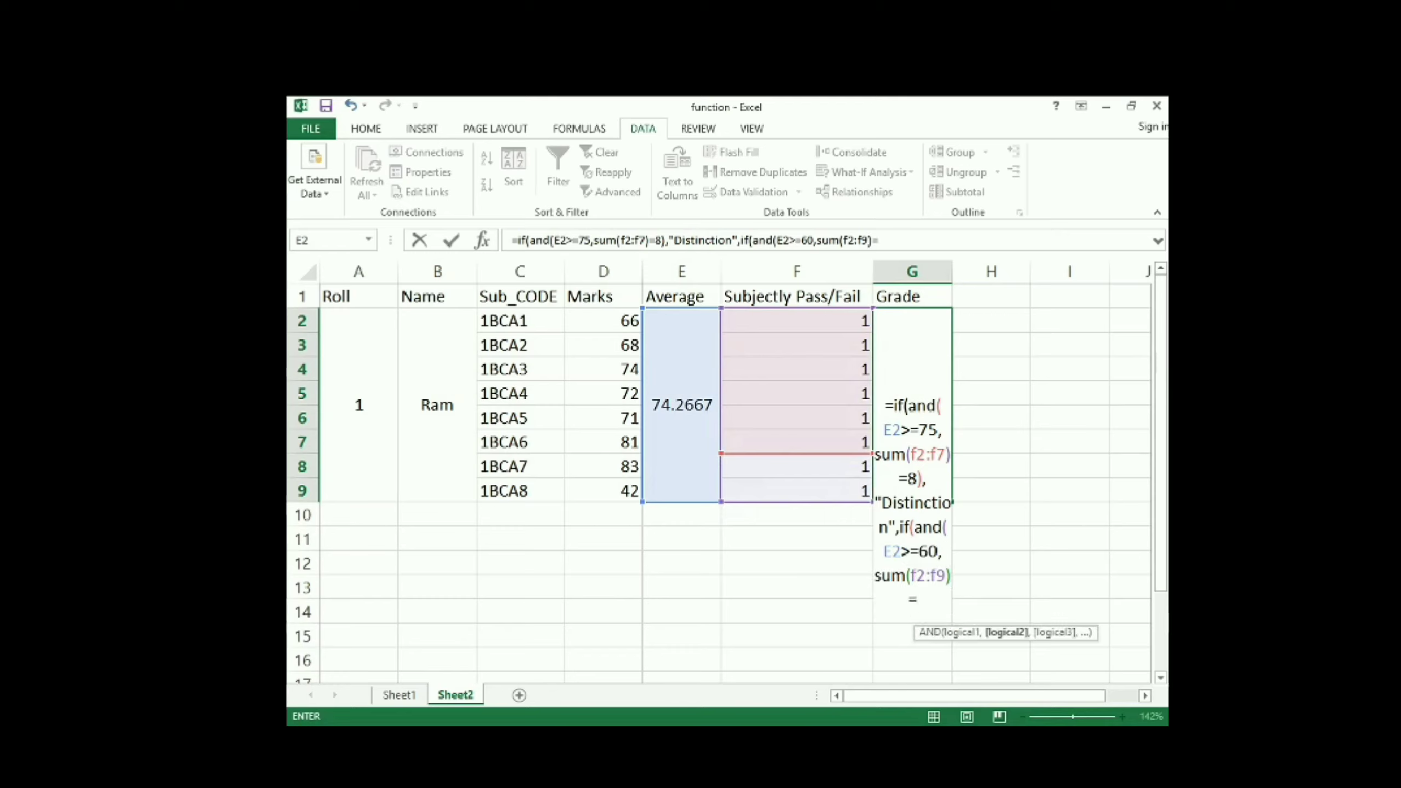
type("8),")
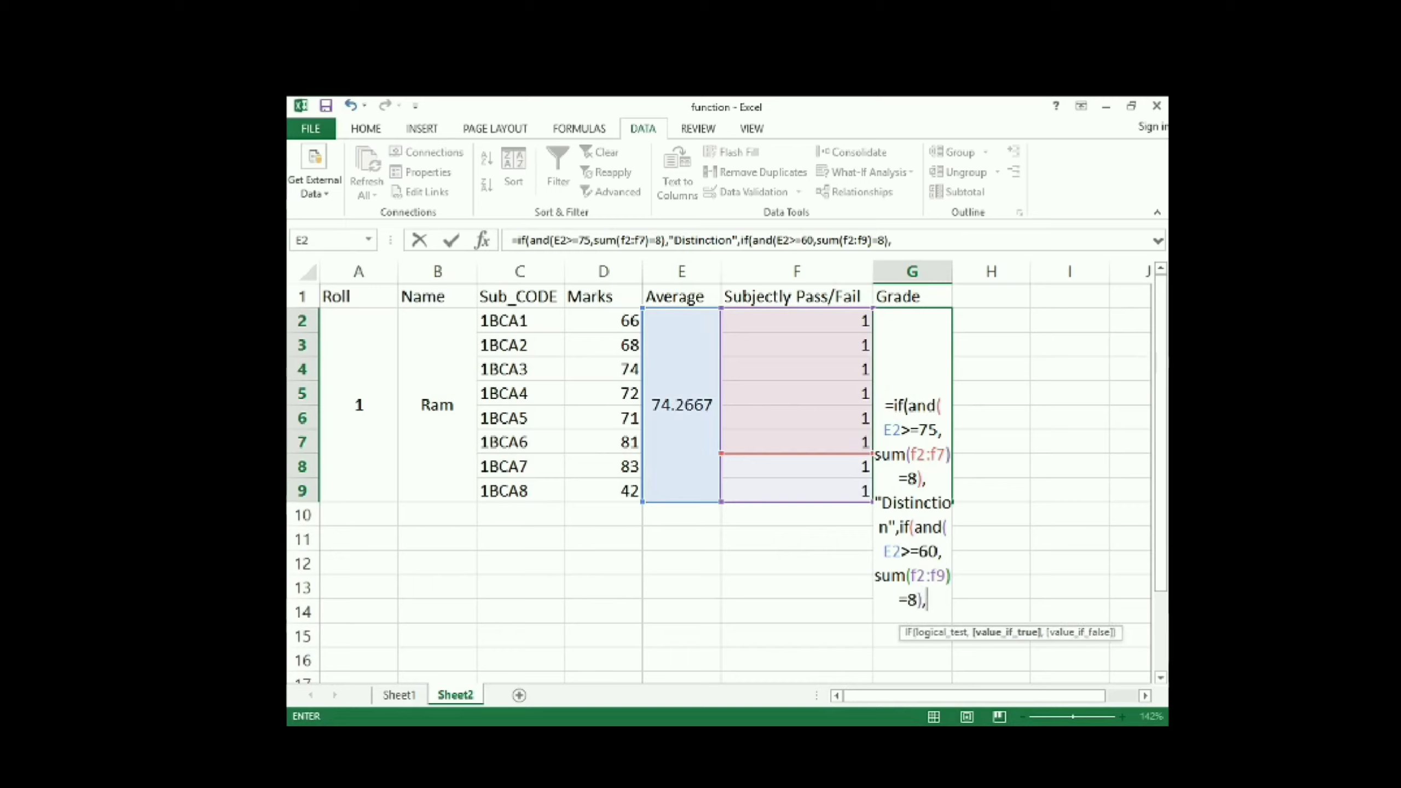
Step: Give the second IF in the Grade formula the true result "First Division"
type("\"First Divi")
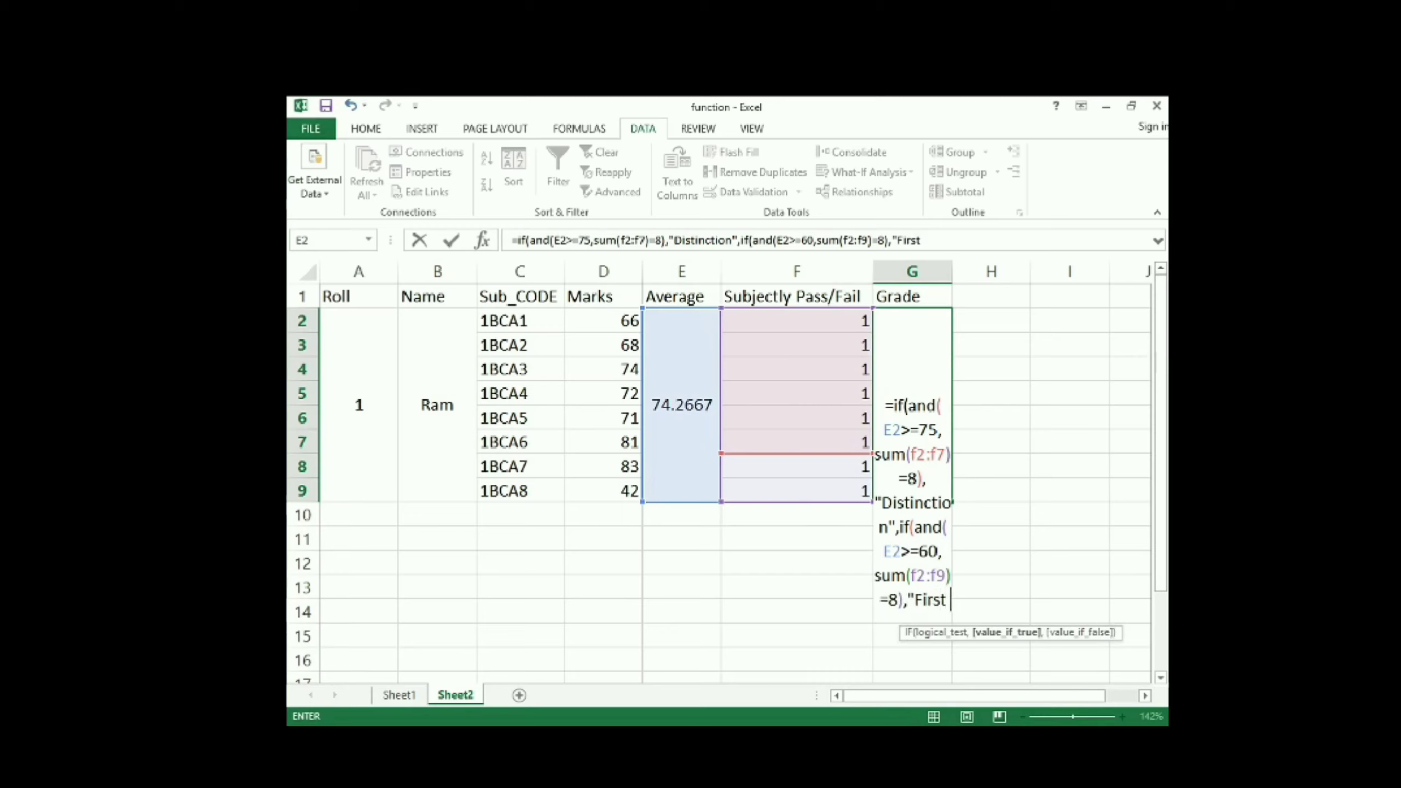
type("si")
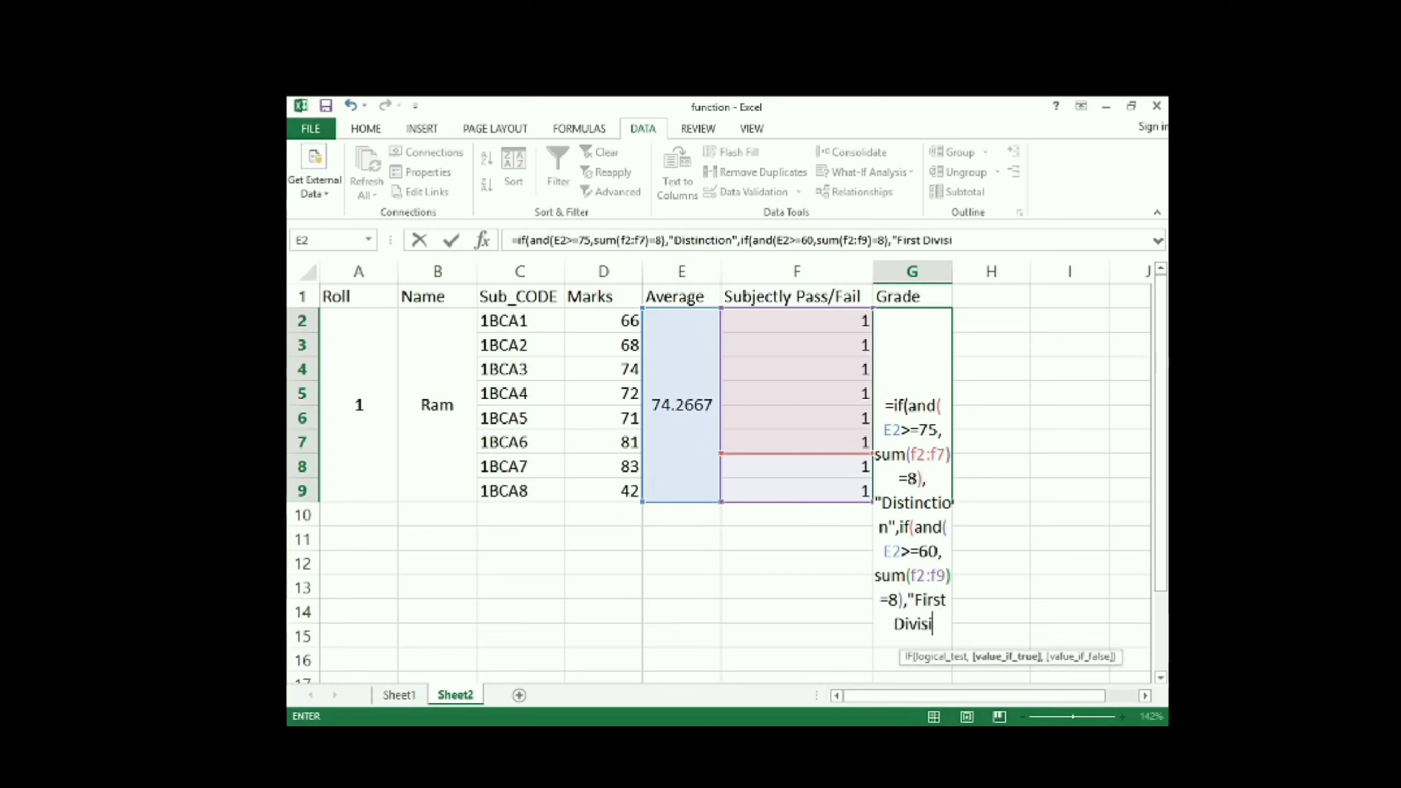
type("on\",")
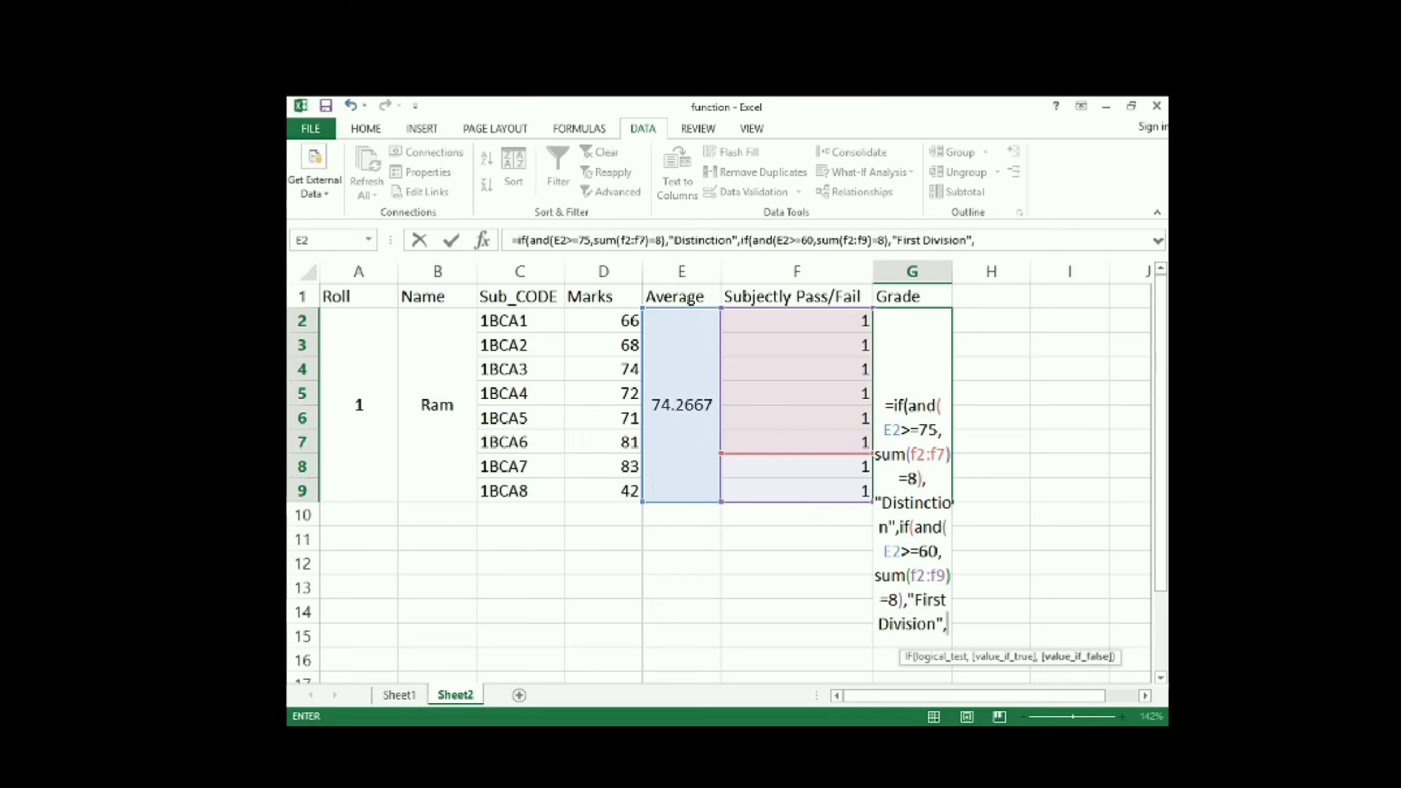
Step: Begin a third nested test in the Grade formula's false branch with if(and(E2>=45, as its first condition
type("if(")
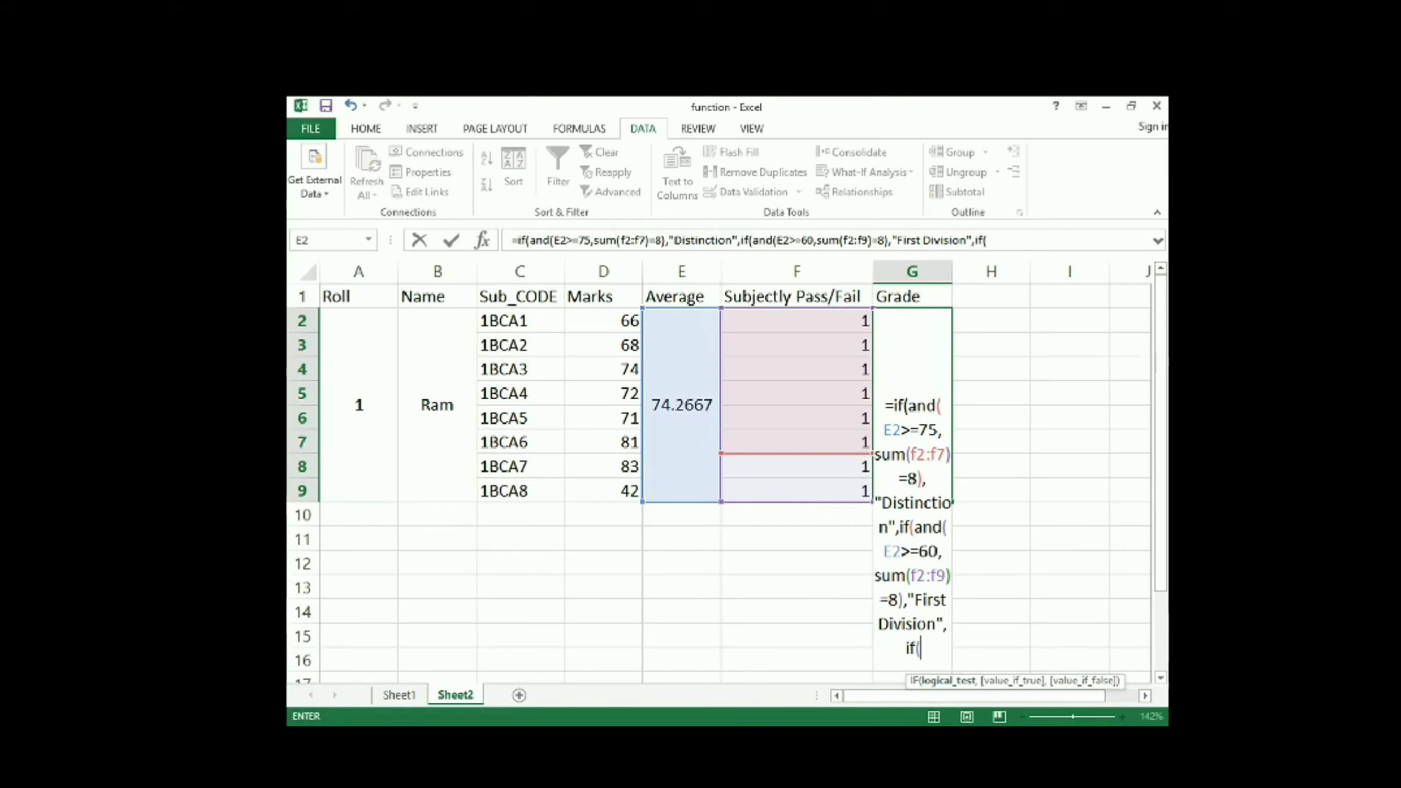
type("and(")
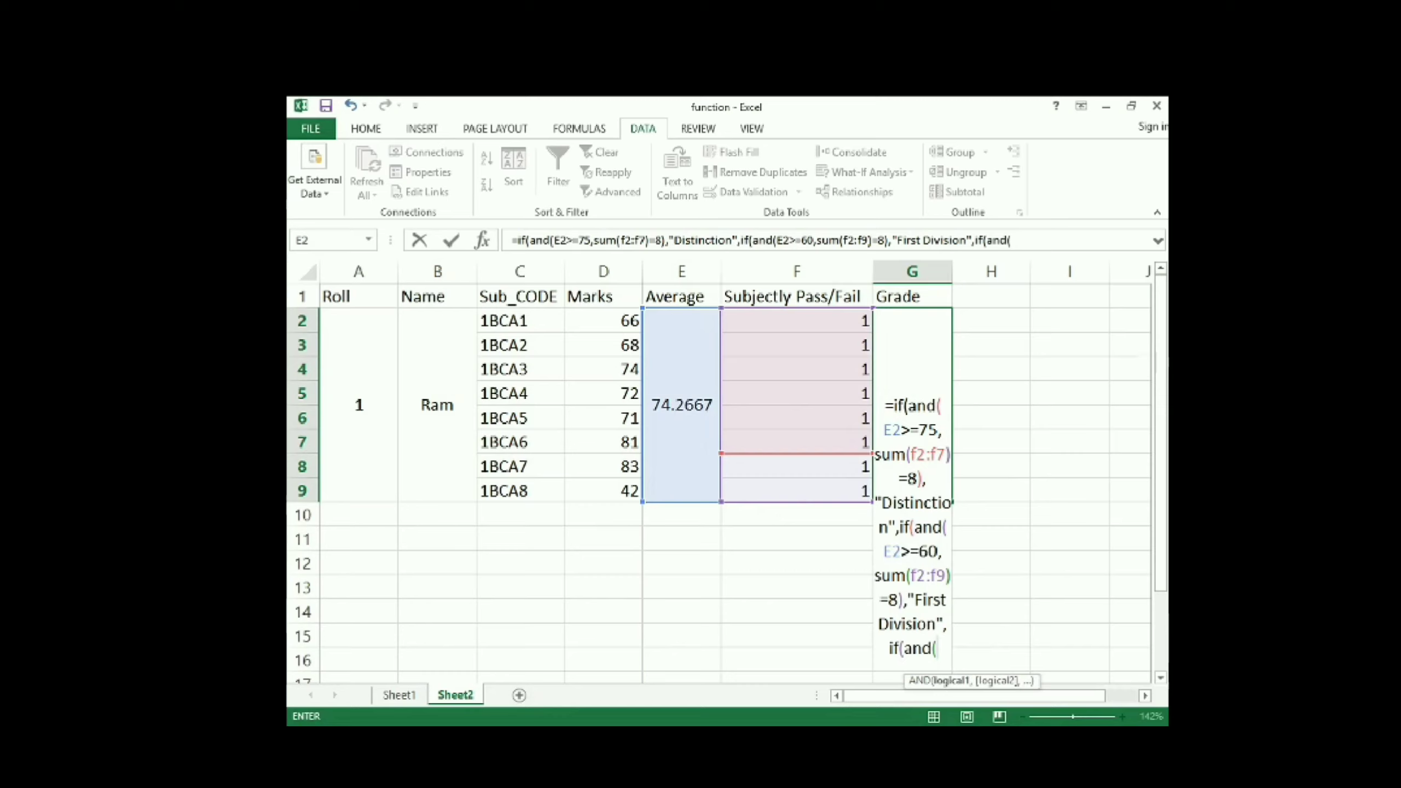
type("E2")
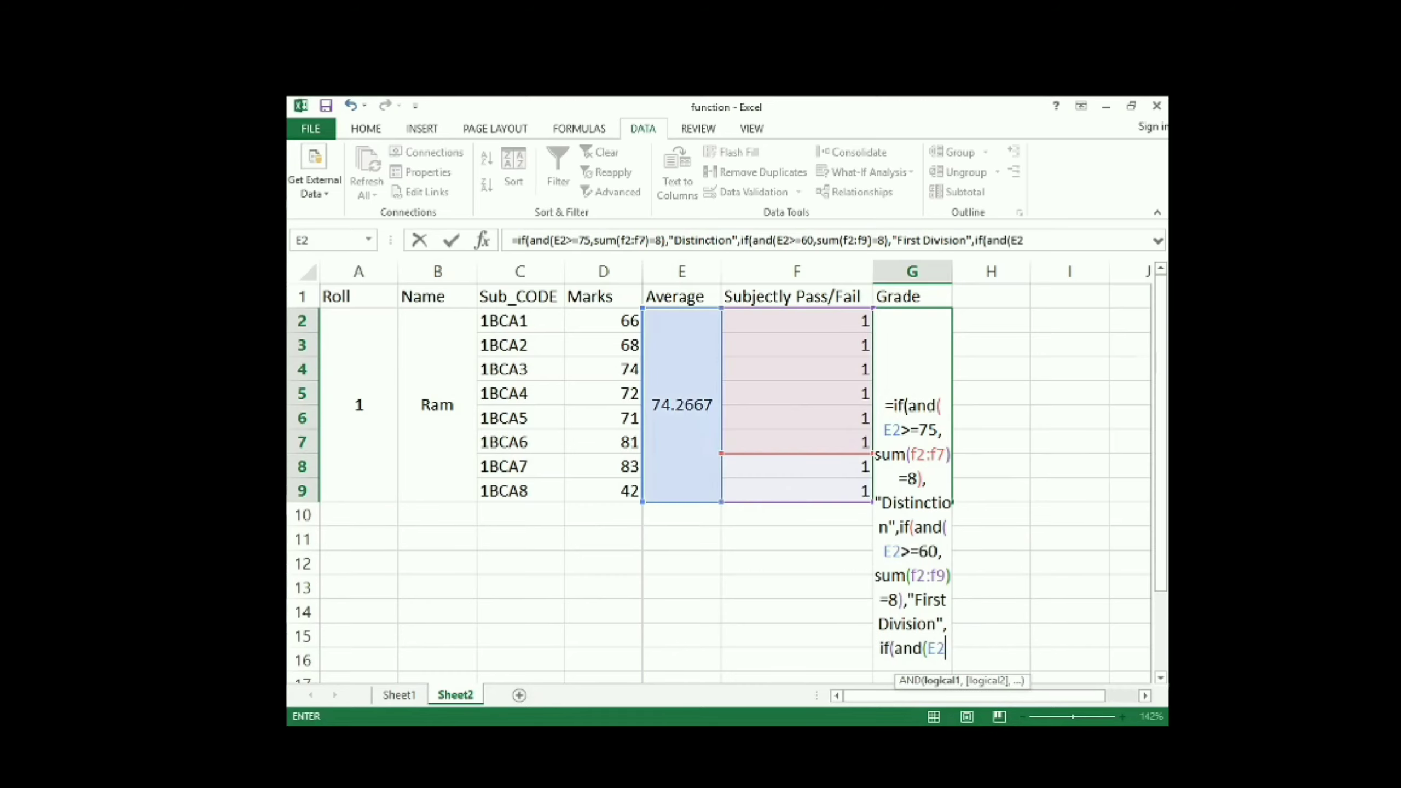
type(">=")
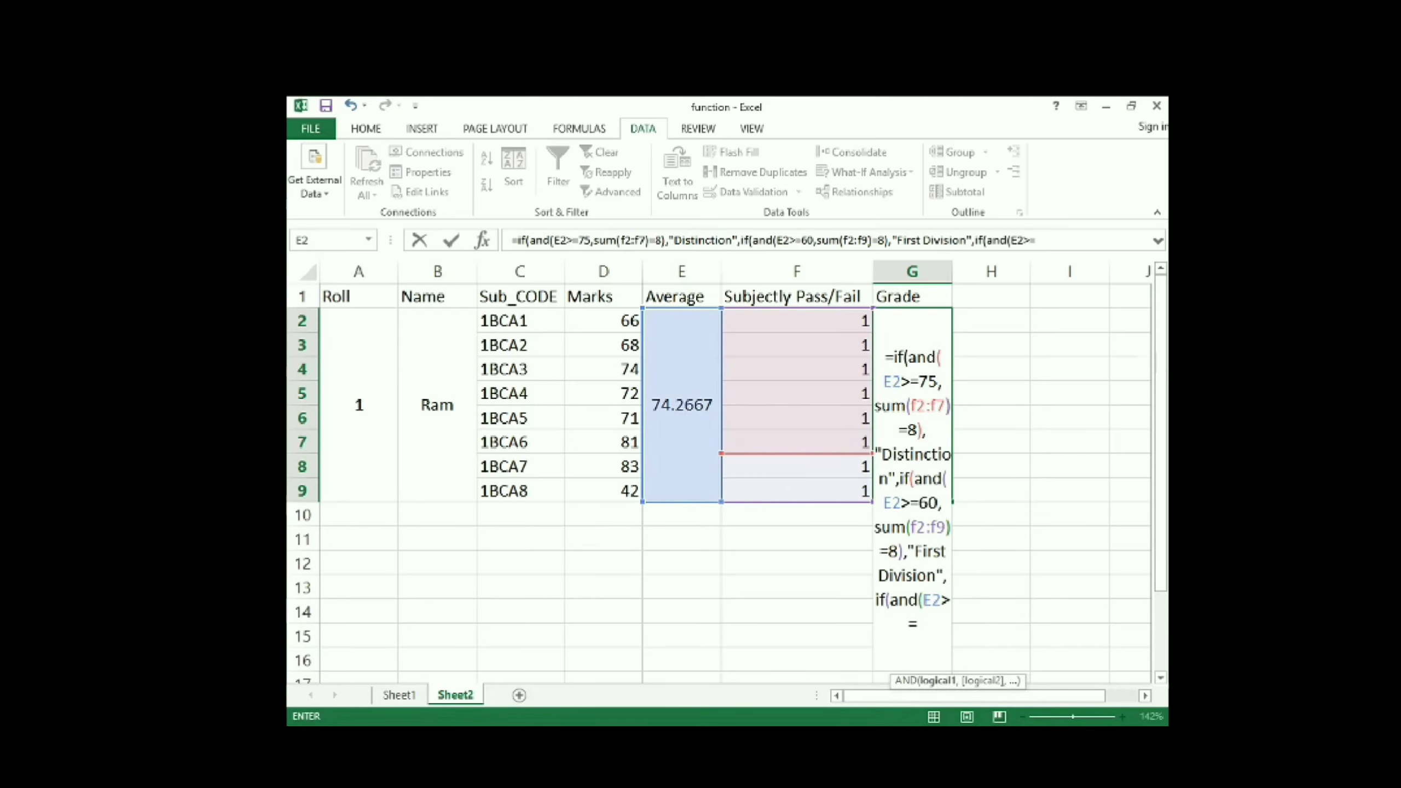
type("45")
type(",")
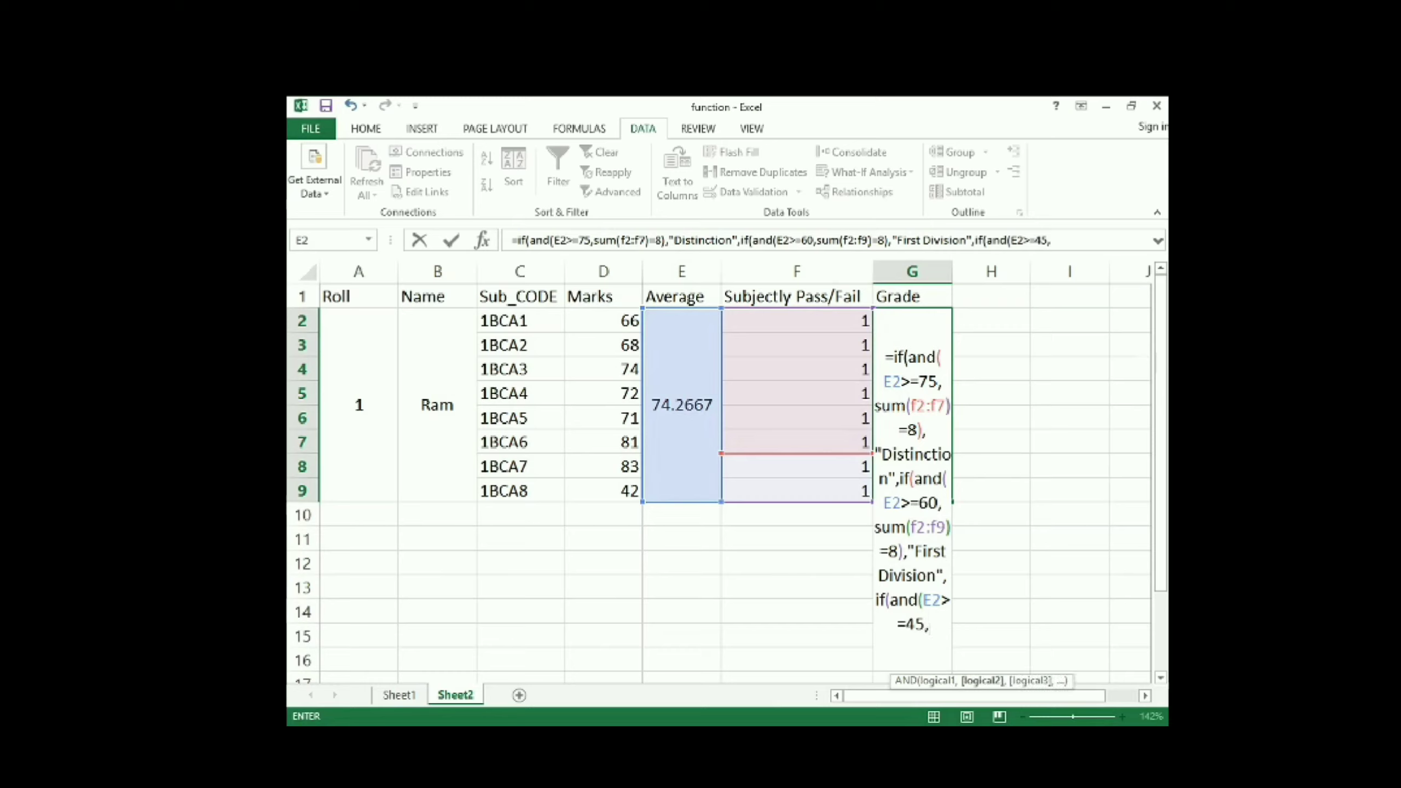
Step: Add sum(F2:f9)=8 as the second condition of the E2>=45 test and close that AND
type("sum")
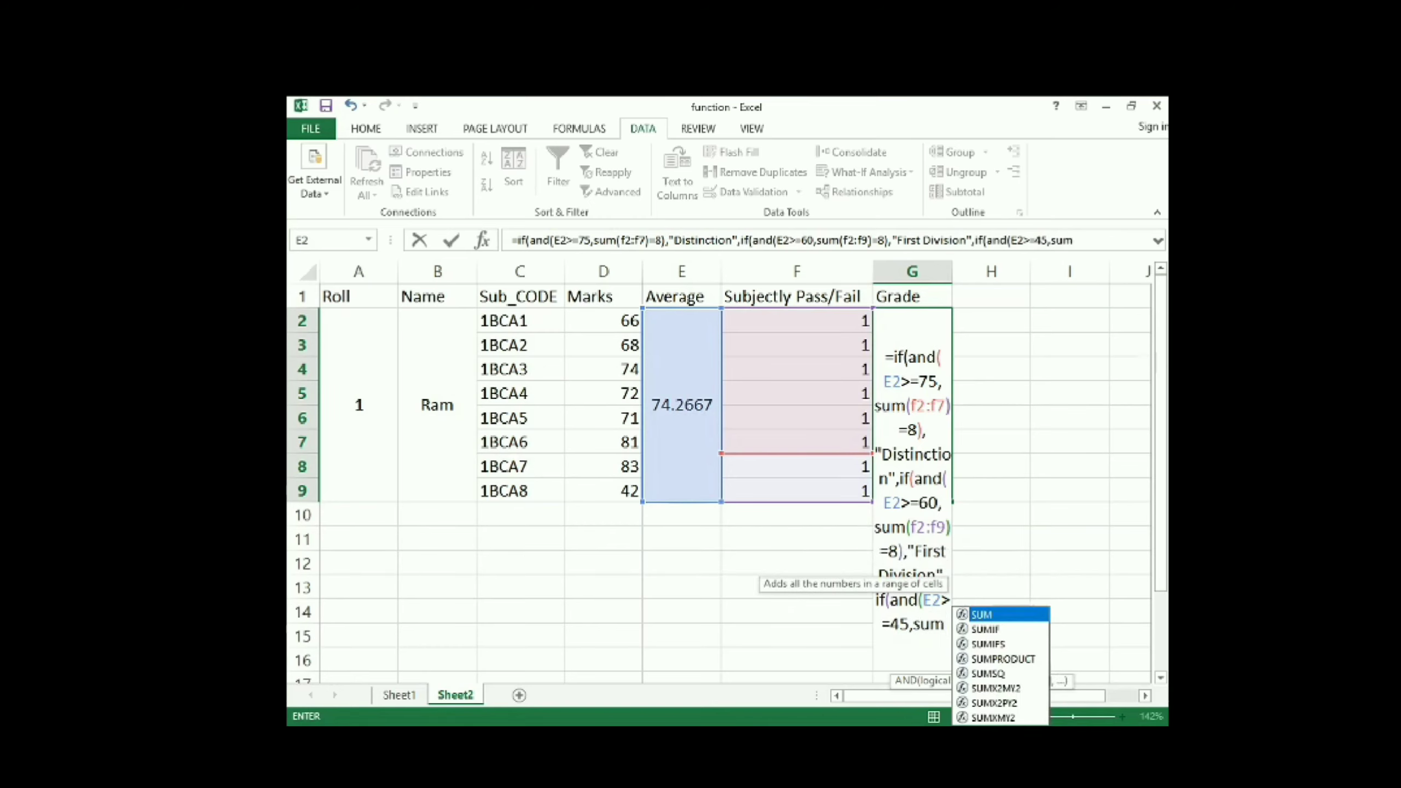
type("(")
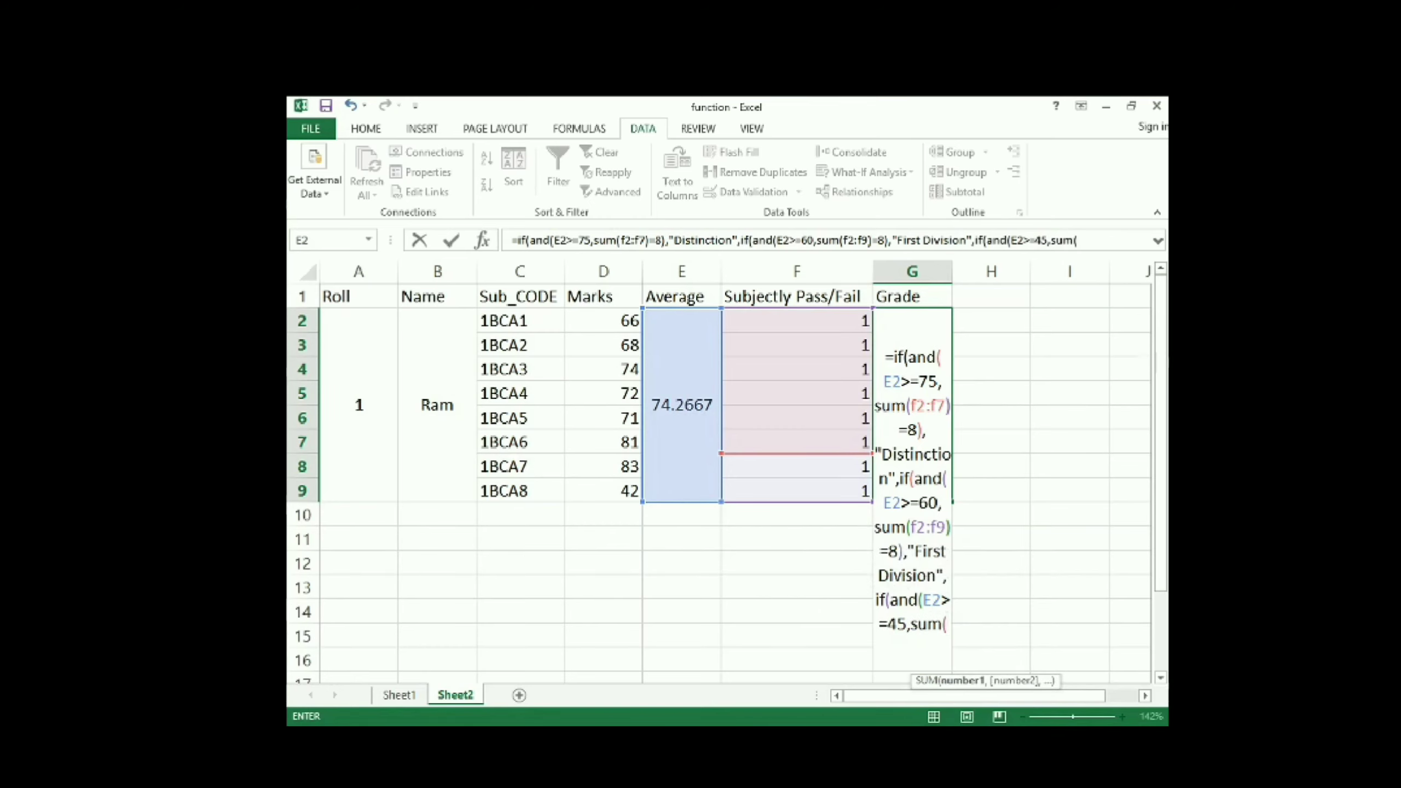
type("F2")
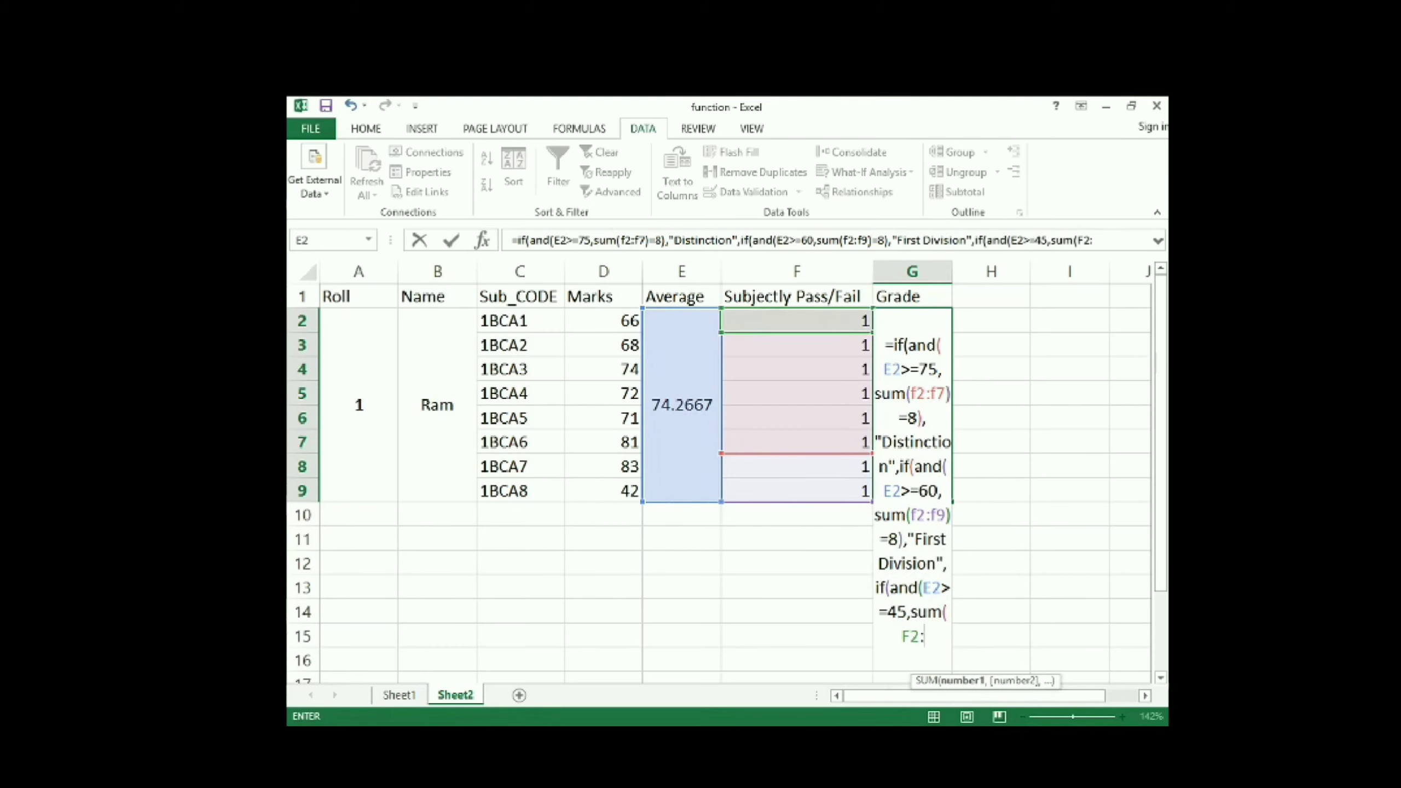
type(":f")
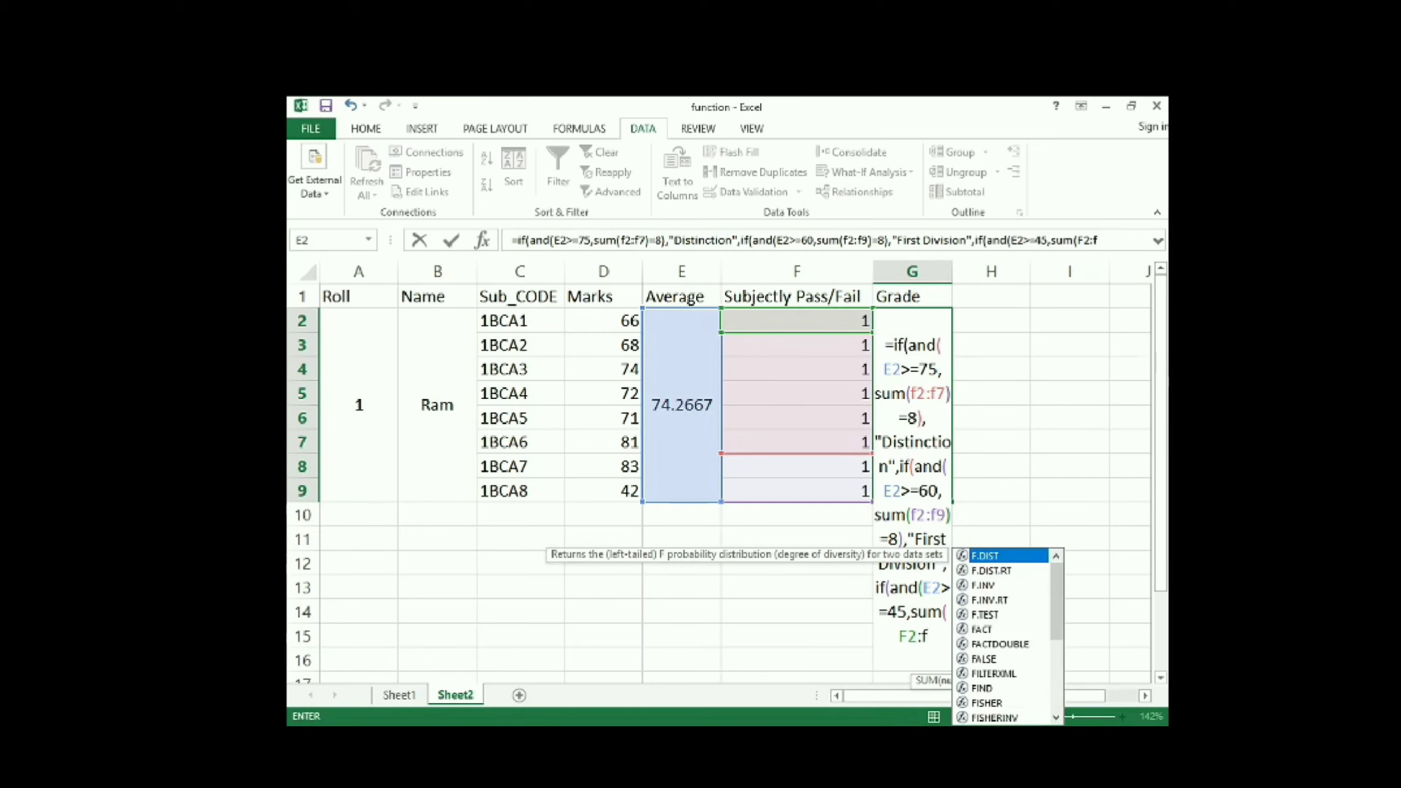
type("9")
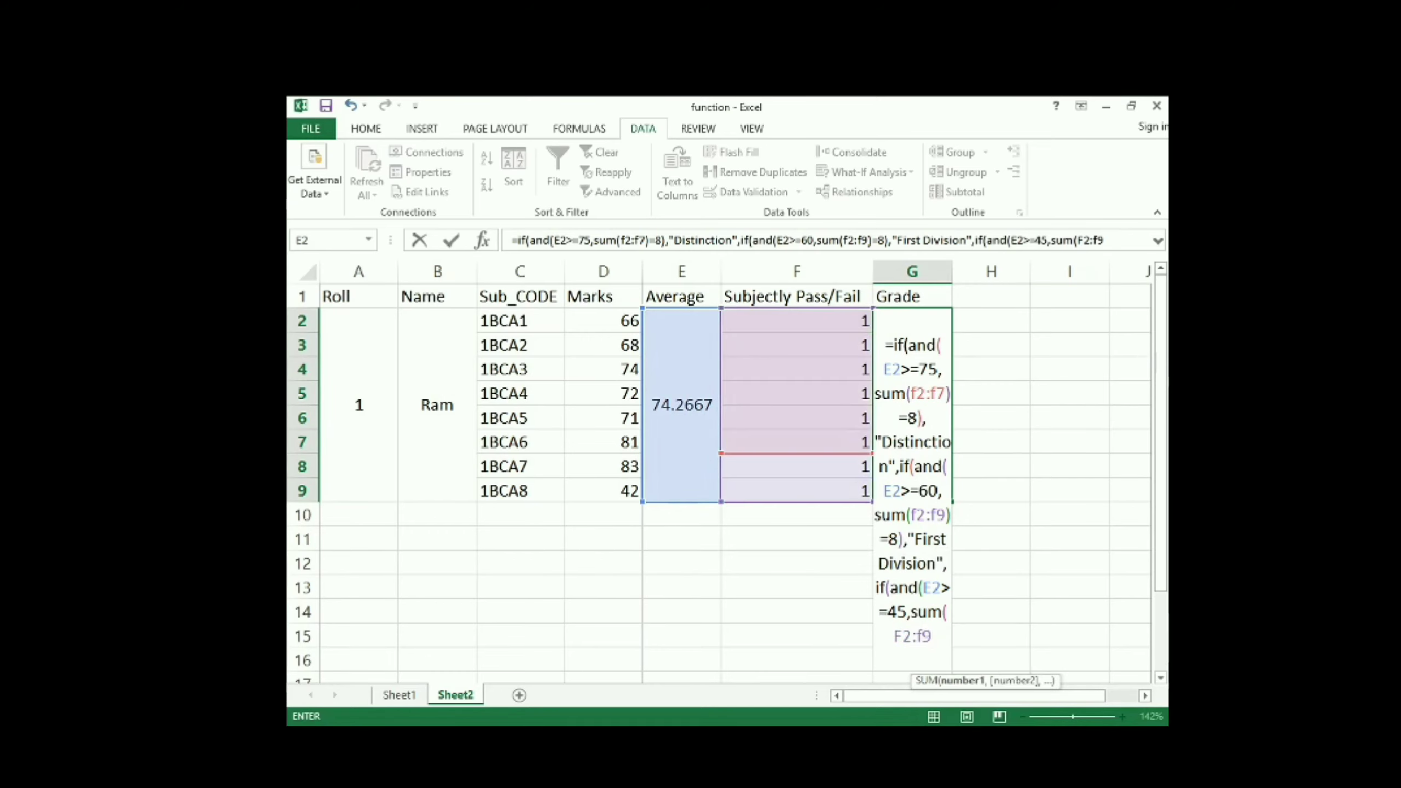
type(")=8")
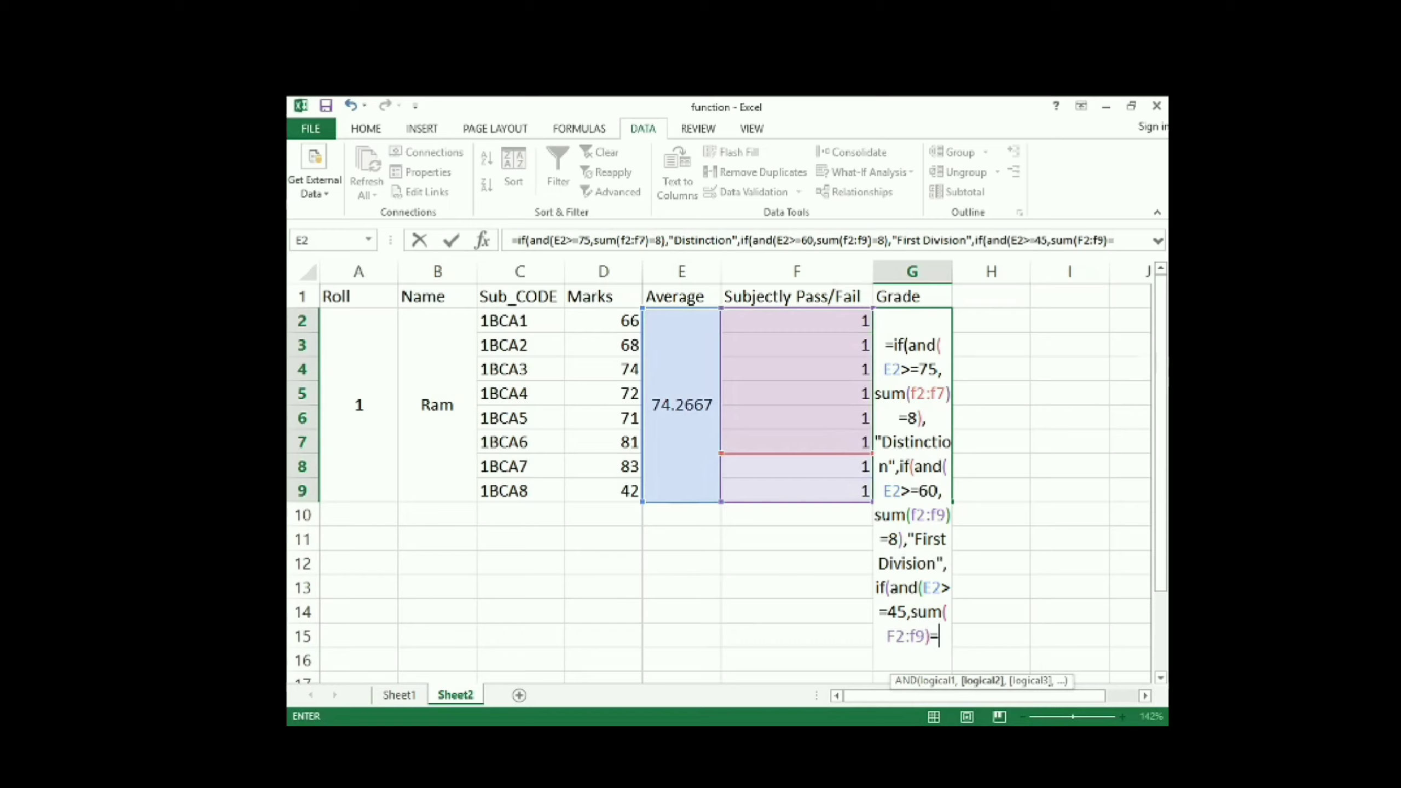
type(")")
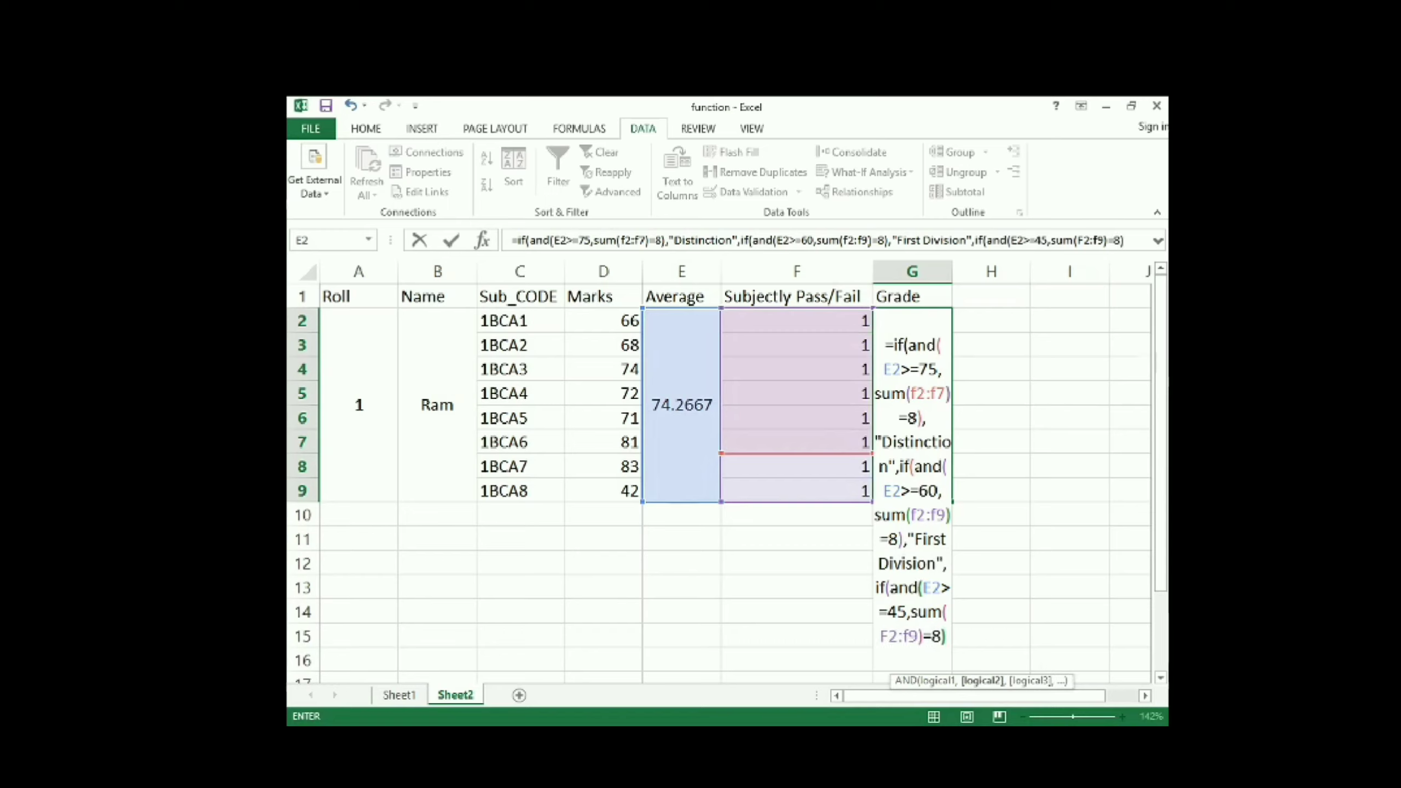
Step: Give the third IF in the Grade formula the true result "Second Division" and open its false result
type(",\"")
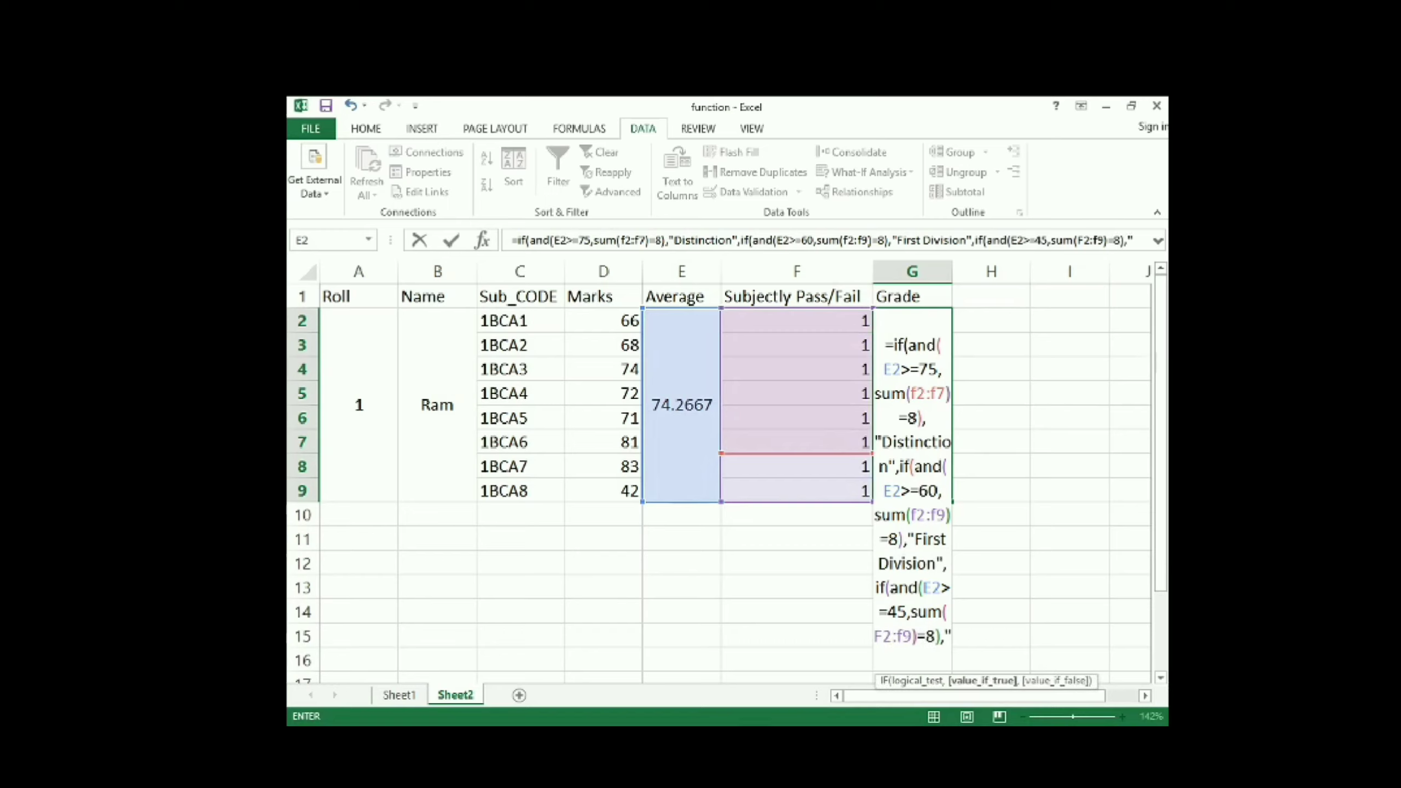
type("S")
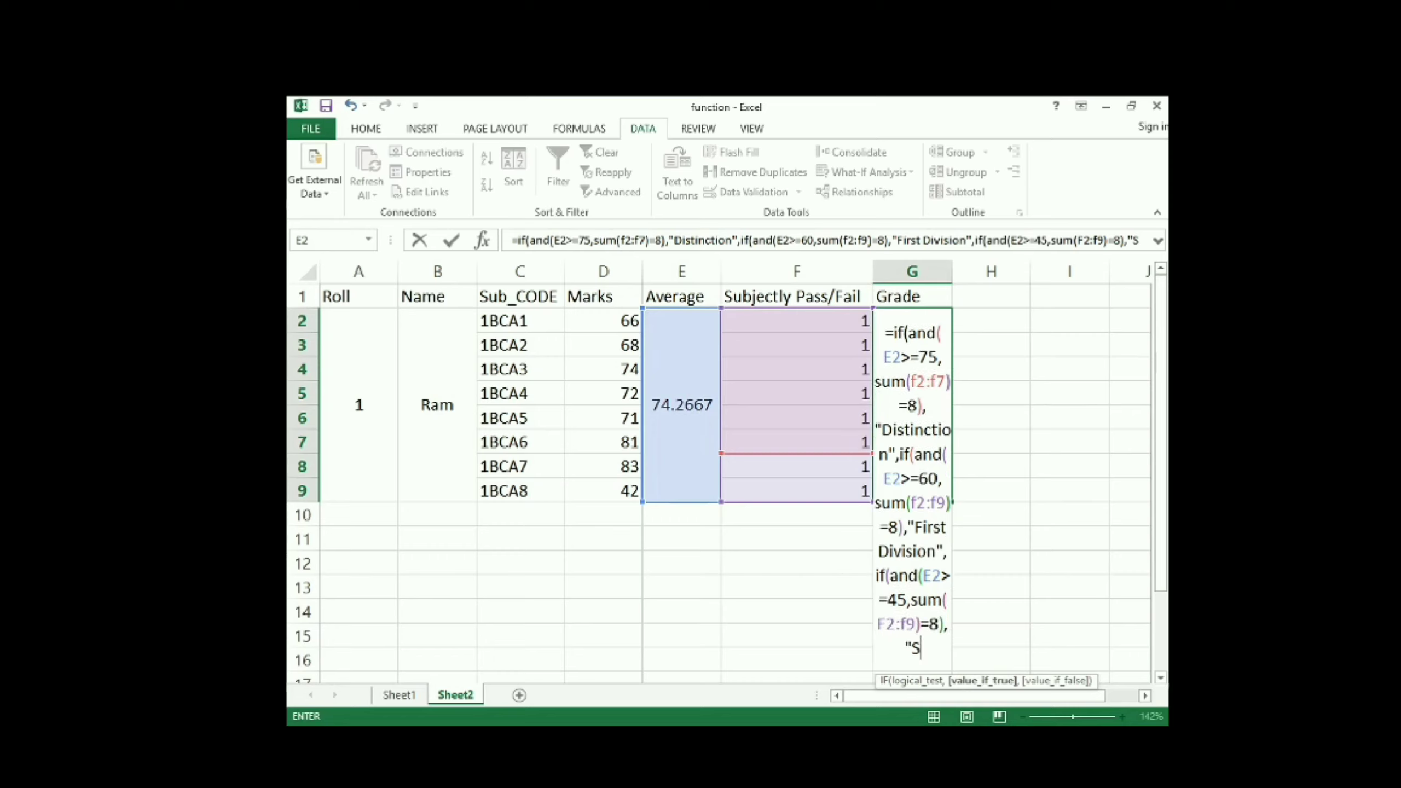
type("ec")
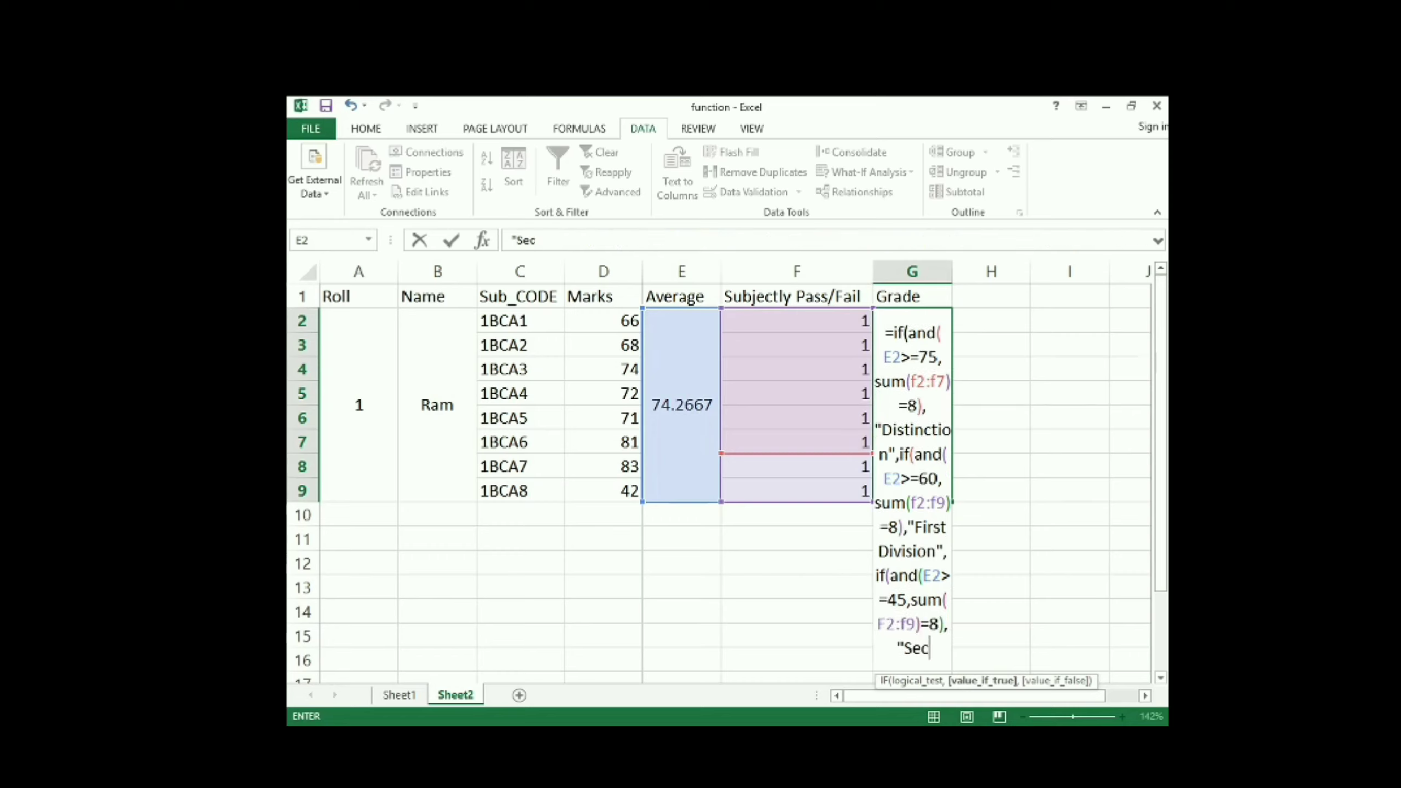
type("ond Divisi")
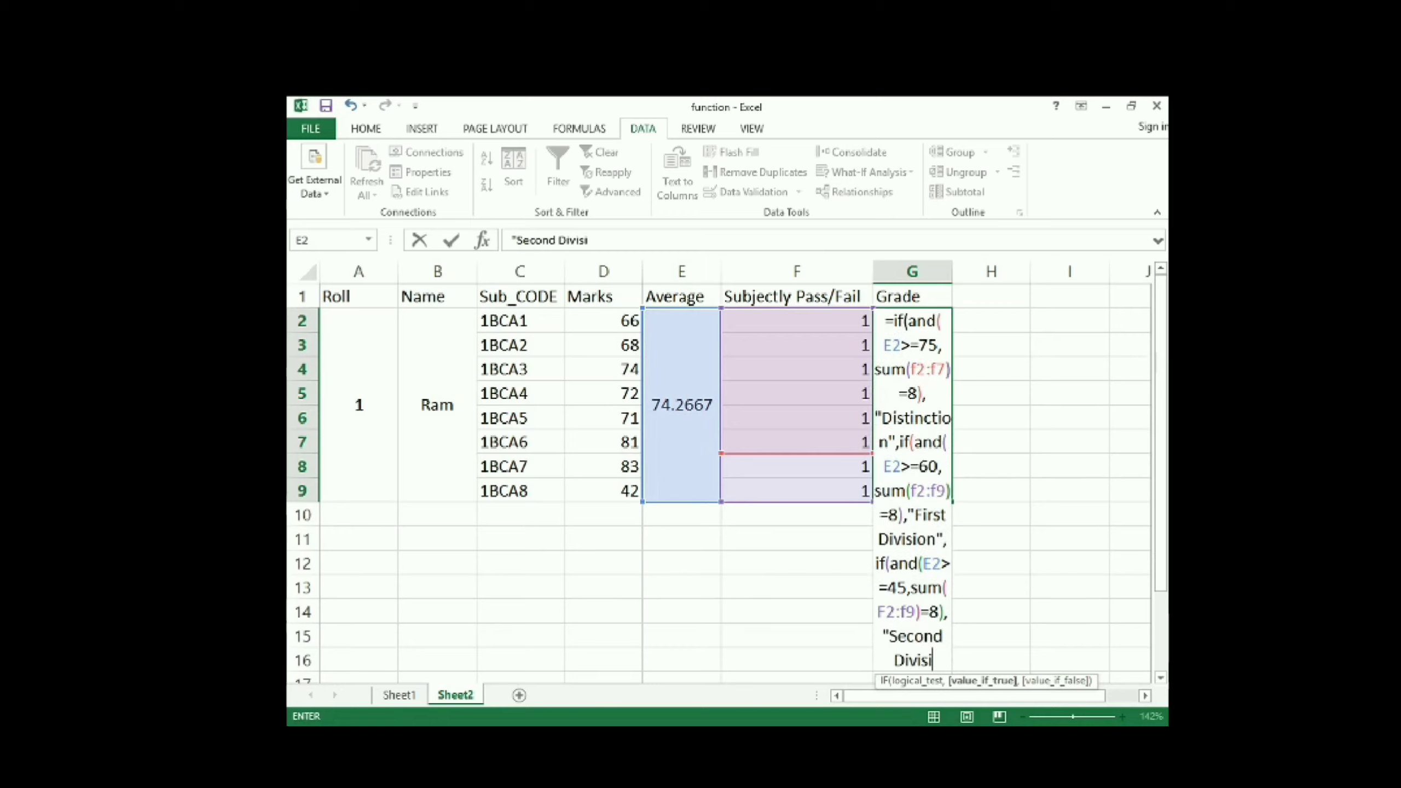
type("on\",\"F")
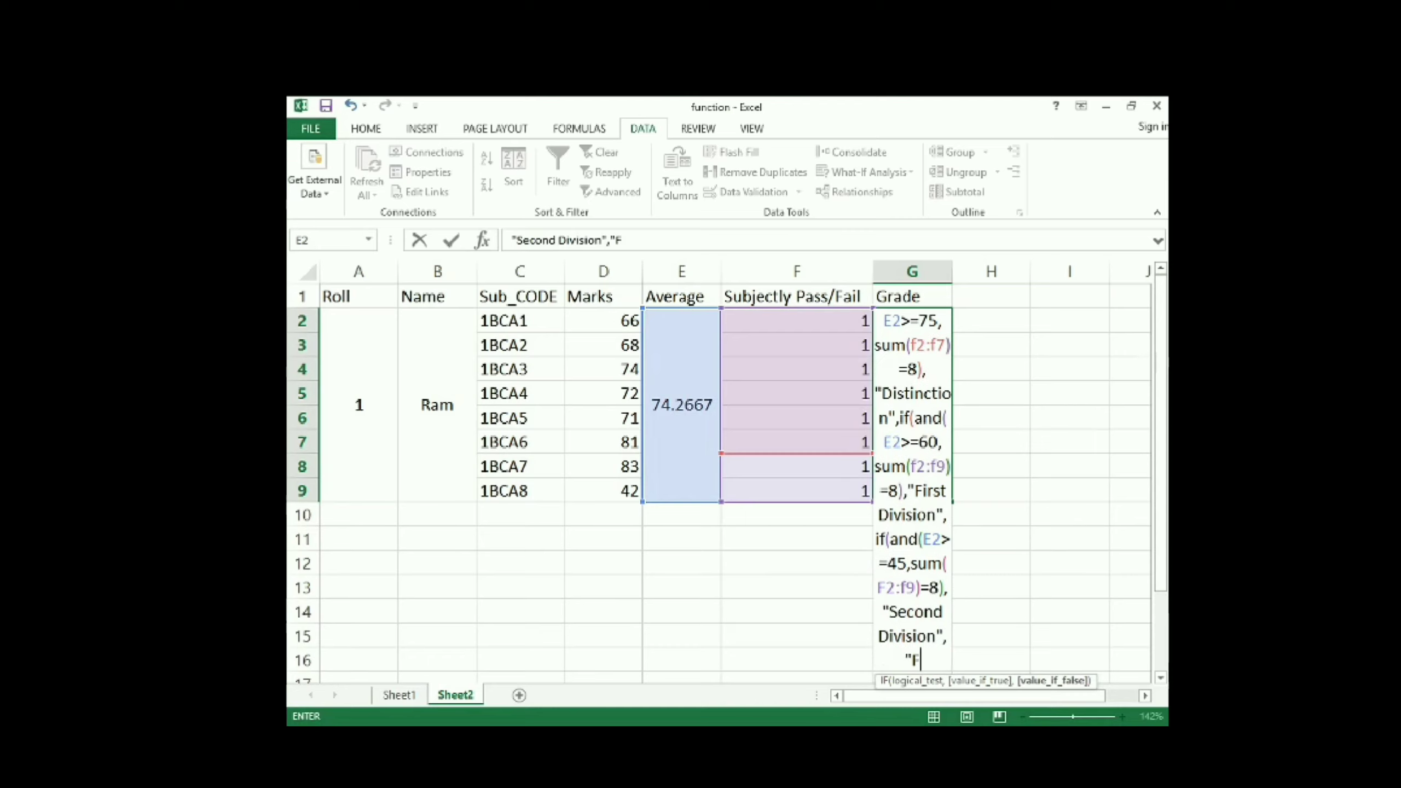
Step: Complete the Grade formula with the false result "Failed", closing all three IFs, and widen column G to fit the grade text
type("ailed\"))")
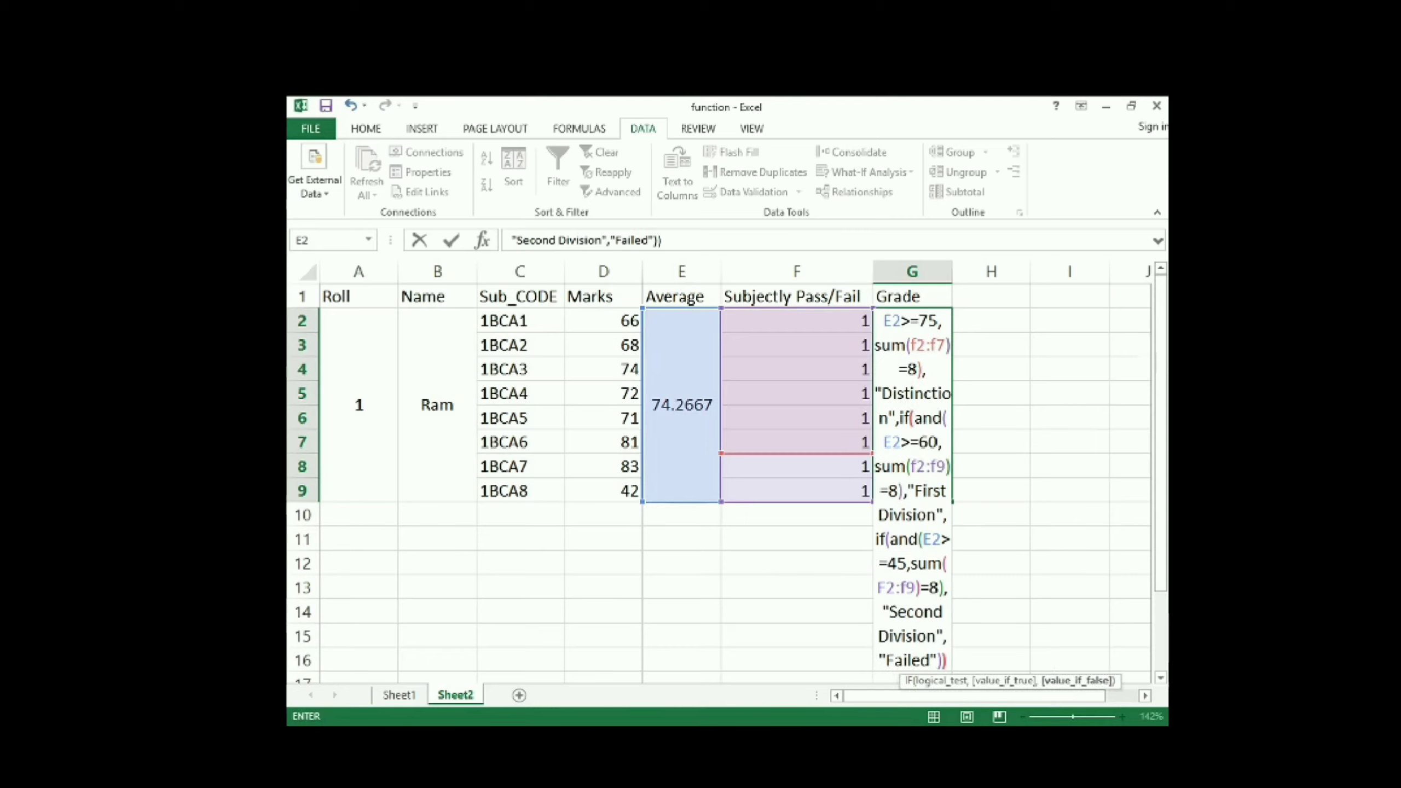
type(")")
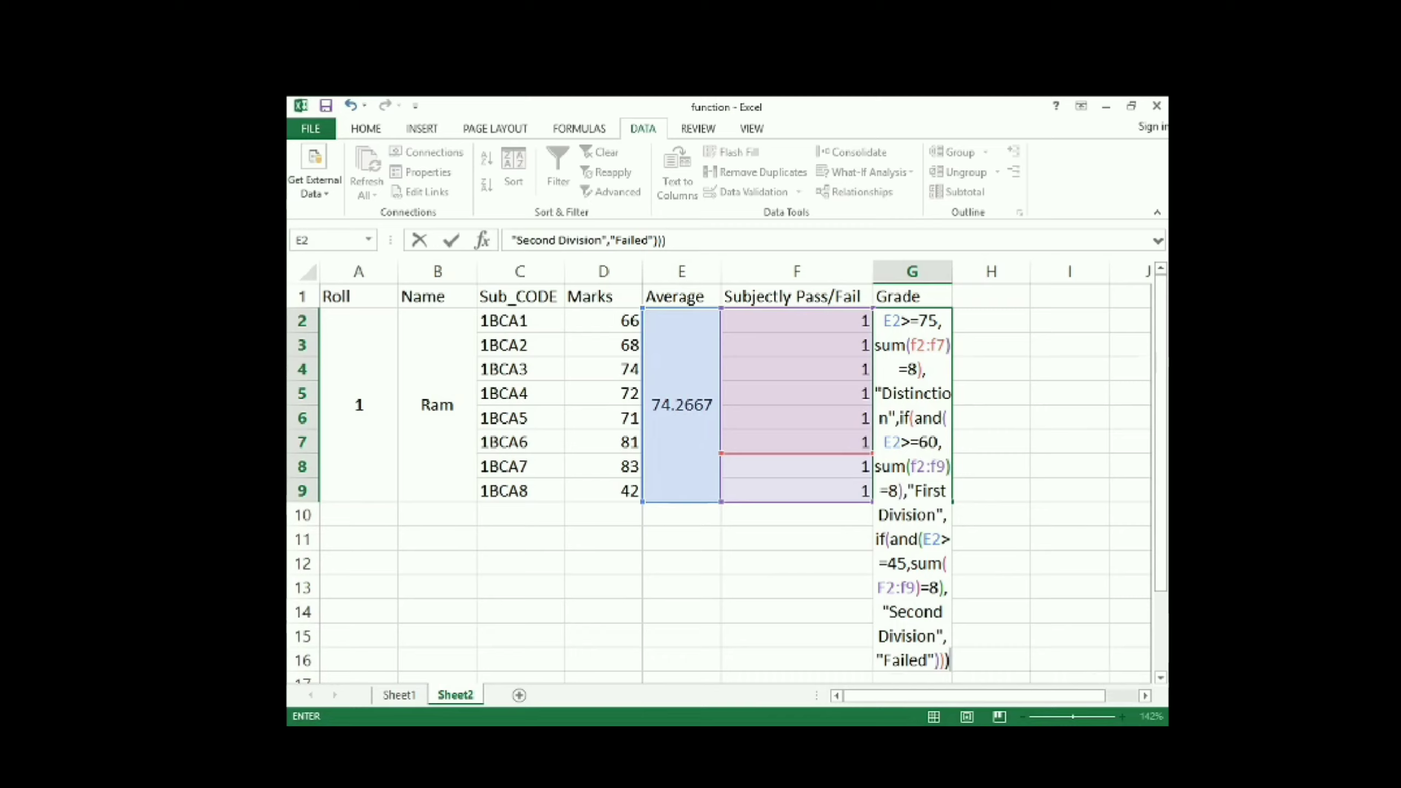
key("Return")
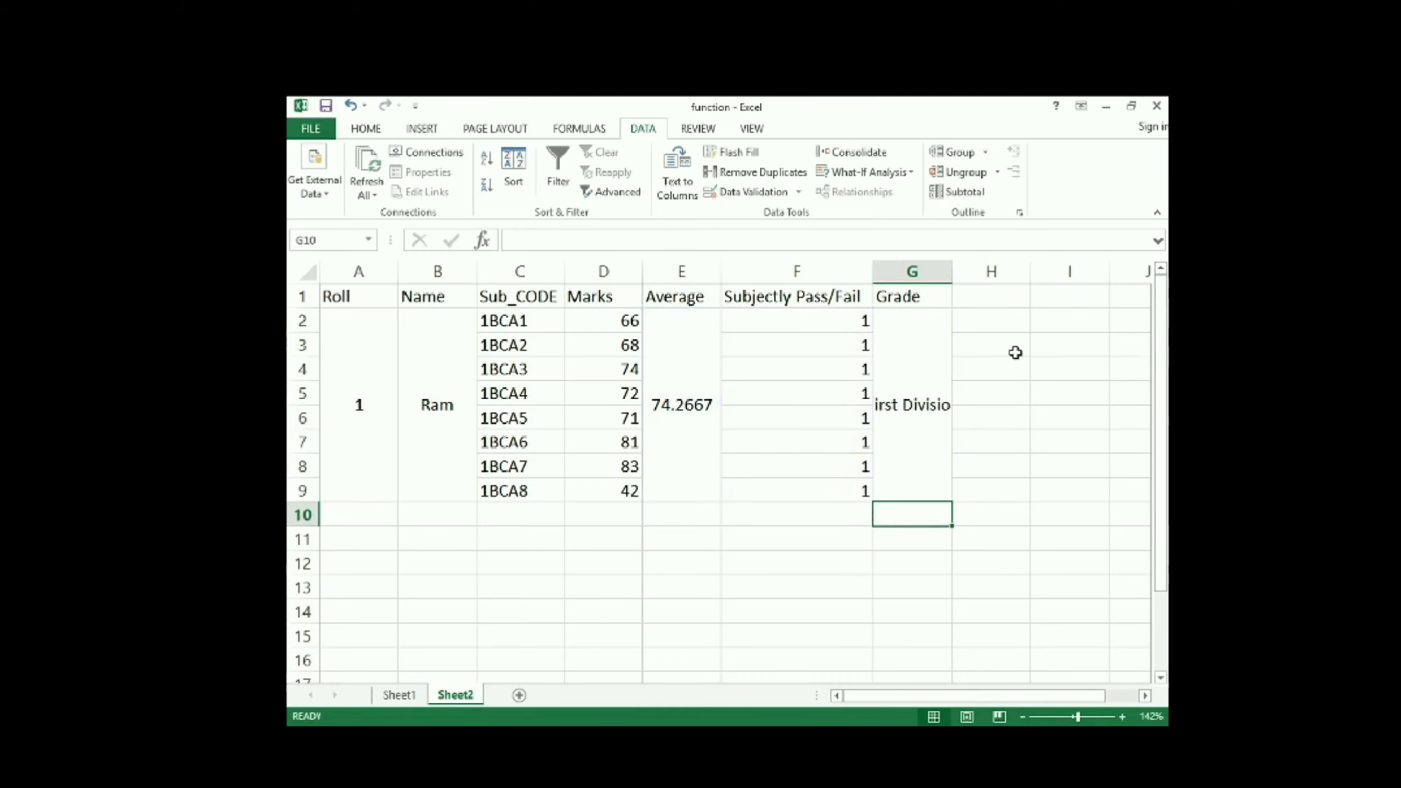
left_click_drag(952, 272, 997, 280)
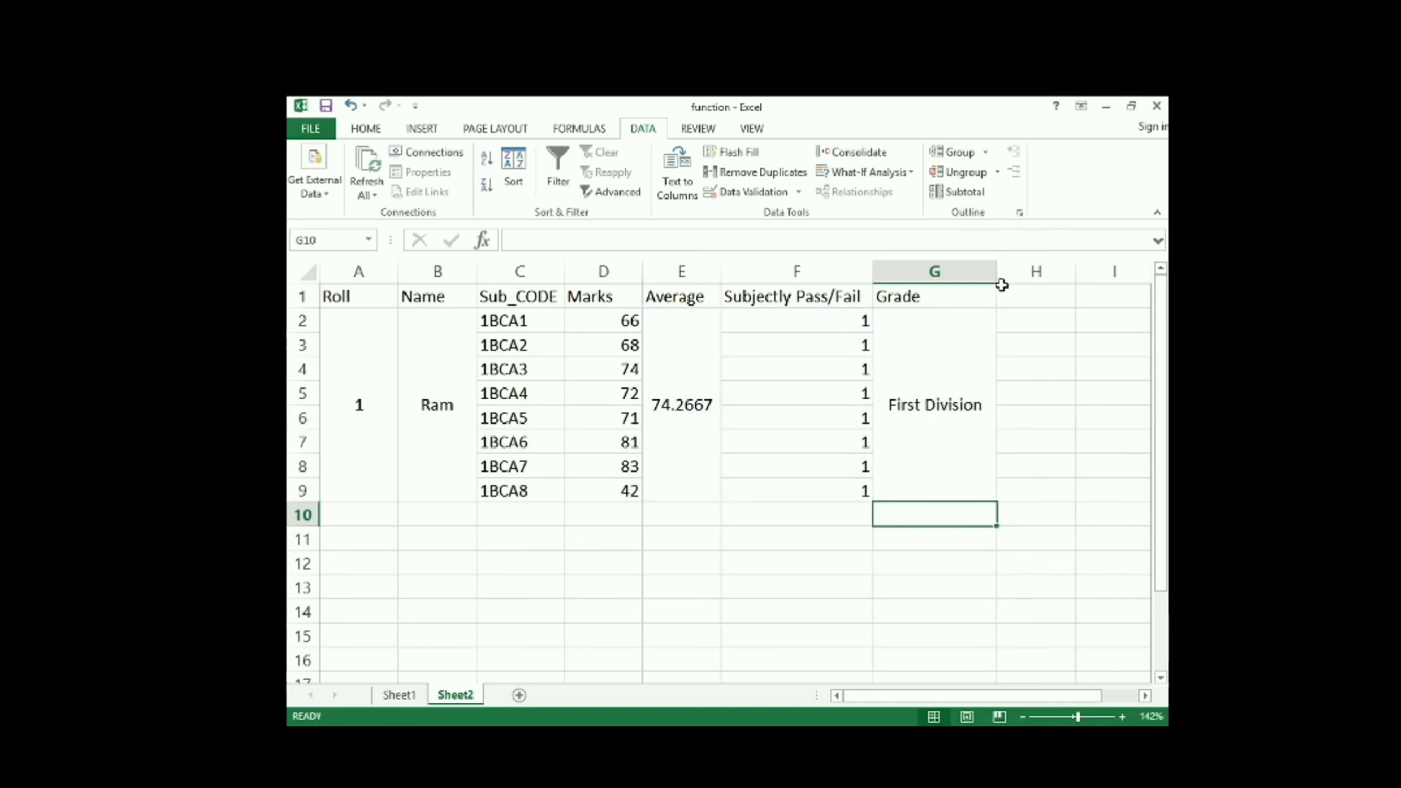
Step: Correct the SUM range in the Grade formula's first AND test to F2:F9
double_click(944, 418)
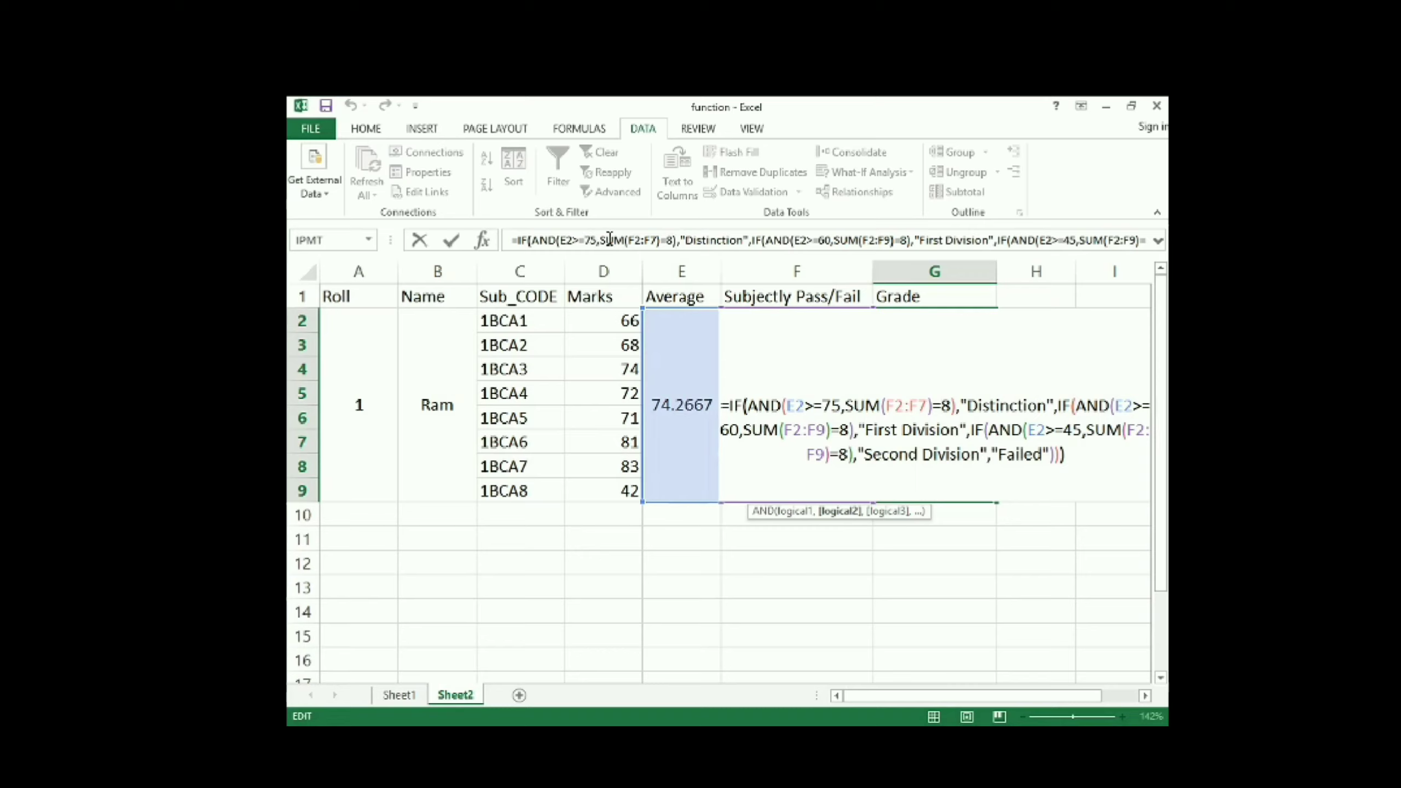
left_click(650, 241)
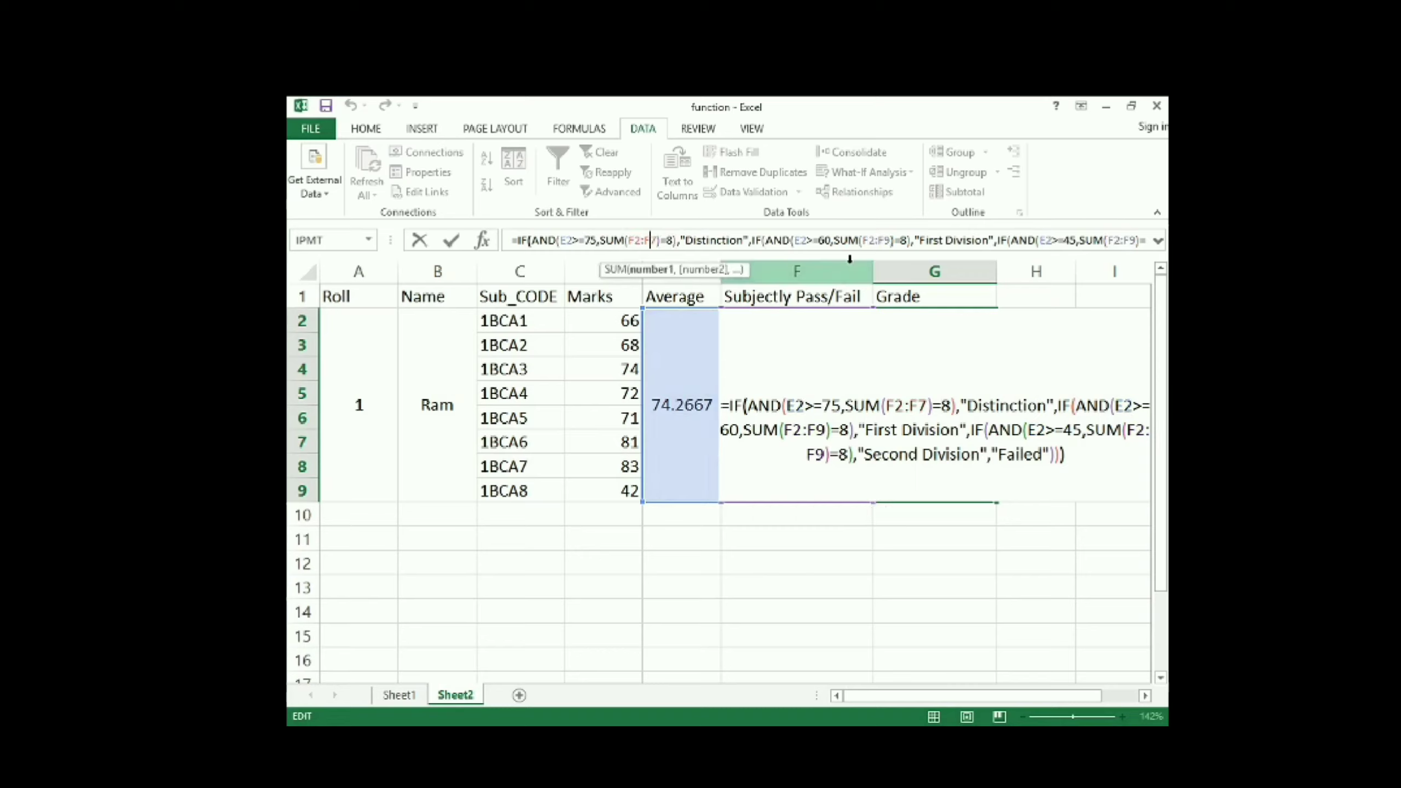
left_click_drag(650, 240, 657, 241)
type("9")
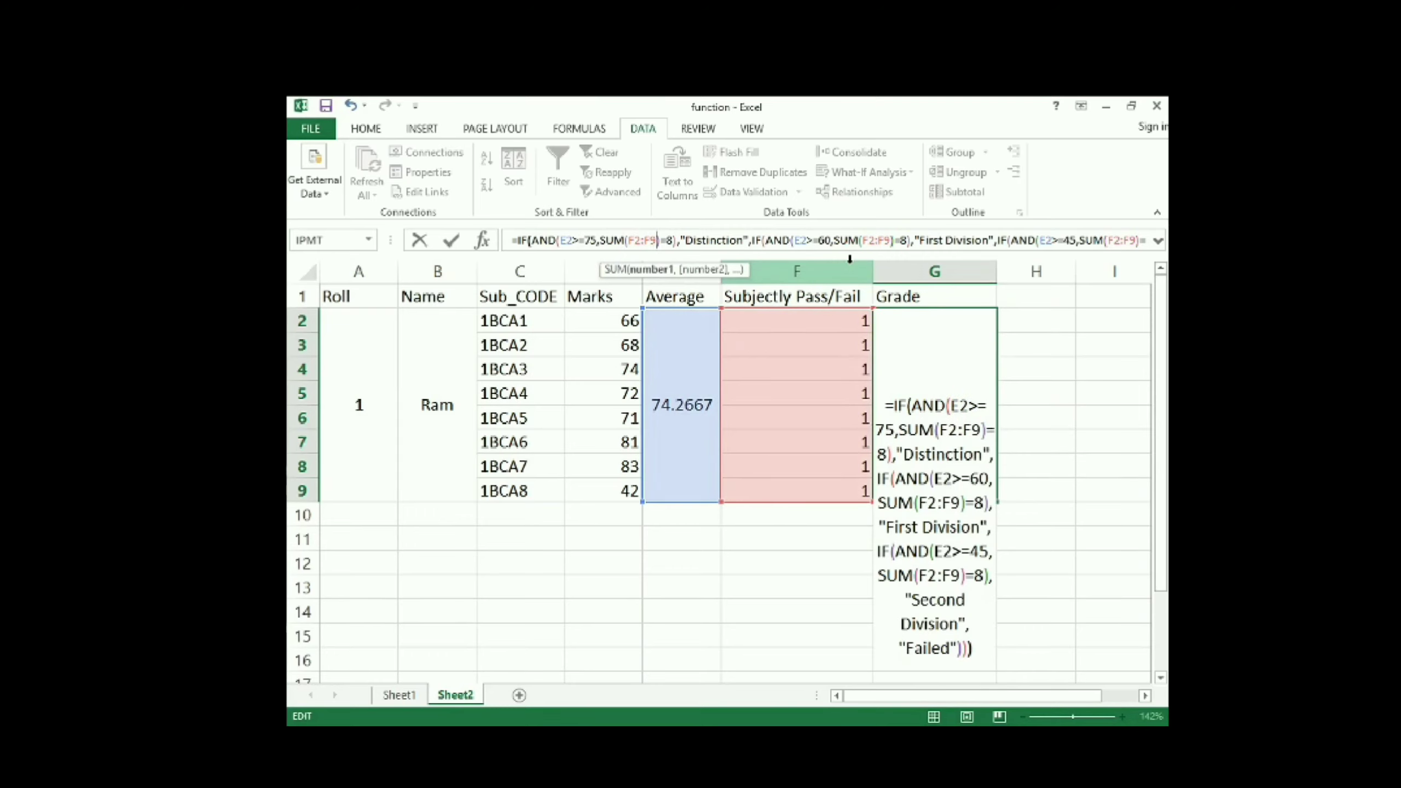
key("Return")
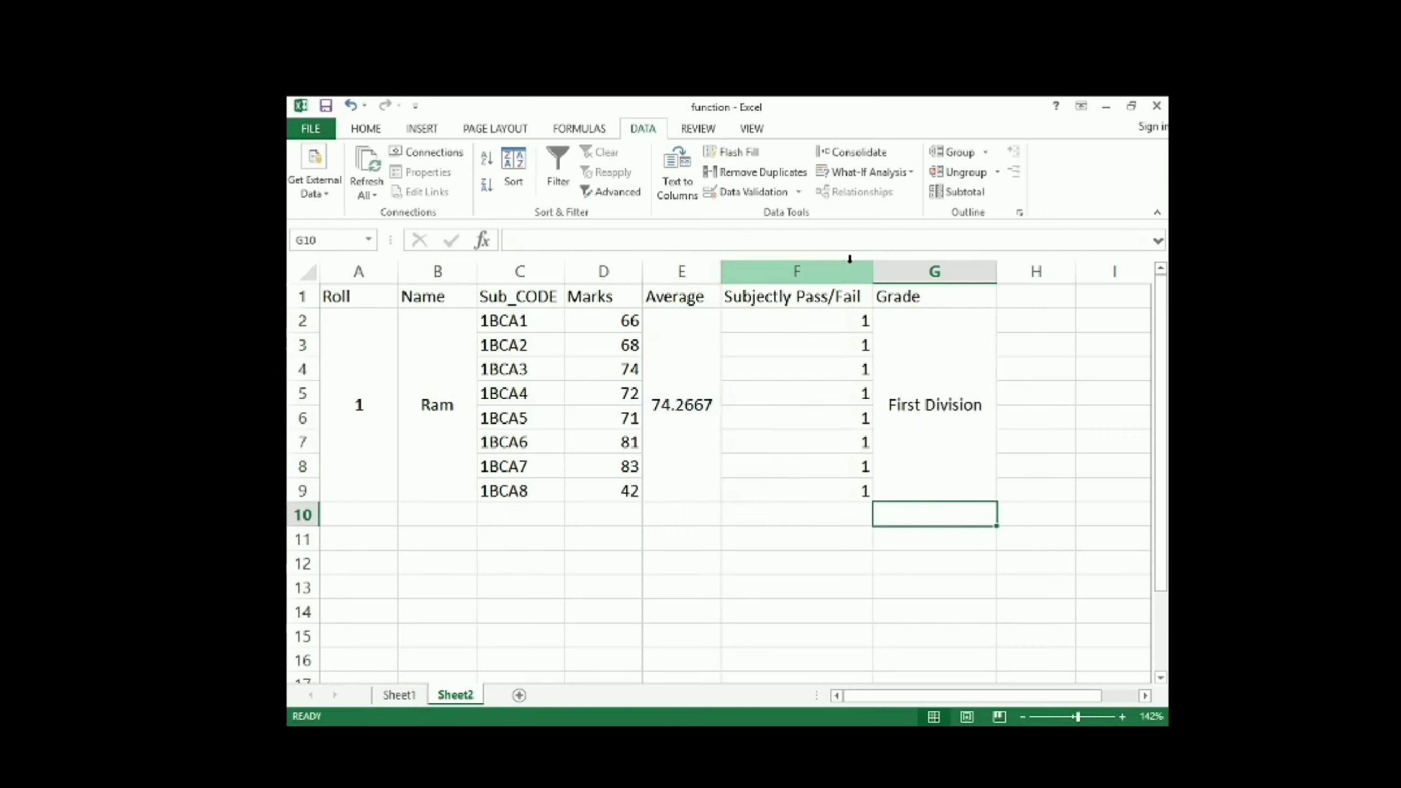
Step: Set the first student's marks to 71 for 1BCA1 and 78 for 1BCA2
left_click(945, 416)
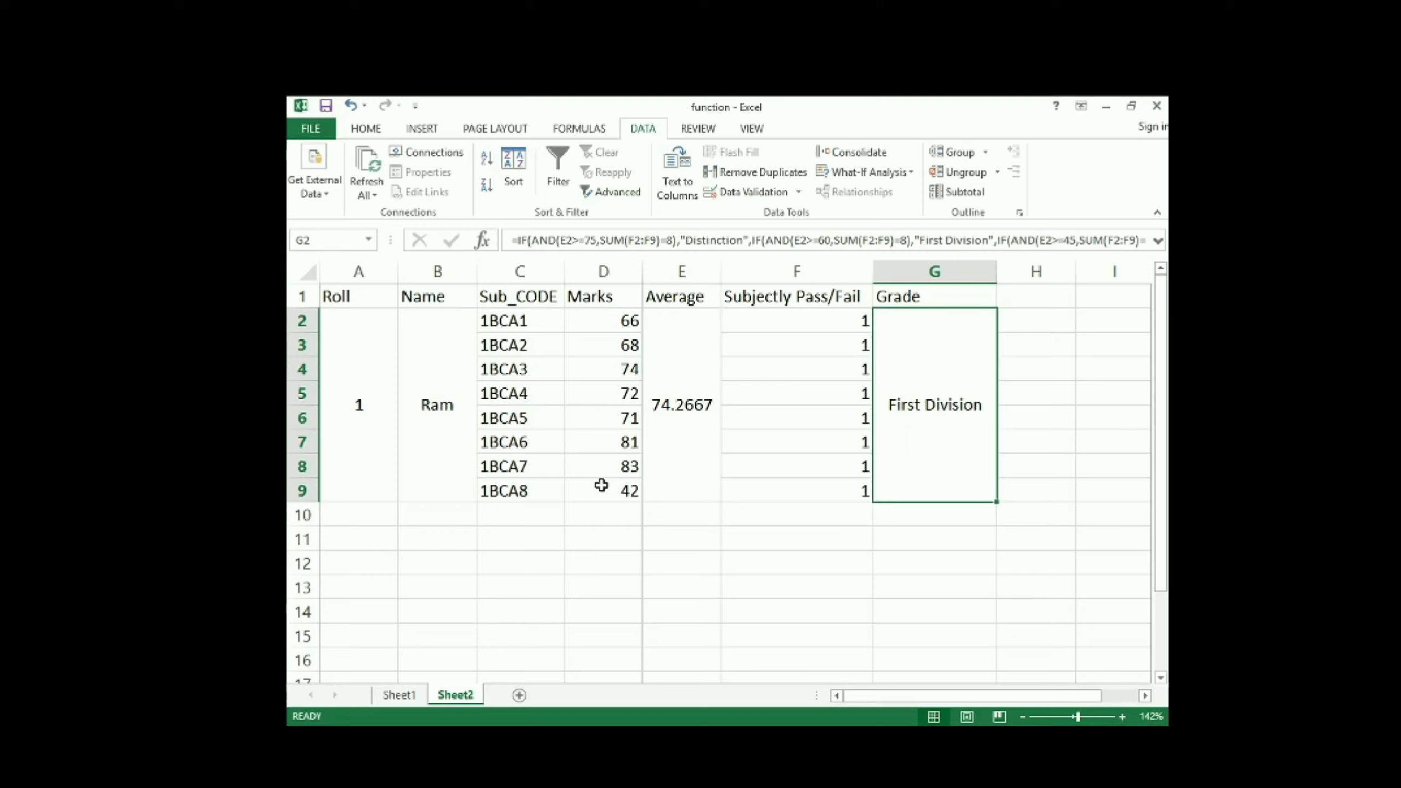
left_click(607, 323)
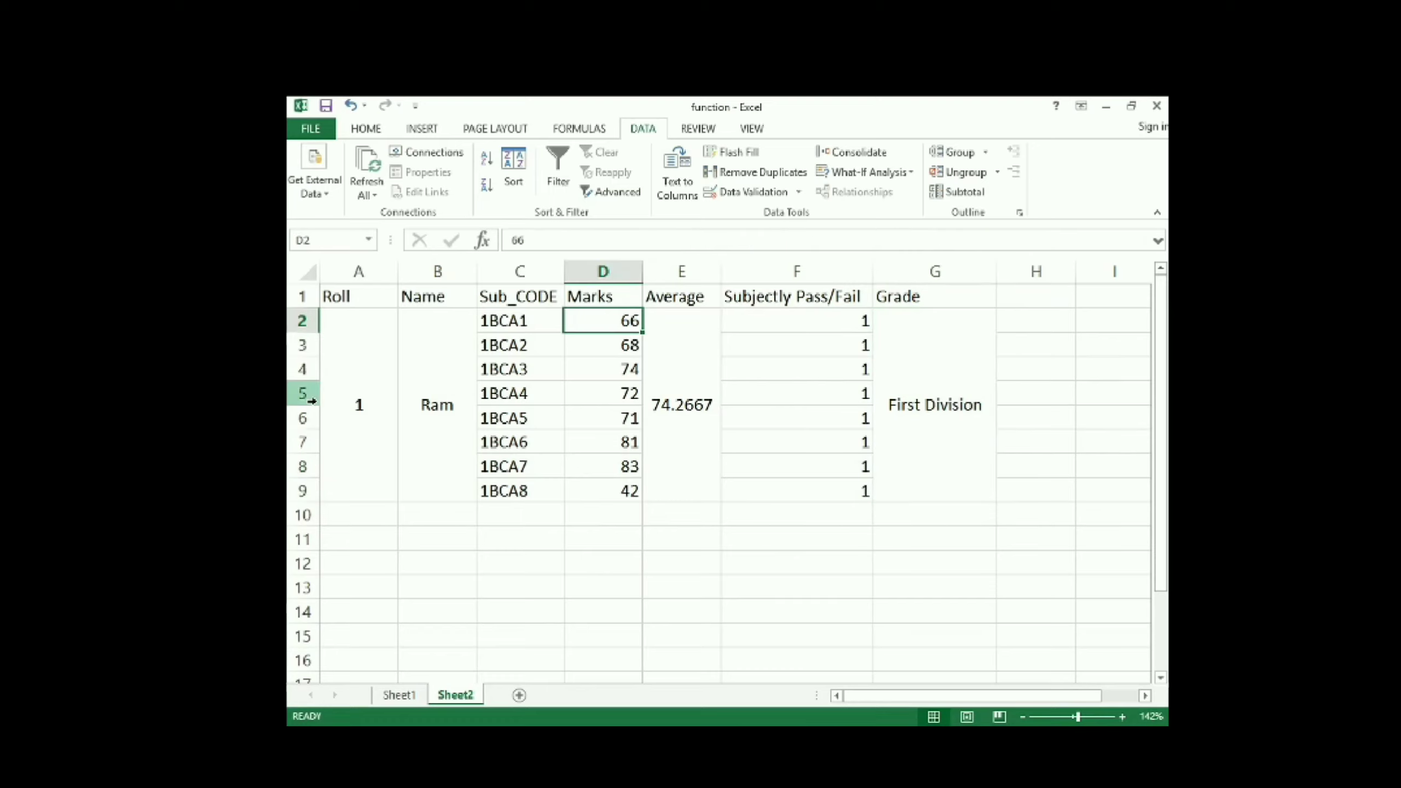
type("7")
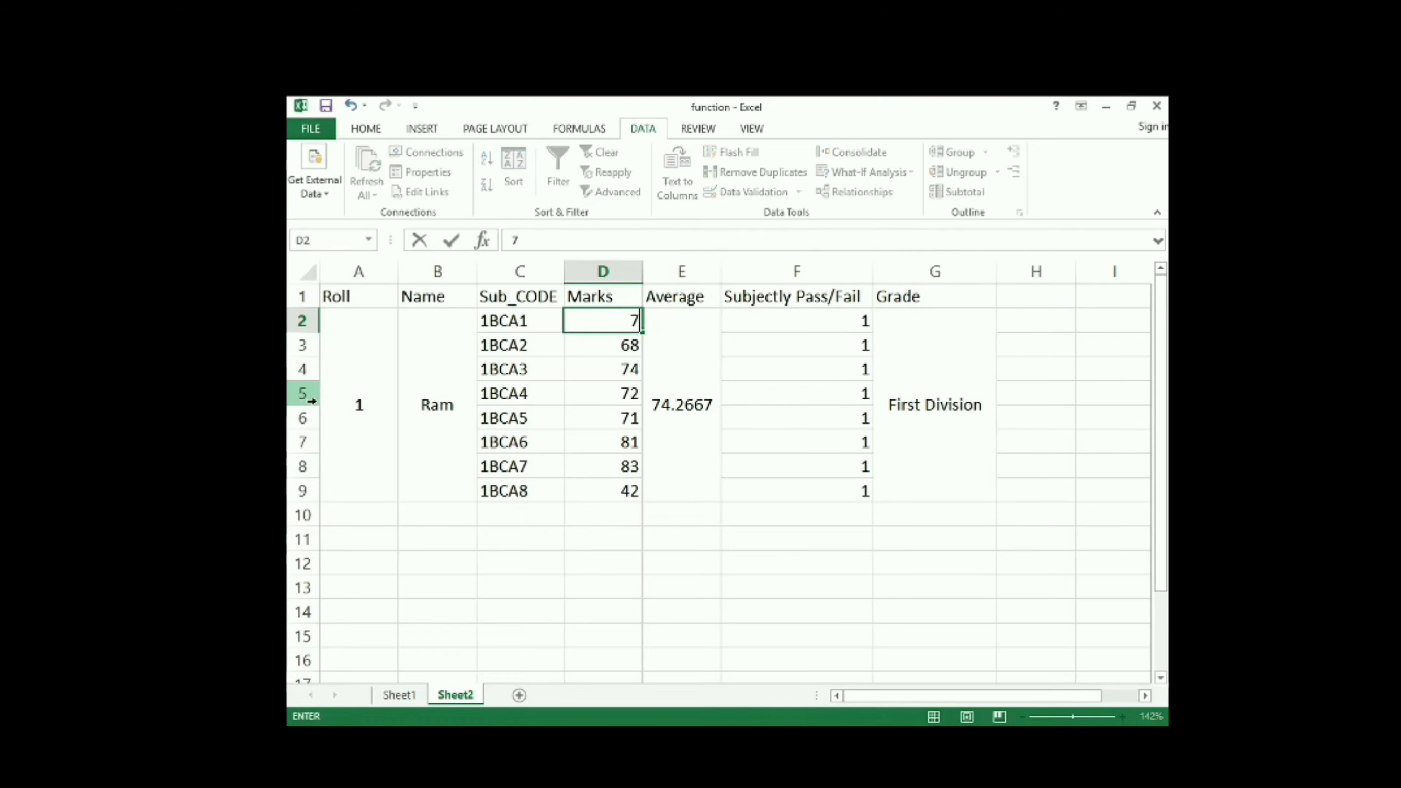
type("1")
key("Return")
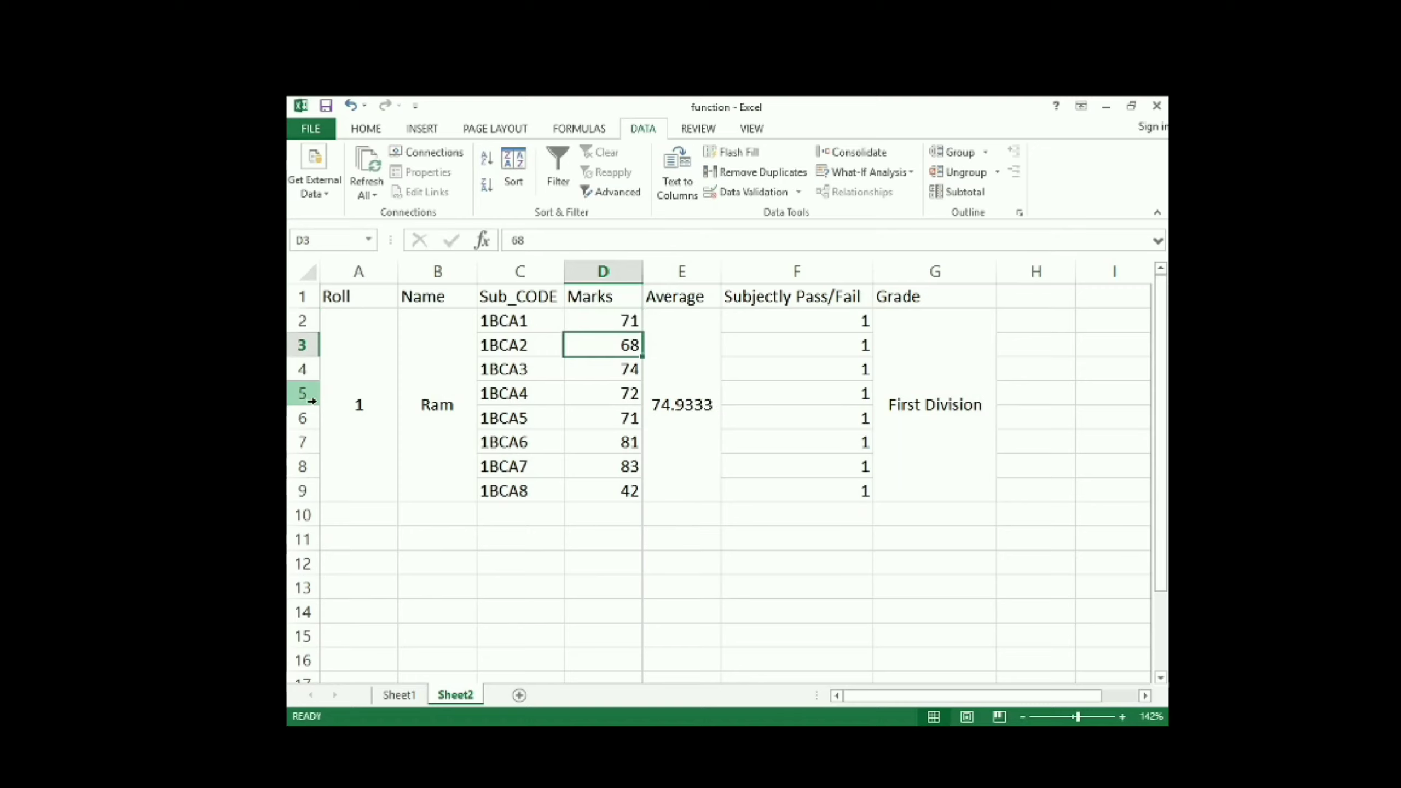
type("7")
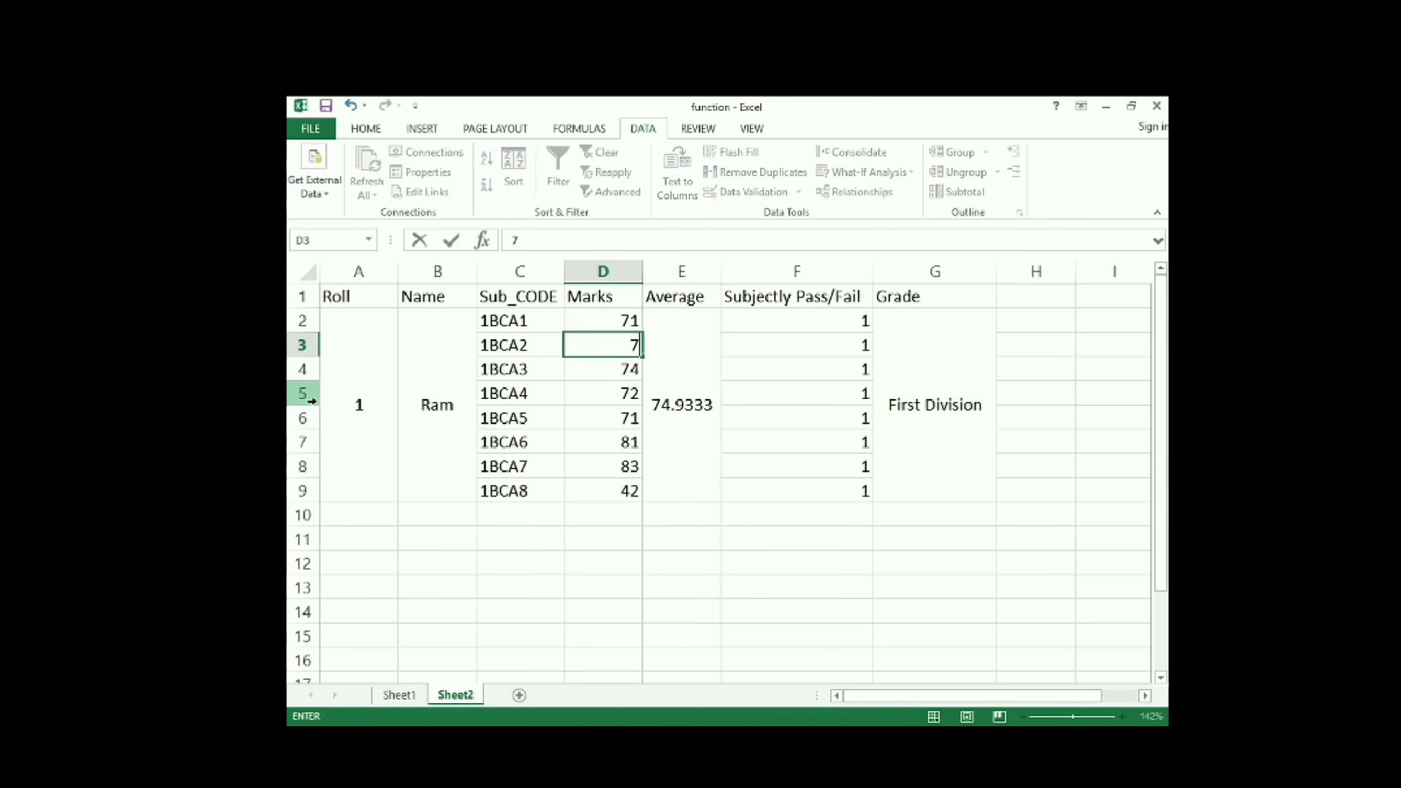
type("8")
key("Return")
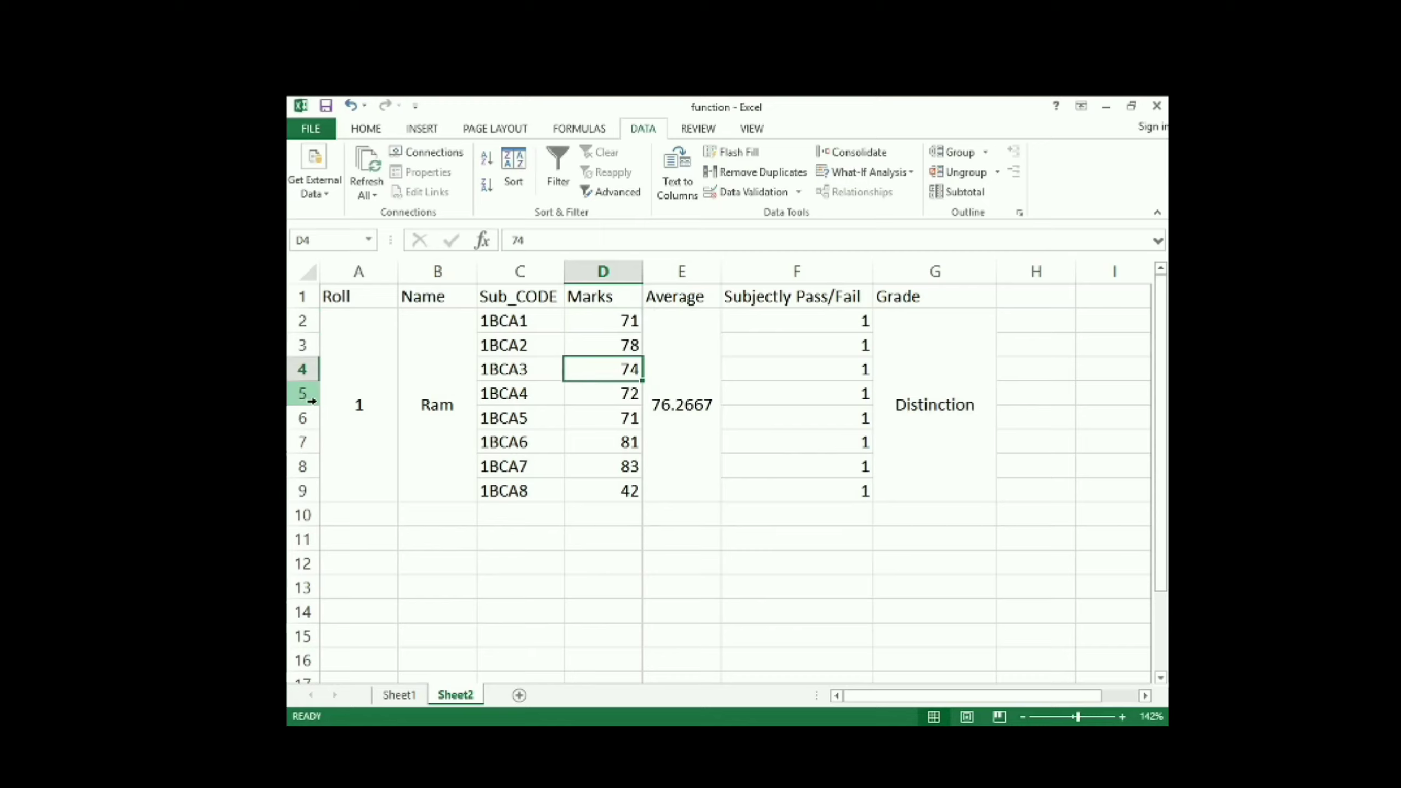
key("Return")
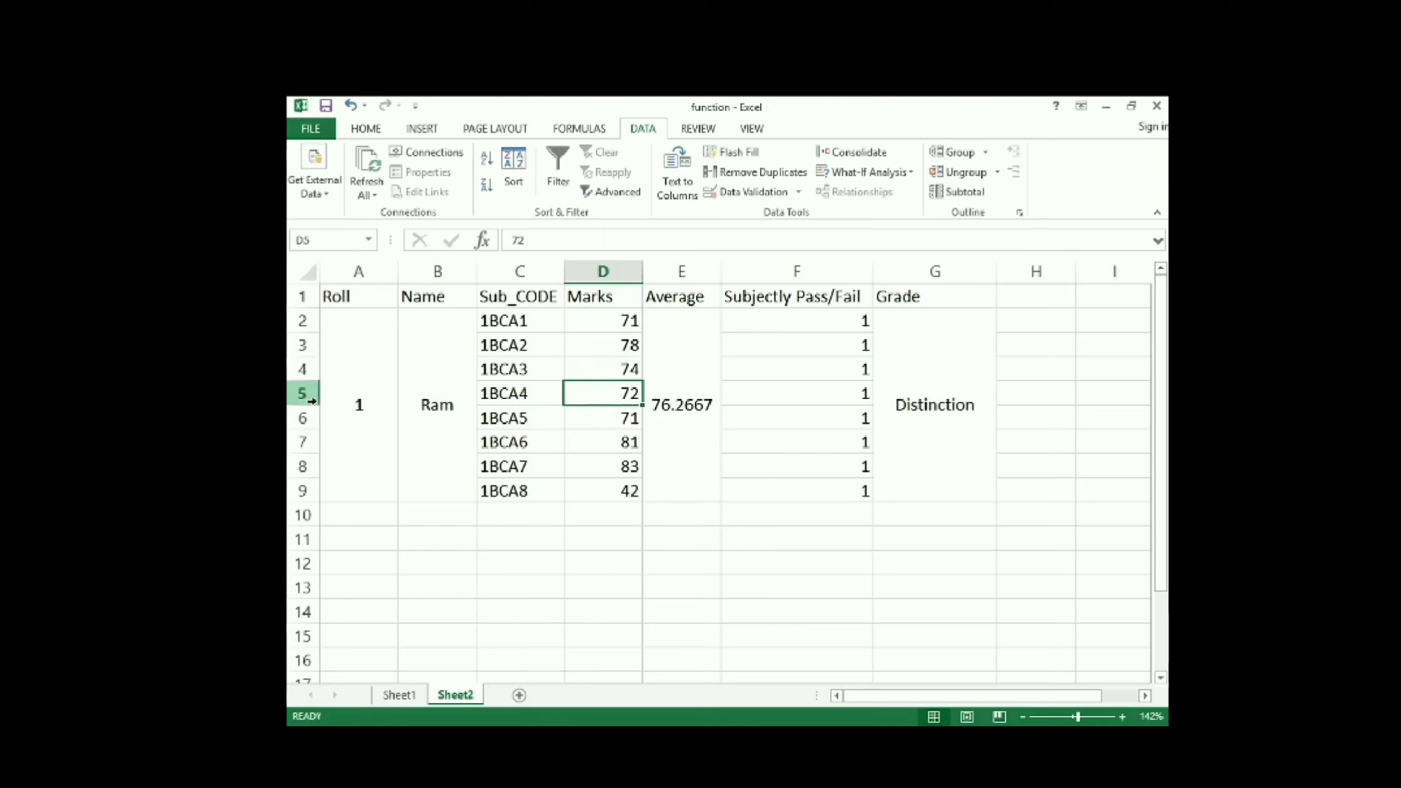
key("Return")
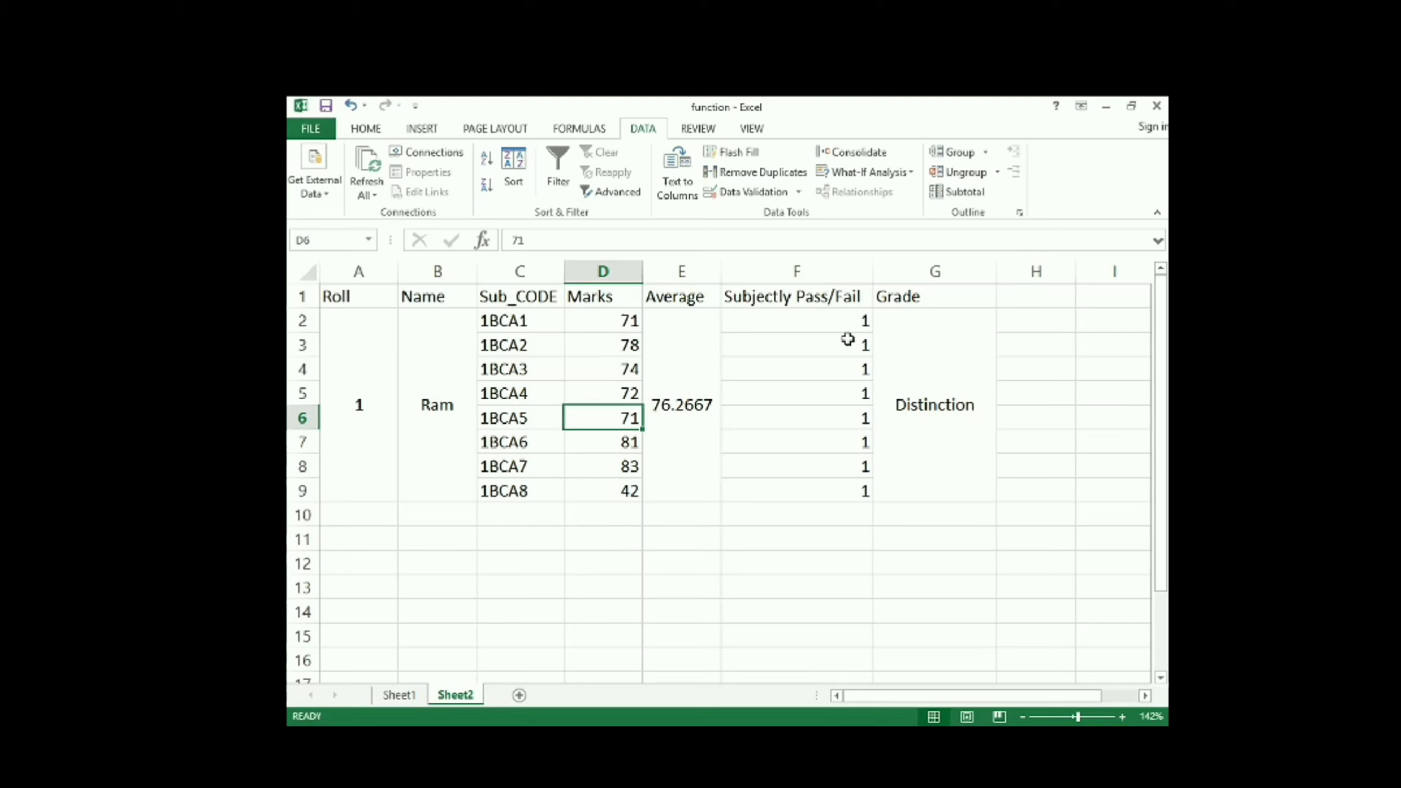
Step: Examine the pass/fail formulas in F2:F9 one by one and the Grade formula in G2
left_click(834, 320)
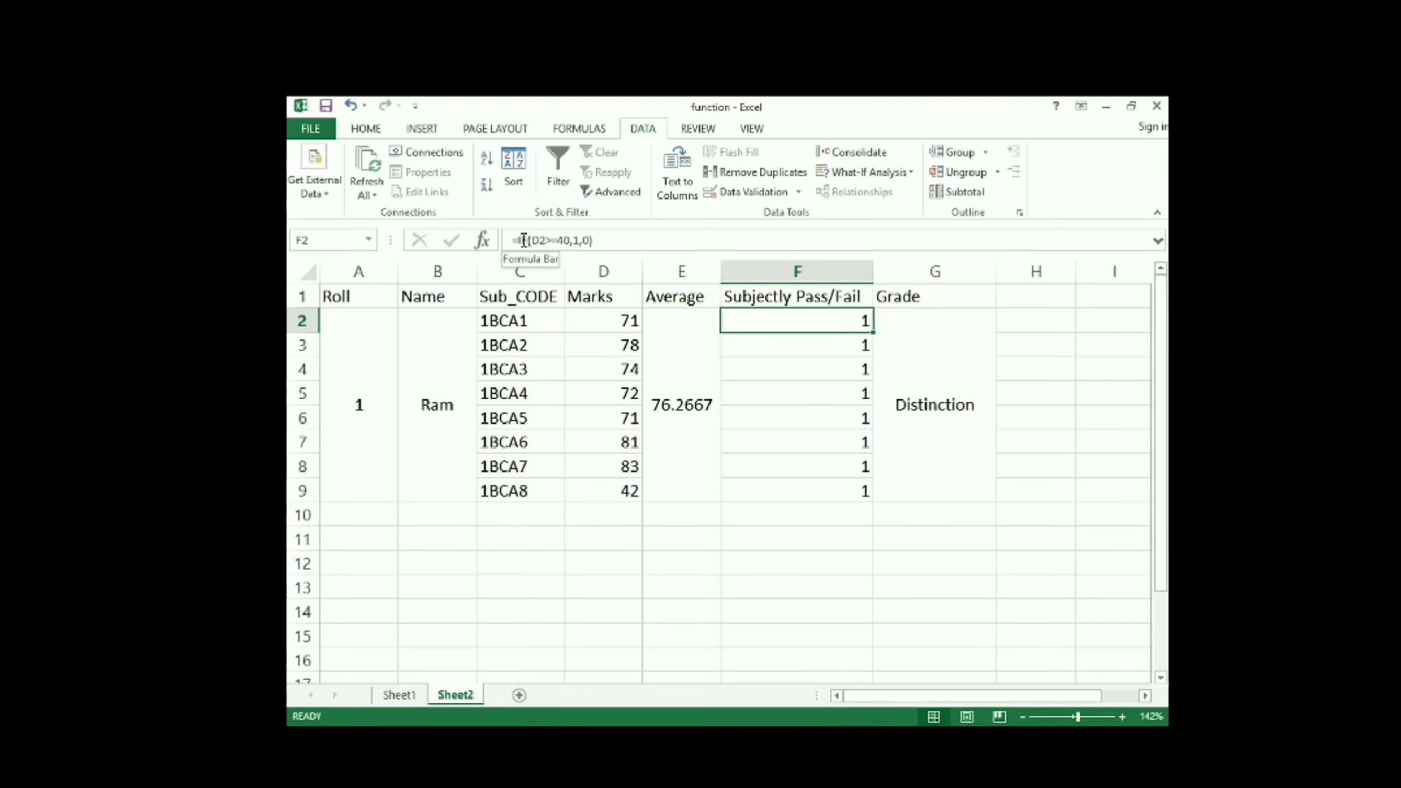
left_click(809, 350)
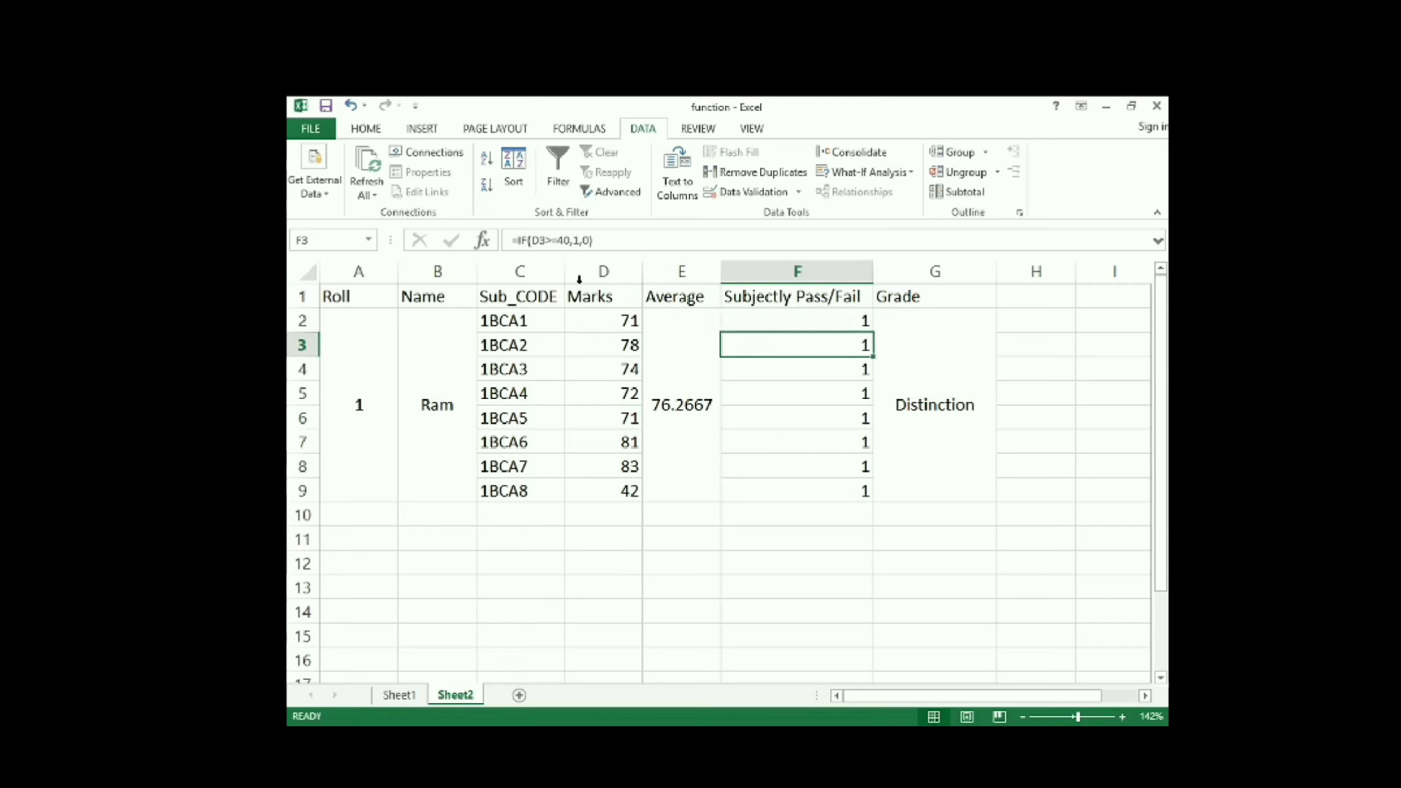
key("Down")
key("Down")
key("Down")
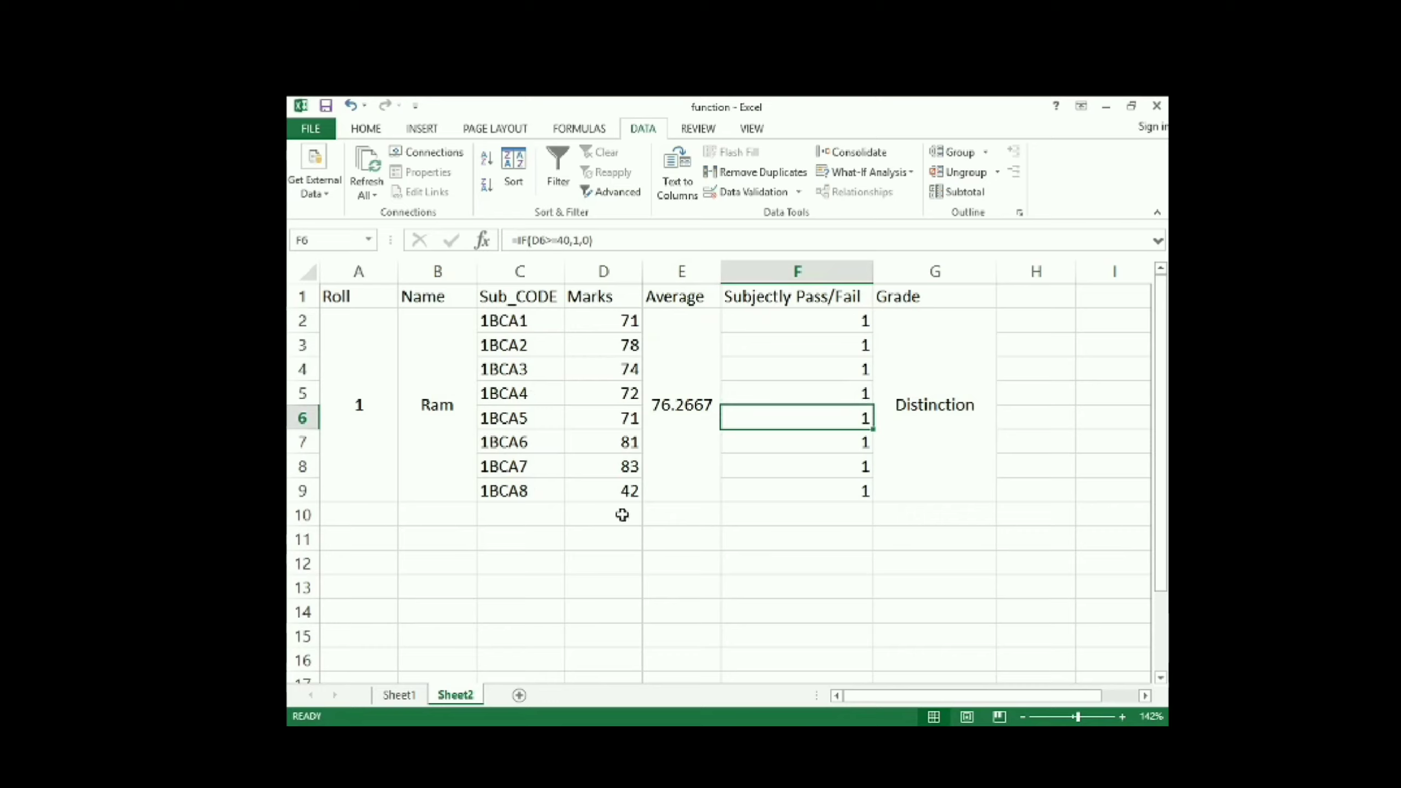
key("Down")
key("Down")
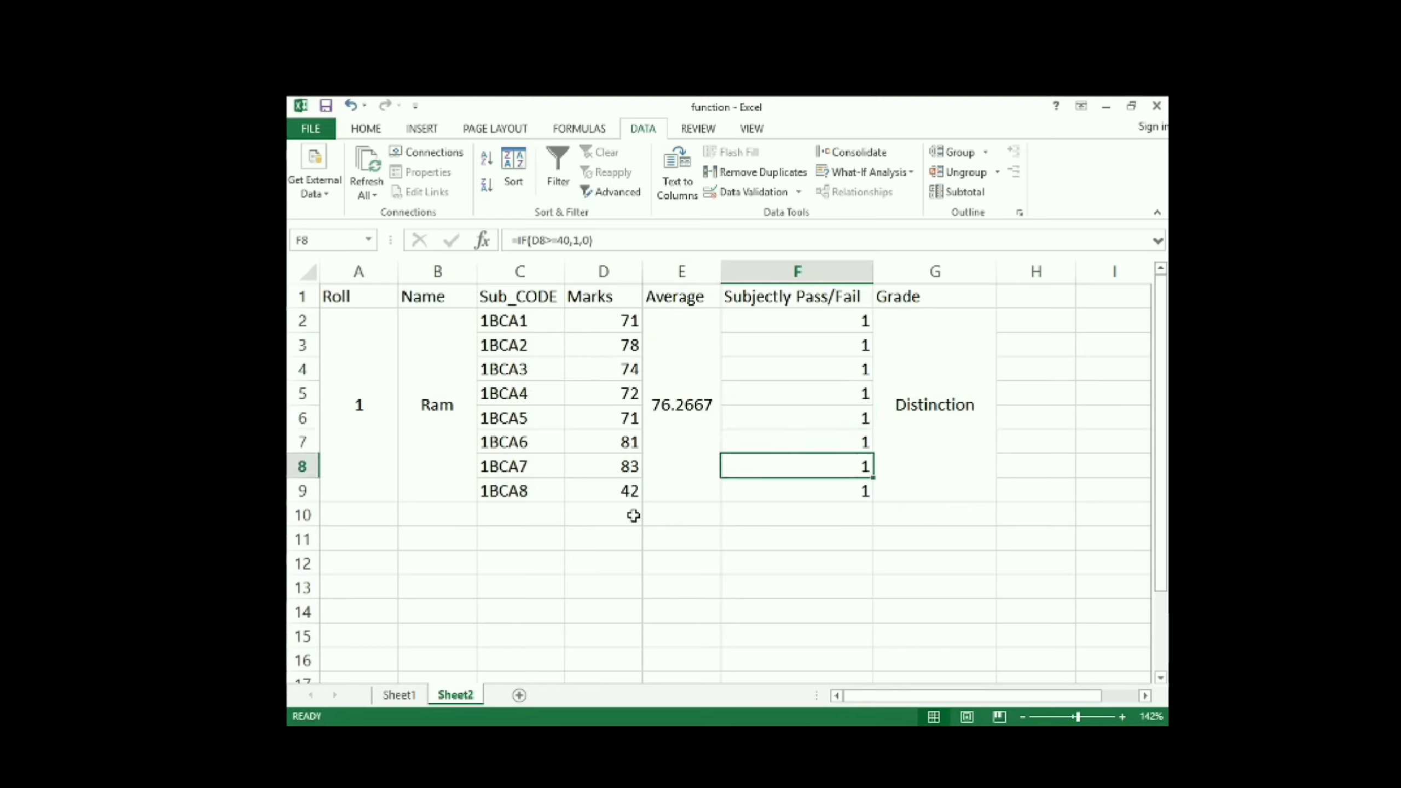
key("Down")
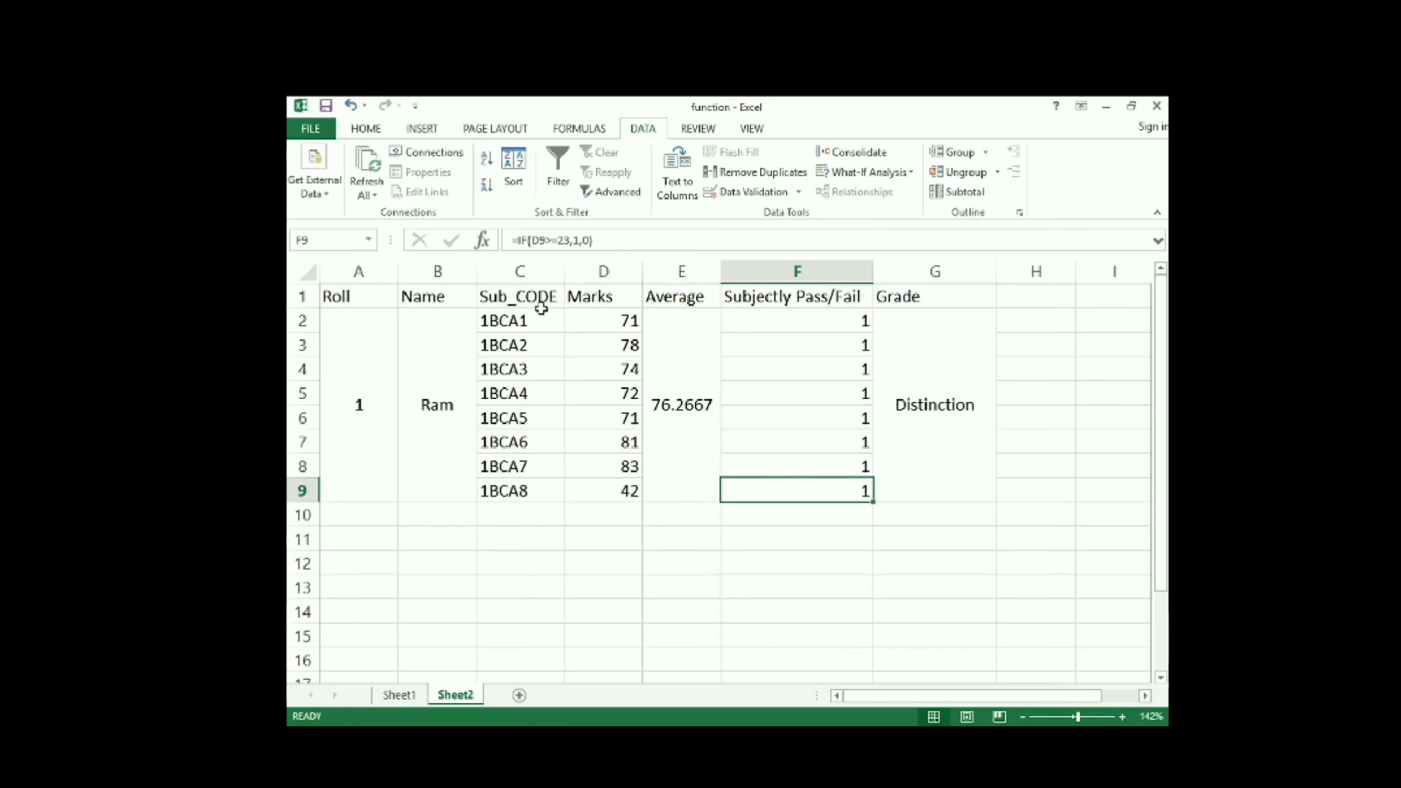
left_click(950, 404)
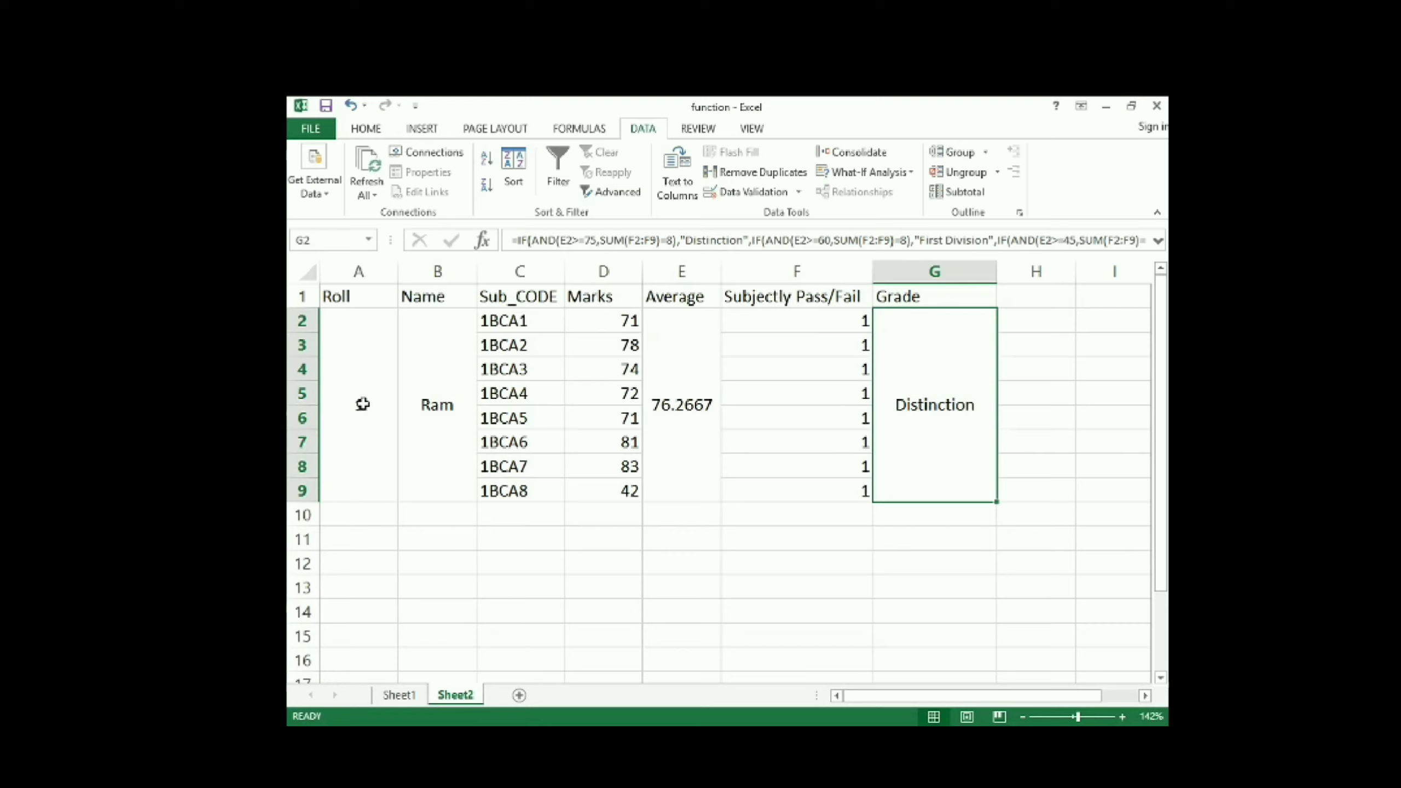
Step: Fill the first student's record A2:G9 down through row 33 to repeat its layout for three more students
left_click_drag(388, 381, 905, 436)
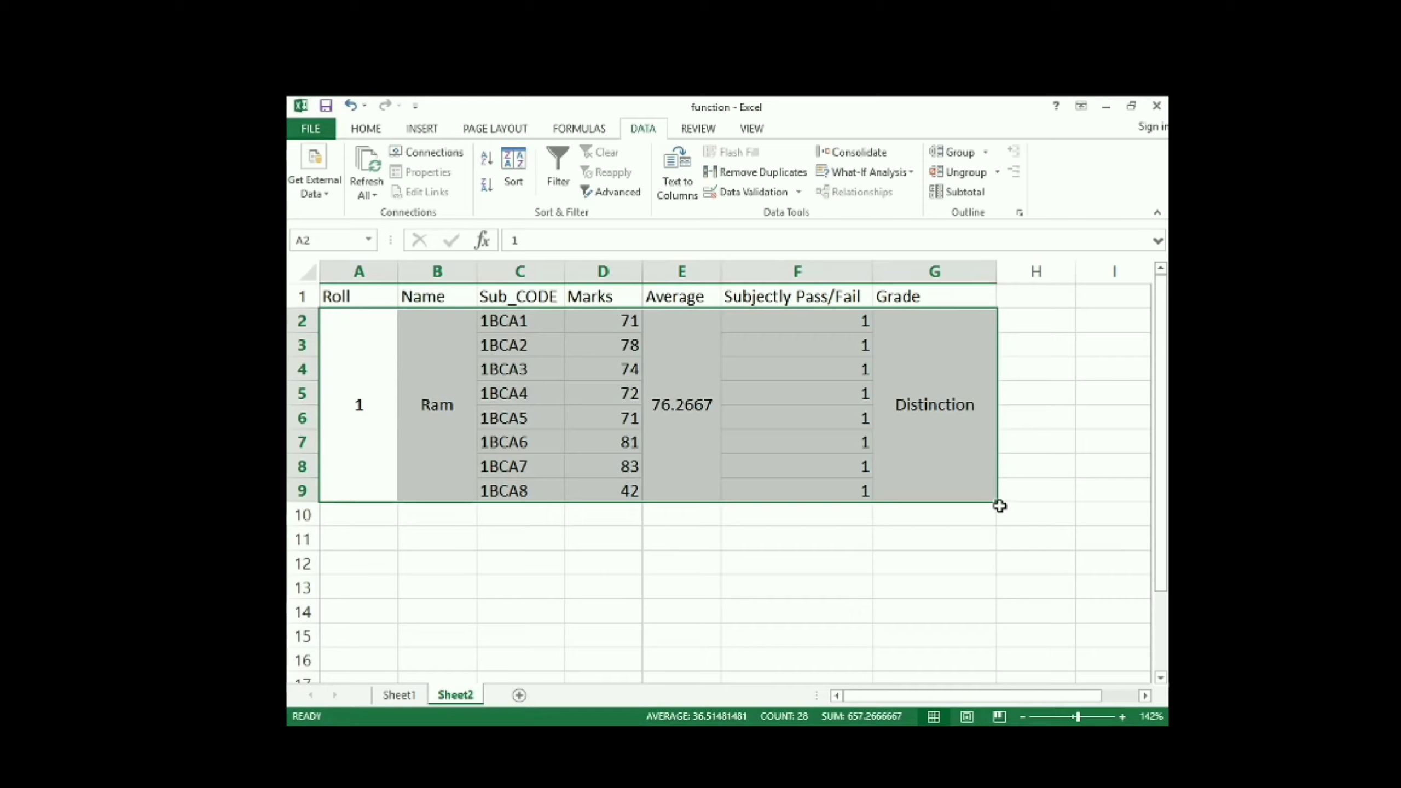
left_click_drag(996, 505, 992, 557)
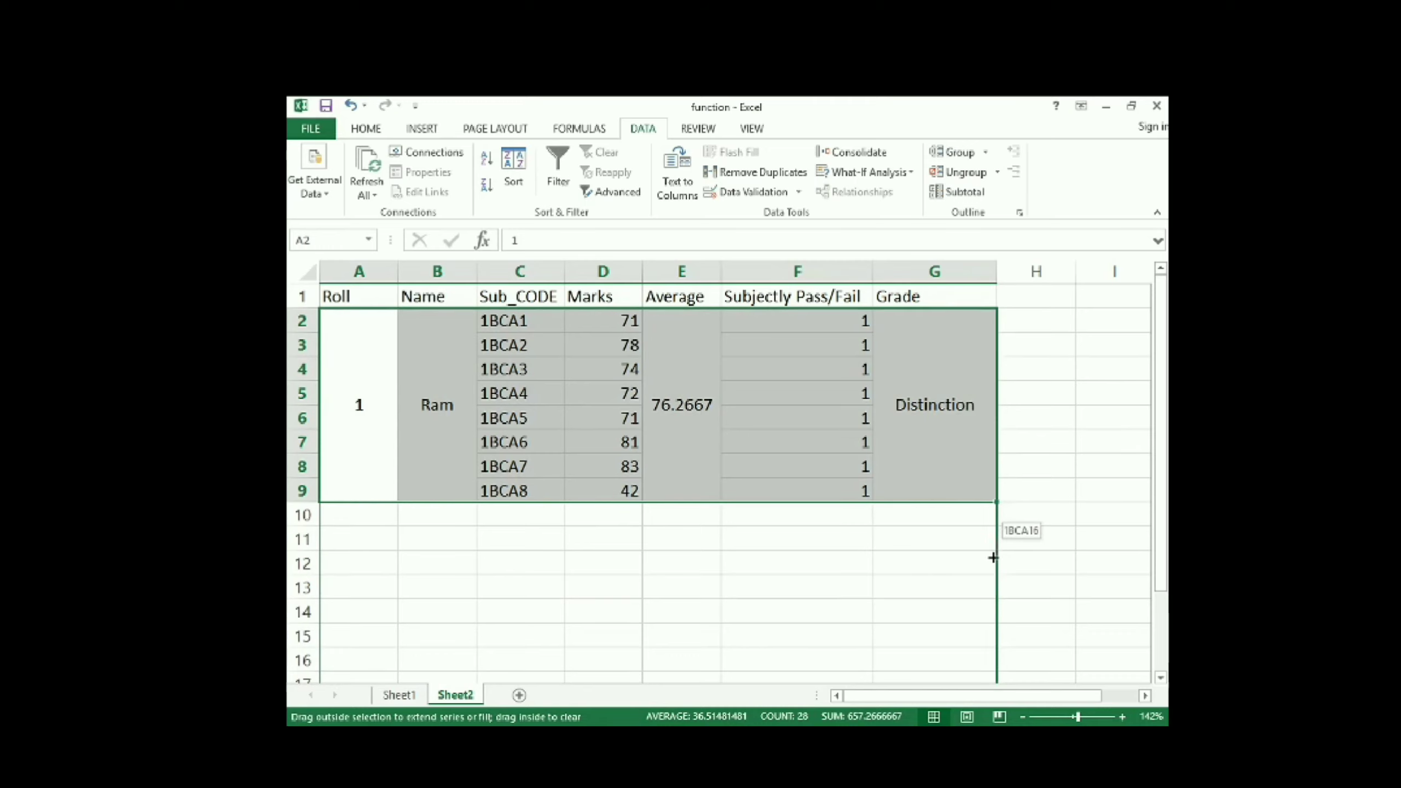
left_click_drag(991, 669, 993, 696)
scroll(969, 525, "up", 5)
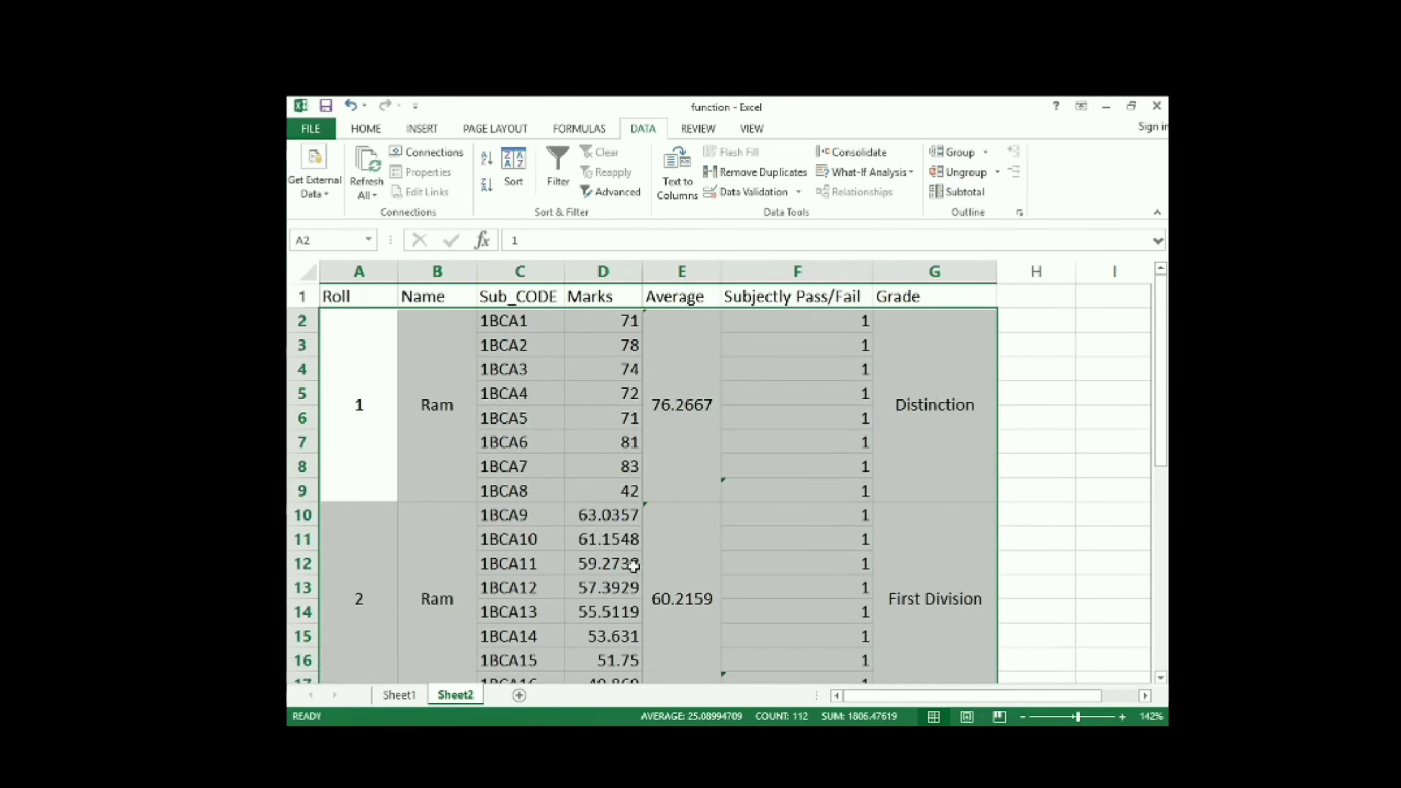
Step: Clear the filled contents of A10:G33, keeping the merged cell layout
left_click(368, 547)
left_click_drag(368, 546, 944, 294)
scroll(961, 457, "up", 20)
scroll(859, 530, "down", 4)
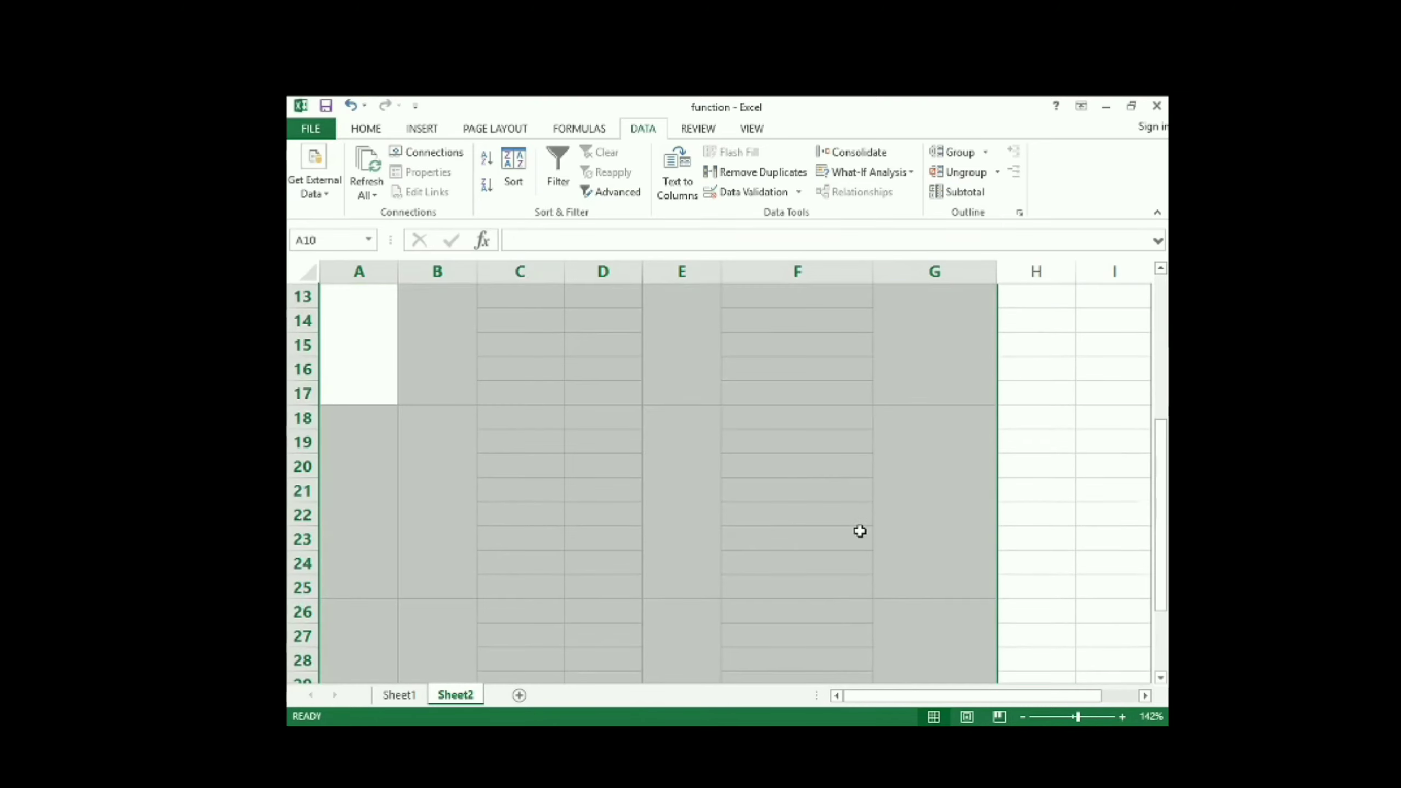
left_click(860, 530)
scroll(861, 528, "up", 4)
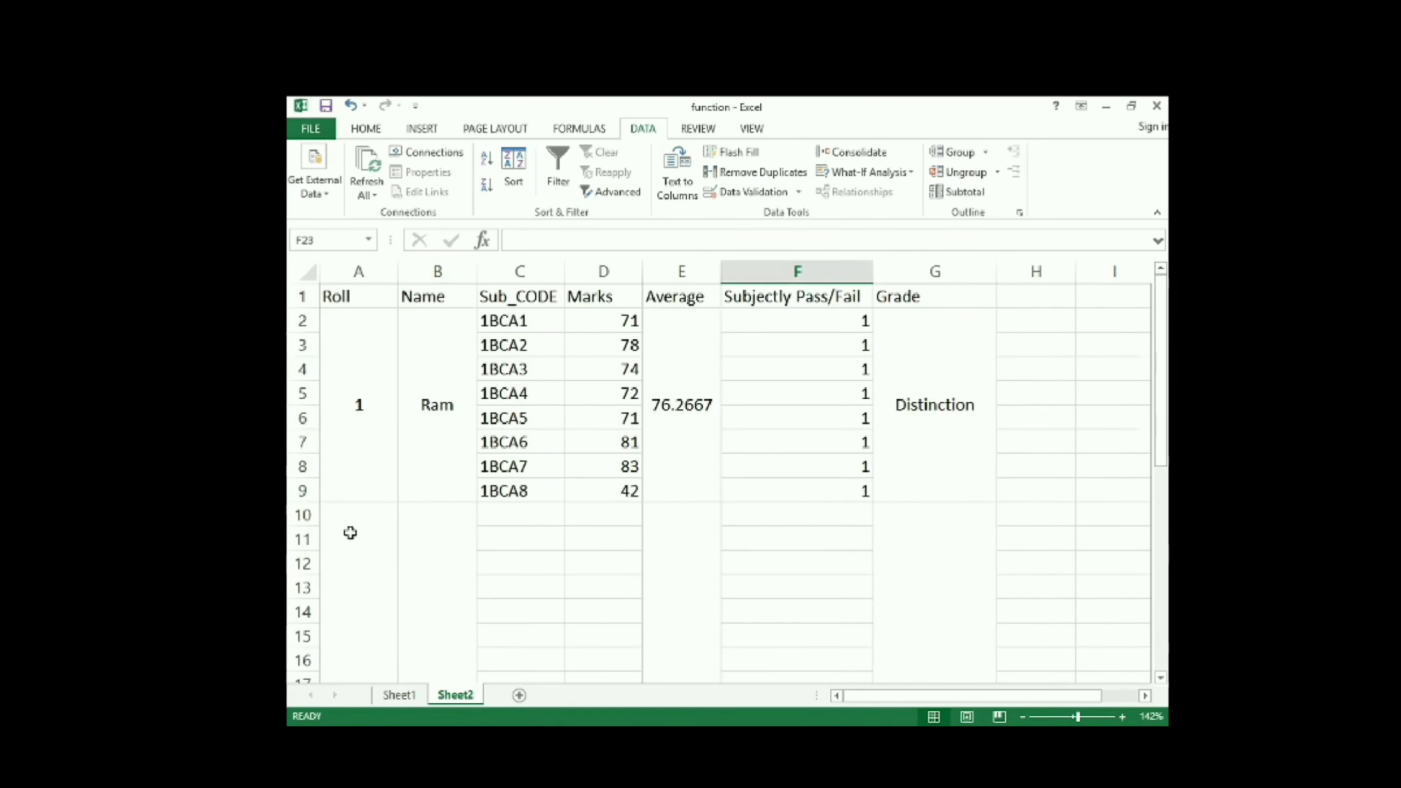
Step: Copy the subject codes in C2:C9 to C10:C17 for the second student
left_click_drag(522, 321, 536, 485)
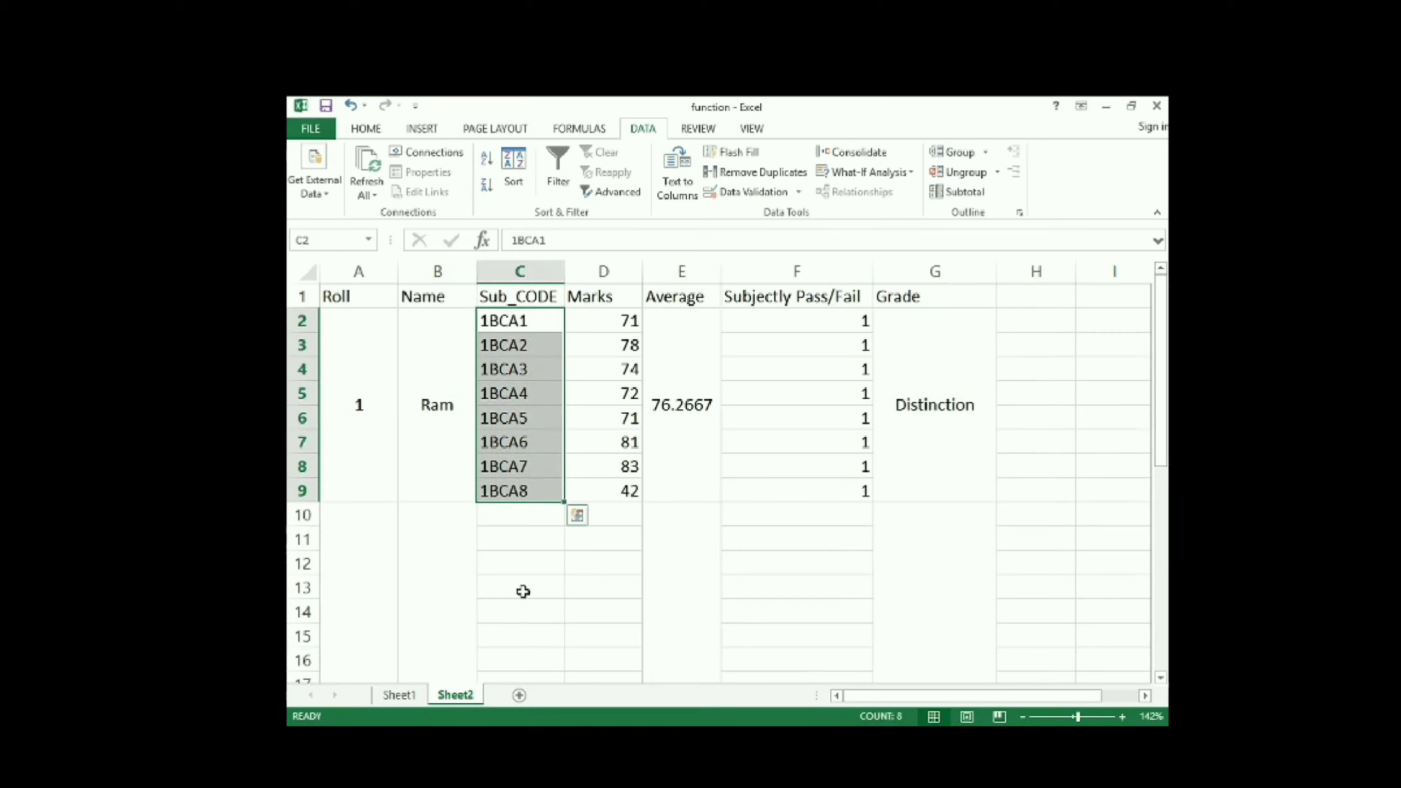
key("ctrl+c")
left_click(510, 518)
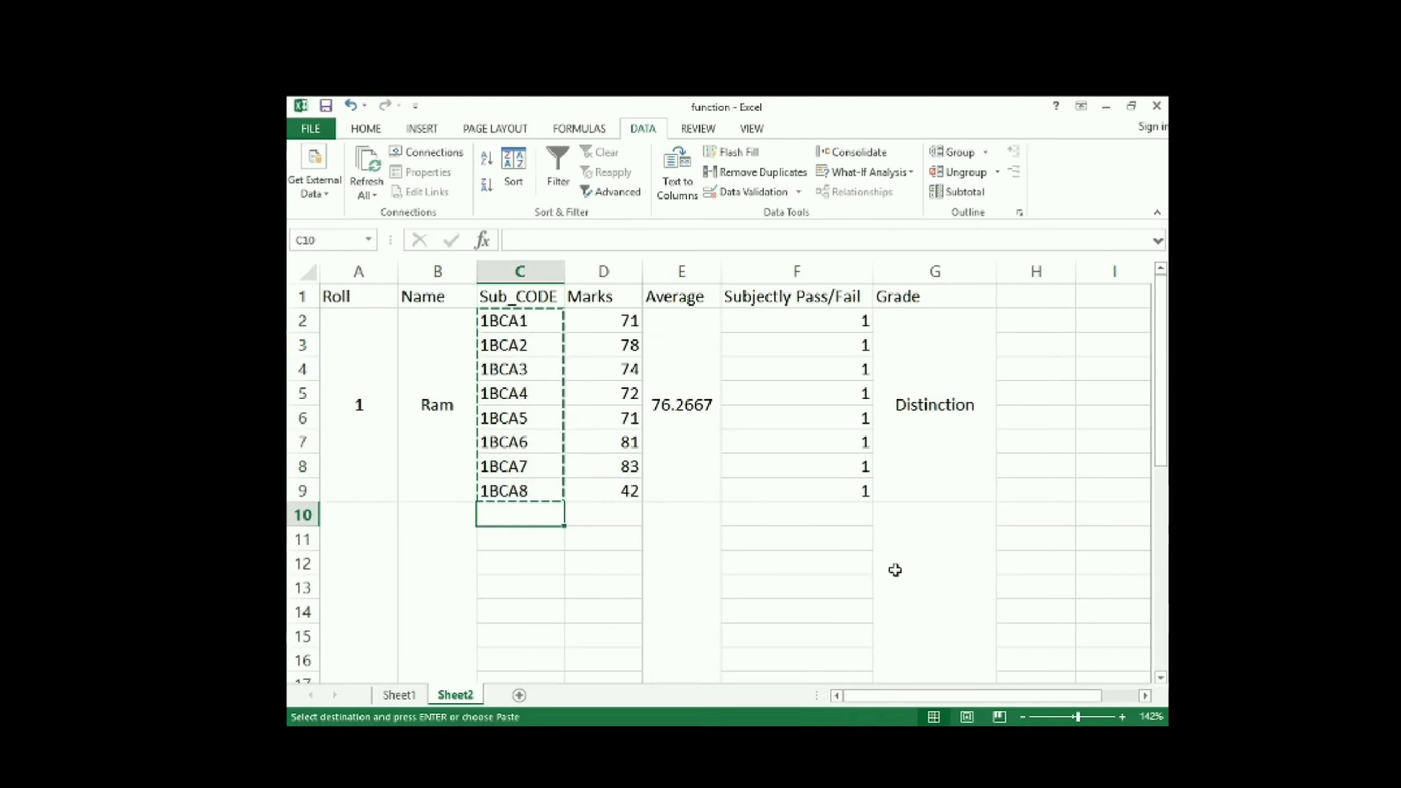
key("ctrl+v")
Step: Paste the copied subject codes into C18:C25 for the third student
key("Down")
key("Down")
key("Down")
key("Down")
key("Down")
key("Down")
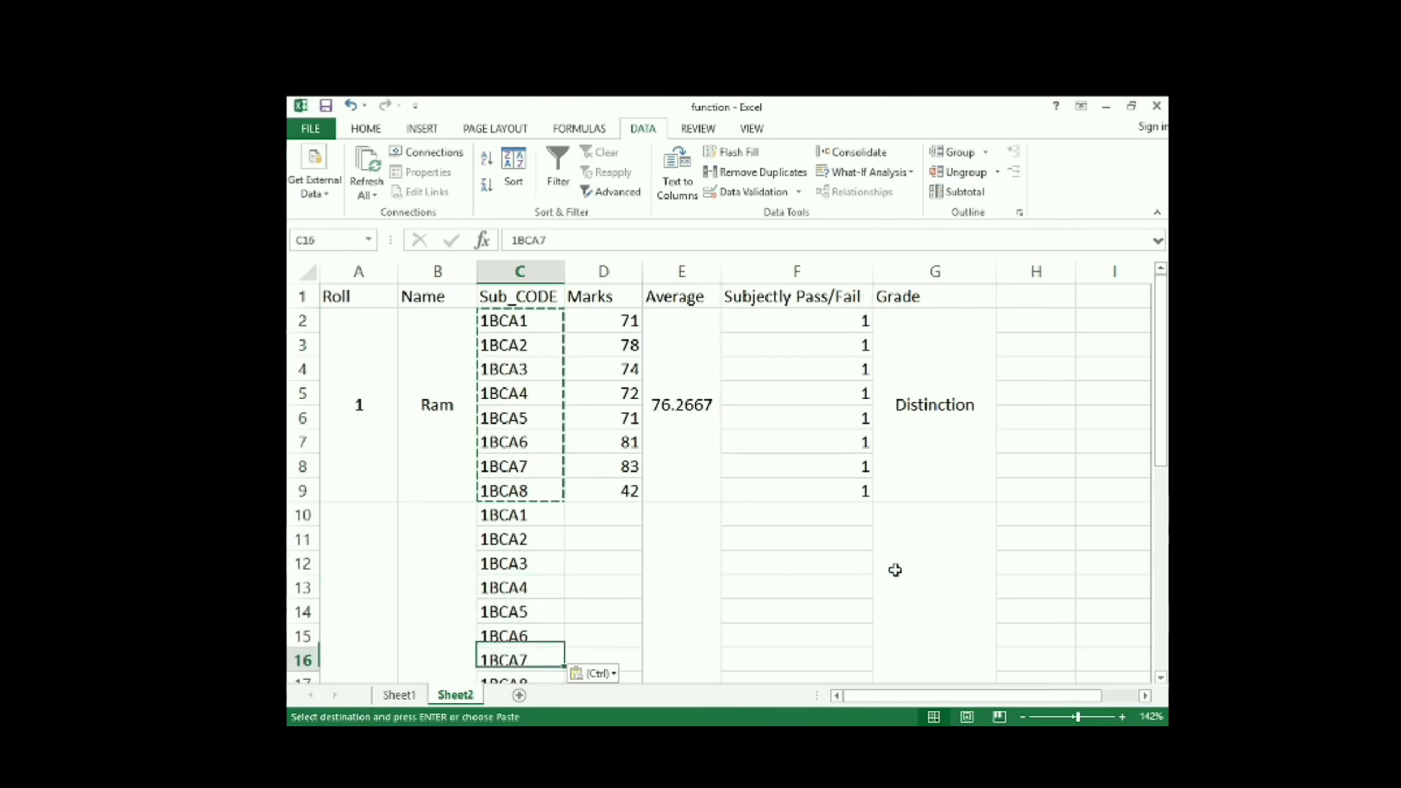
key("Down")
key("Down")
key("Down")
key("Down")
key("Up")
key("Up")
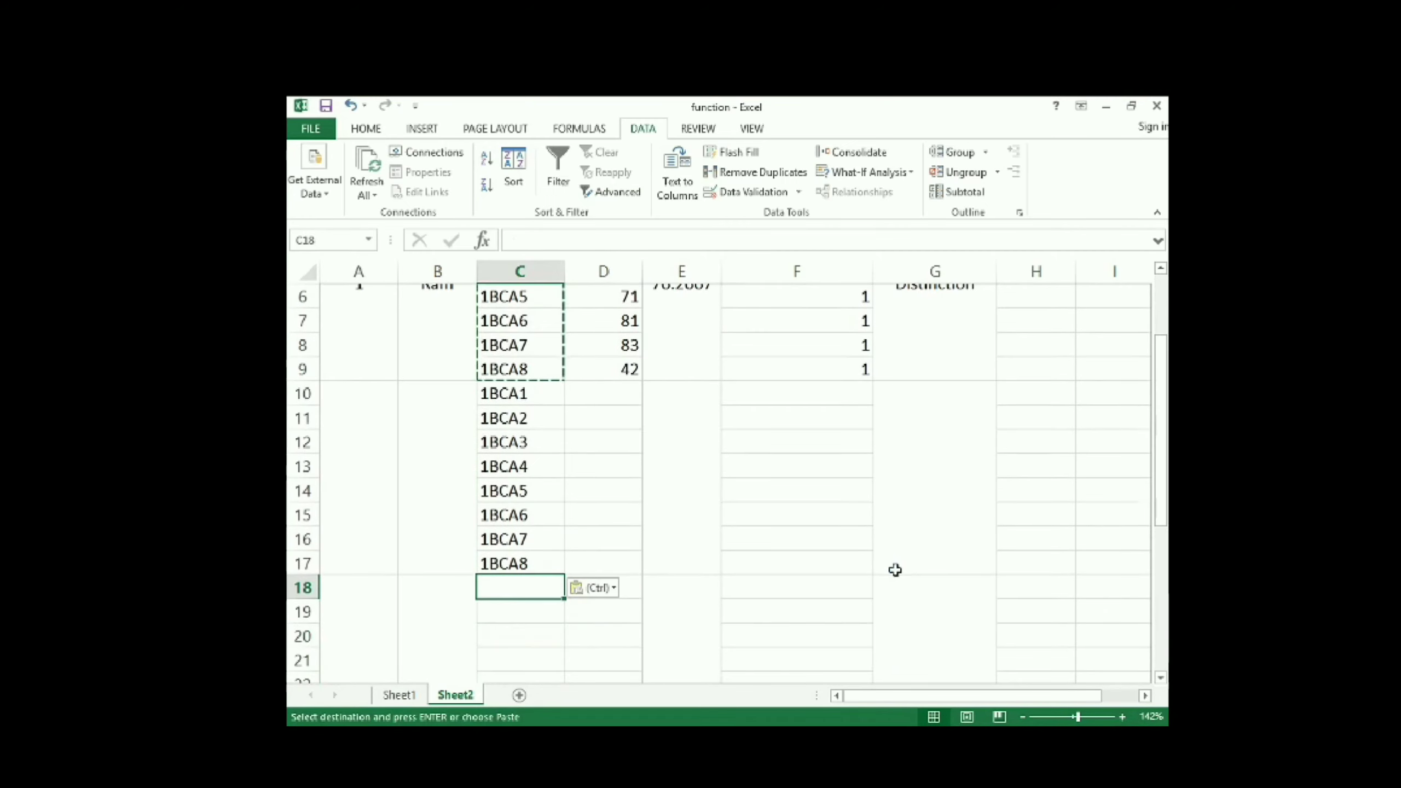
key("ctrl+v")
Step: Paste the copied subject codes into C26:C33 for the fourth student
key("Down")
key("Down")
key("Down")
key("Down")
key("Down")
key("Down")
key("Down")
key("Down")
key("Down")
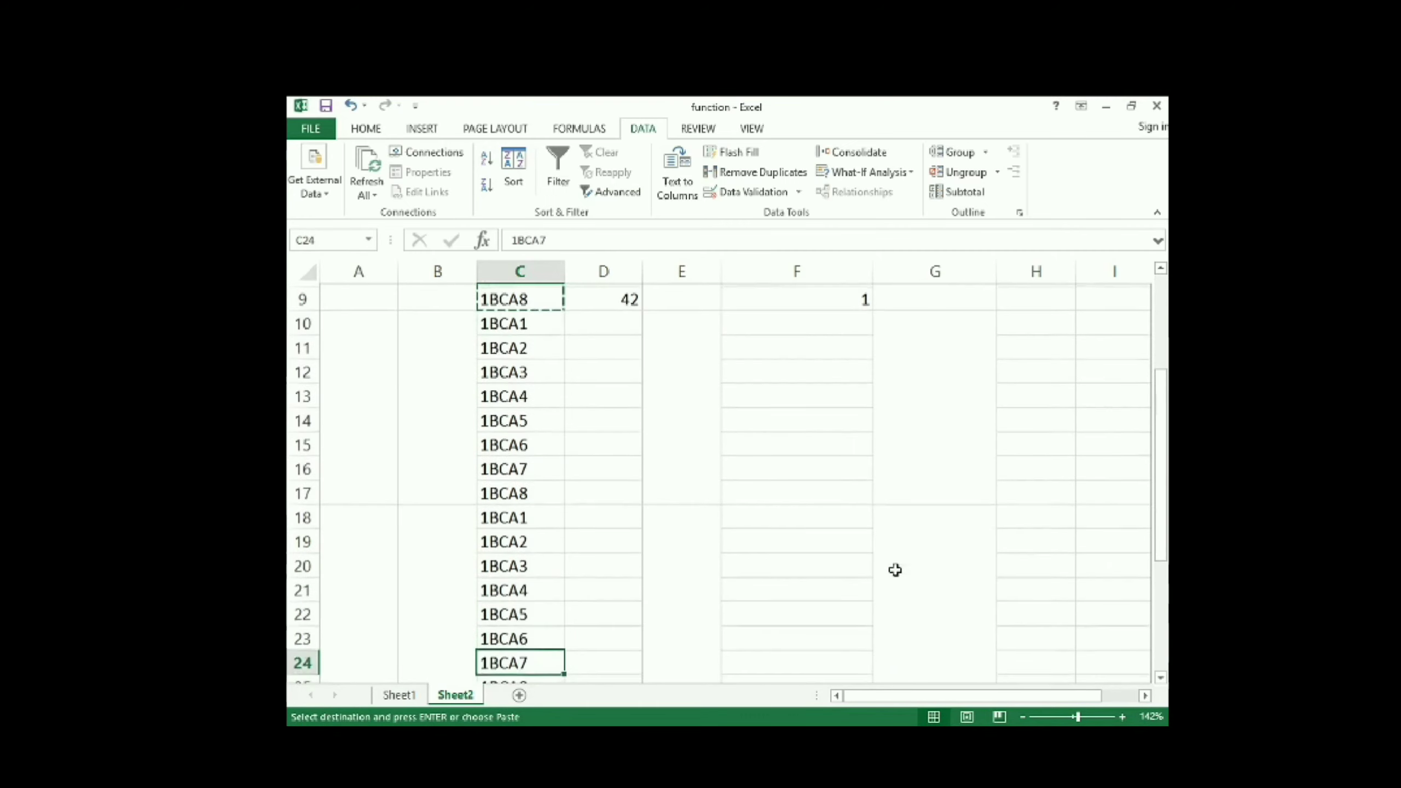
key("Up")
key("ctrl+v")
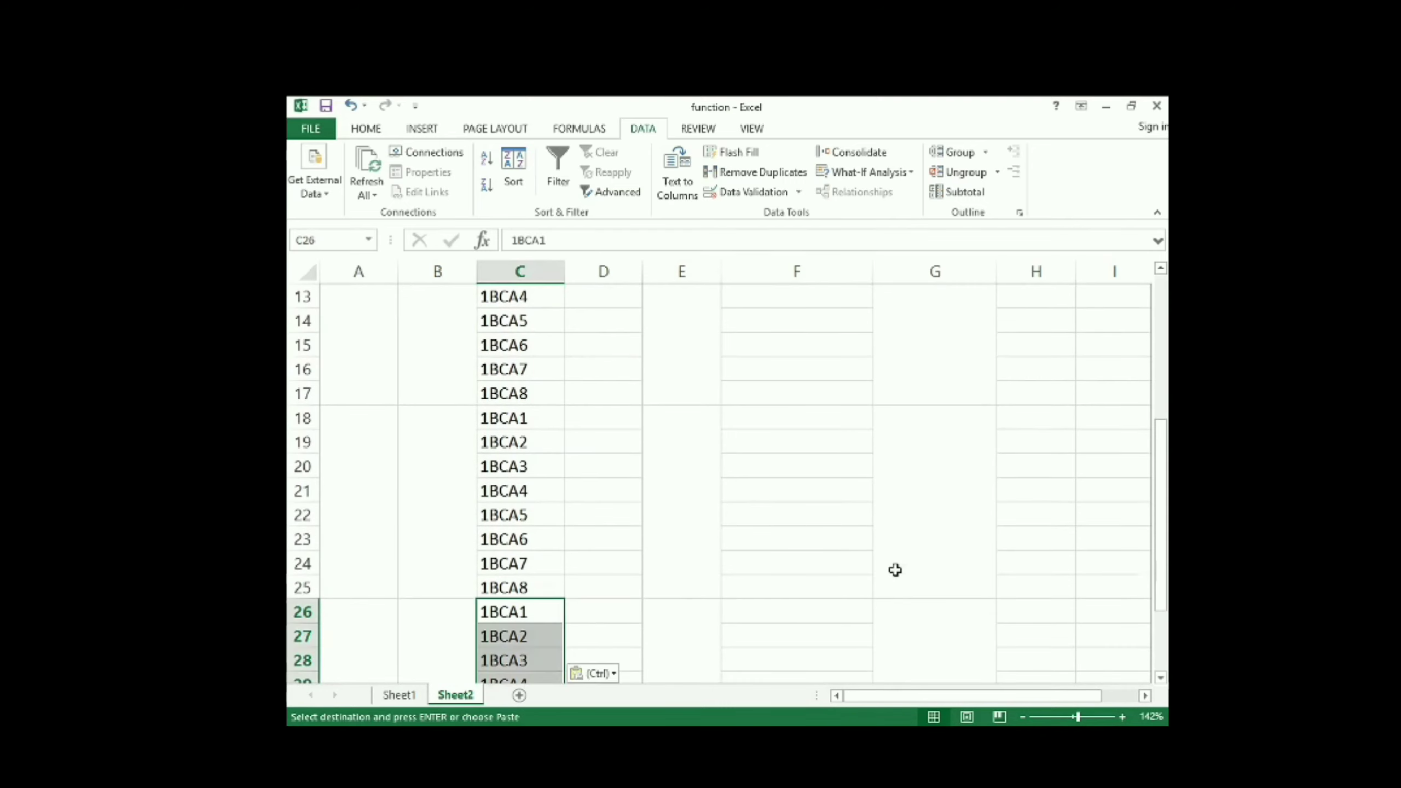
key("Down")
key("Down")
key("Down")
key("Down")
key("Down")
key("Down")
key("Down")
key("Down")
key("Down")
key("Down")
key("Down")
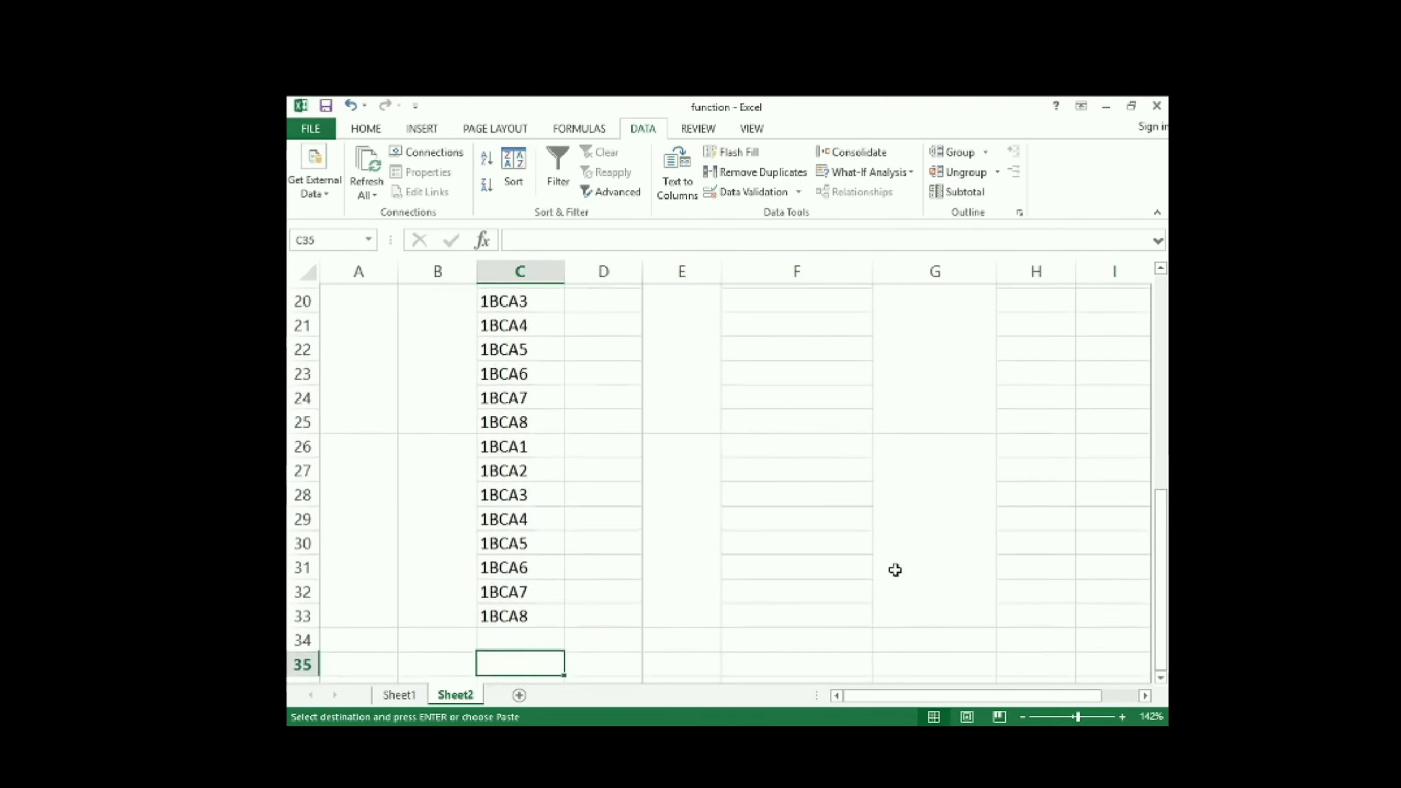
key("Up")
key("Up")
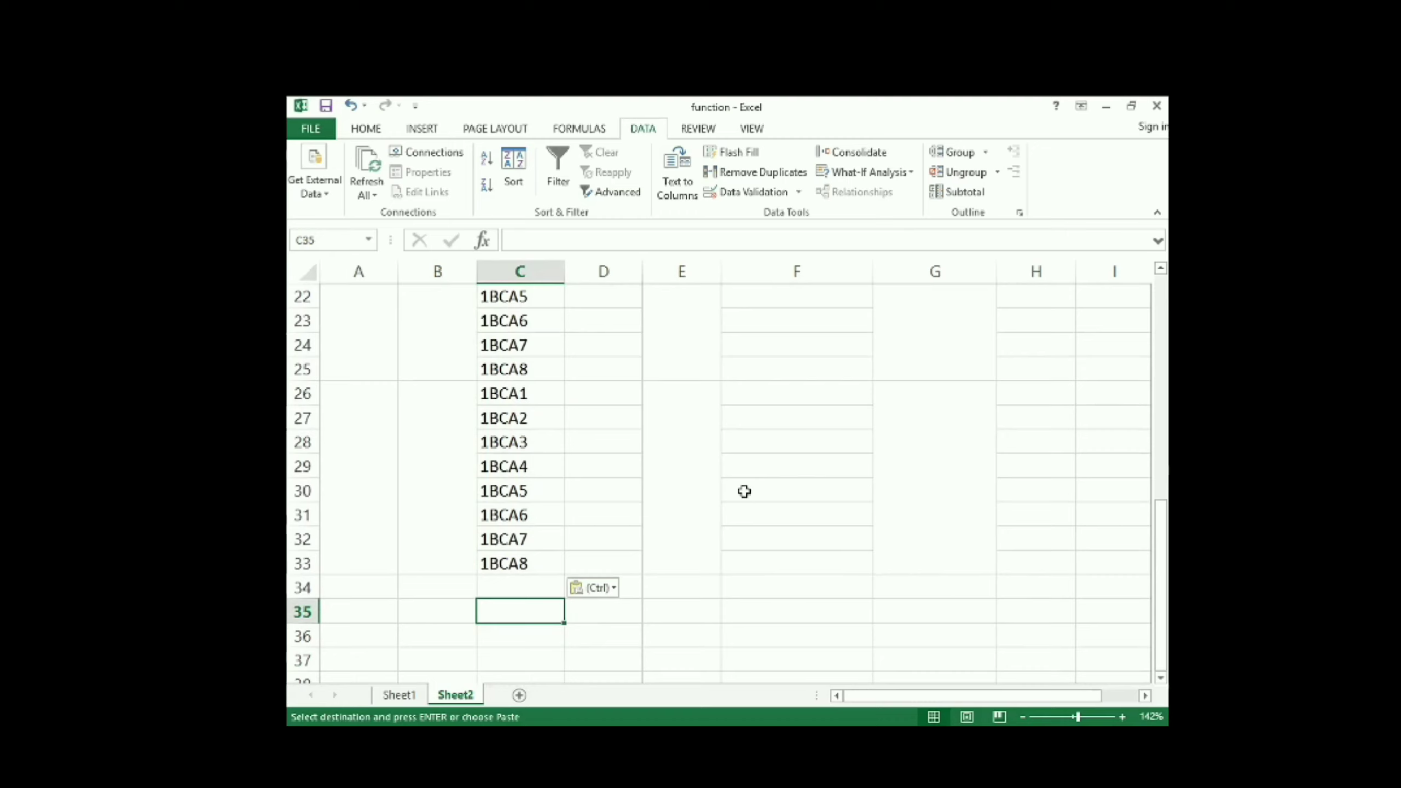
Step: End the copy mode and enter roll number 2 in A10 and the second student's name in B10
scroll(744, 489, "up", 7)
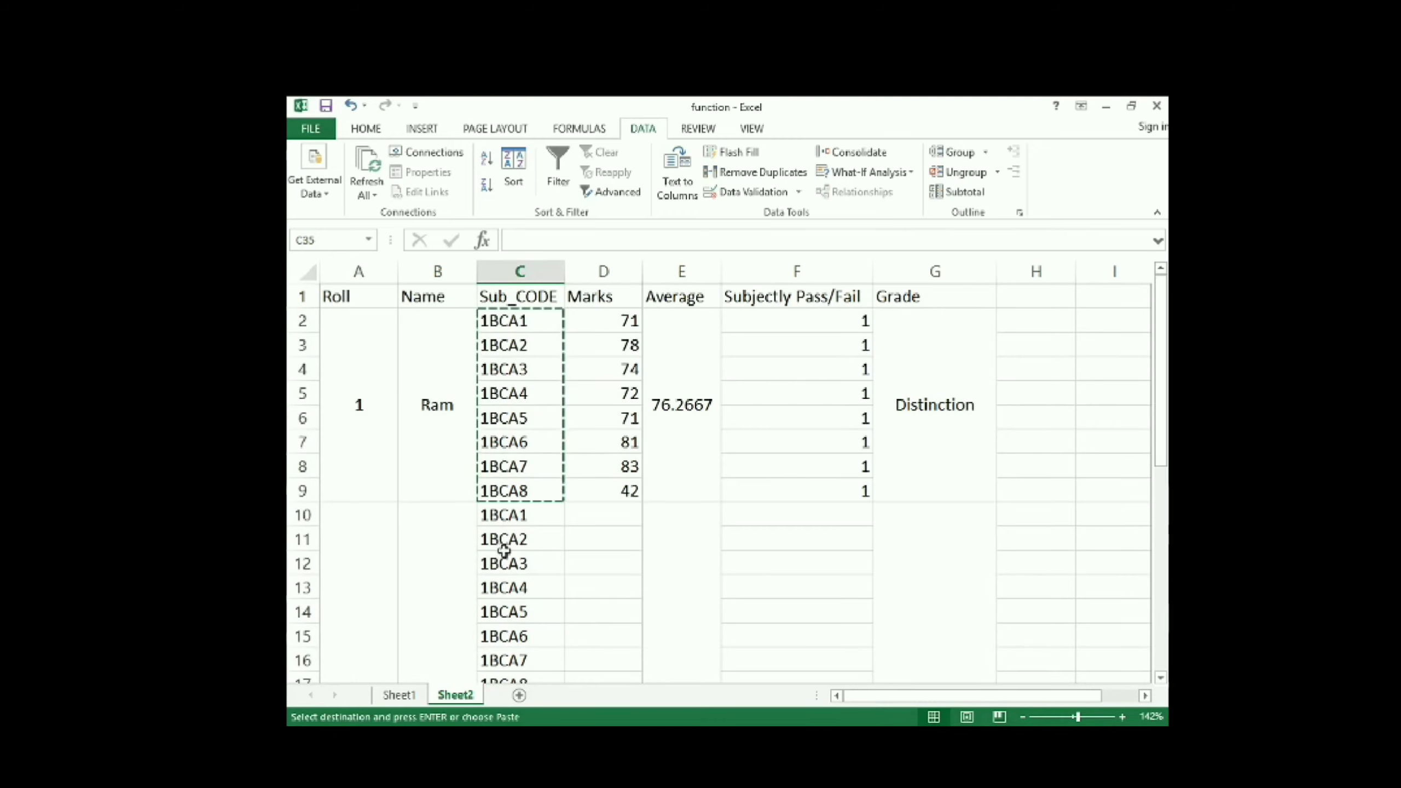
left_click(377, 582)
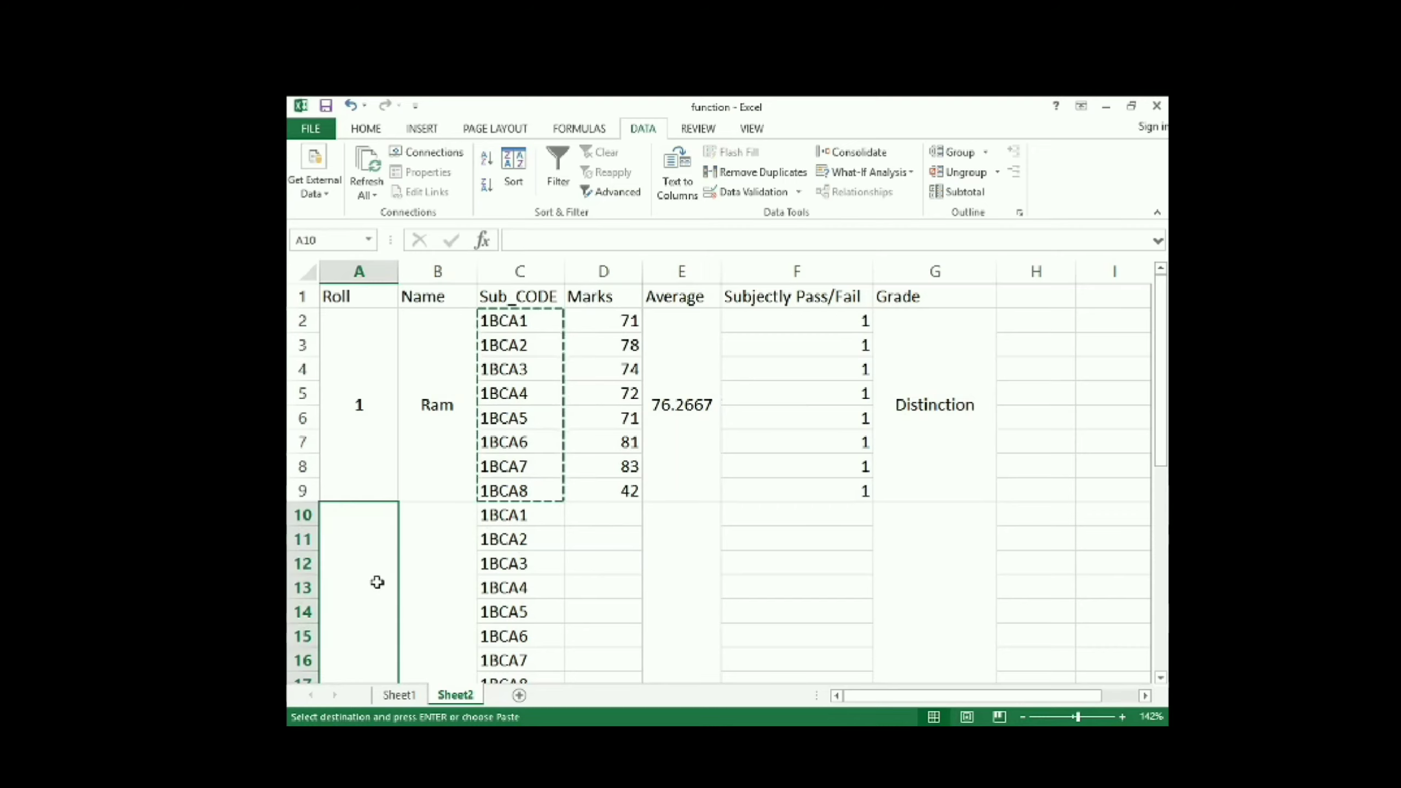
key("Escape")
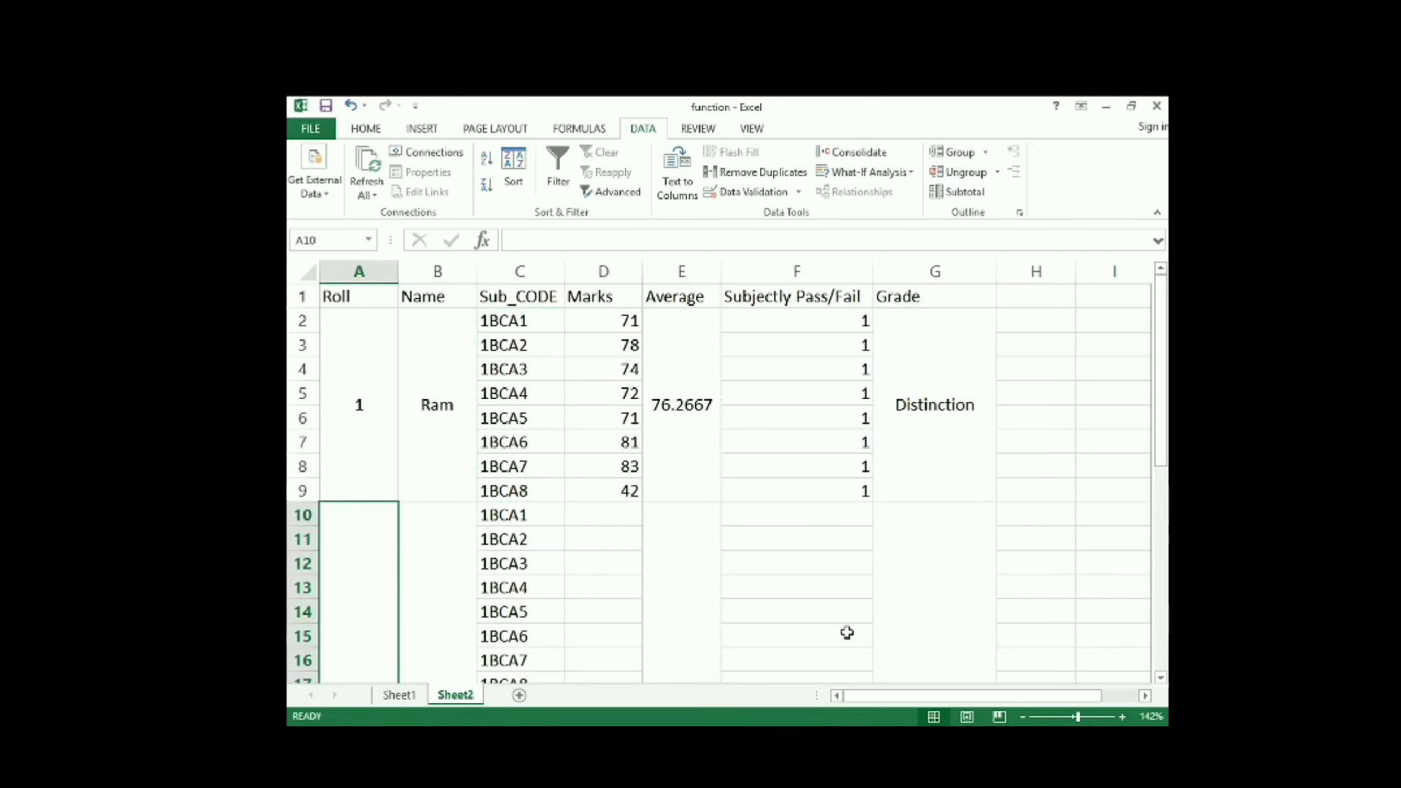
type("2")
key("Tab")
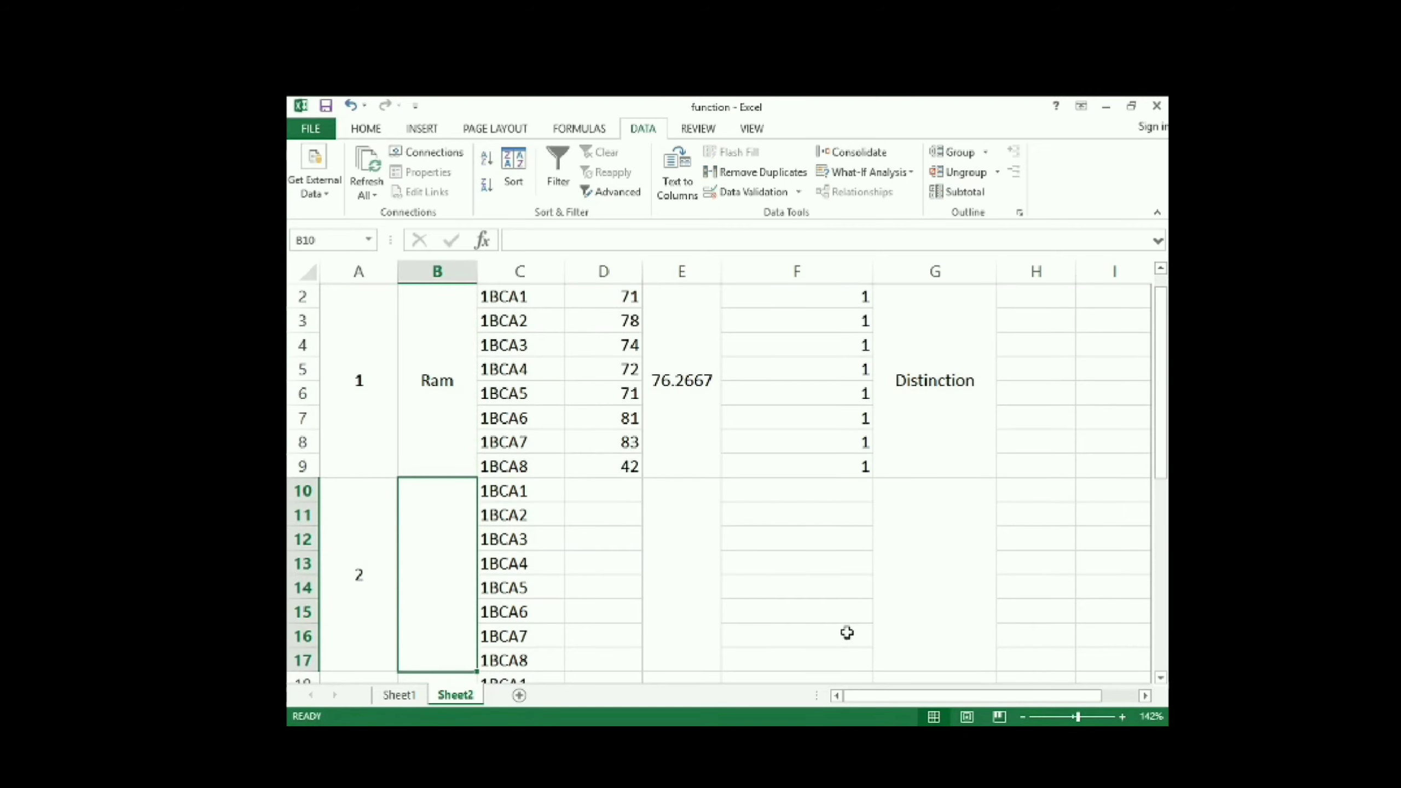
type("Shyam")
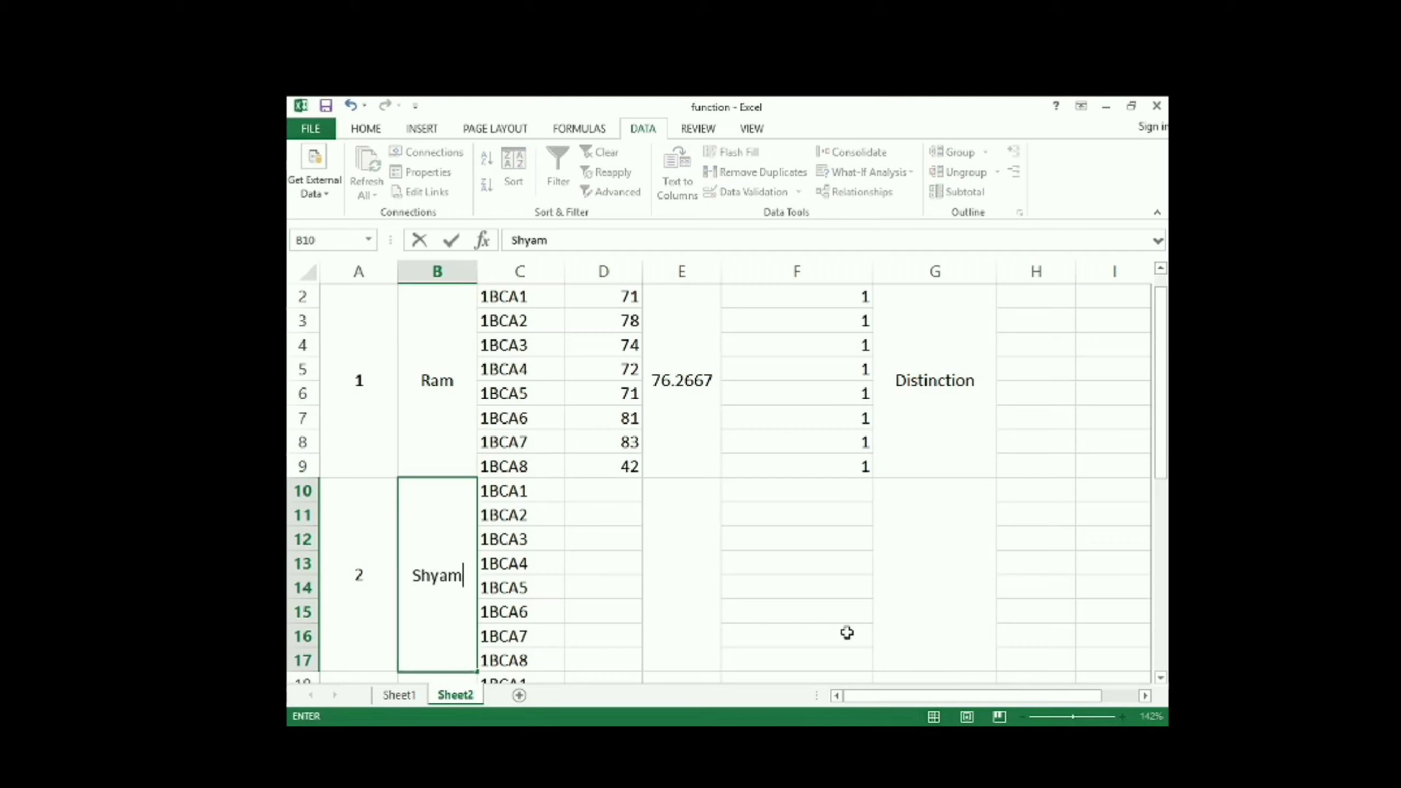
left_click(611, 490)
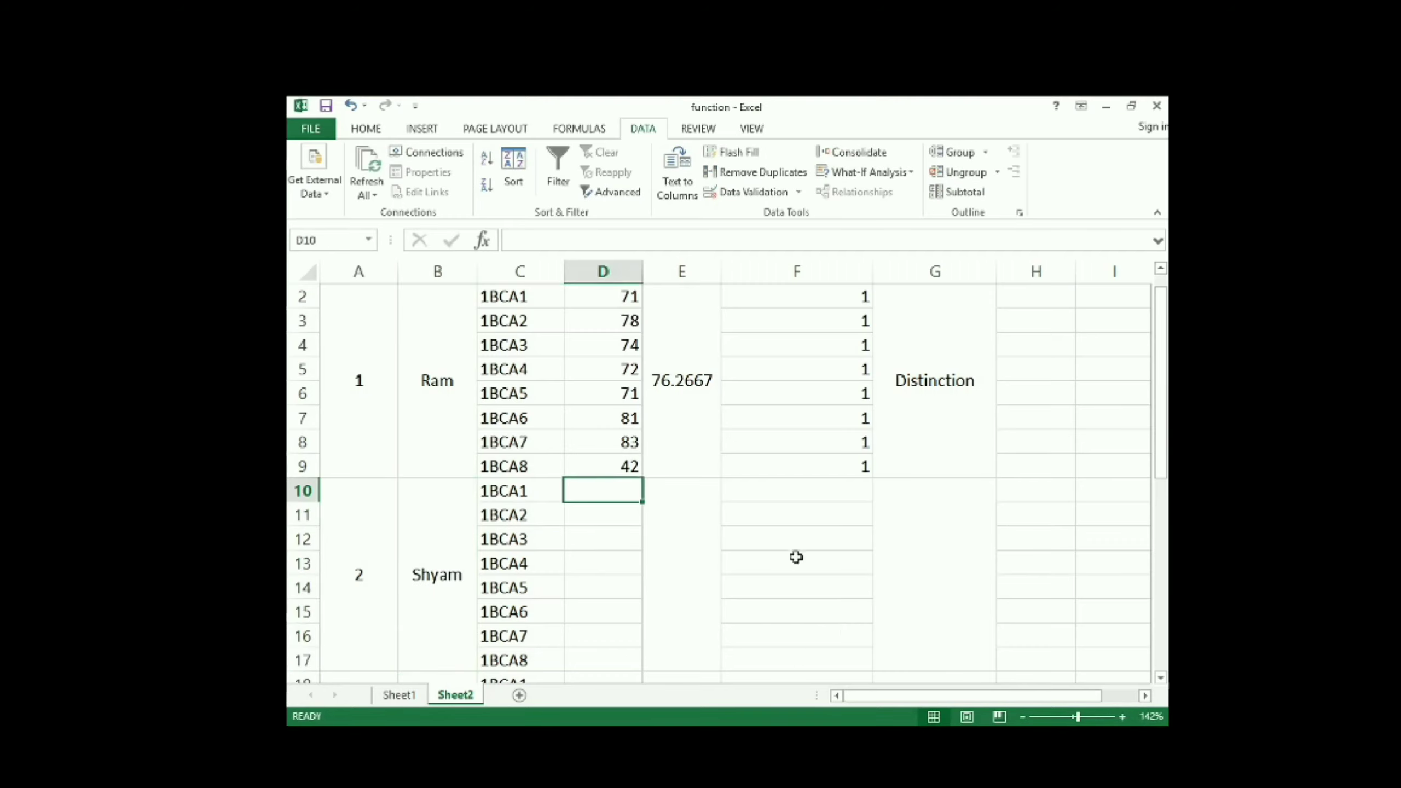
Step: Check the first student's Average formula in E2 and return to the second student's 1BCA1 marks cell
left_click(679, 423)
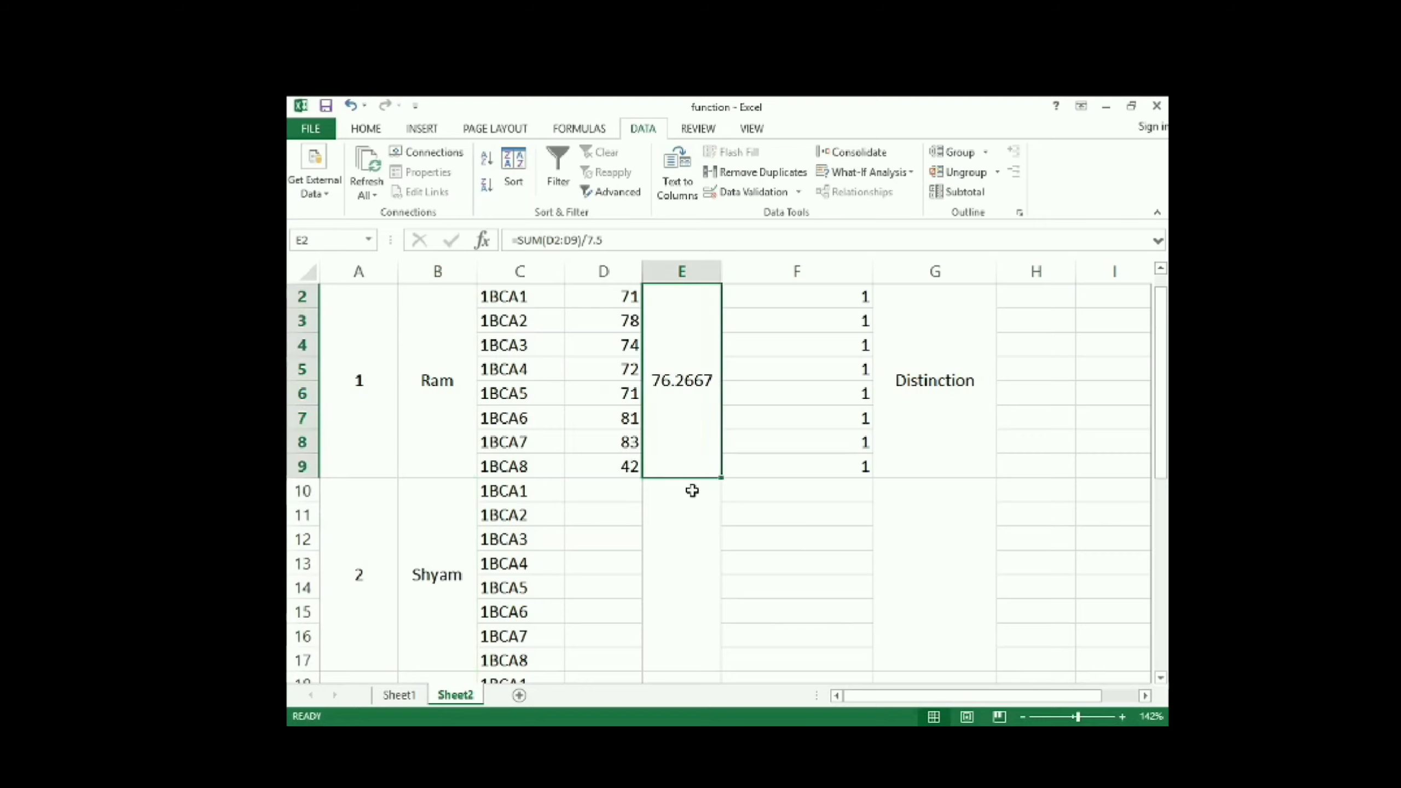
left_click(609, 492)
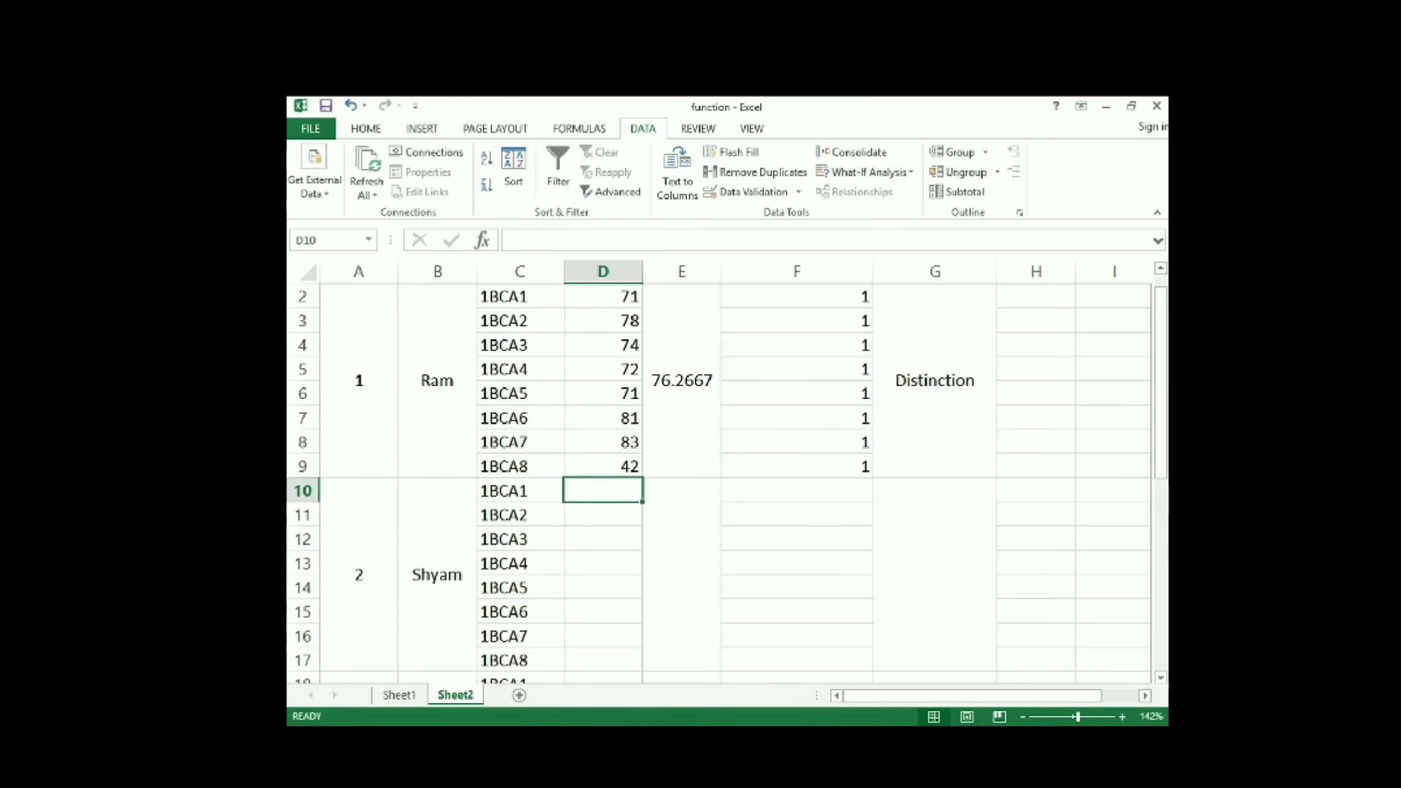
Step: Enter the marks 56, 65, 63, 68, 69 and 75 in D10:D15 for the second student's subjects 1BCA1 to 1BCA6
type("56")
key("Return")
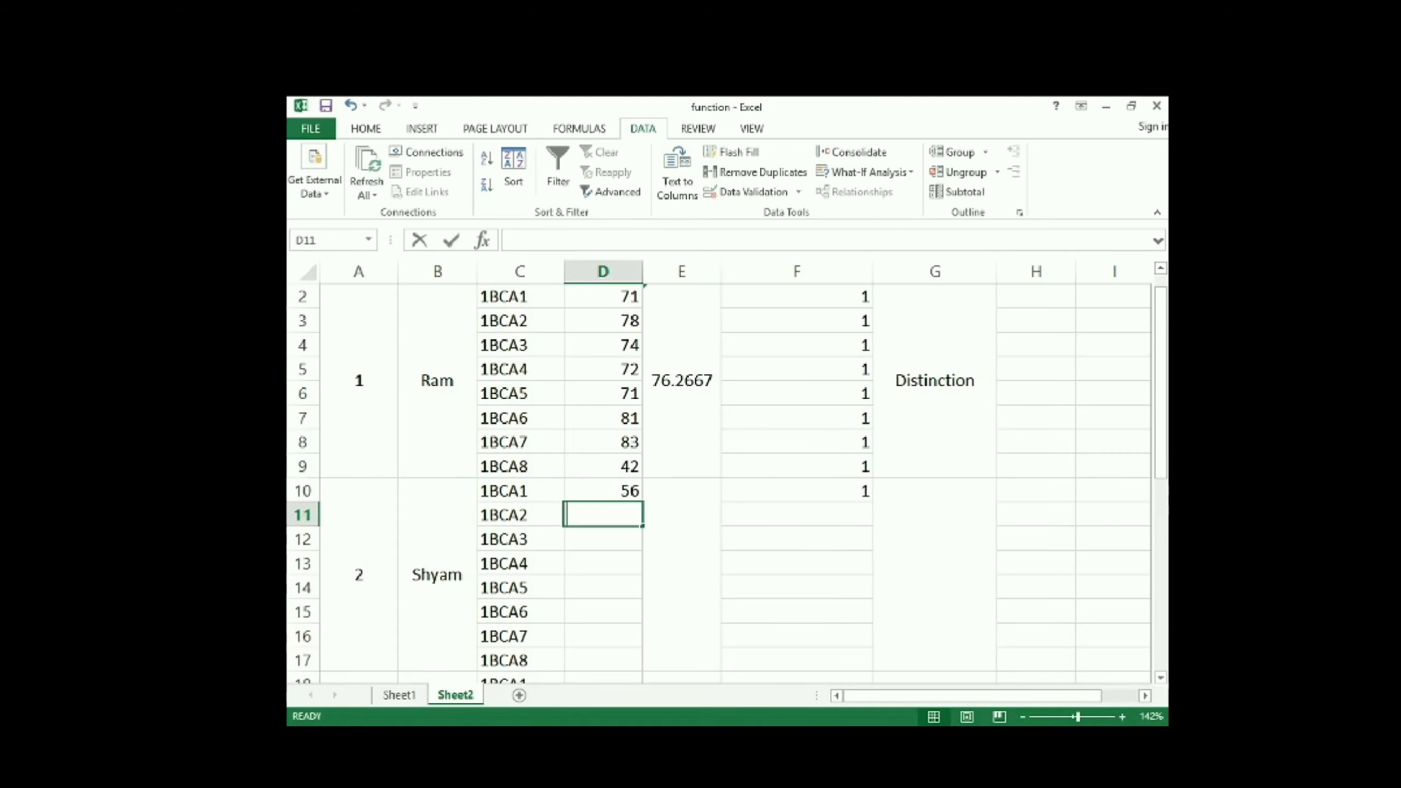
type("65")
key("Return")
type("63")
key("Return")
type("68")
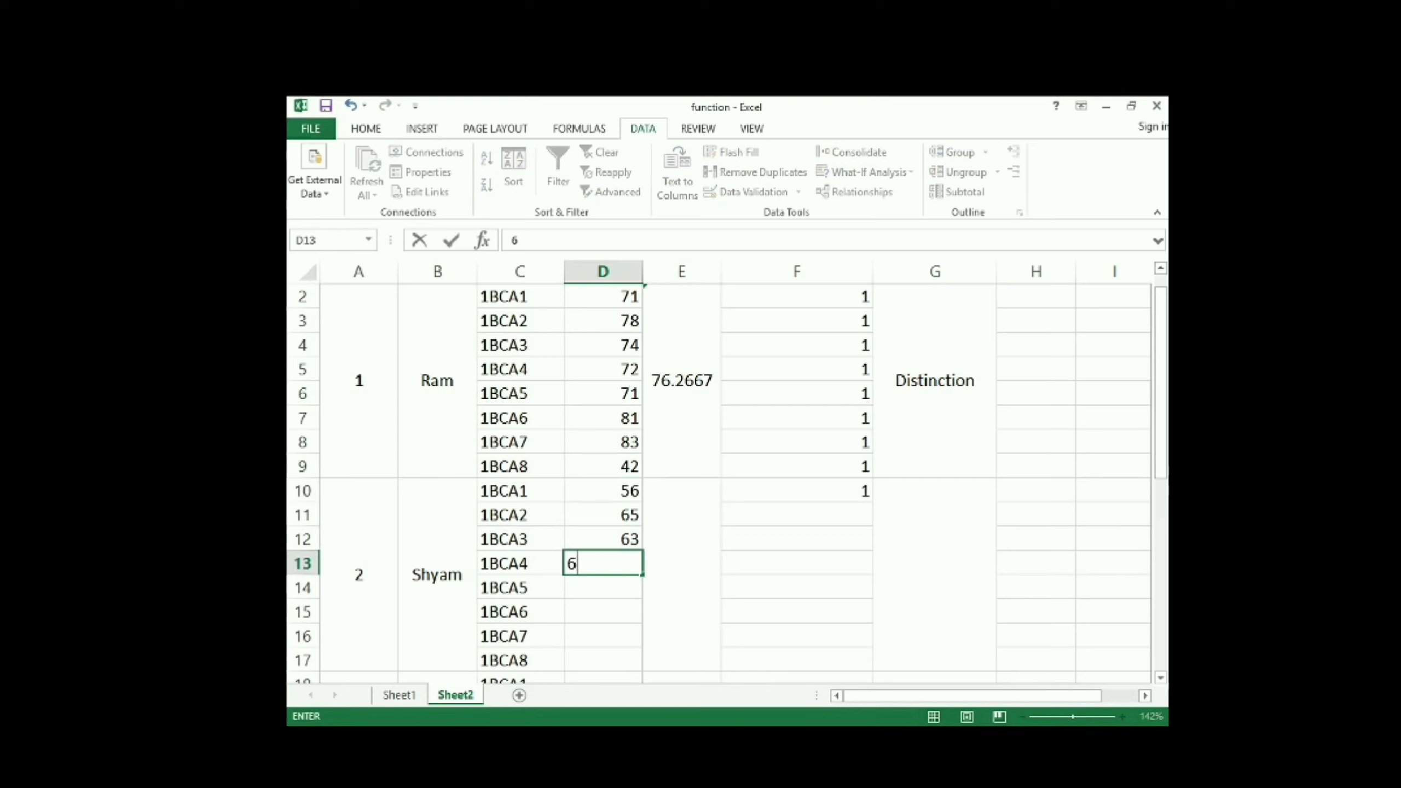
key("Return")
type("69")
key("Return")
type("75")
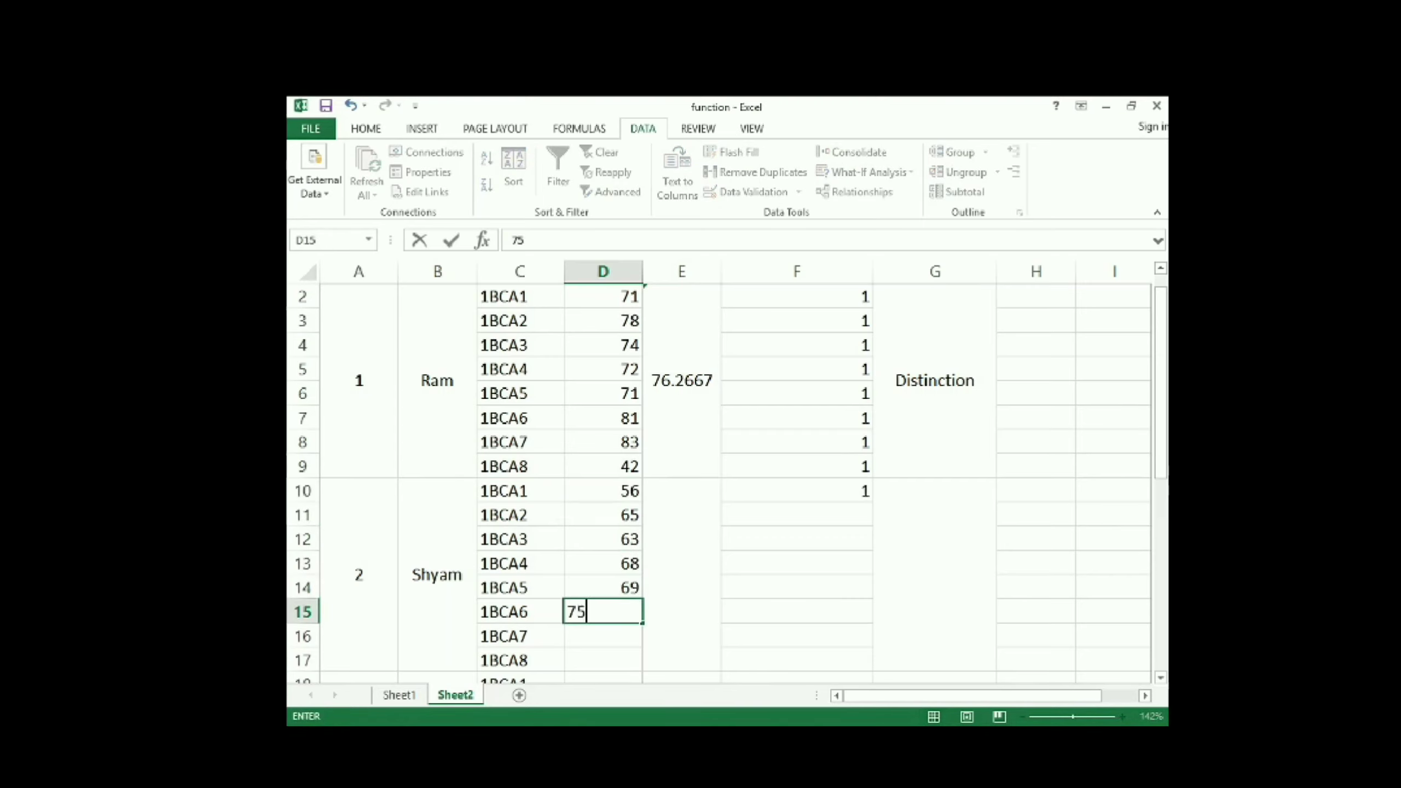
key("Return")
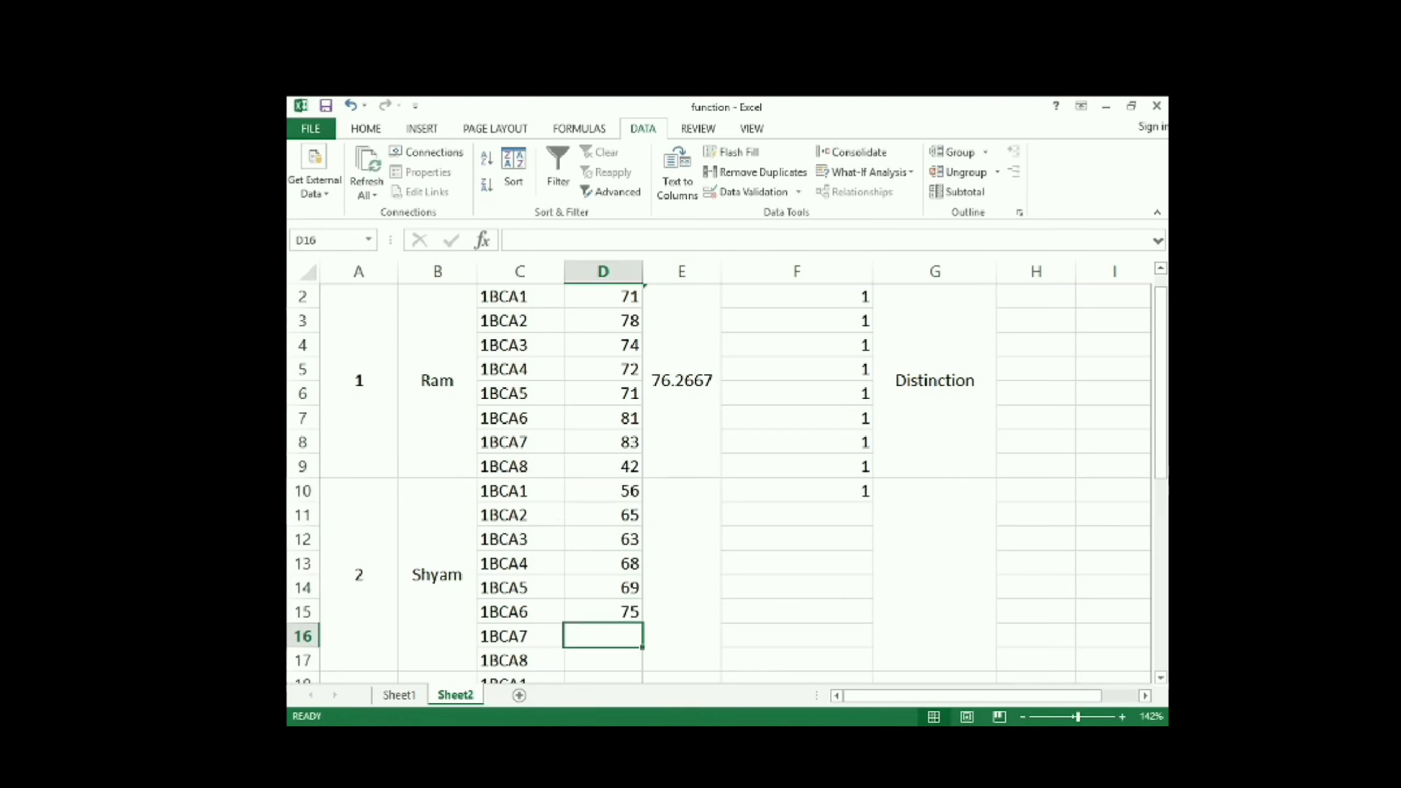
Step: Change the second student's 1BCA6 mark in D15 to 83 and enter 85 for 1BCA7 and 43 for 1BCA8
key("Up")
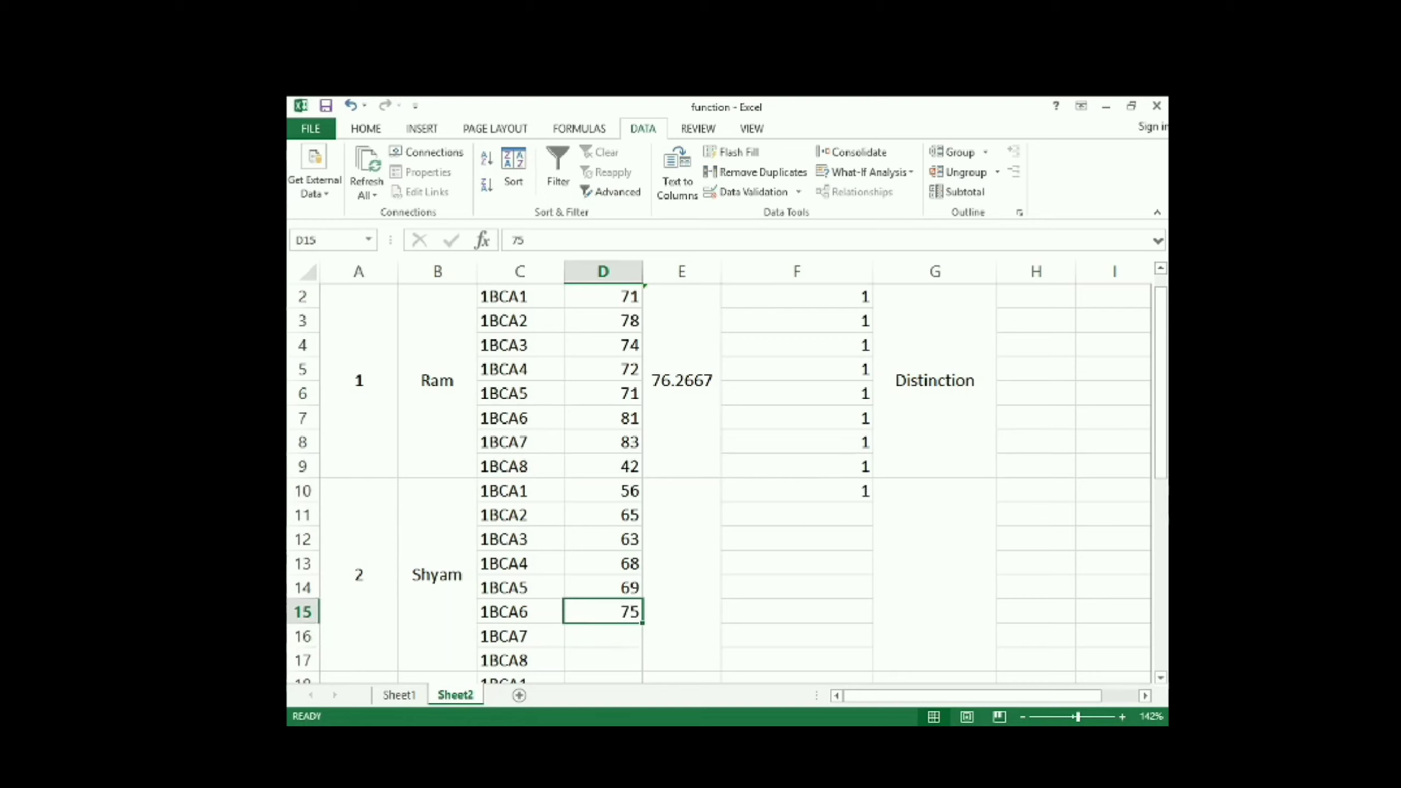
type("83")
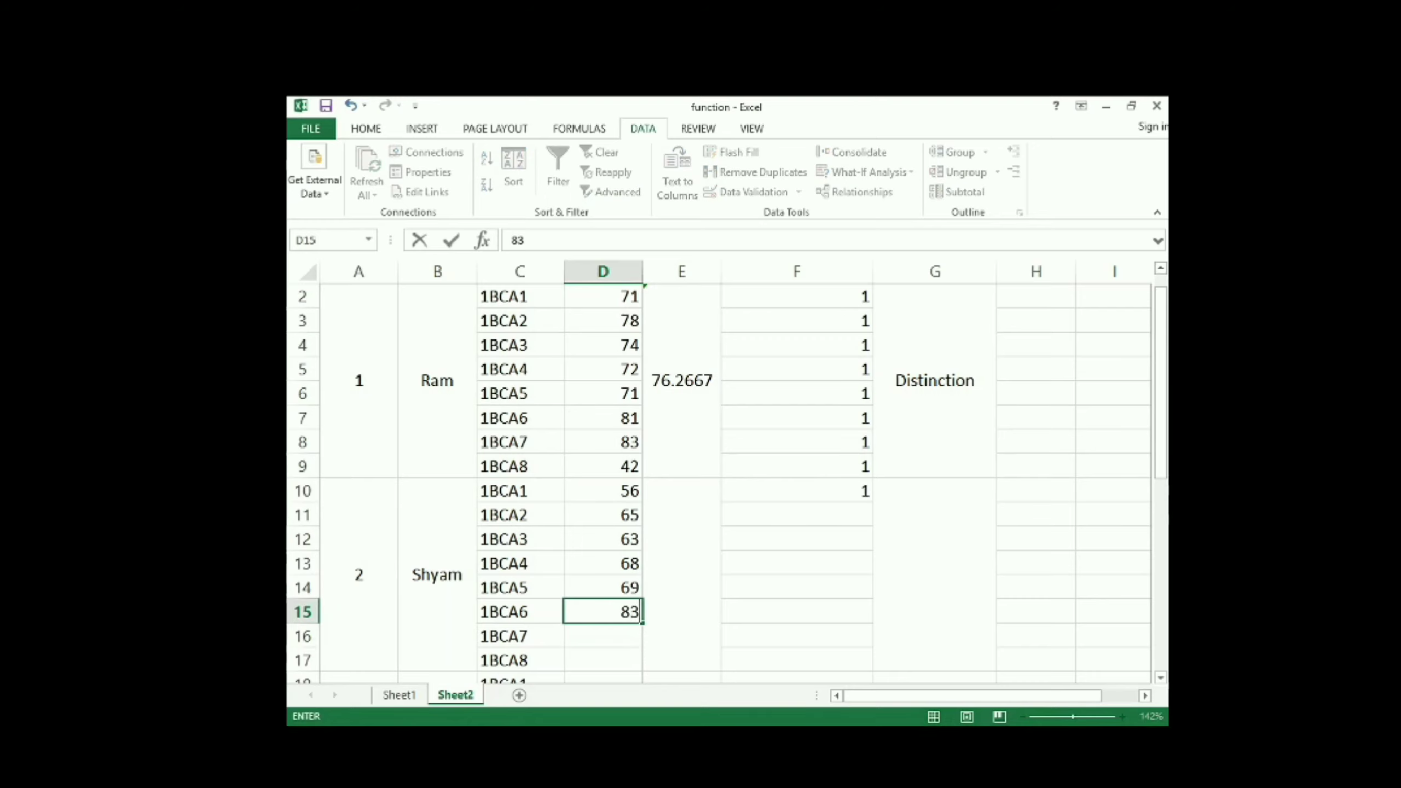
key("Return")
type("85")
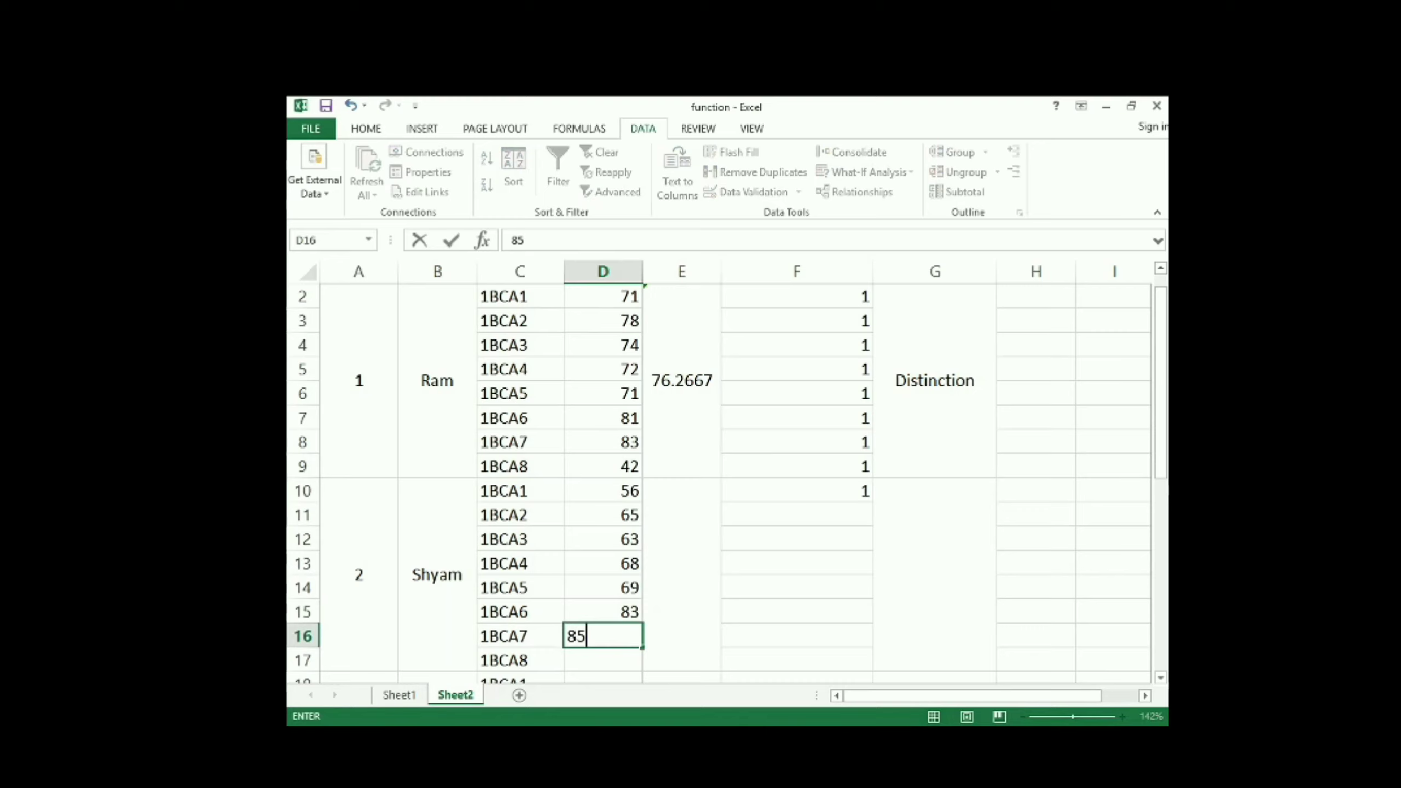
key("Return")
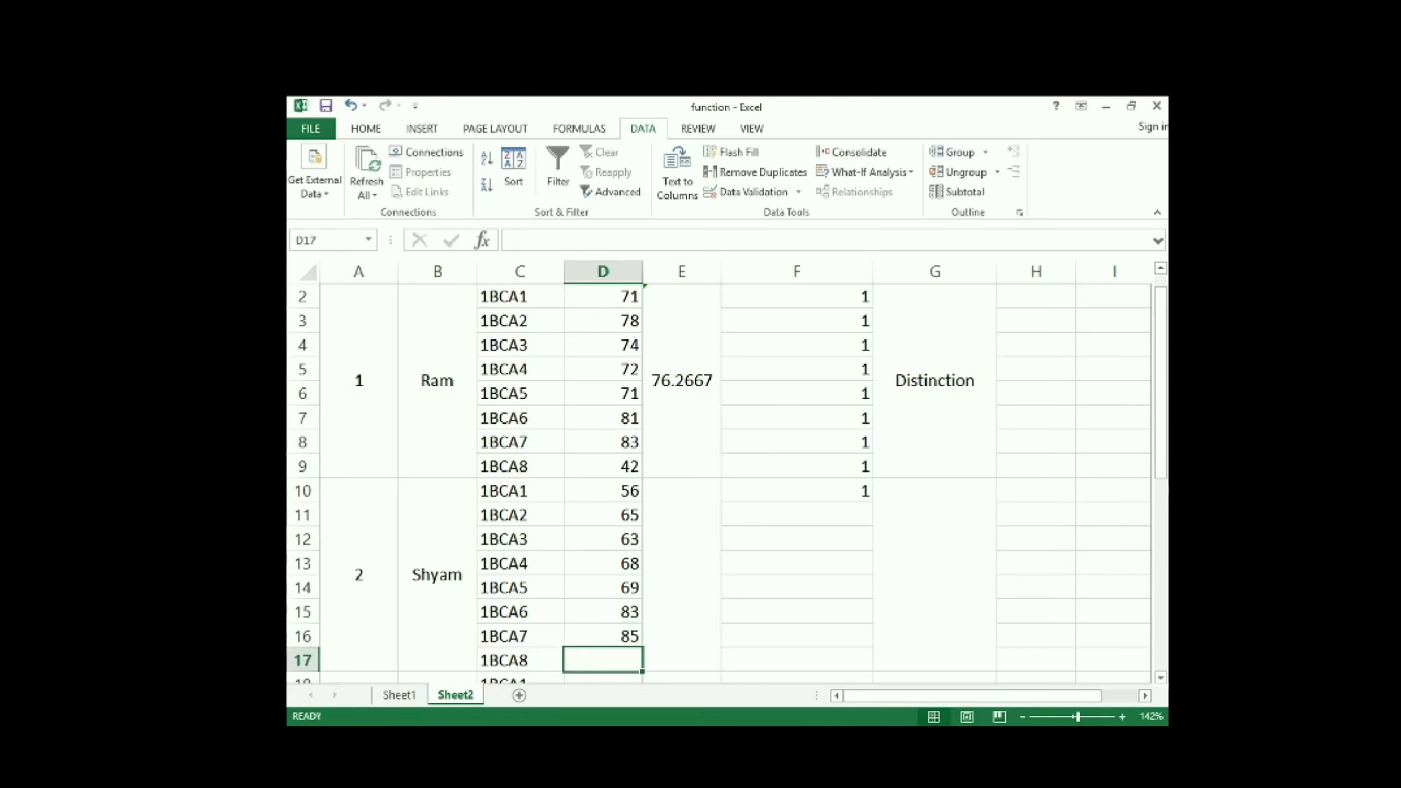
type("43")
key("Return")
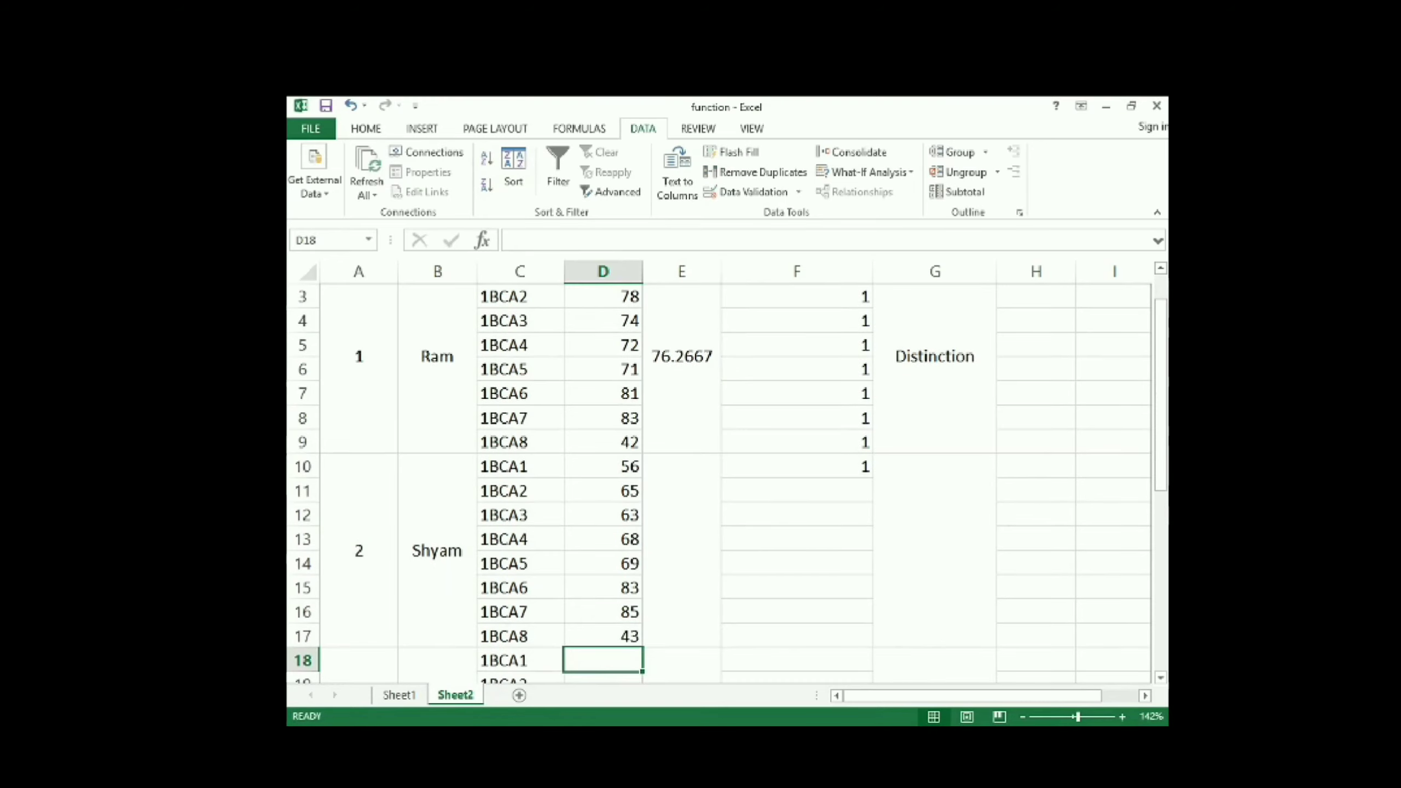
Step: Fill the Average formula from the first student's merged cell E2 down to the second student's cell E10
scroll(1132, 484, "down", 3)
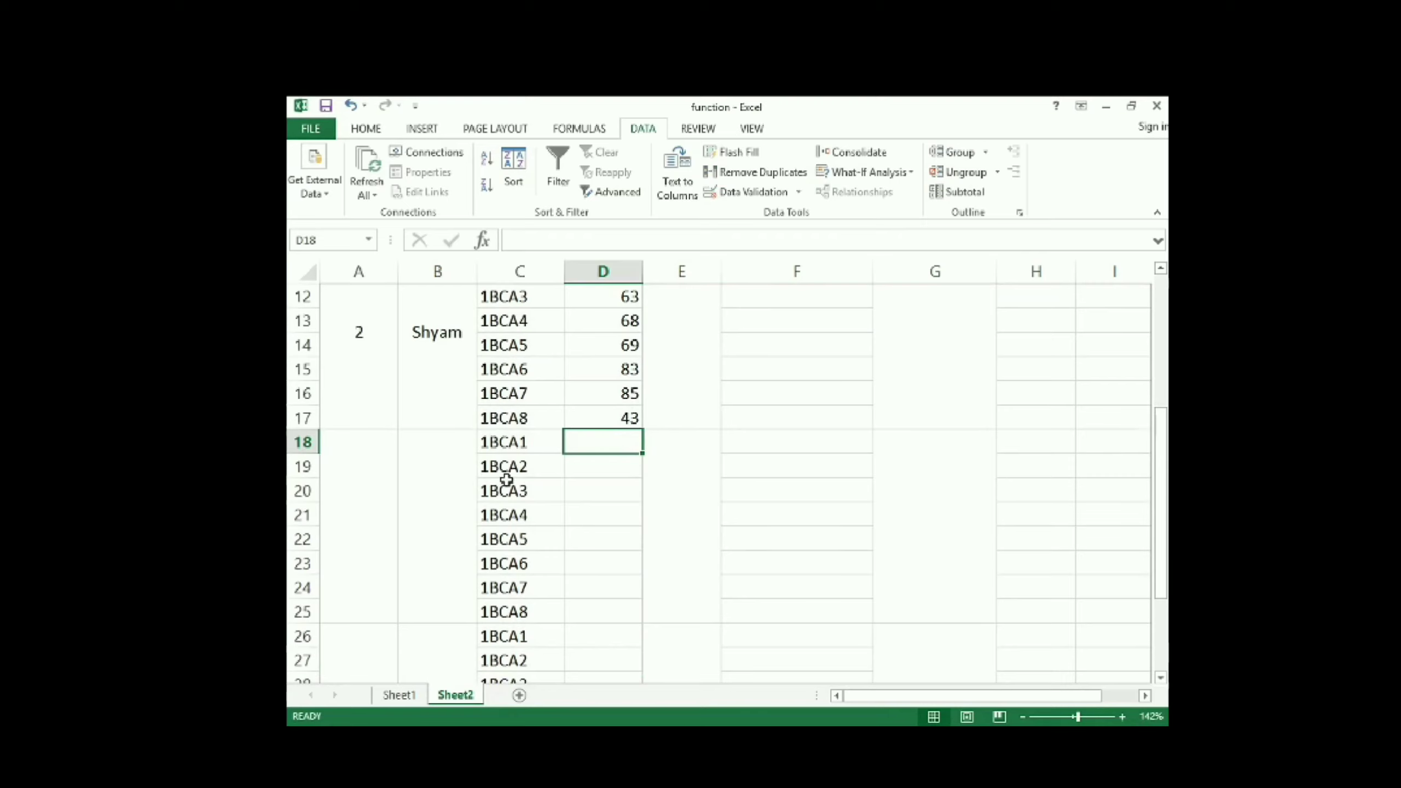
scroll(618, 436, "up", 2)
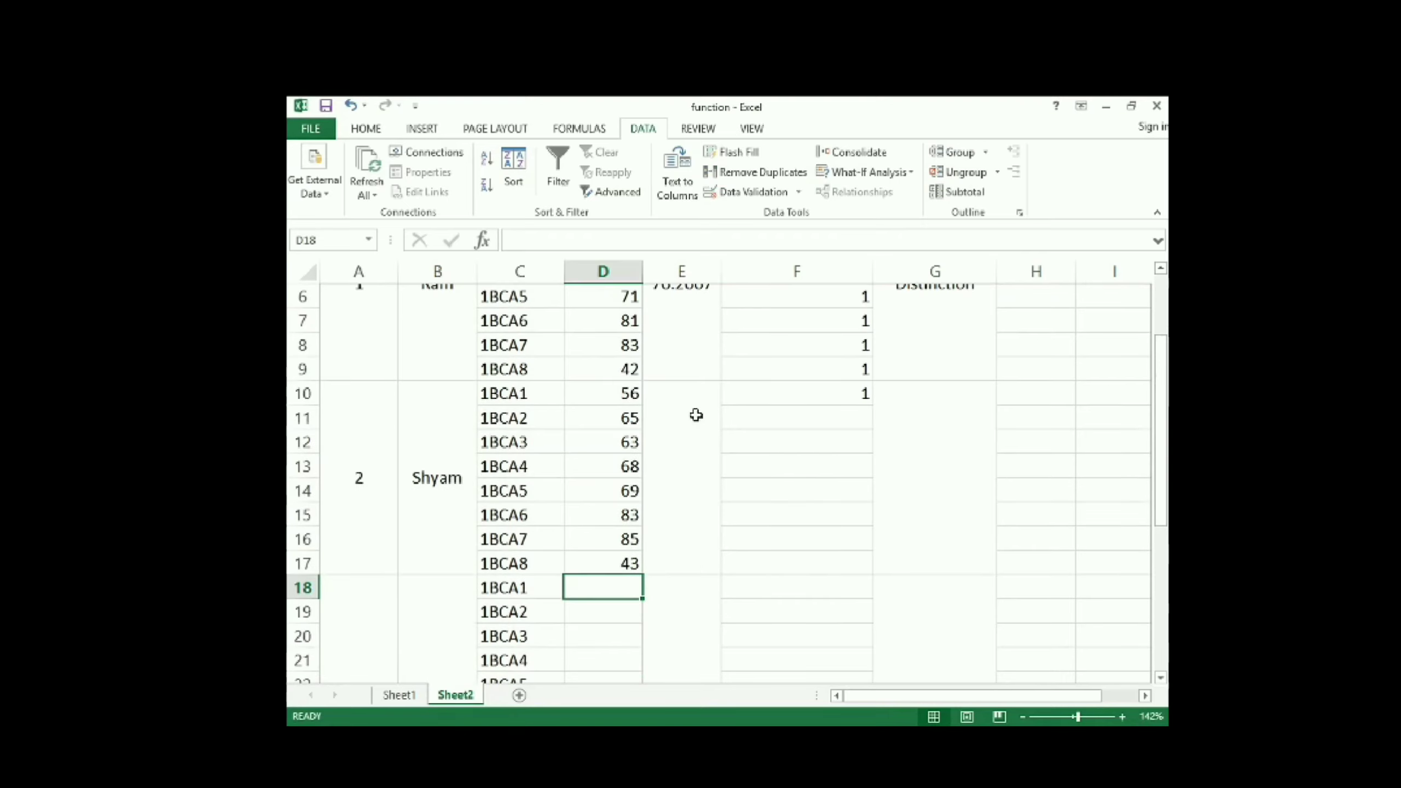
left_click(678, 464)
key("Up")
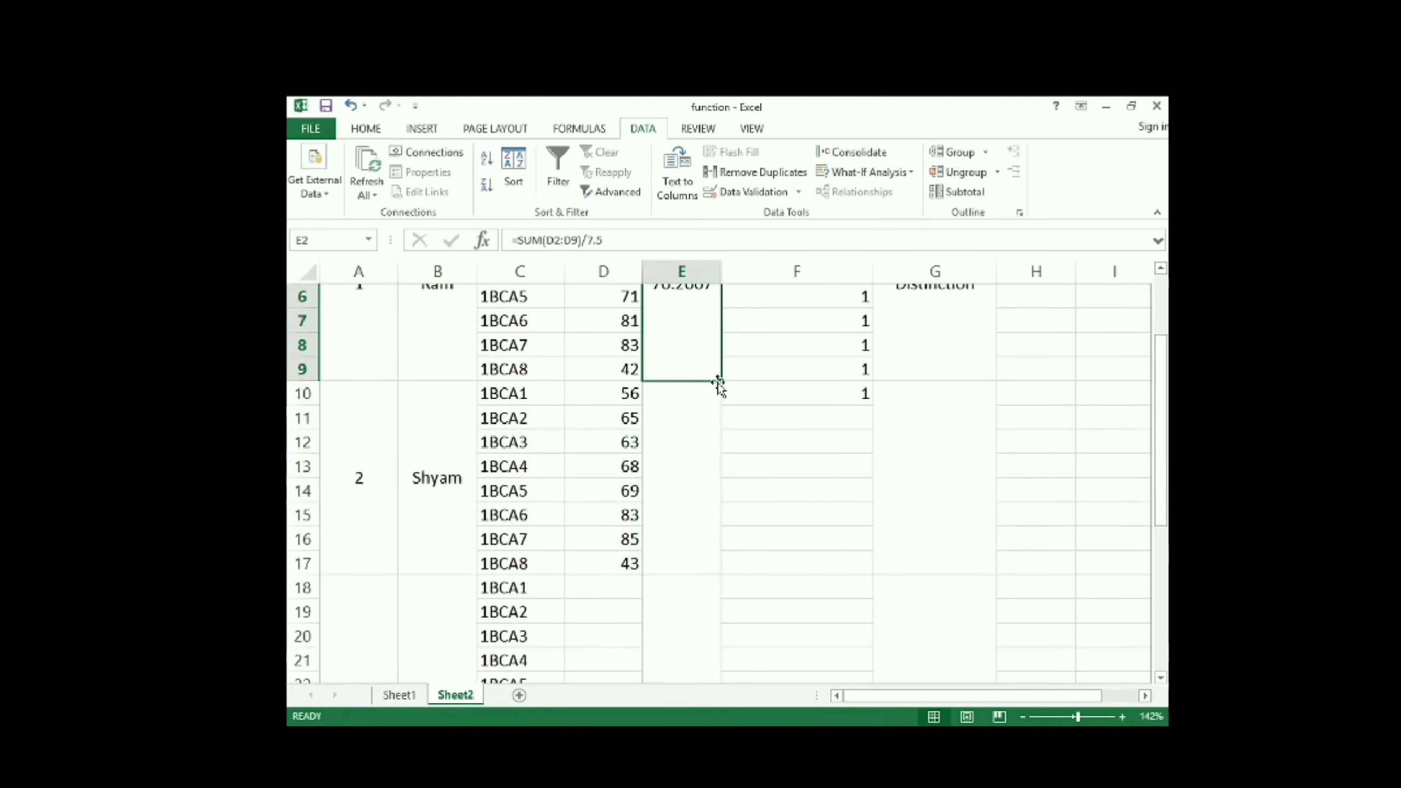
left_click_drag(720, 383, 733, 497)
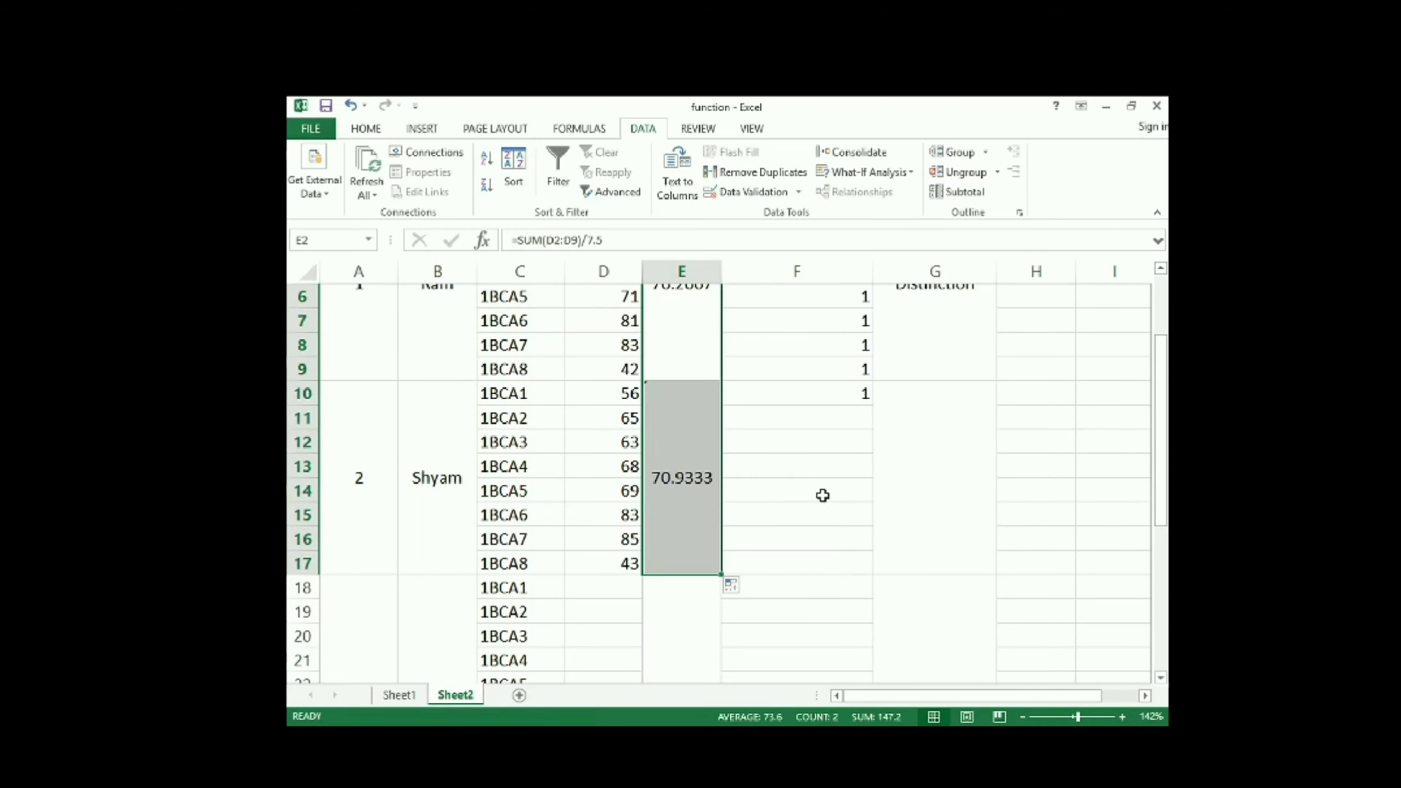
Step: Fill the pass/fail formula from F10 down through F17 for the second student's remaining subjects
left_click(819, 495)
left_click(848, 394)
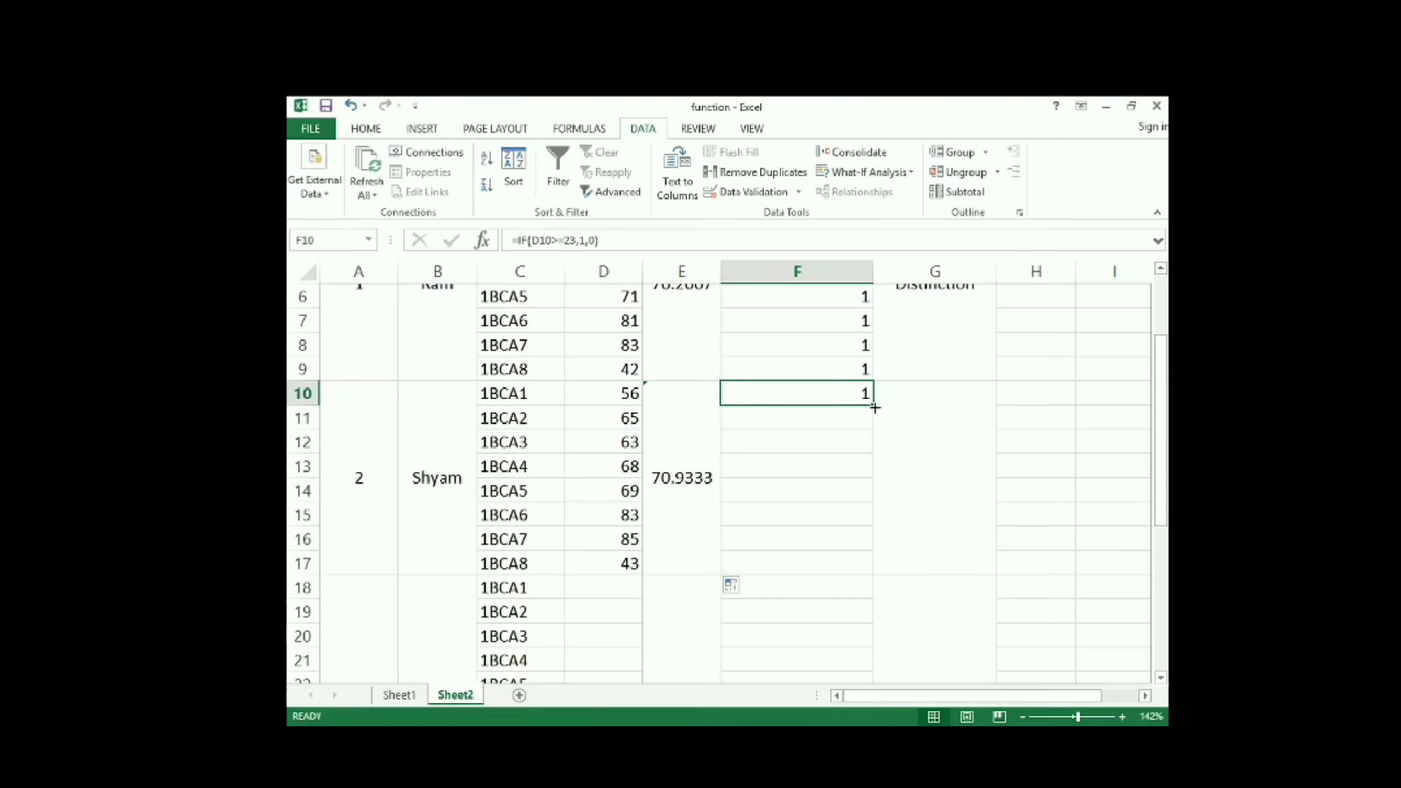
left_click_drag(874, 407, 883, 577)
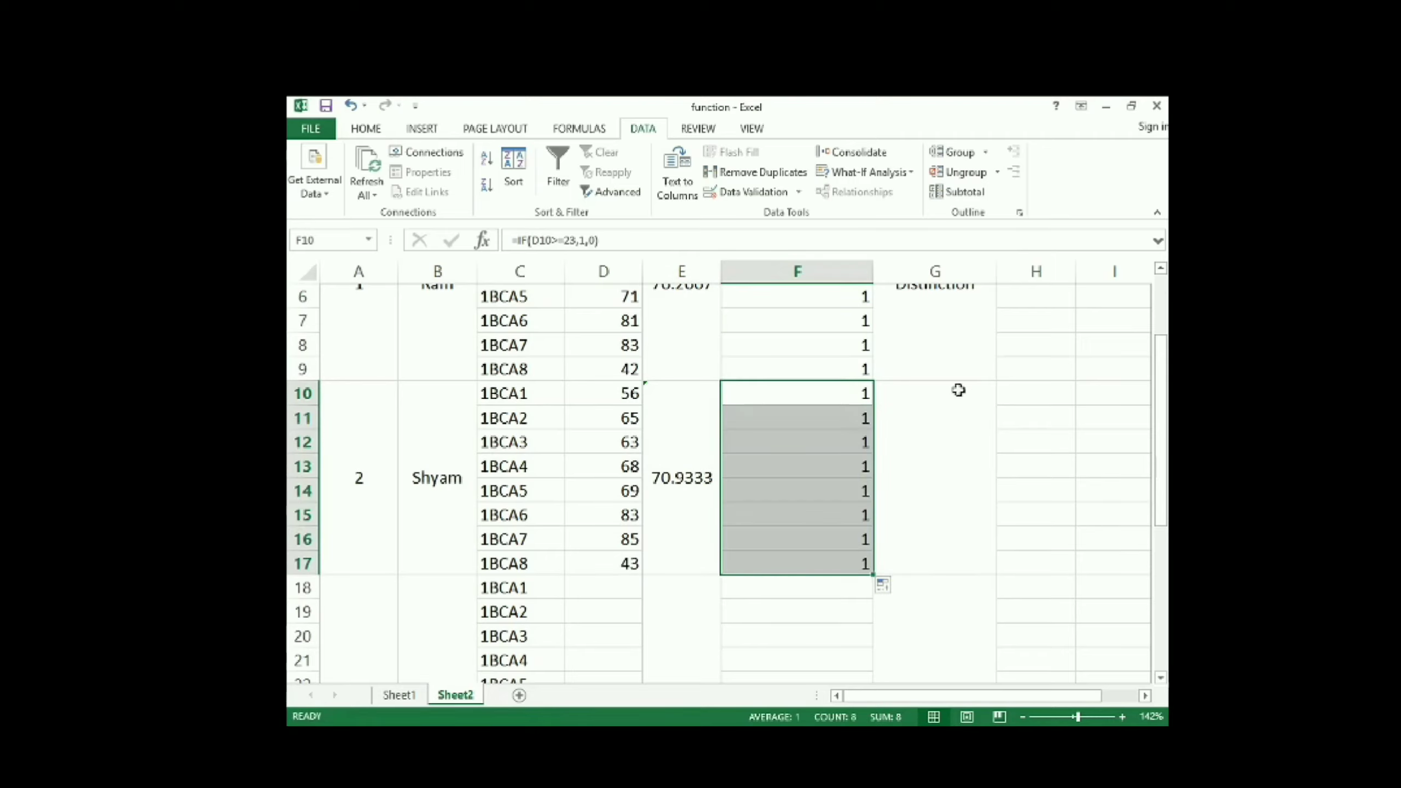
Step: Fill the nested-IF Grade formula from the first student's cell G2 down to the second student's cell G10
left_click(942, 308)
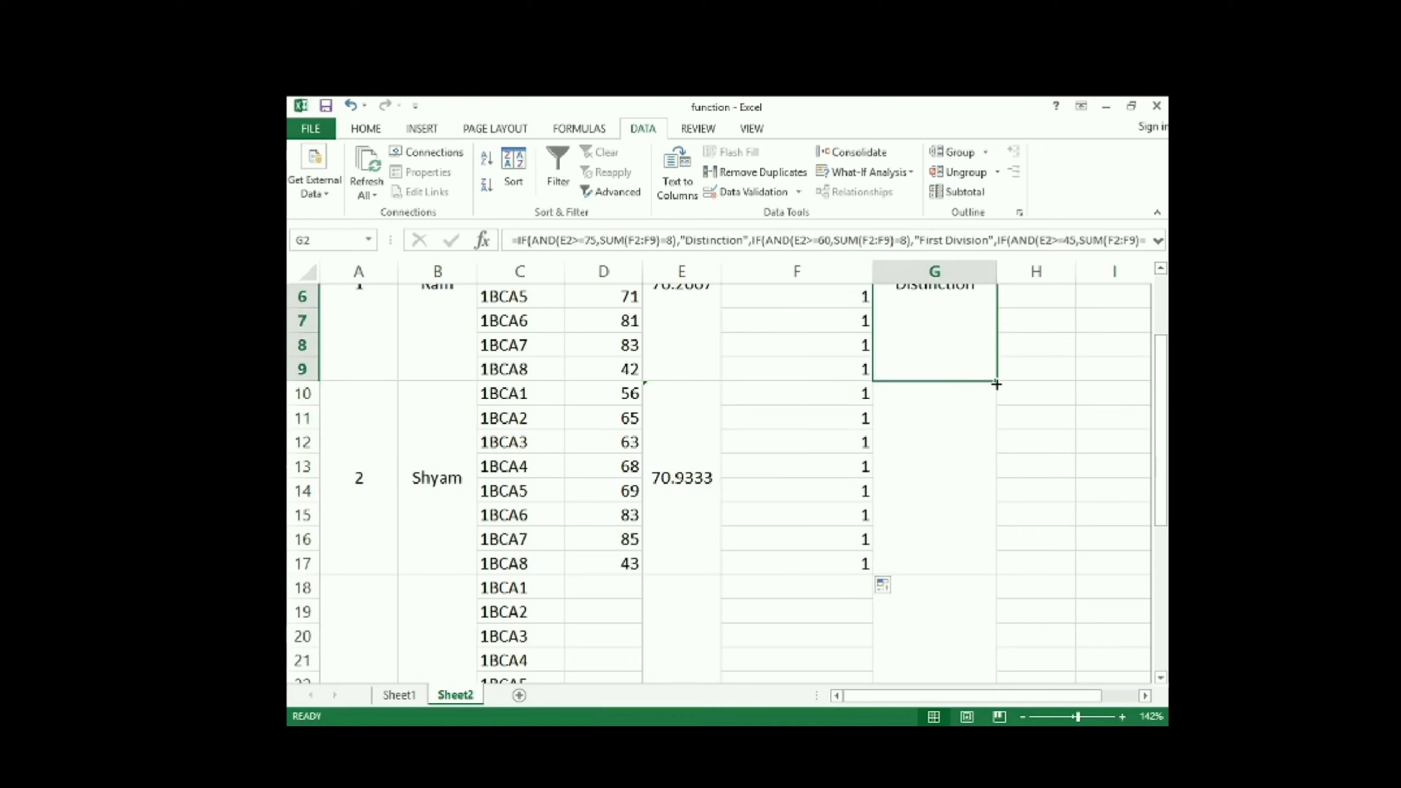
left_click_drag(995, 384, 1000, 497)
scroll(1105, 472, "up", 2)
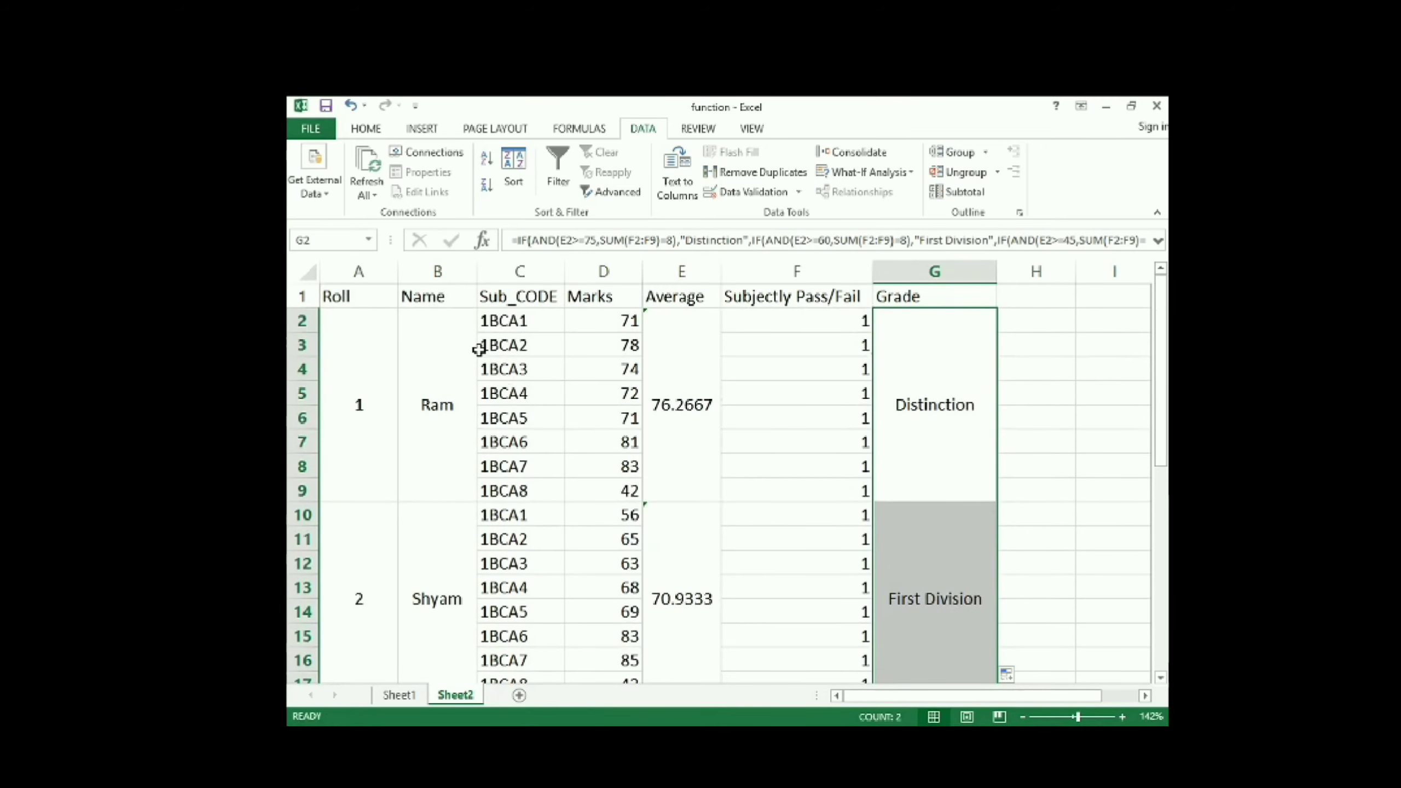
Step: Apply All Borders to A1:G17, covering the headings and both completed student blocks
left_click(369, 297)
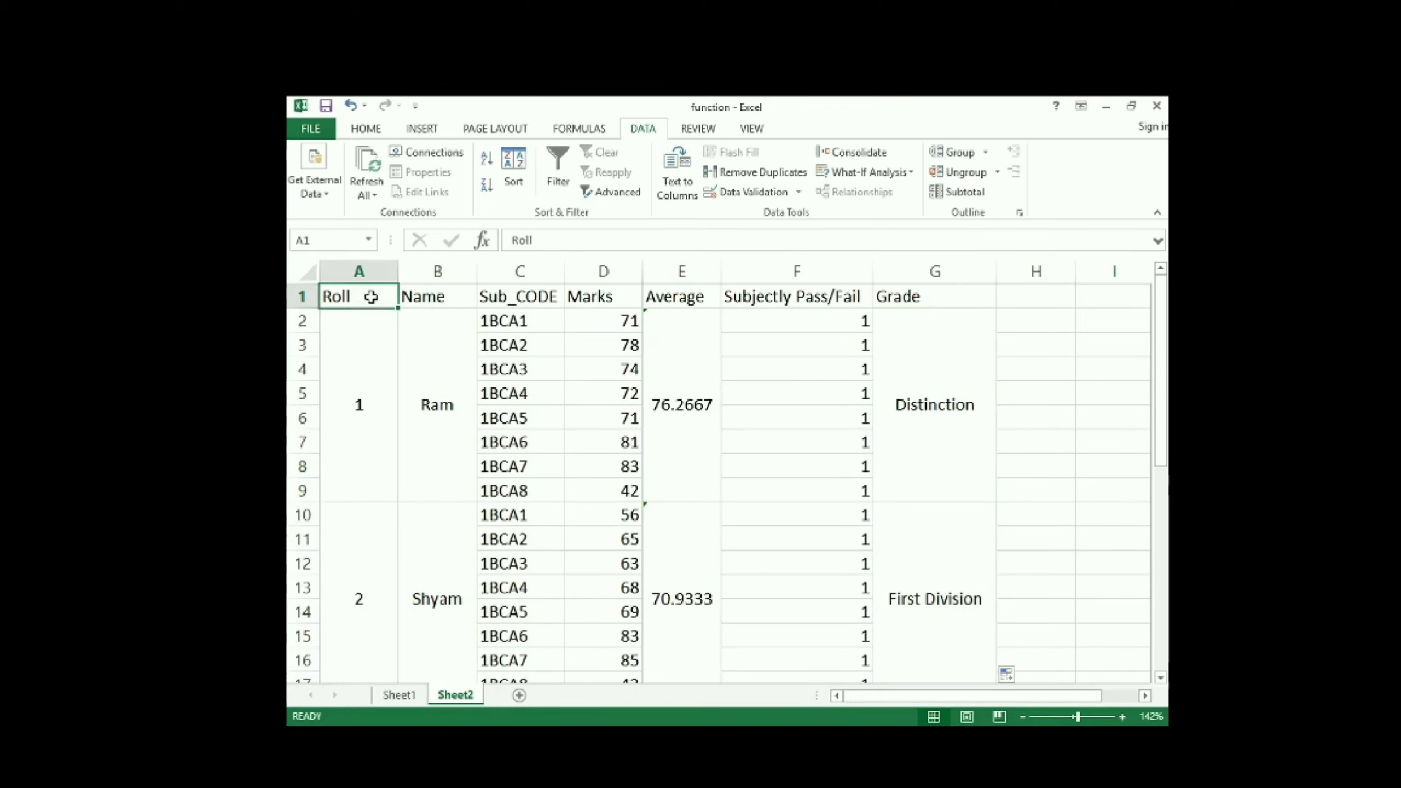
left_click_drag(371, 297, 912, 546)
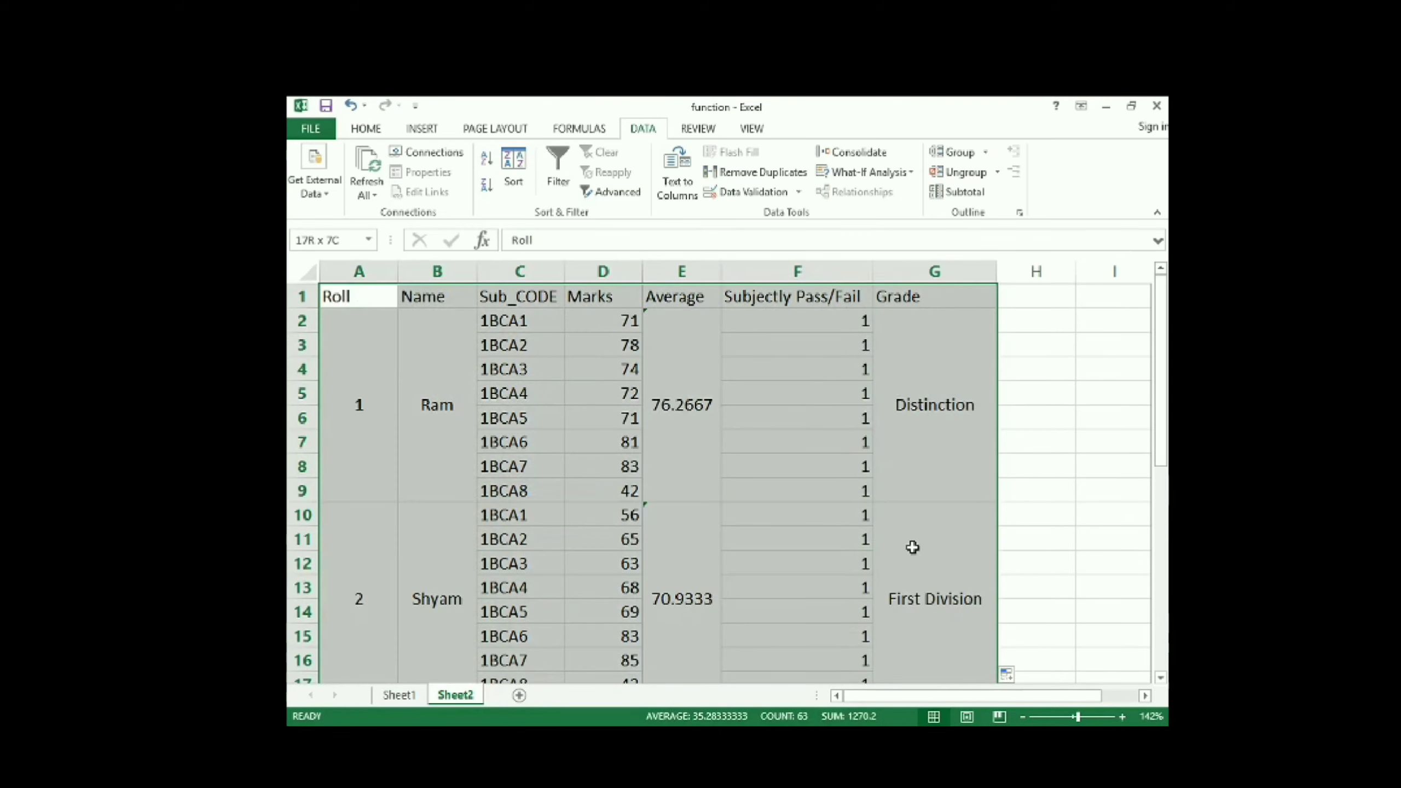
left_click(365, 129)
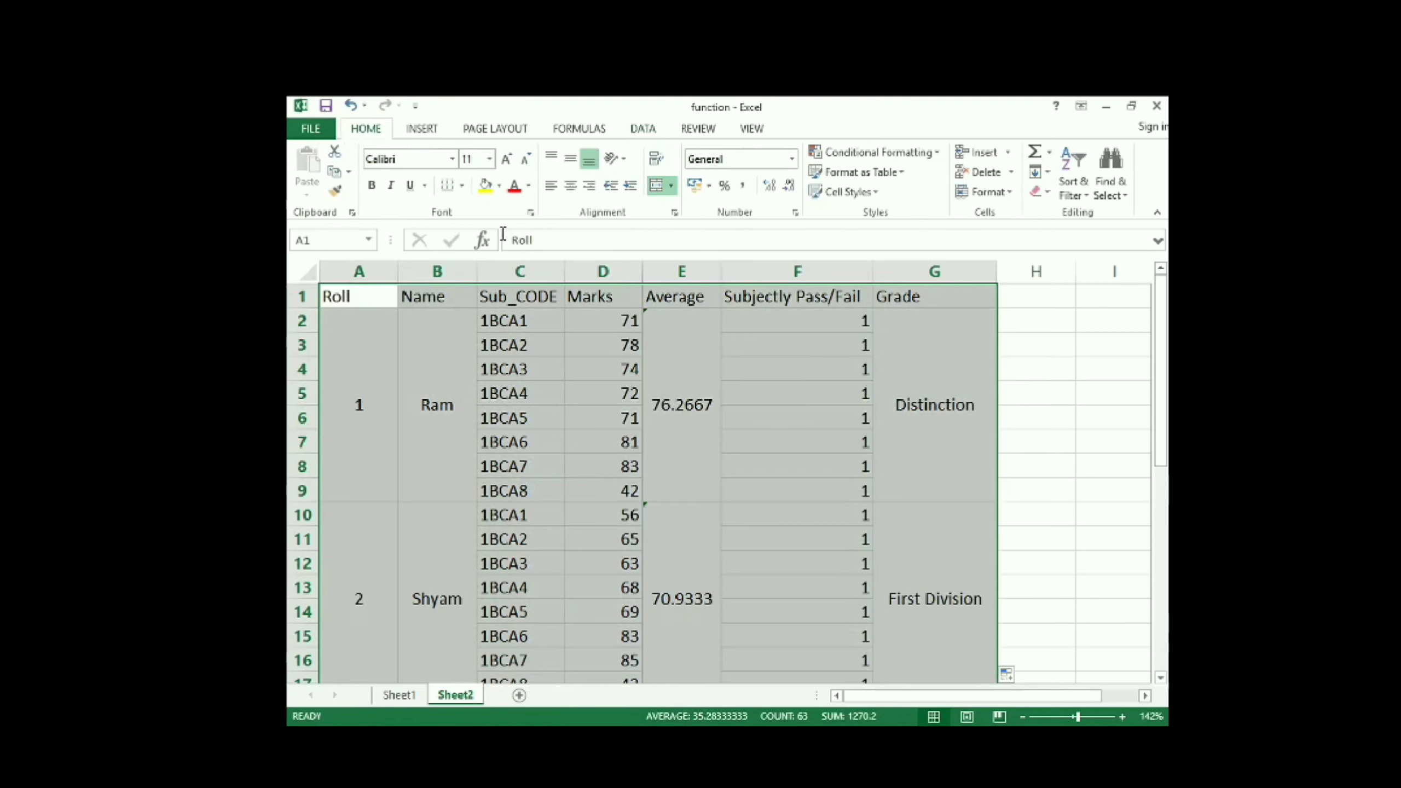
left_click(462, 186)
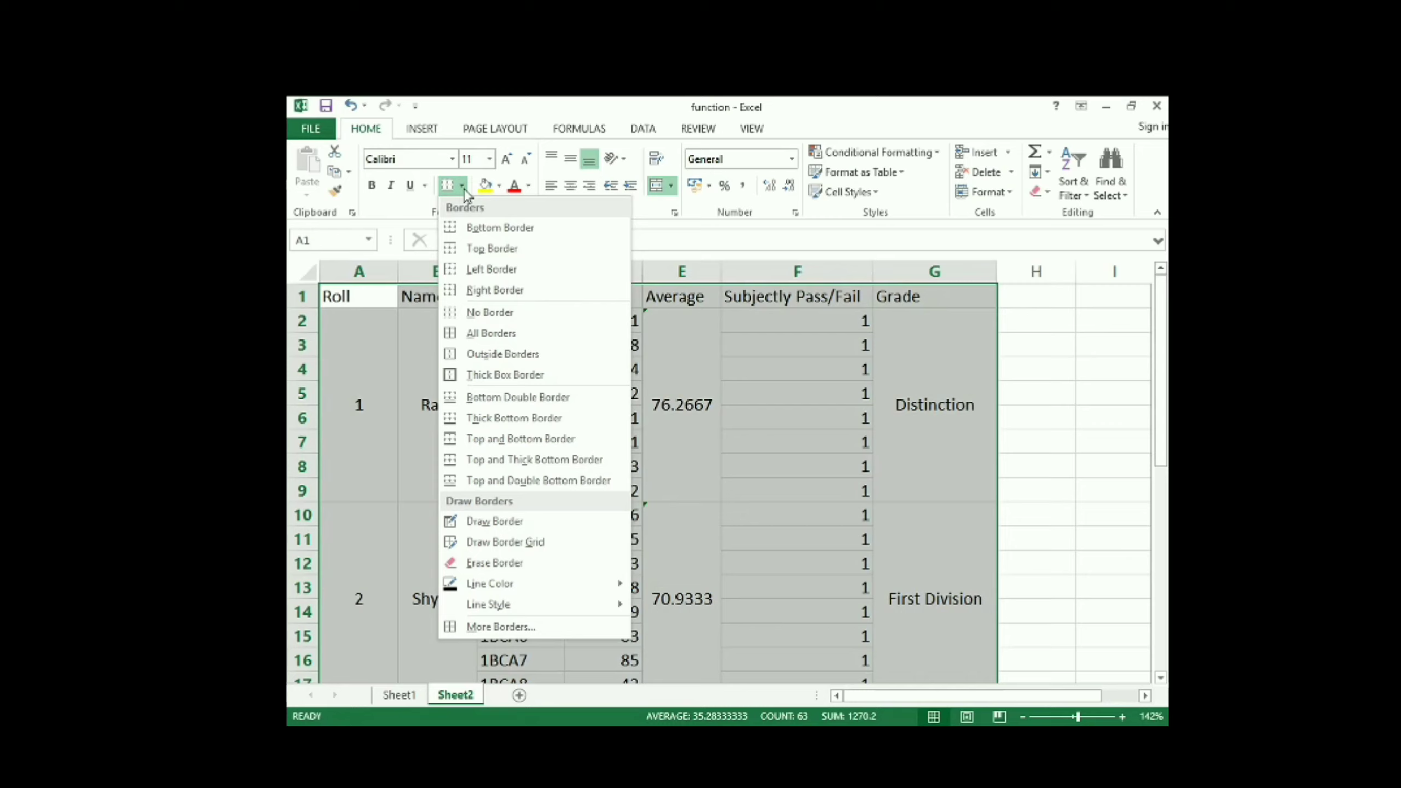
left_click(503, 334)
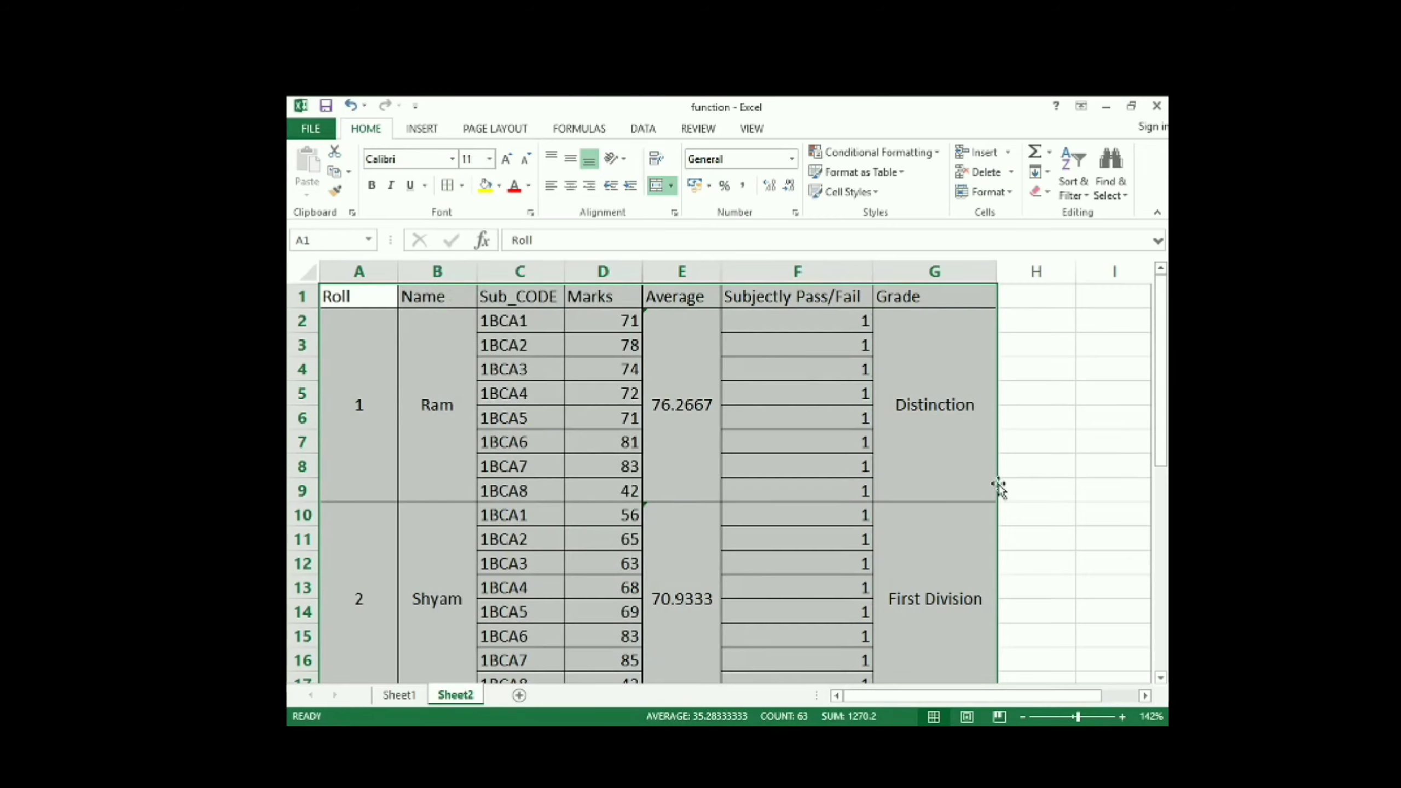
left_click(1018, 496)
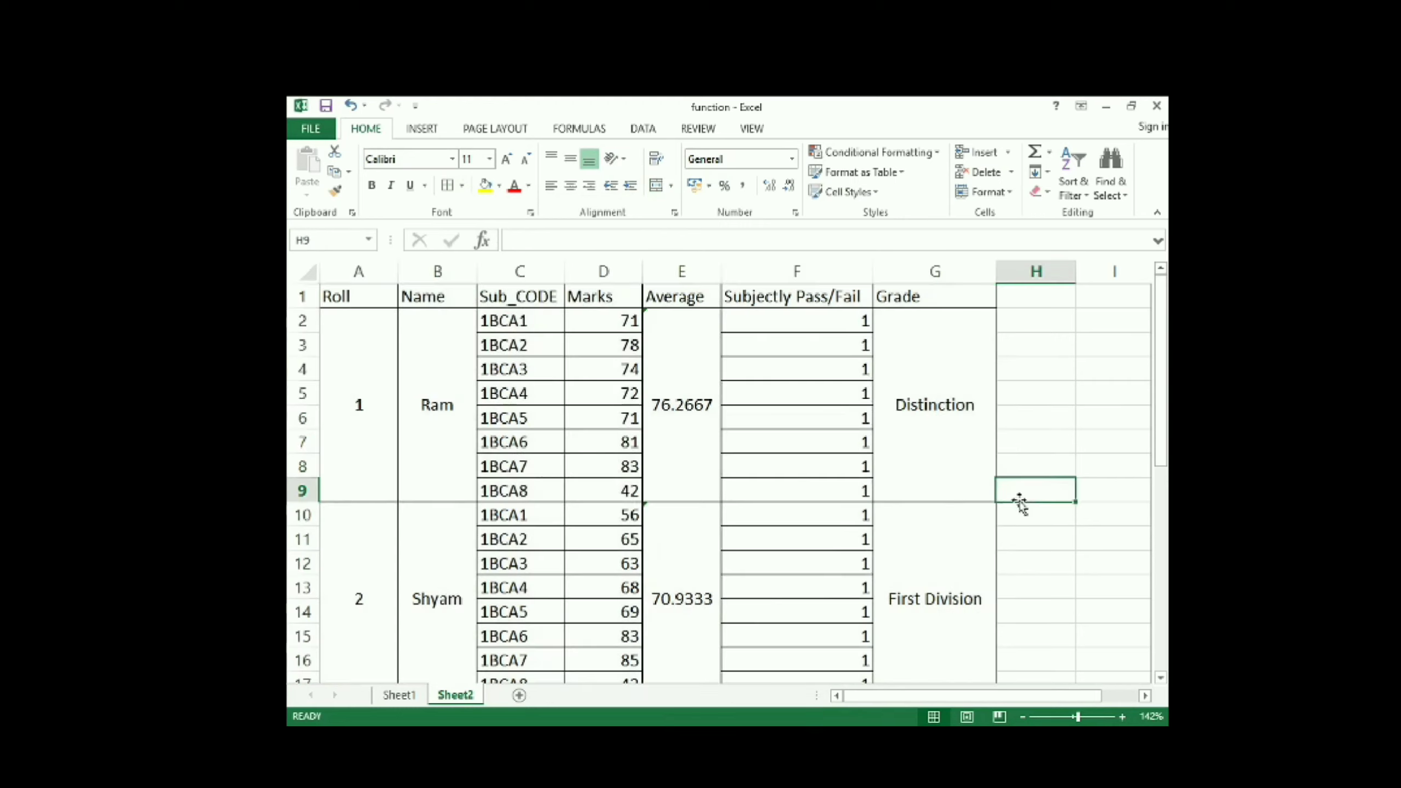
Step: Check how the sheet looks in the print preview and return to the worksheet
left_click(310, 130)
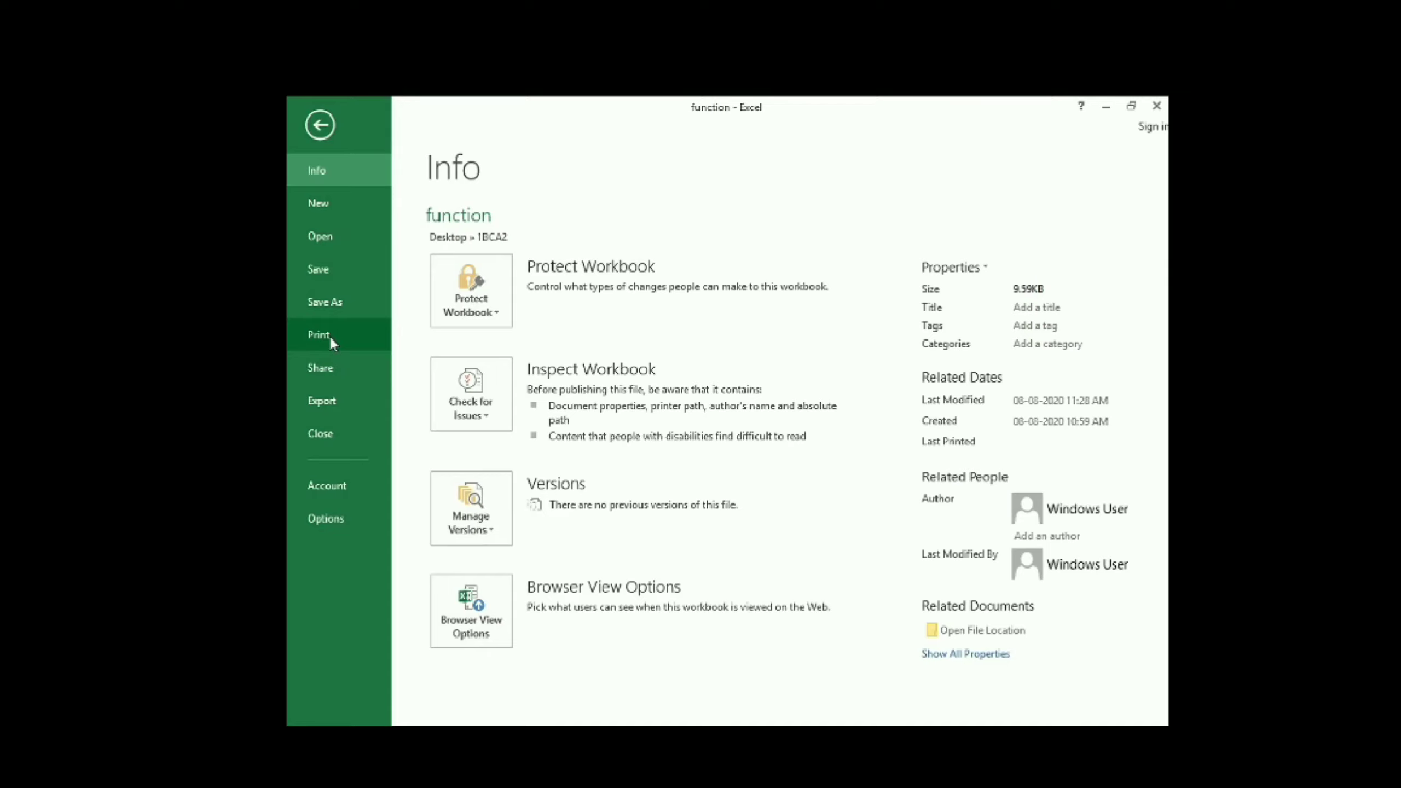
left_click(330, 339)
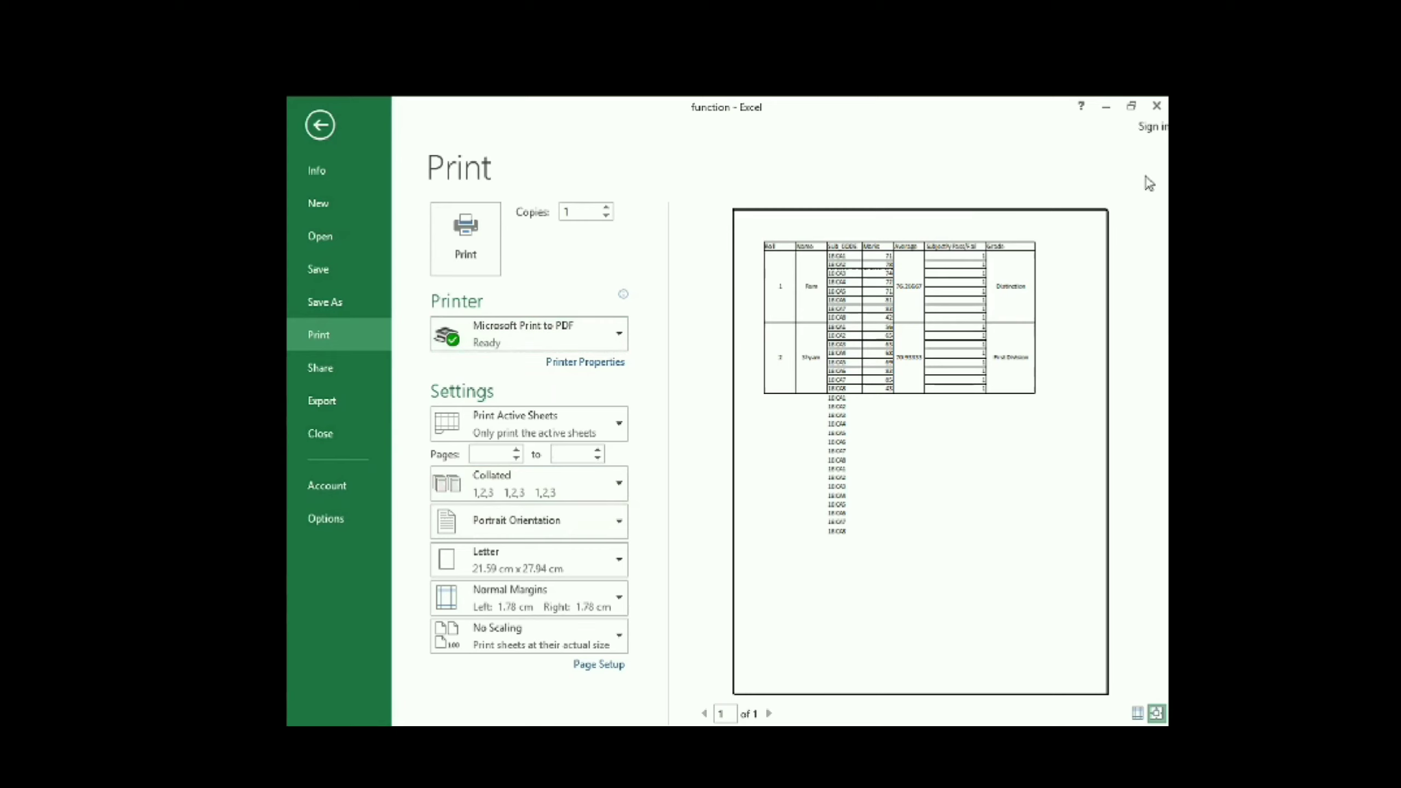
key("Escape")
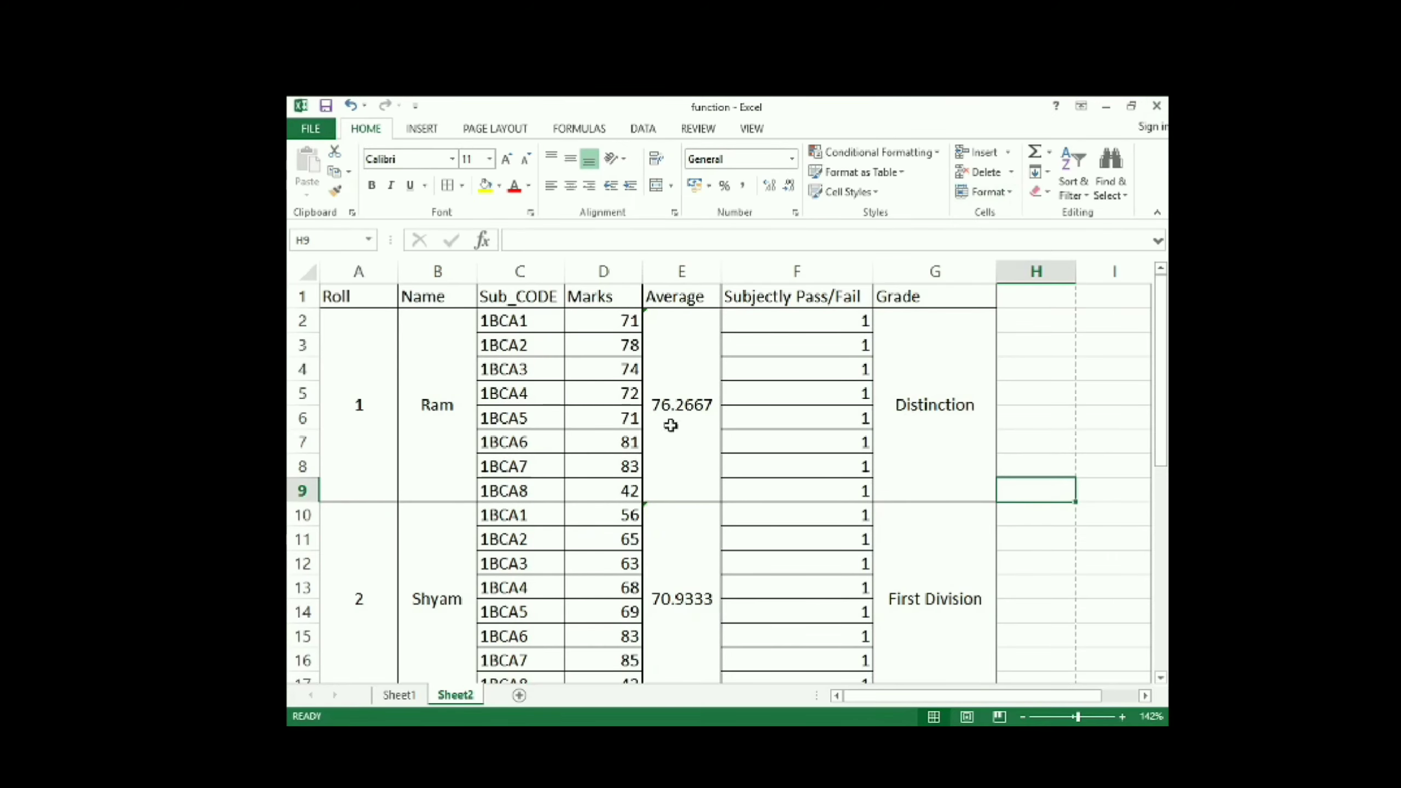
Step: Check the first student's Grade formula in G2
left_click(935, 411)
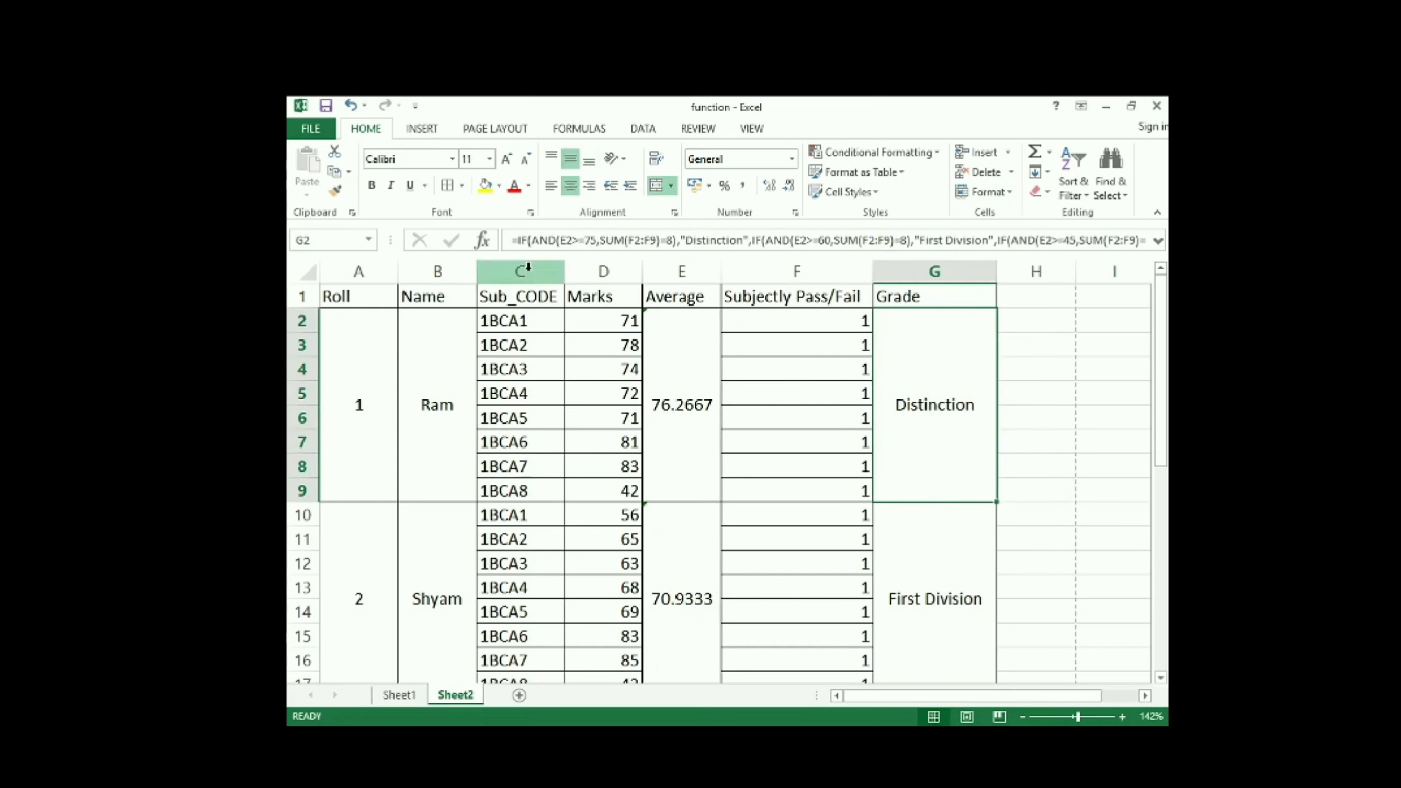
right_click(950, 451)
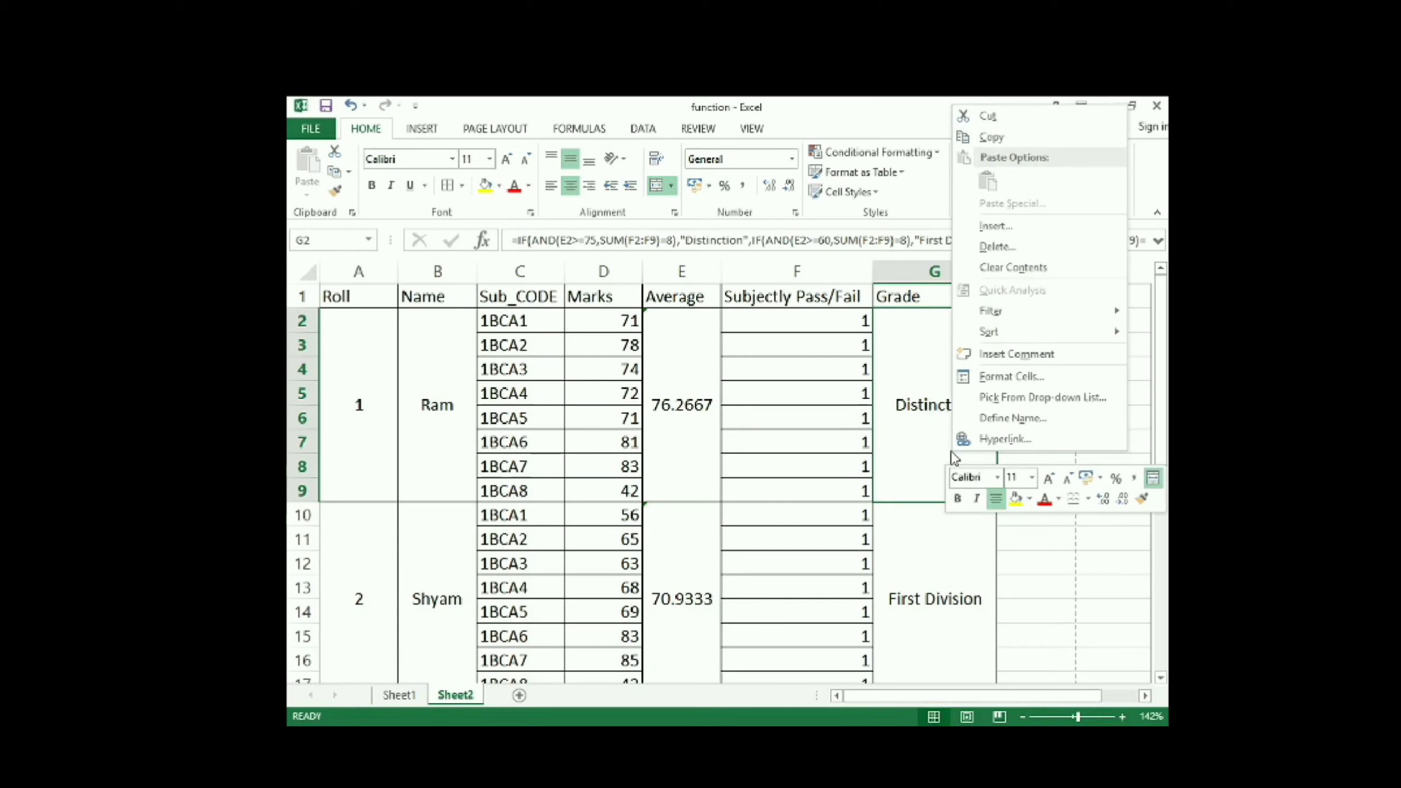
left_click(923, 422)
Step: Merge and center the cells A36:H36 below the marks table, within the printed page width
scroll(923, 422, "down", 11)
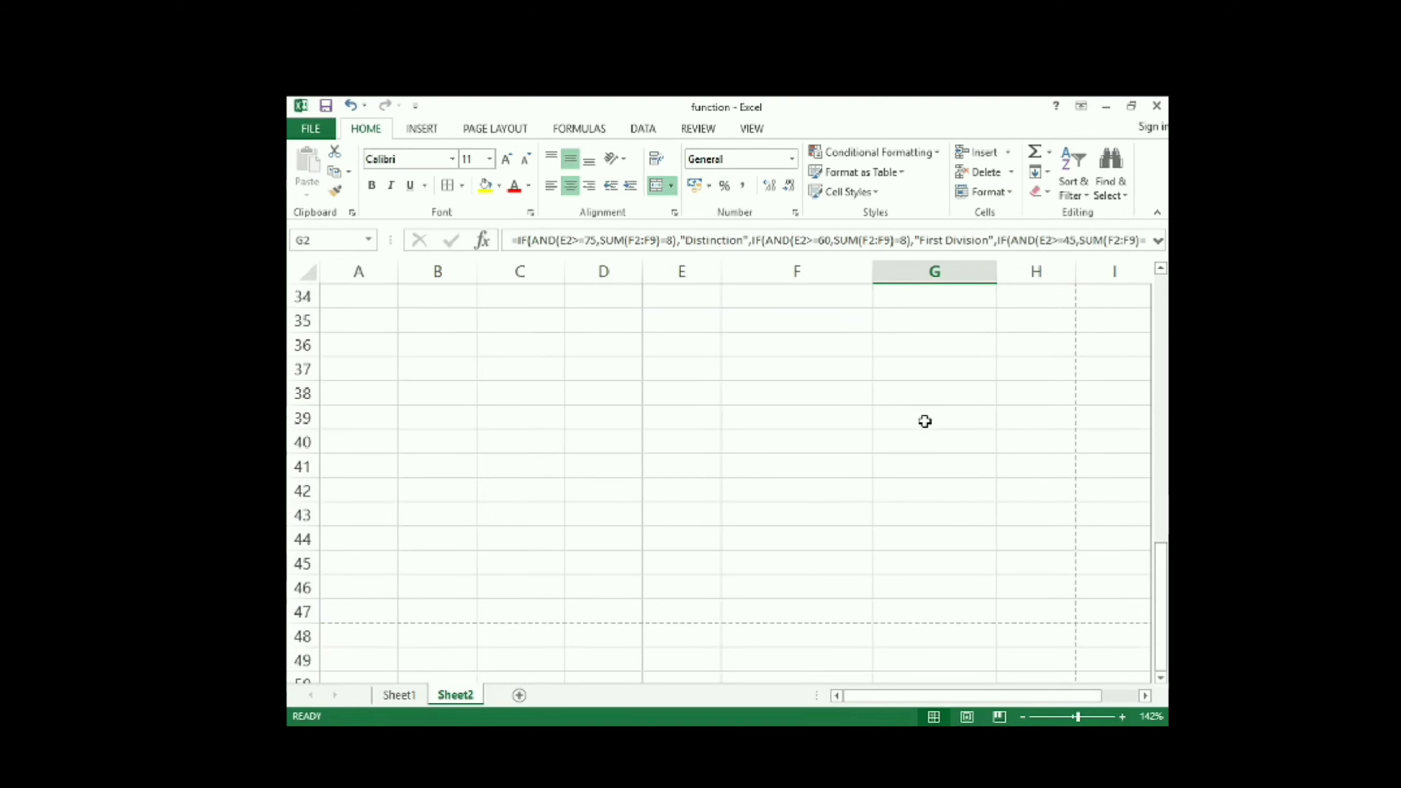
scroll(925, 420, "up", 11)
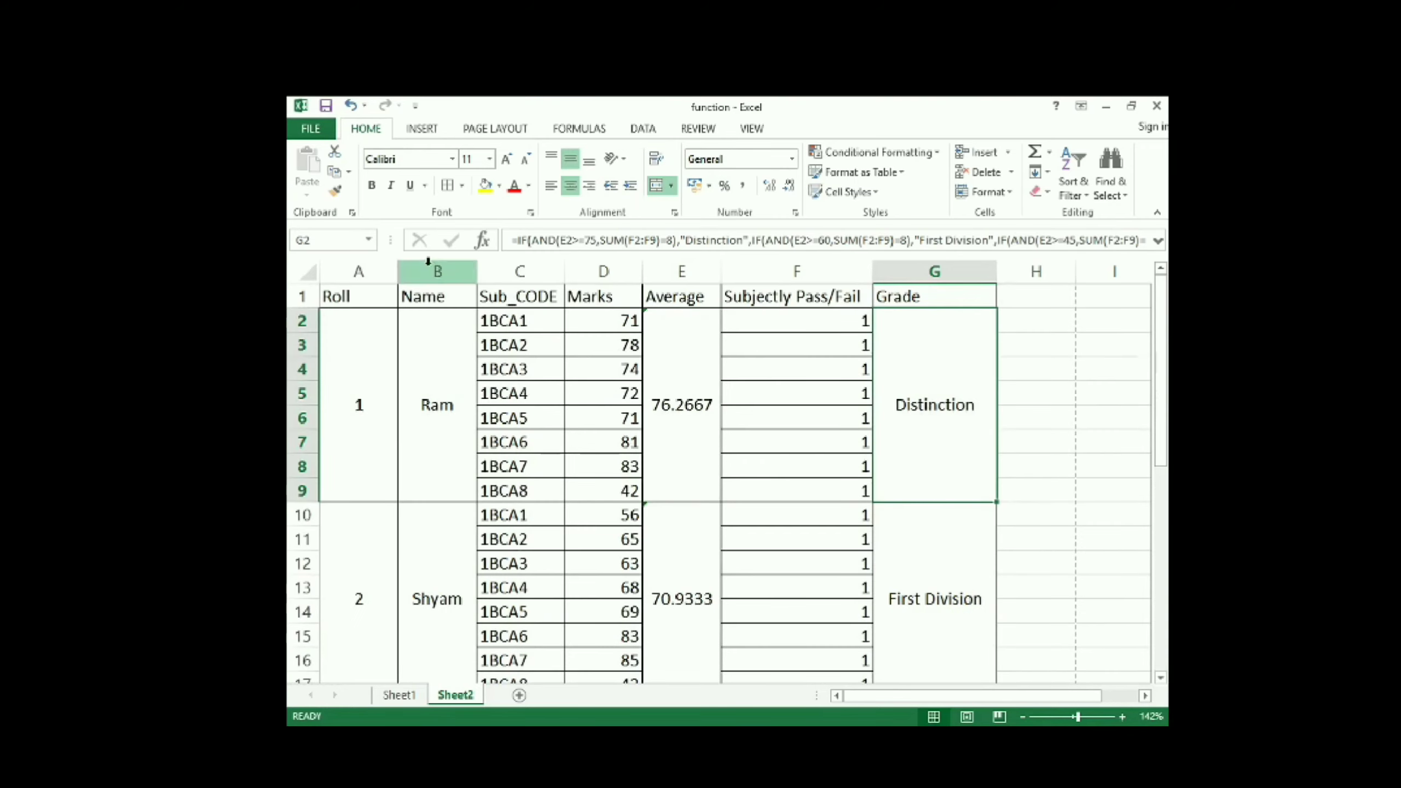
scroll(889, 351, "down", 11)
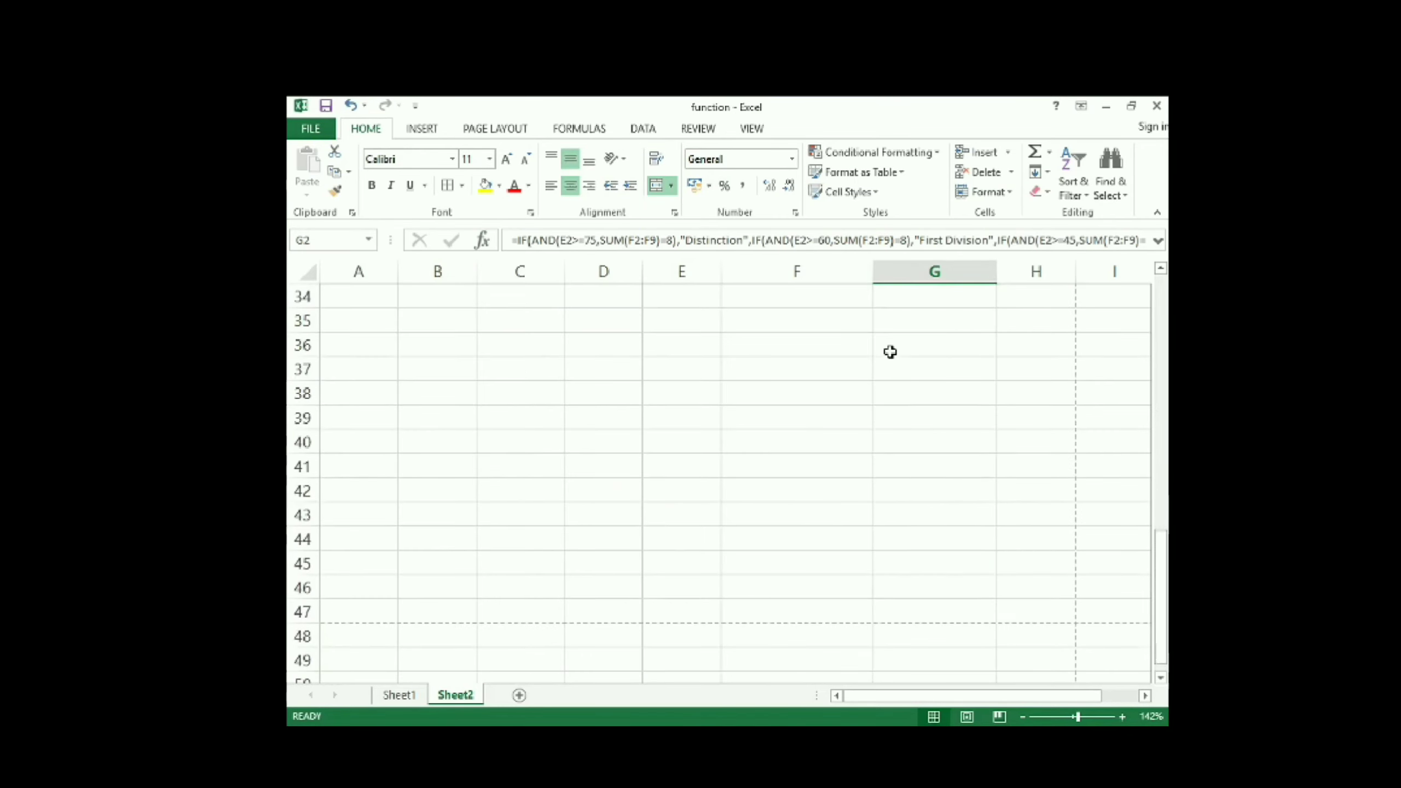
scroll(733, 397, "up", 1)
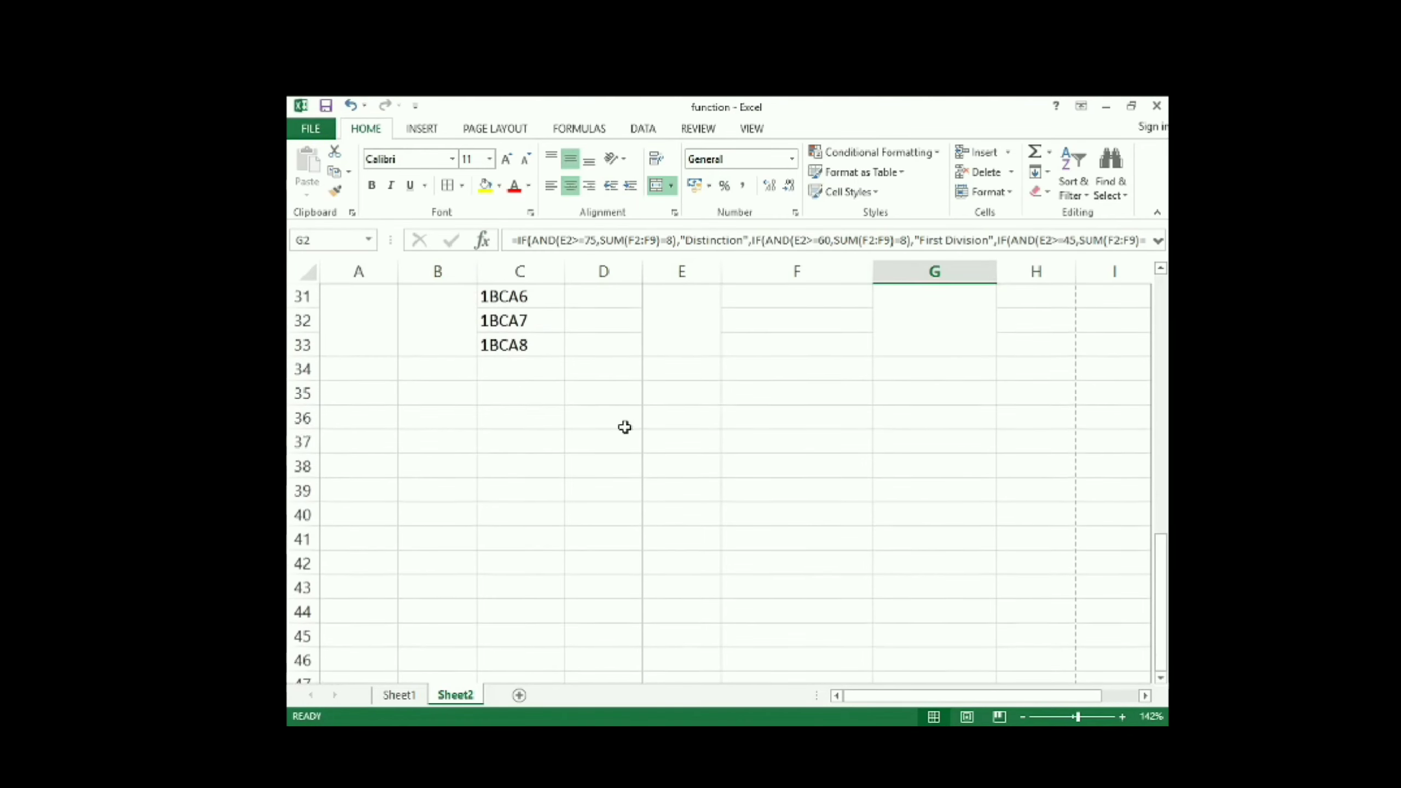
left_click(369, 419)
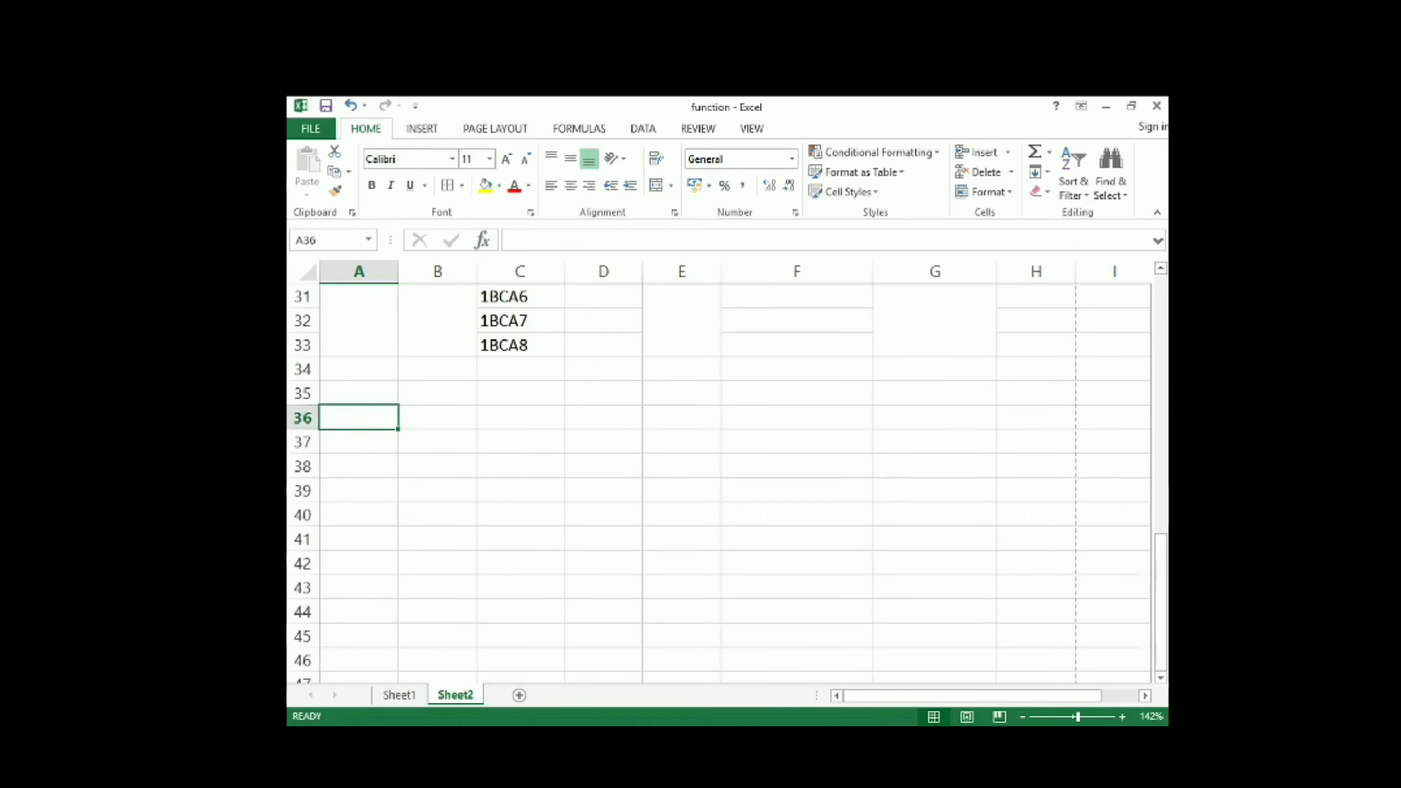
key("shift+Right")
key("shift+Right")
key("shift+Right")
key("shift+Right")
key("shift+Right")
key("shift+Right")
key("shift+Right")
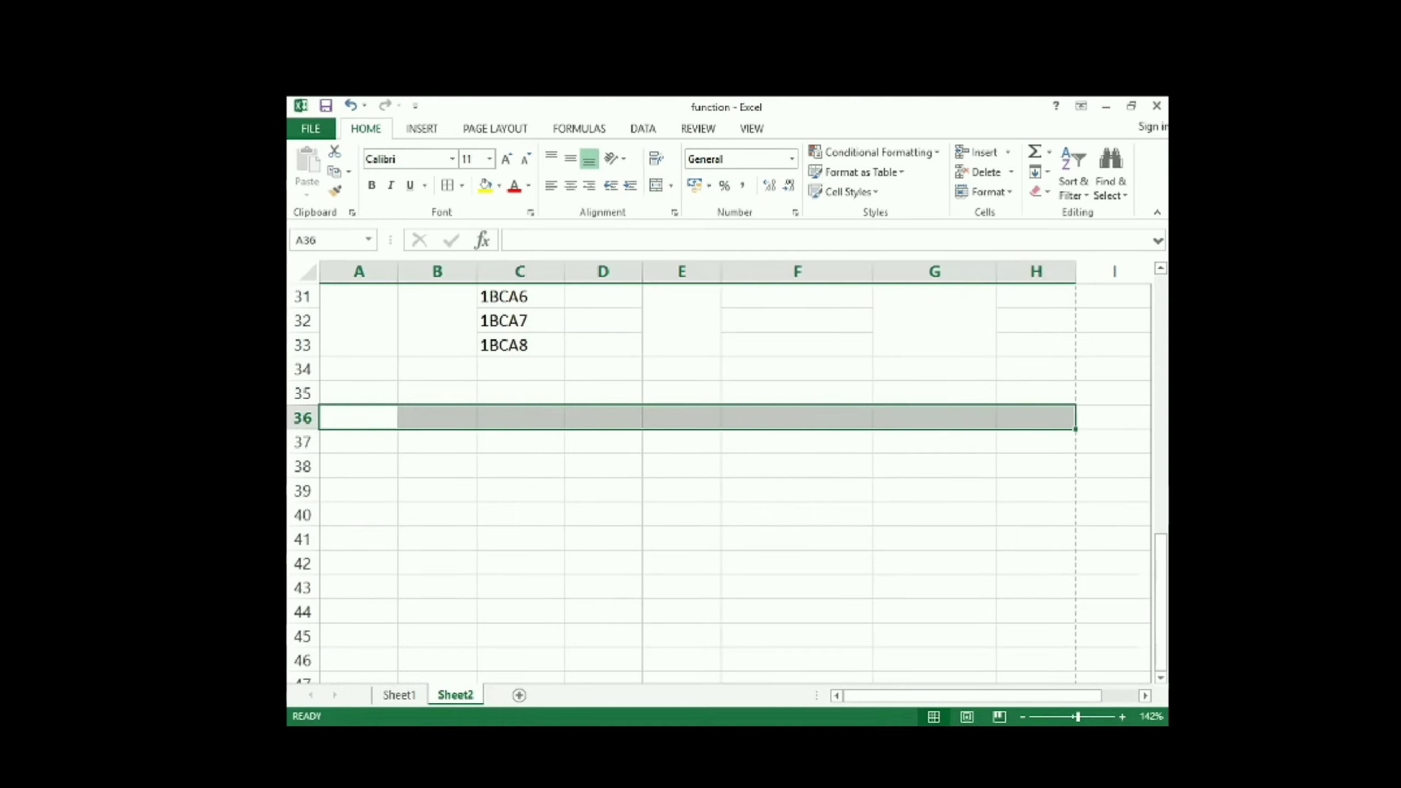
left_click(656, 186)
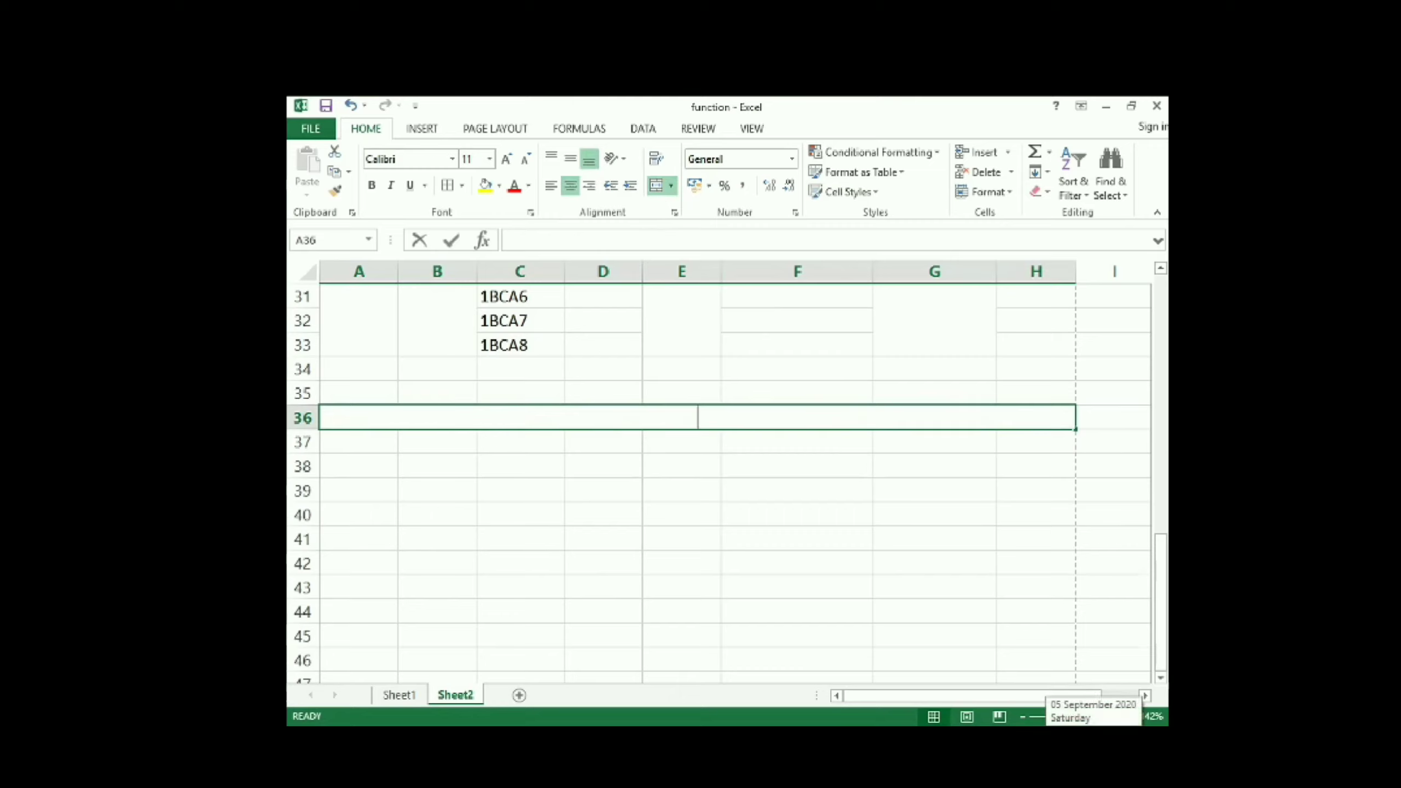
Step: Enter =FORMULATEXT(G2) in the merged cell A36 to show the first student's Grade formula as text
type("=form")
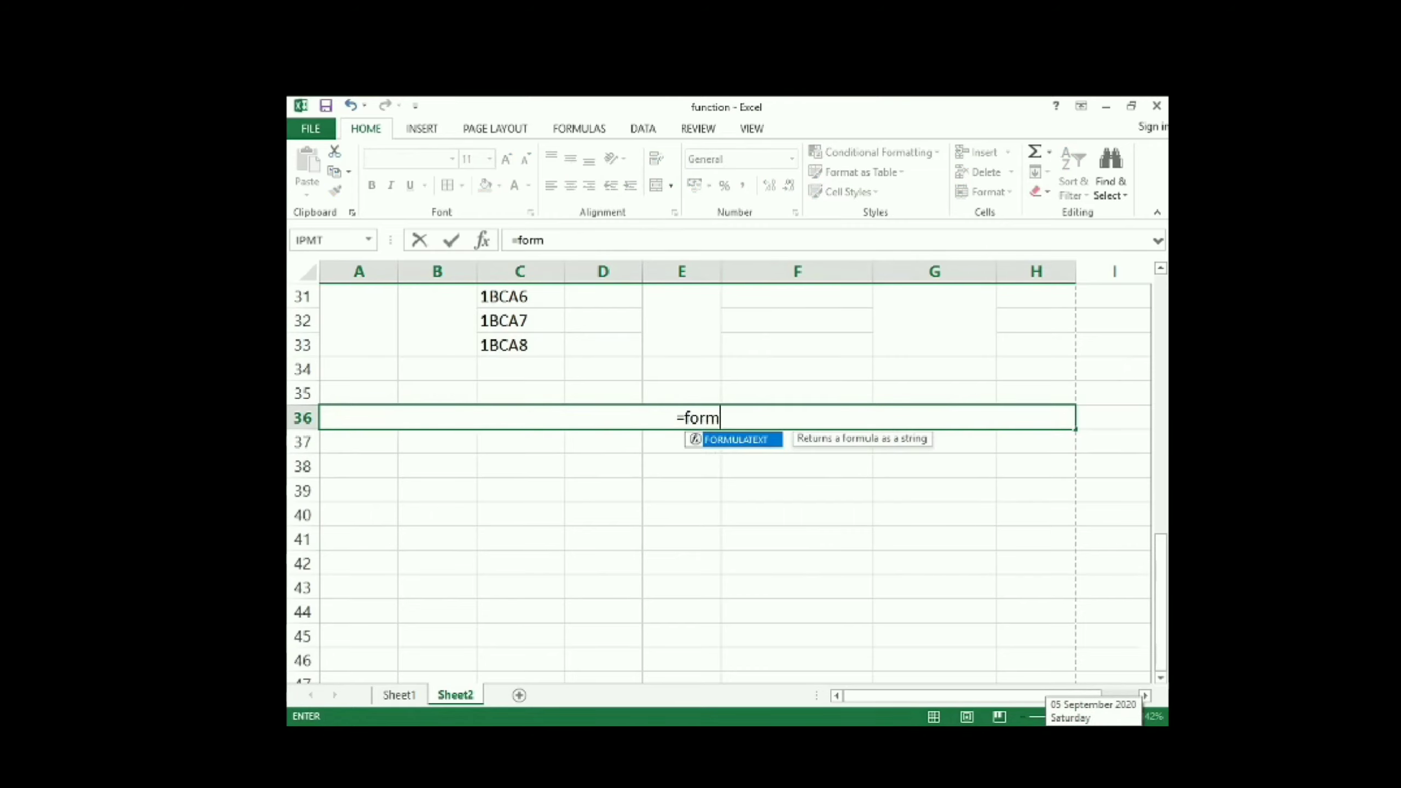
type("ulatext(g2")
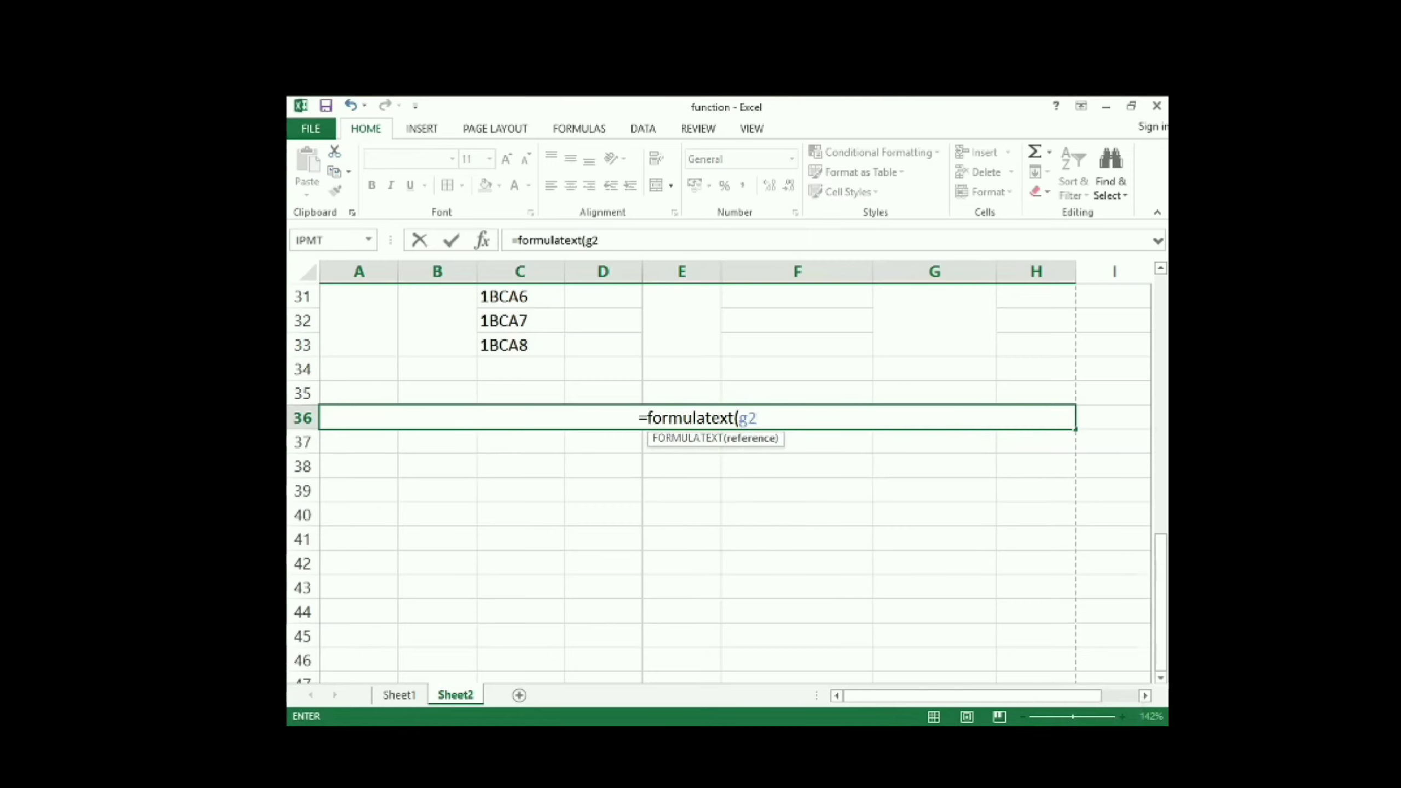
type(")")
key("Return")
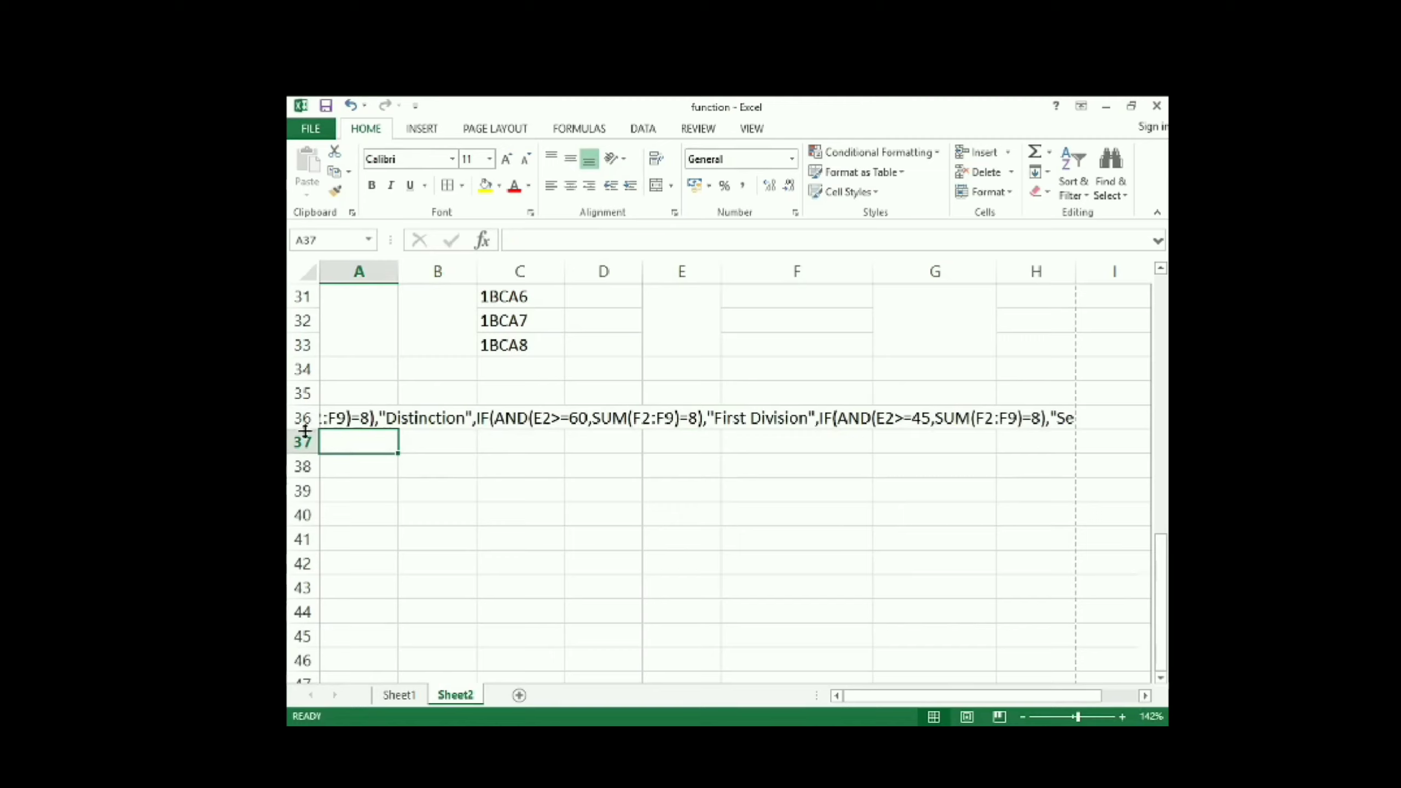
Step: Make row 36 about two lines high, and wrap and left-align the formula text in merged cell A36
left_click_drag(305, 431, 316, 456)
left_click(522, 443)
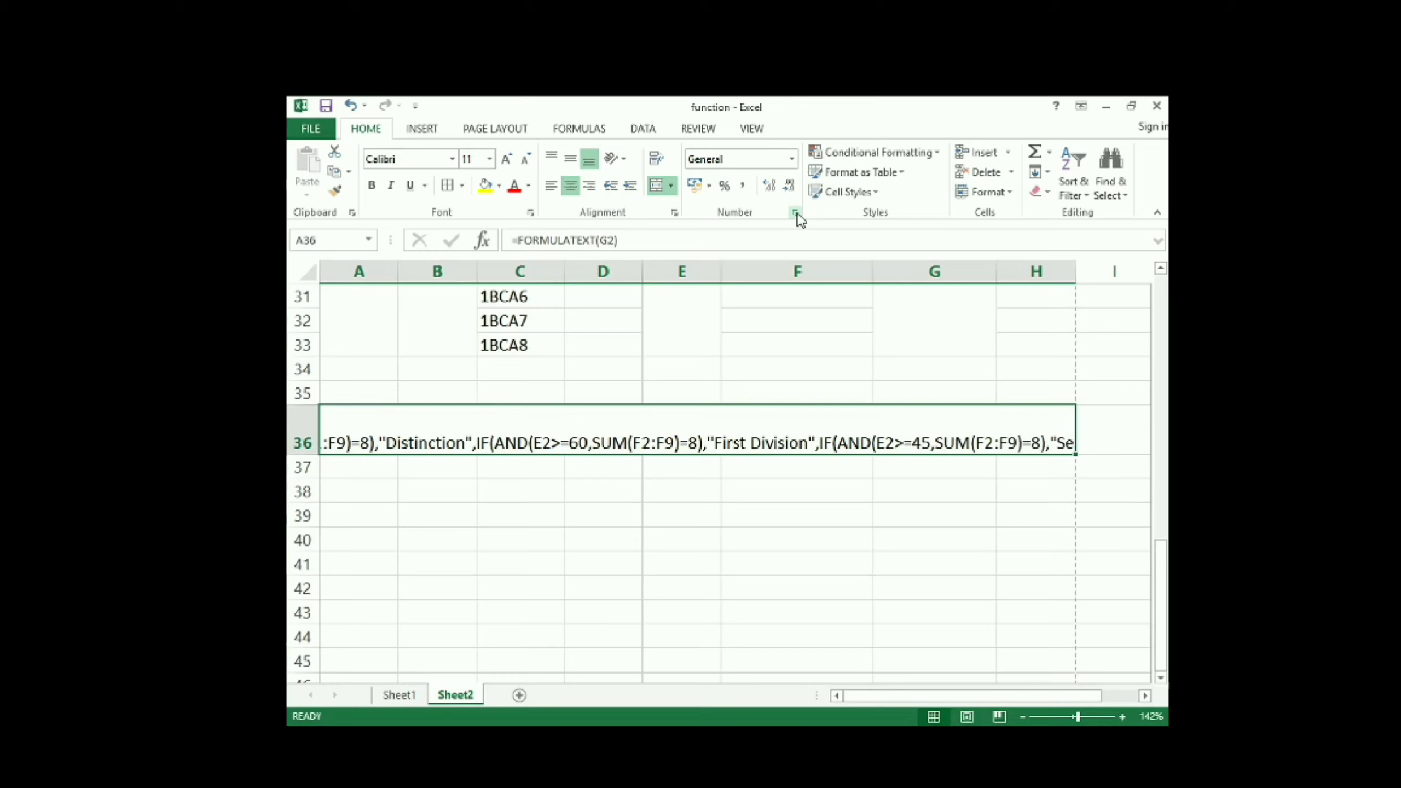
left_click(796, 213)
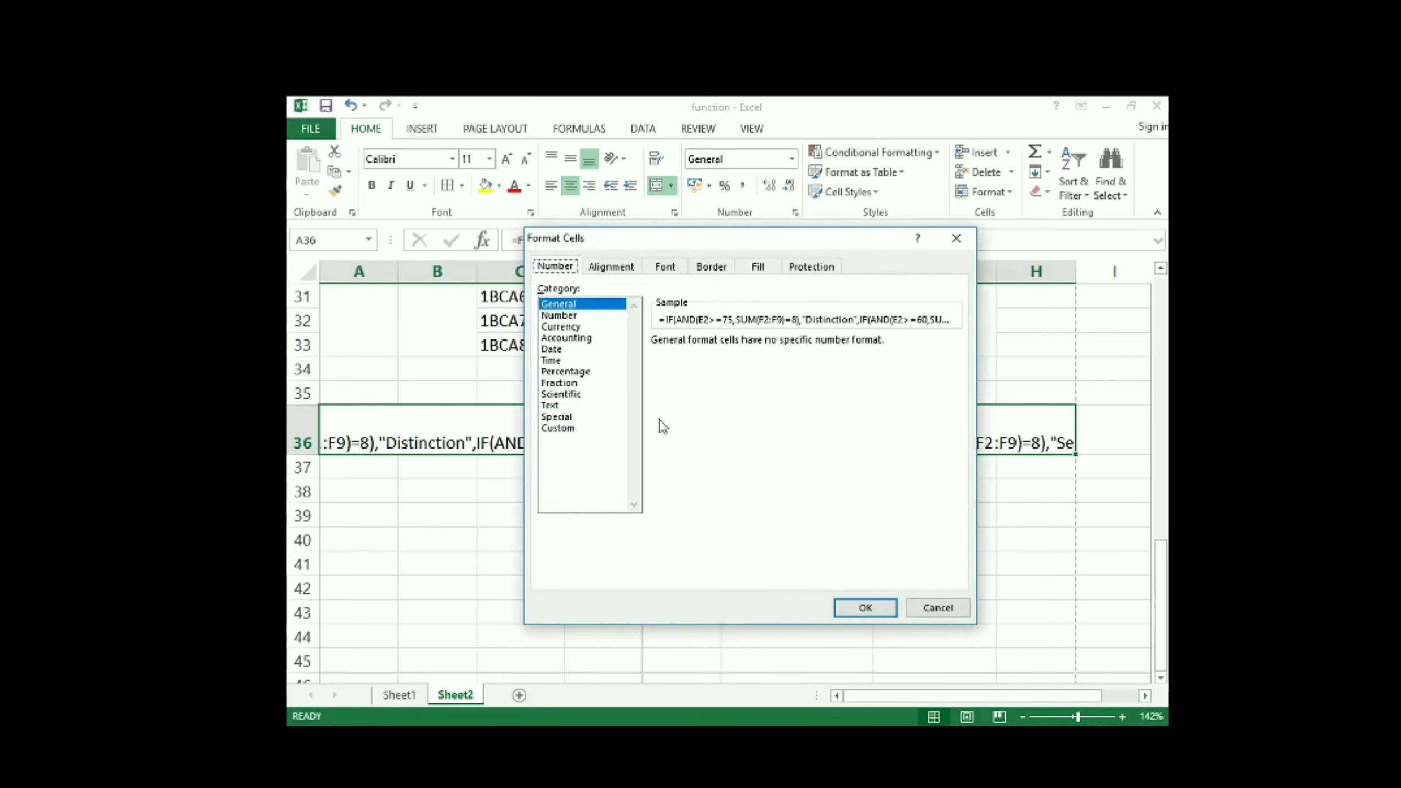
left_click(610, 268)
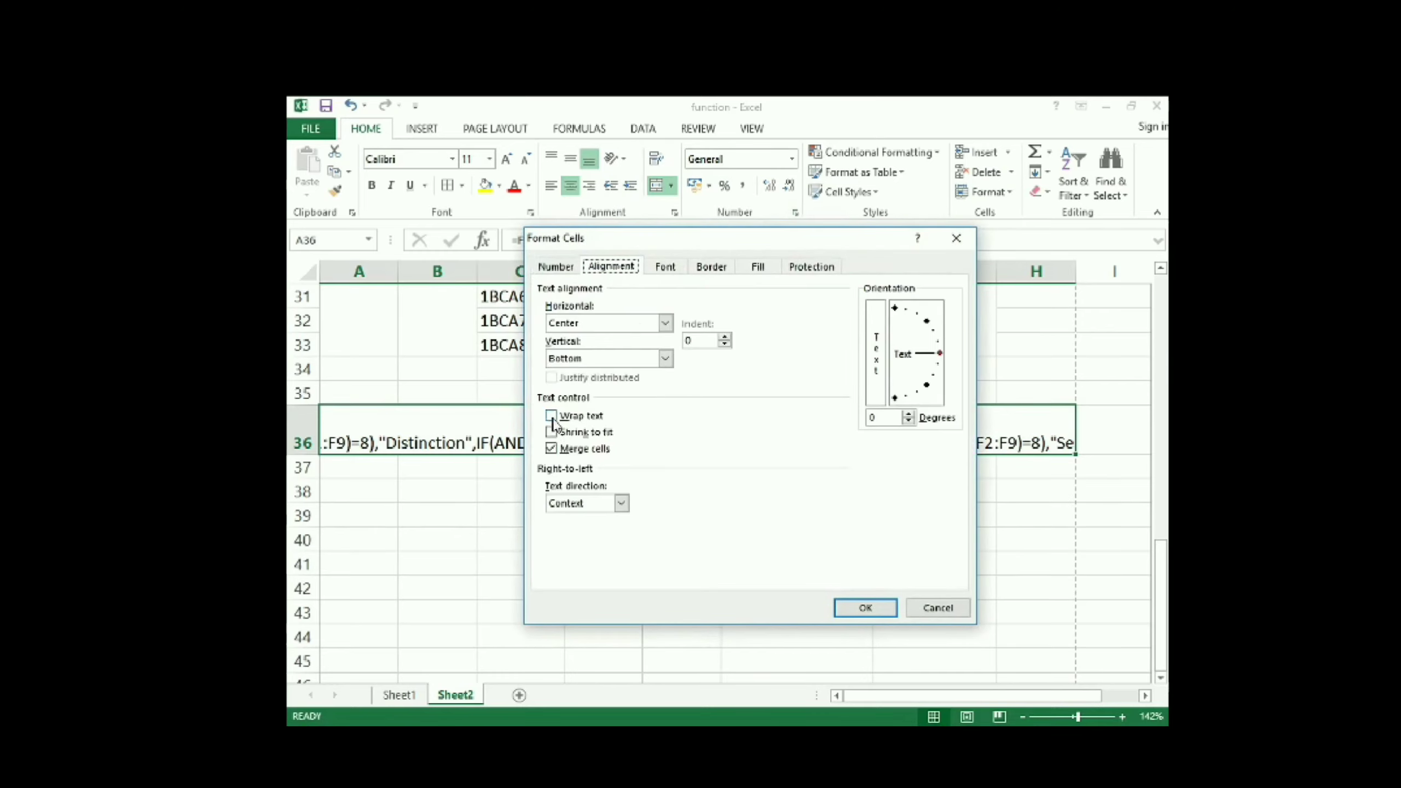
left_click(551, 415)
left_click(864, 607)
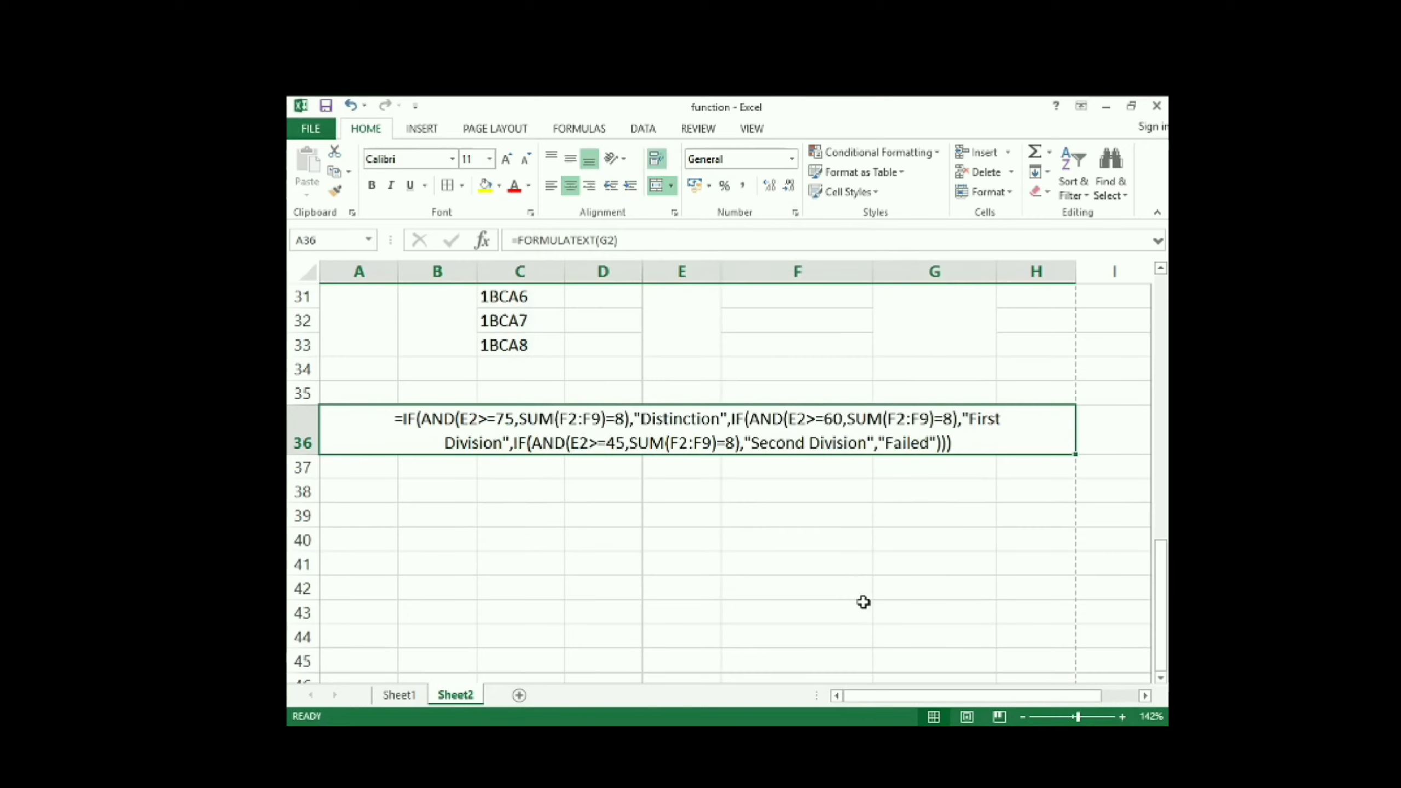
left_click(551, 186)
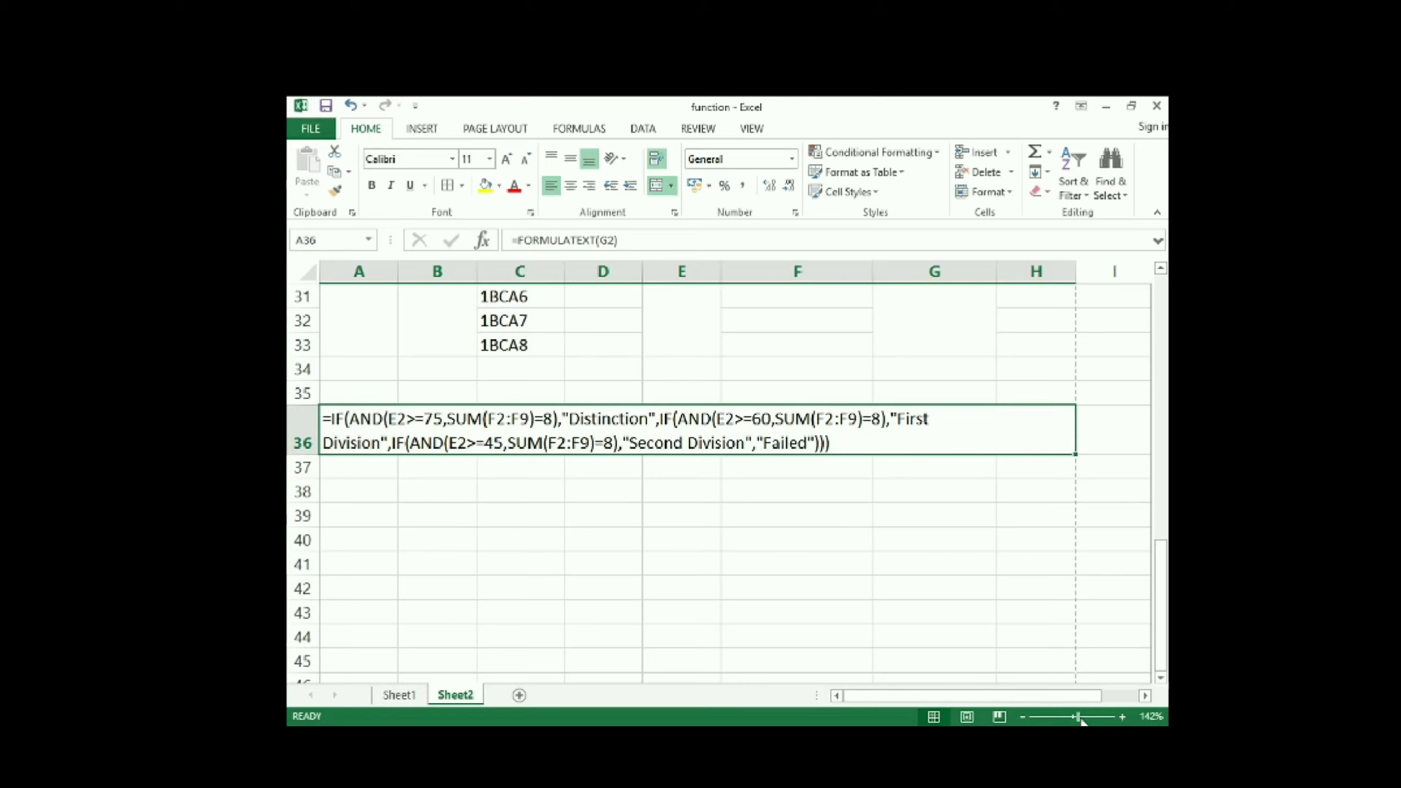
left_click_drag(1079, 720, 1082, 723)
scroll(764, 594, "down", 2)
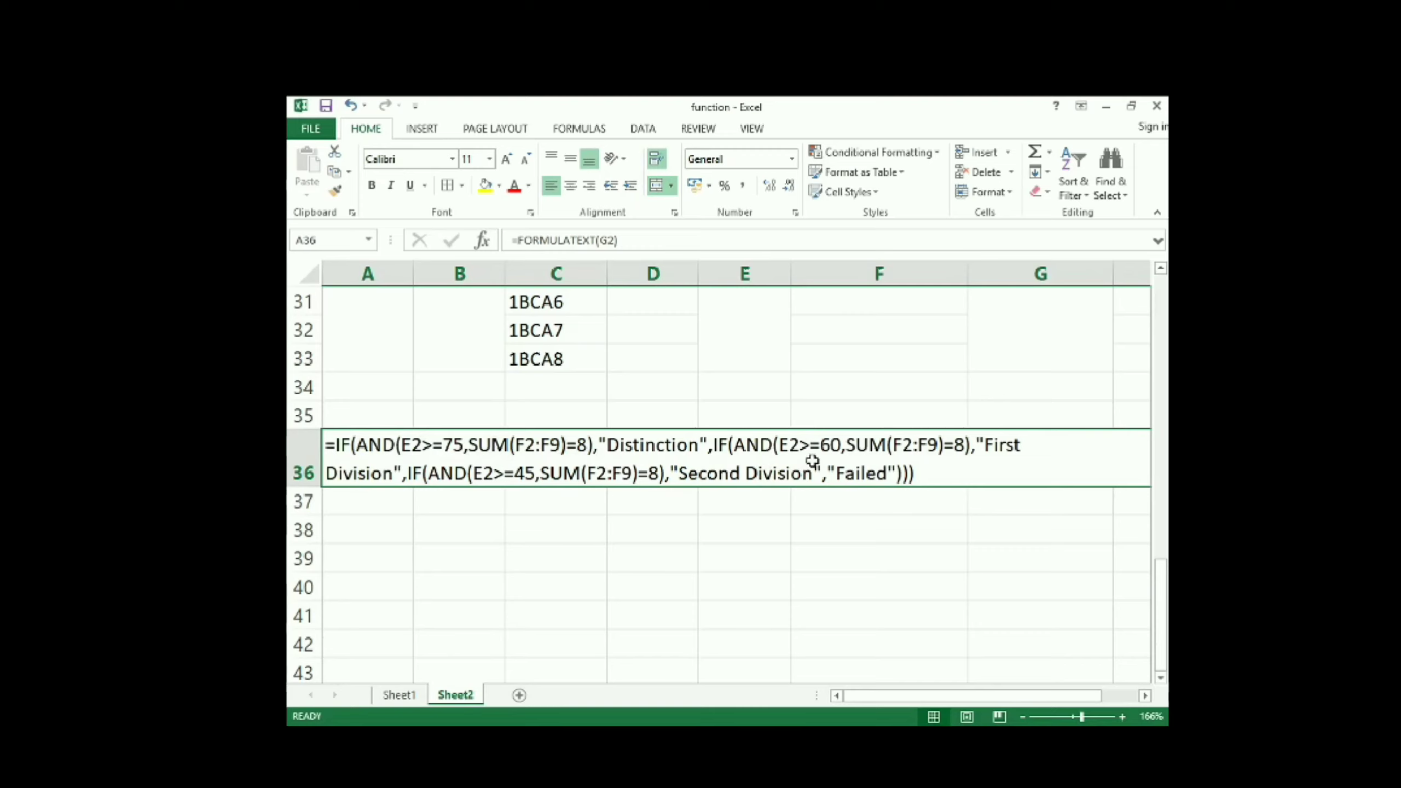
Step: Test the marks validation in D9 by trying 0 and A as the first student's 1BCA8 mark
scroll(950, 430, "up", 10)
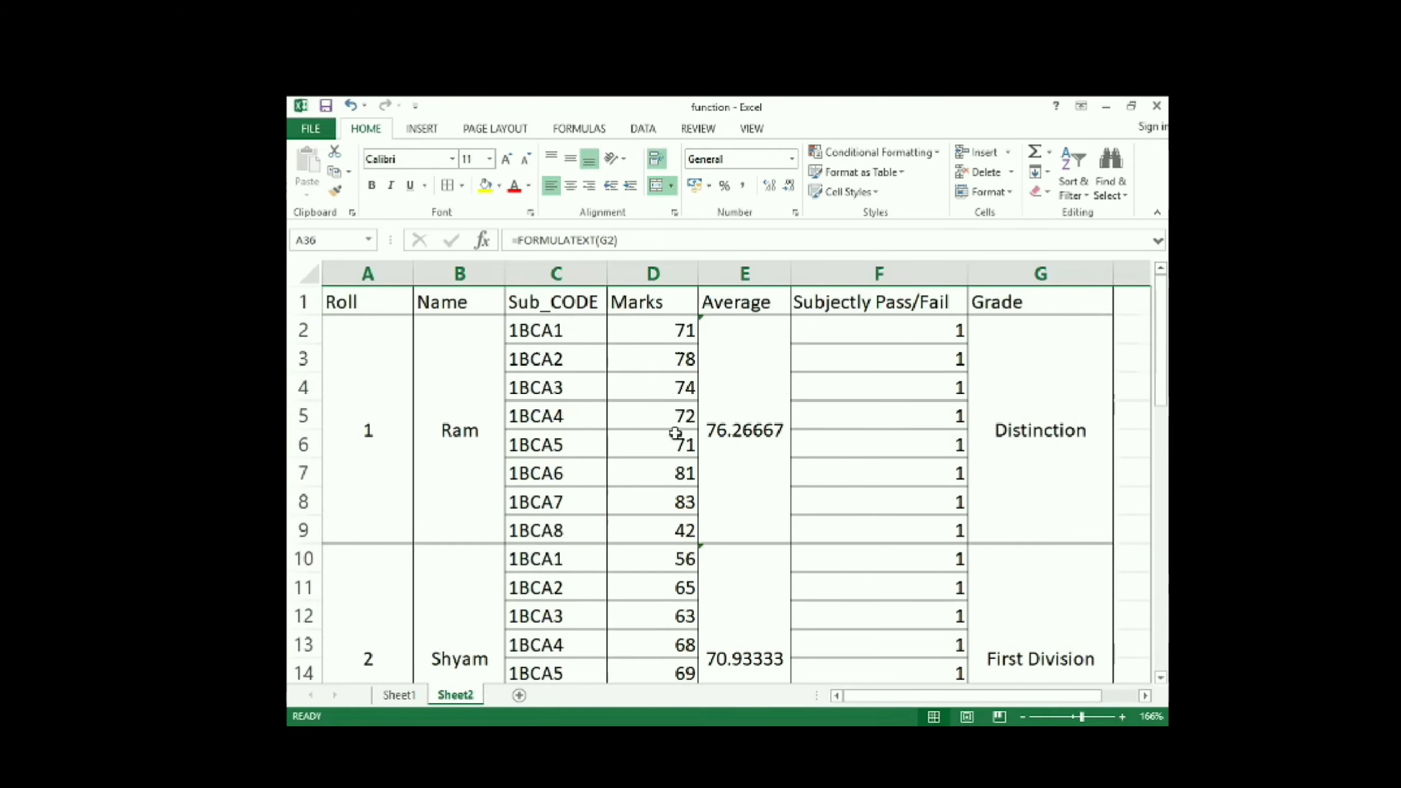
left_click(662, 531)
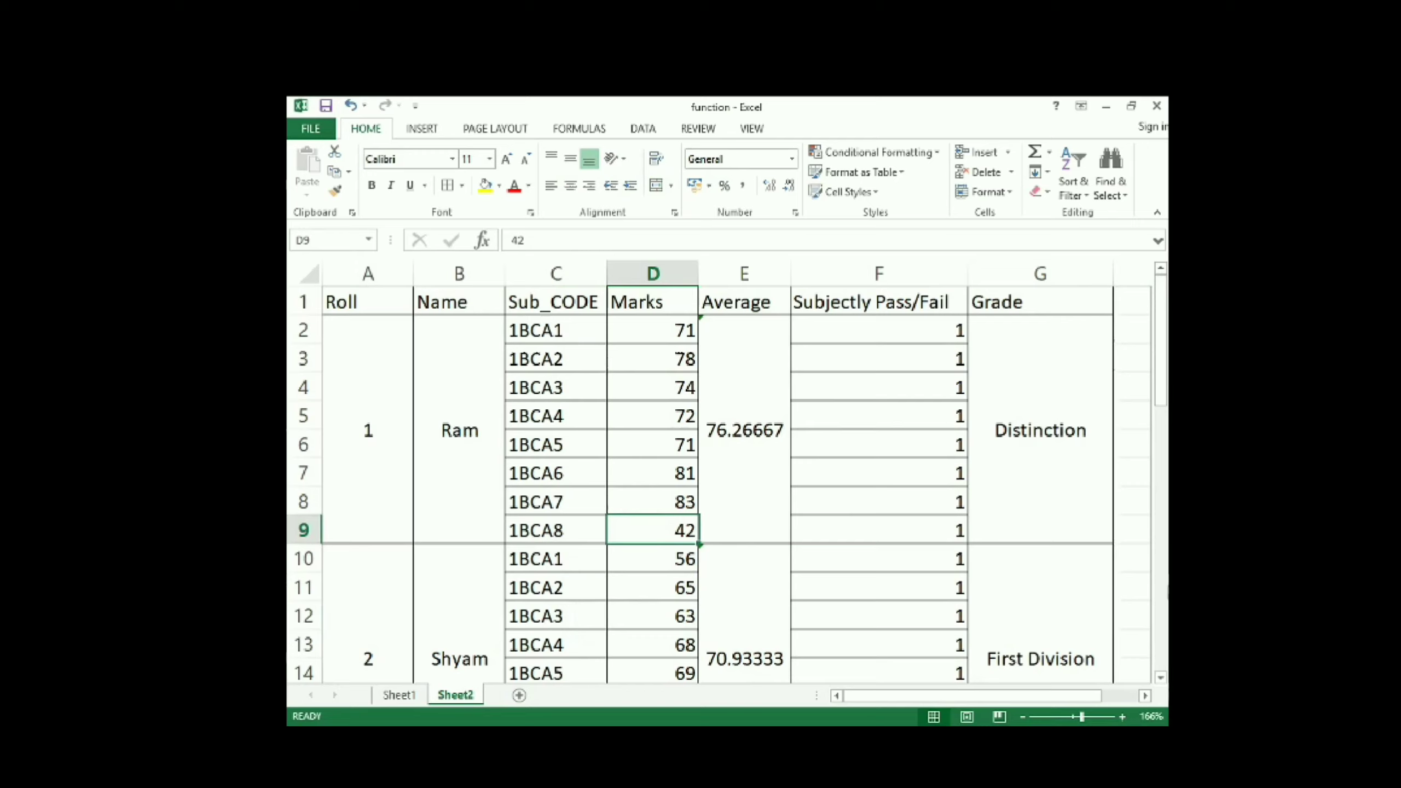
type("0")
key("Return")
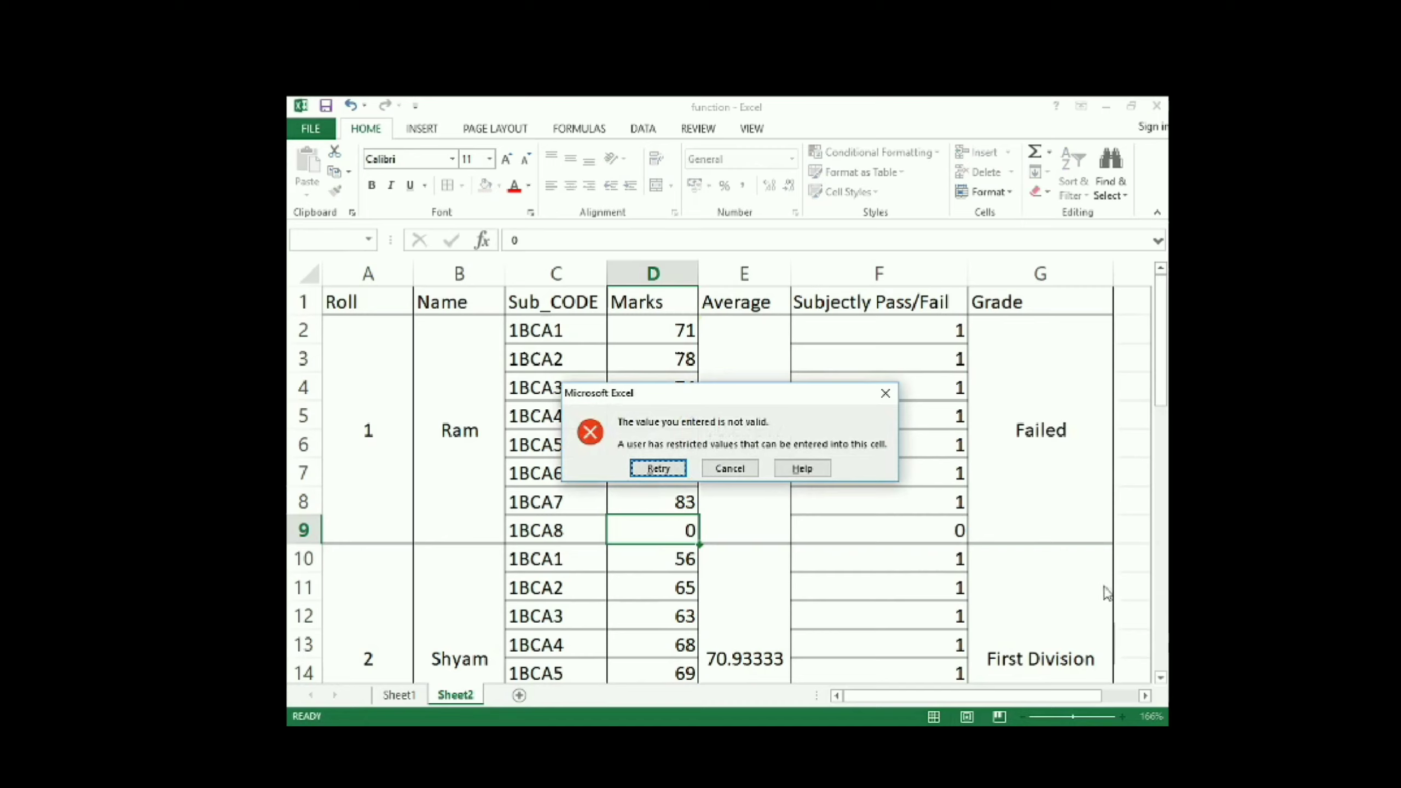
left_click(679, 471)
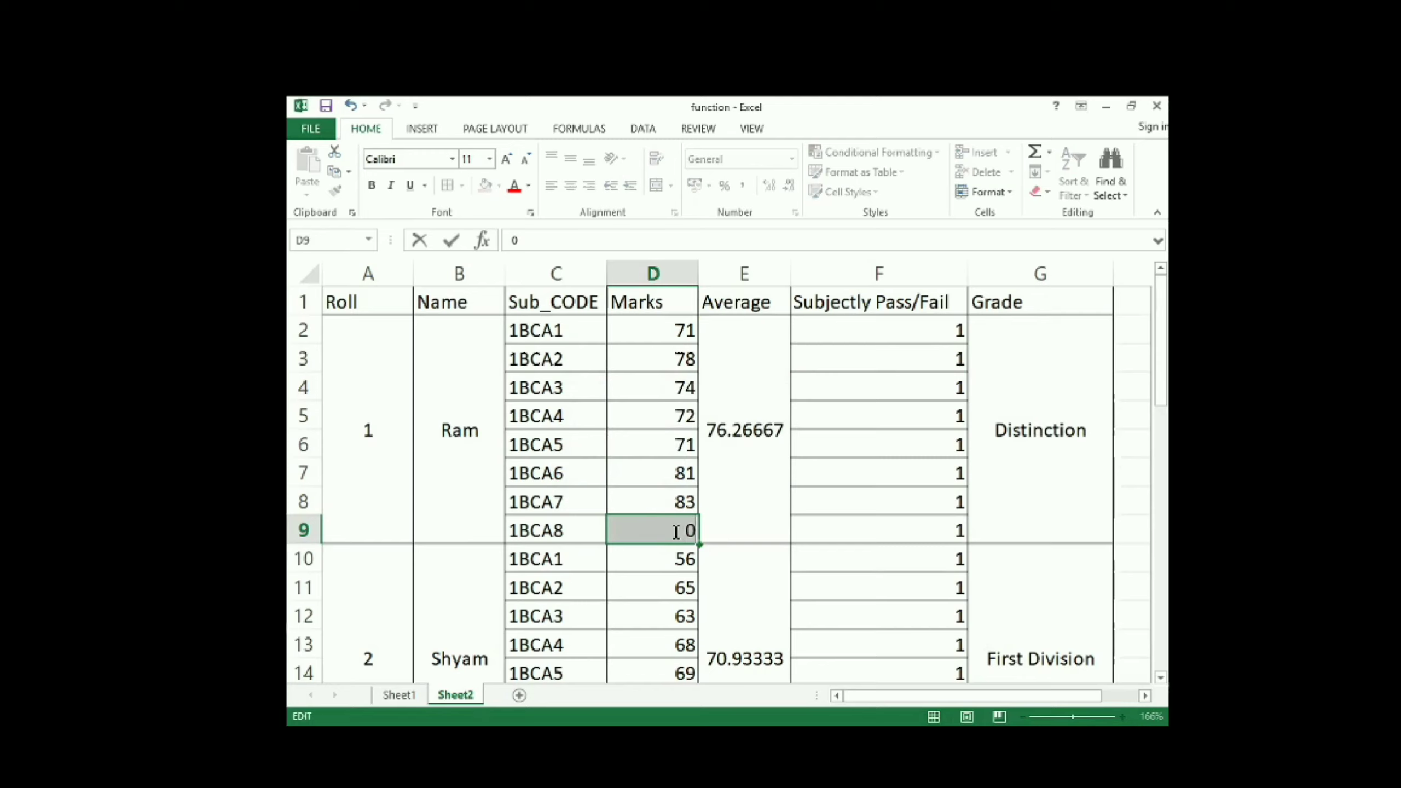
key("BackSpace")
type("A")
key("Return")
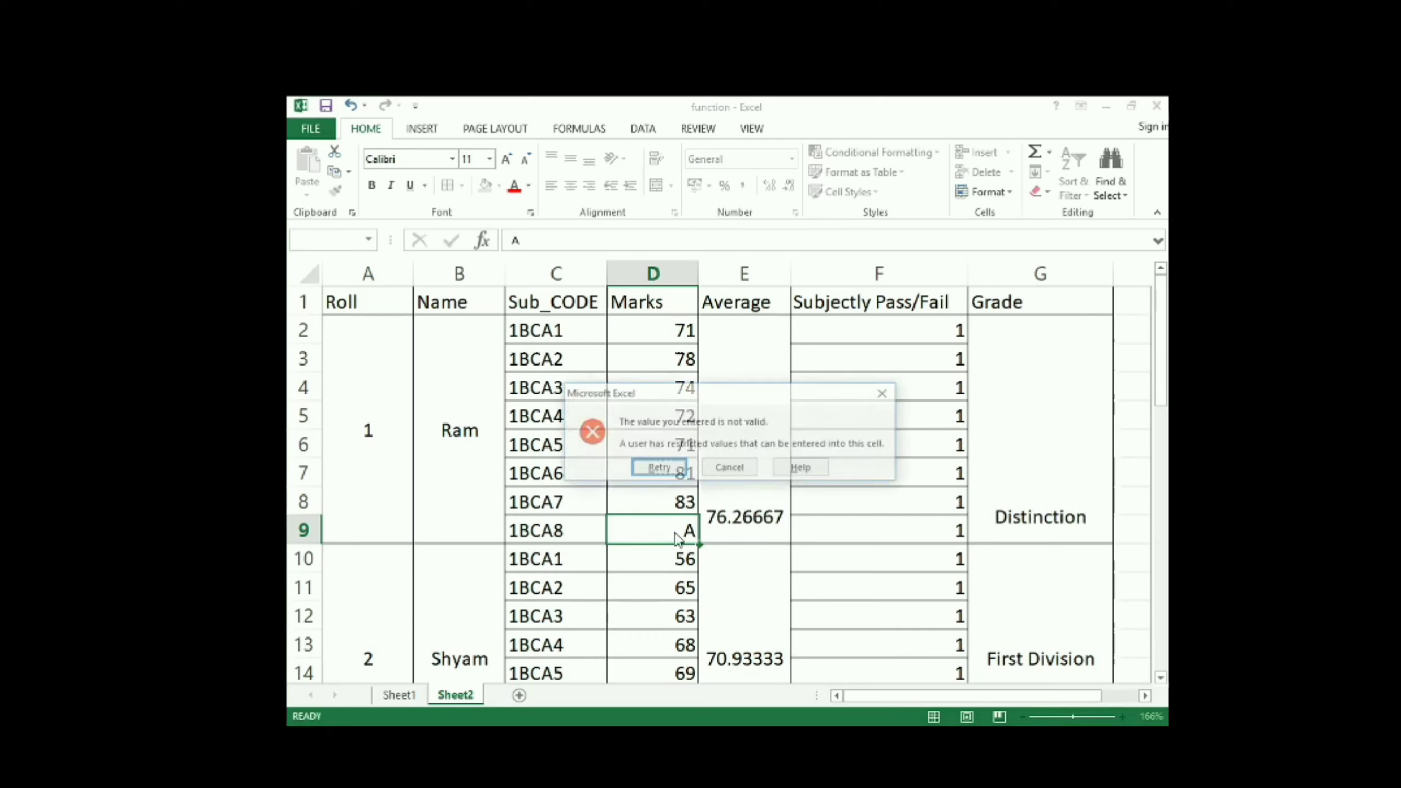
key("Escape")
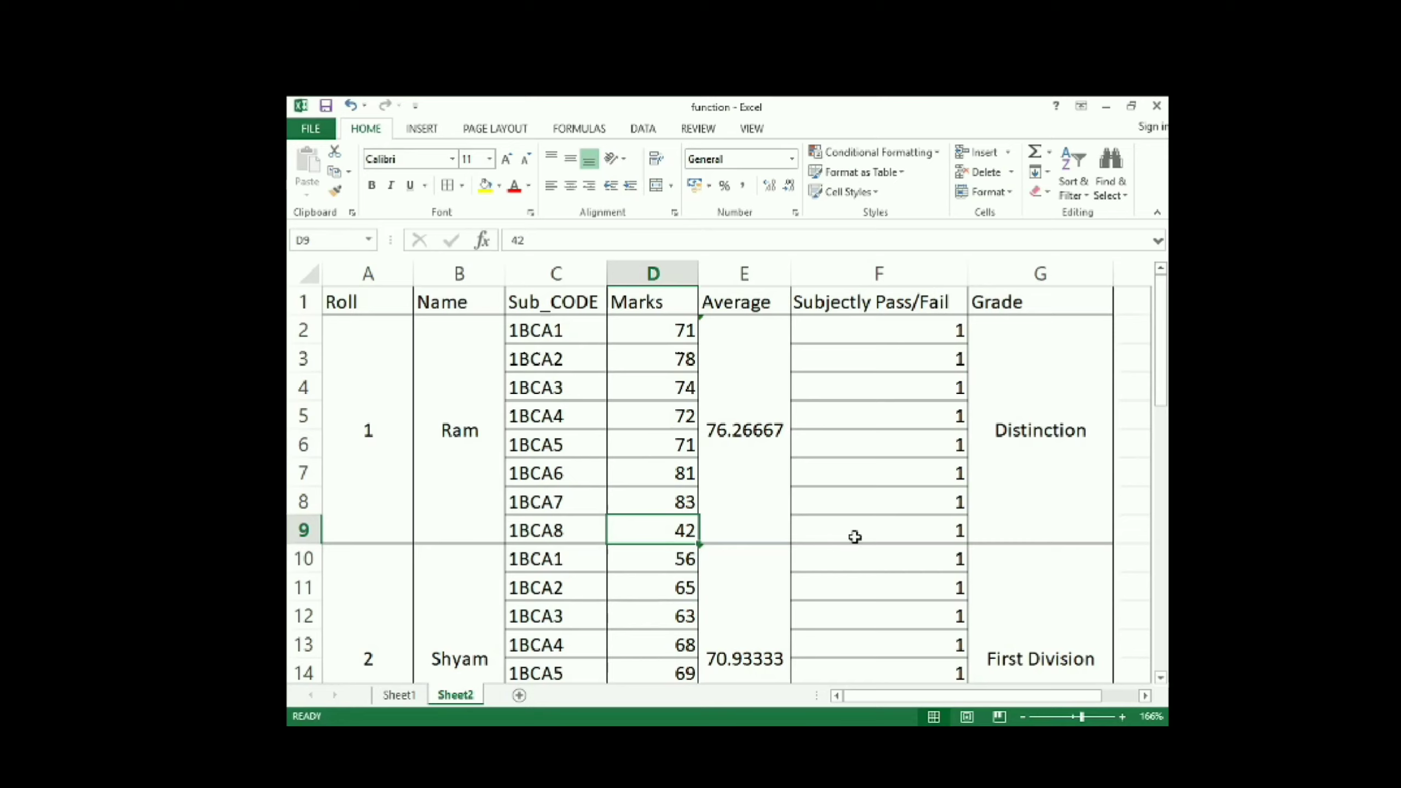
Step: Clear the first student's 1BCA8 mark in D9 and re-enter it as 41
key("Delete")
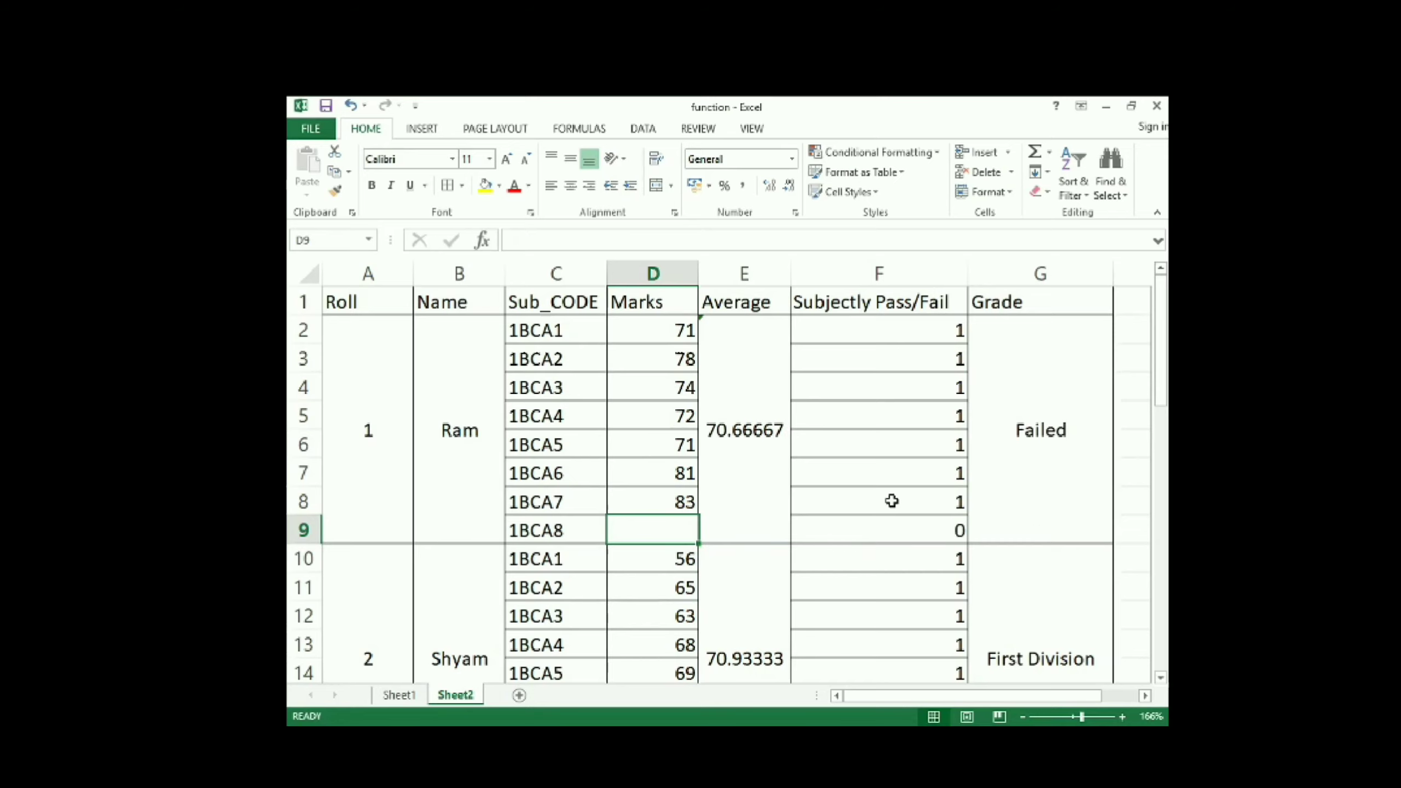
left_click(892, 501)
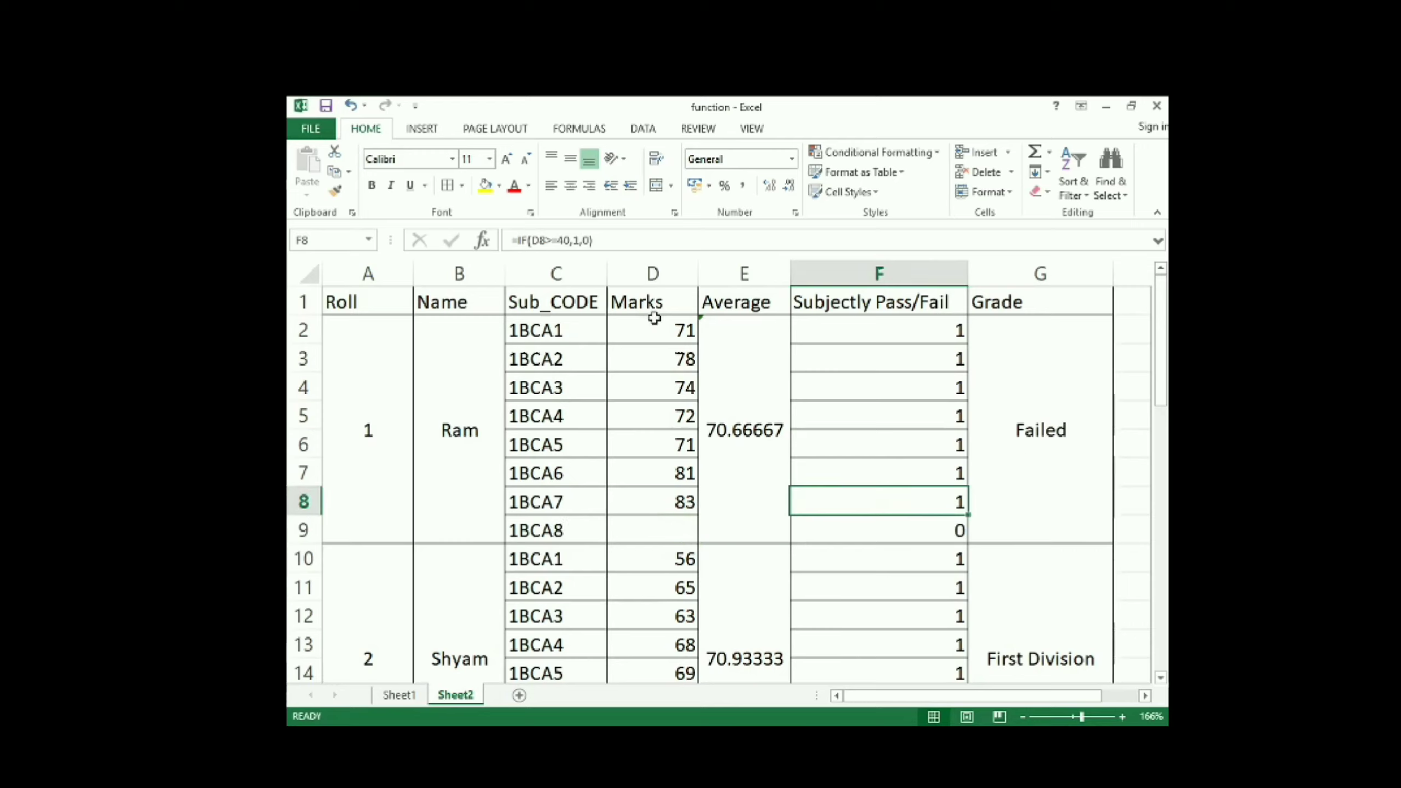
left_click(667, 526)
type("41")
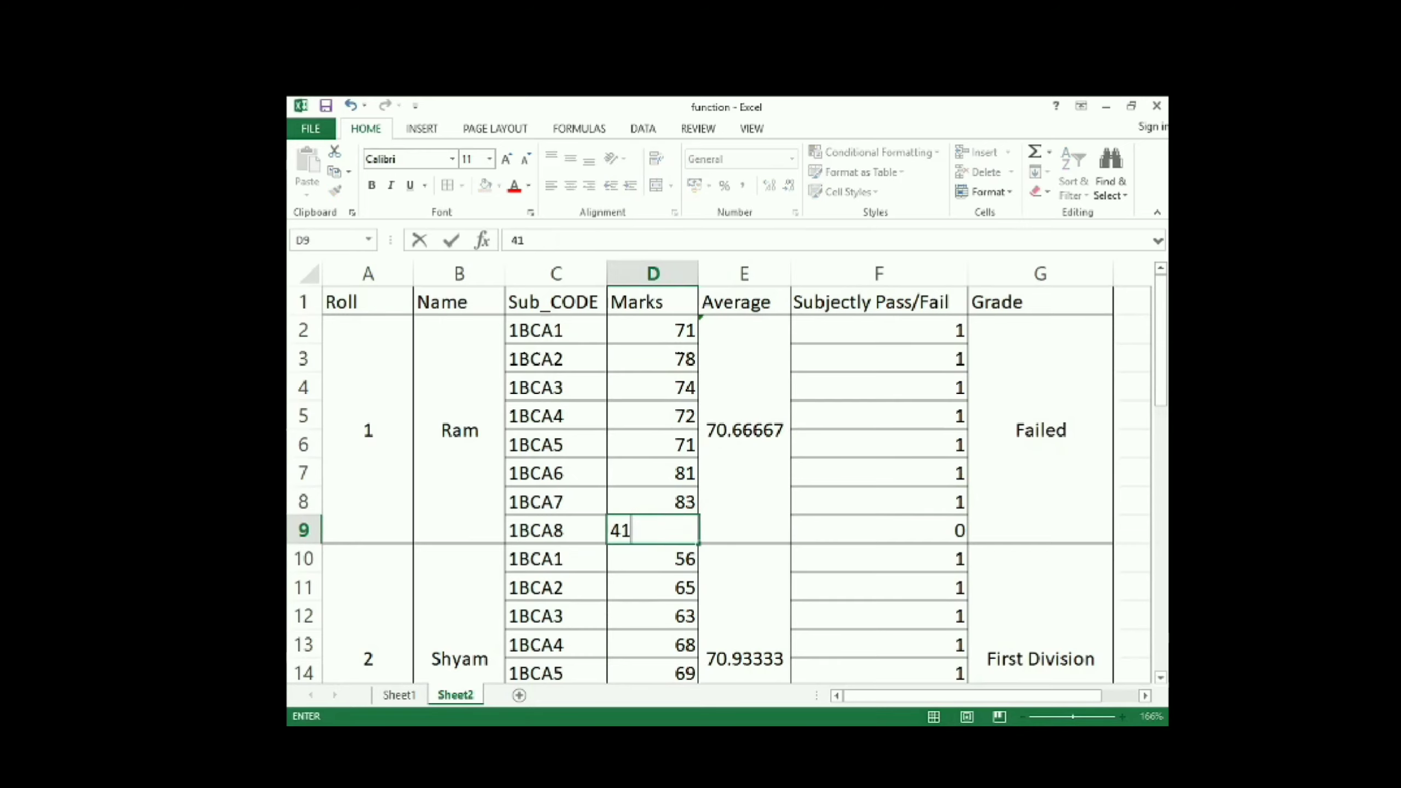
key("Return")
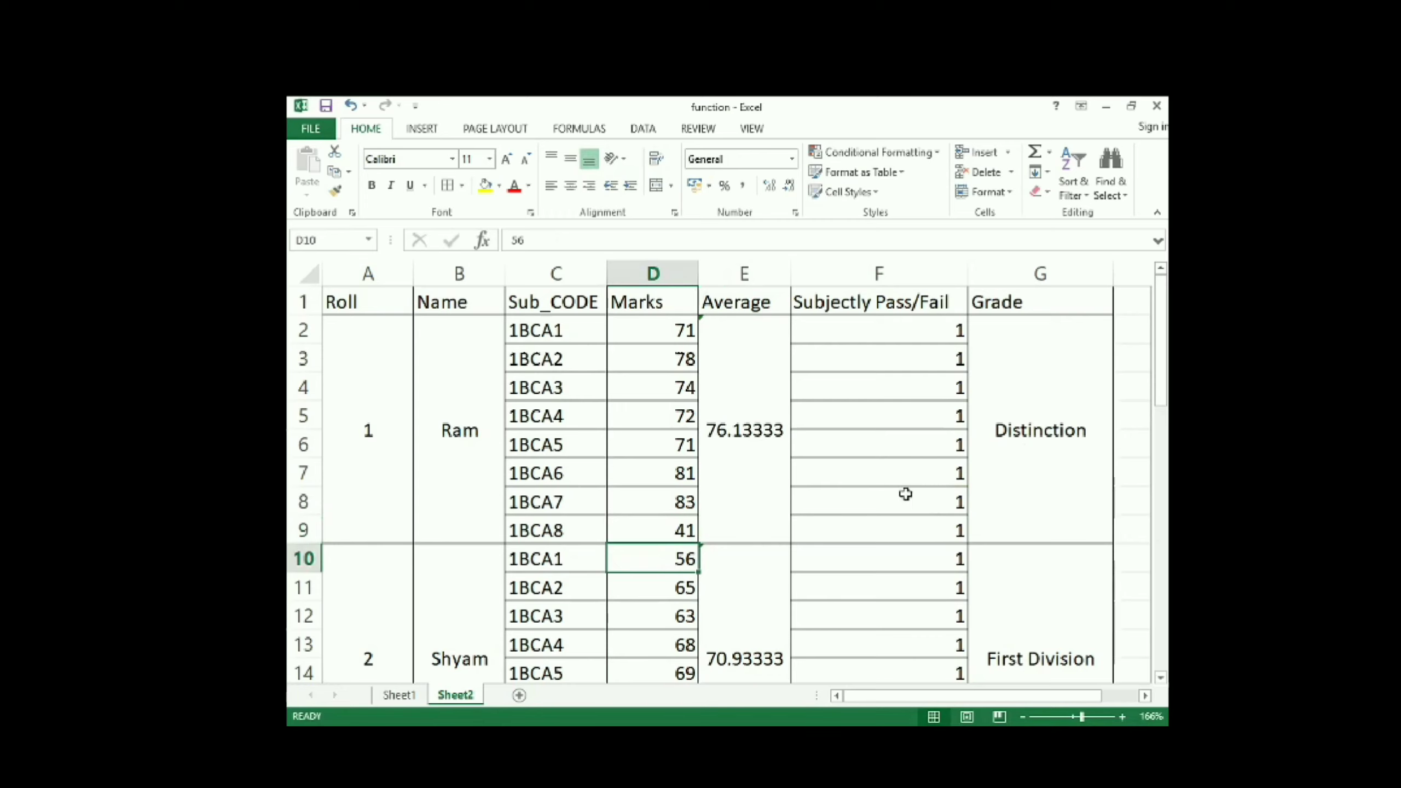
Step: Set the second student's 1BCA1 mark in D10 to 39
scroll(916, 491, "down", 2)
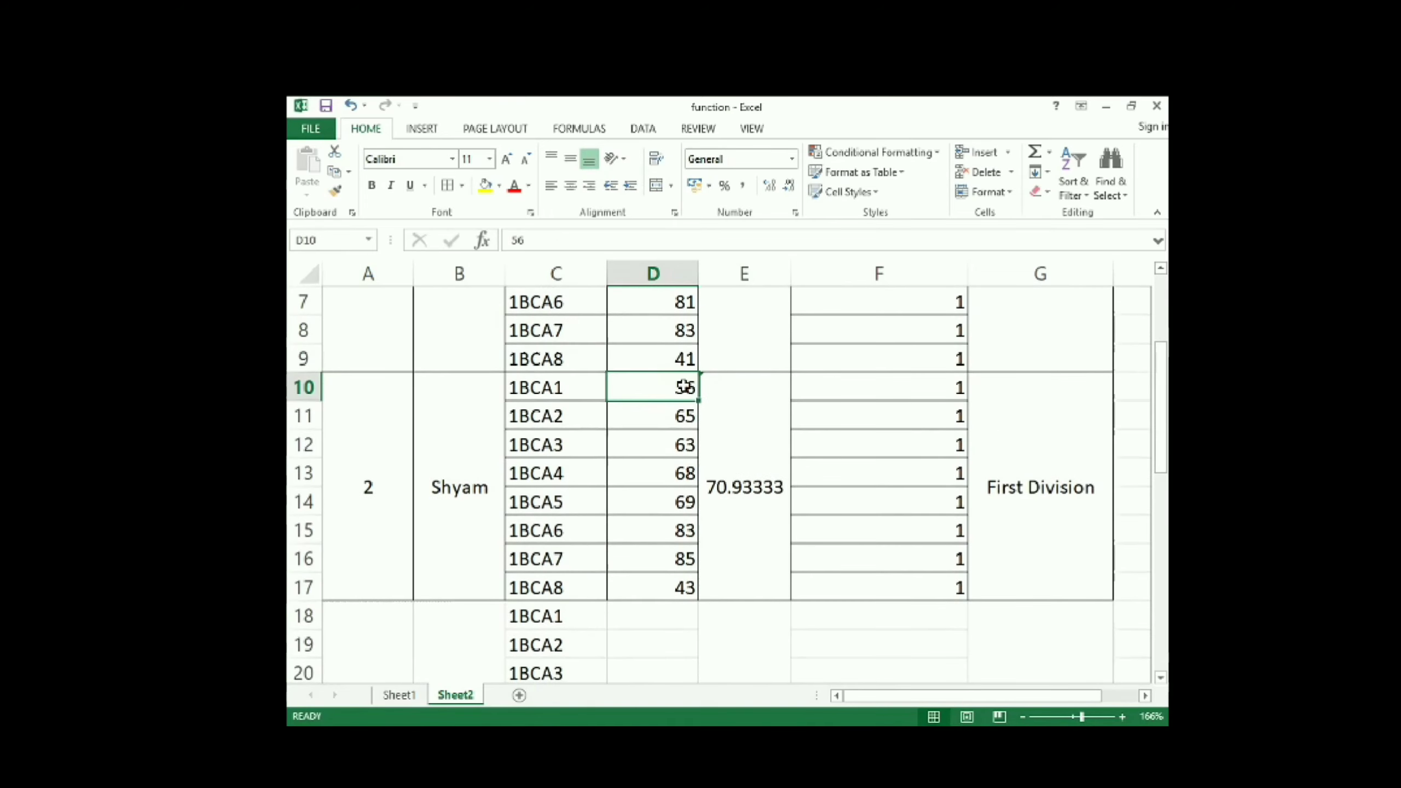
scroll(646, 499, "up", 1)
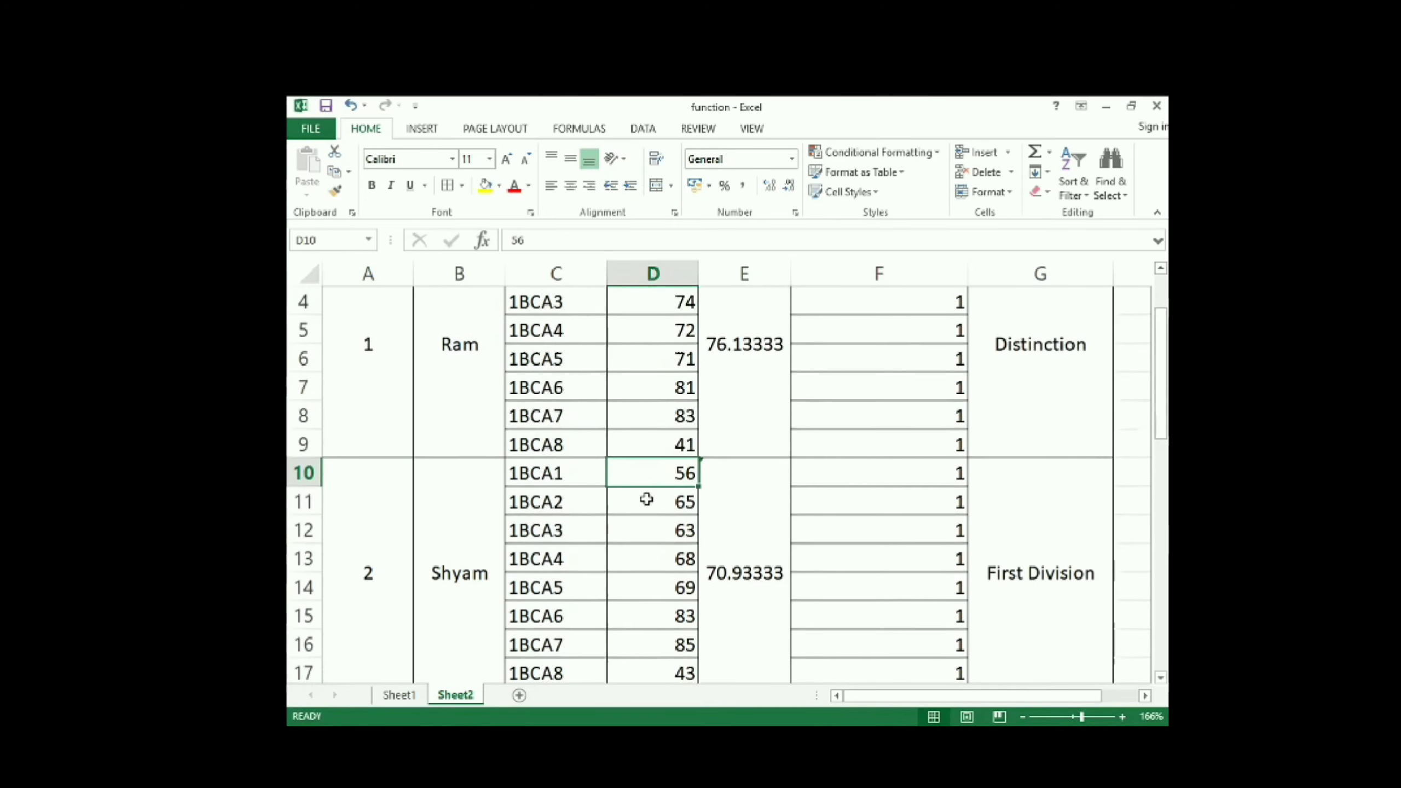
scroll(646, 500, "down", 1)
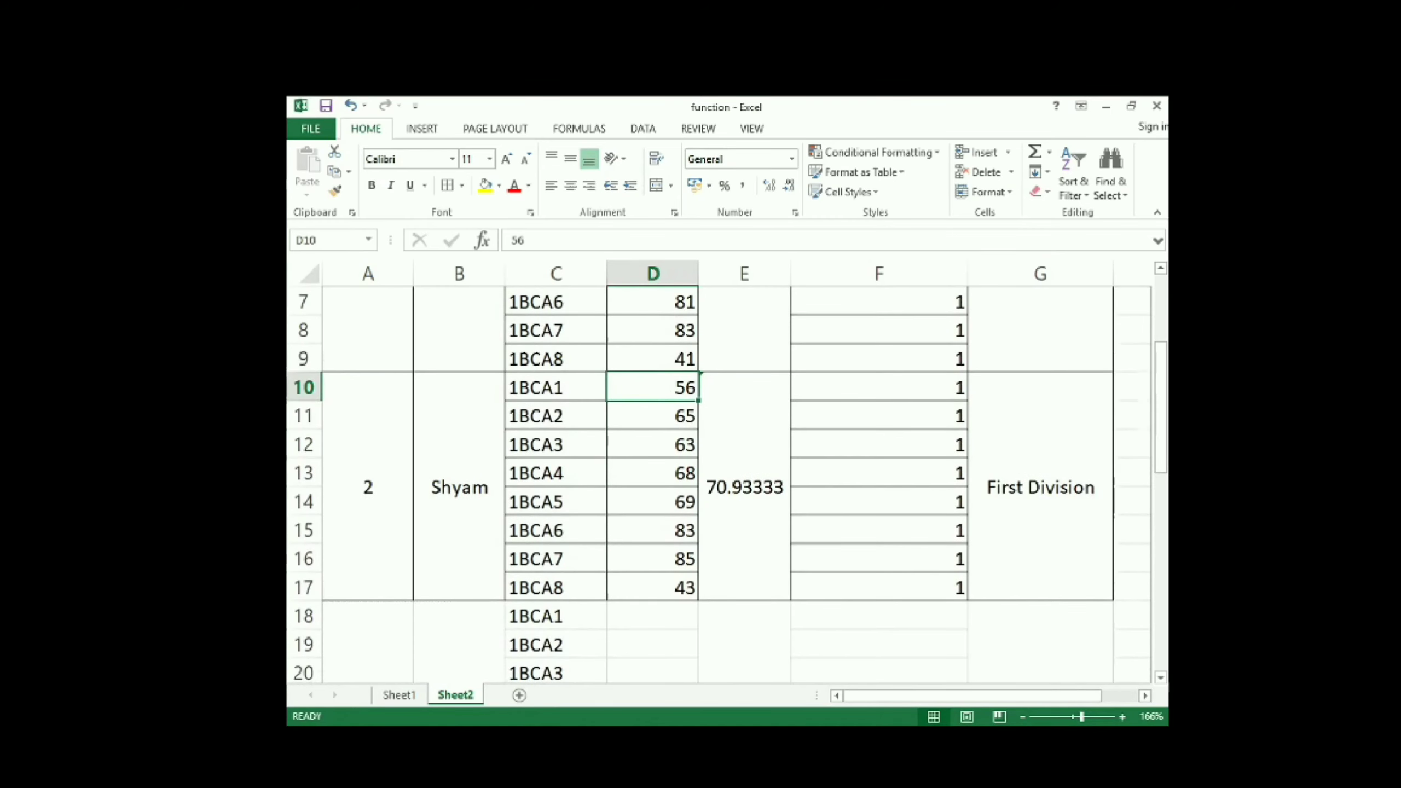
type("39")
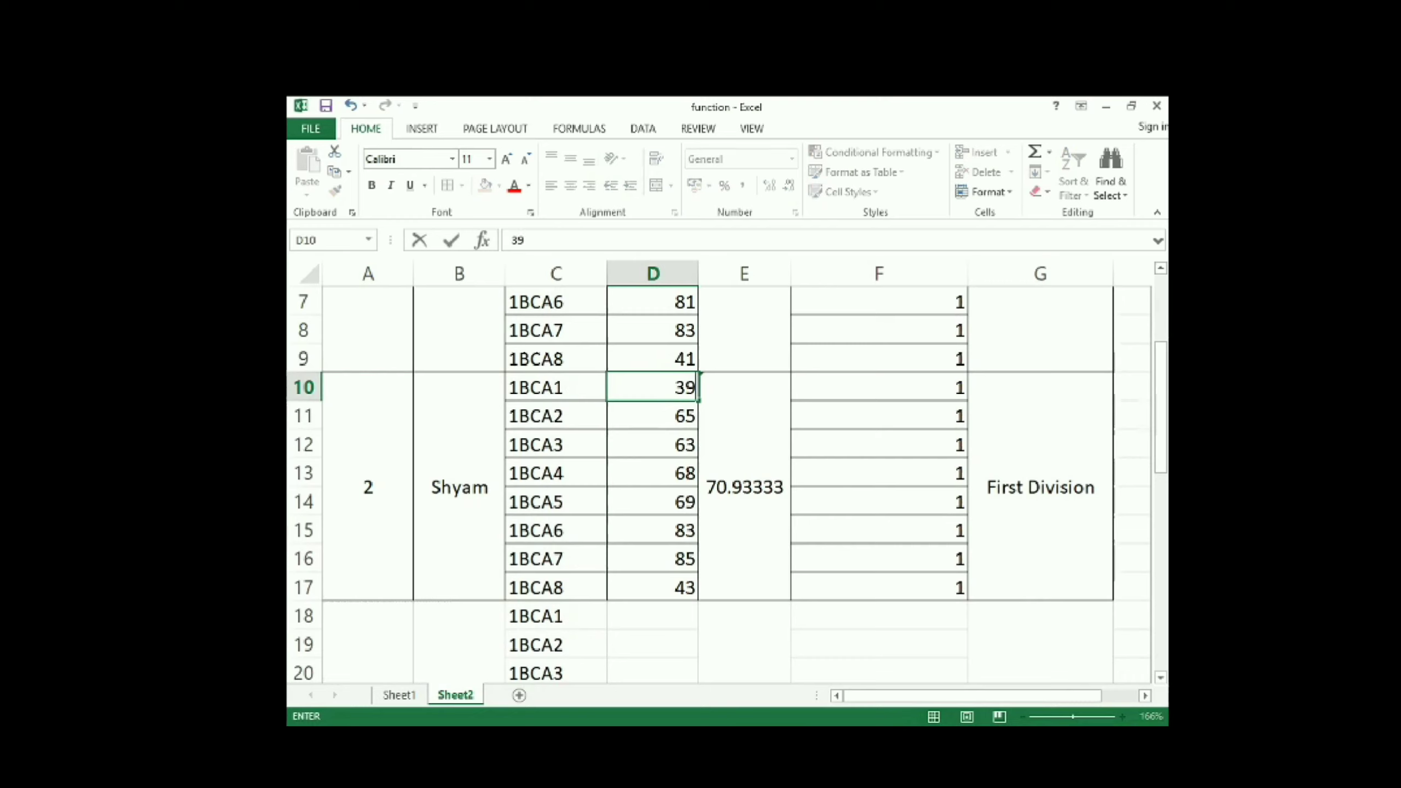
key("Return")
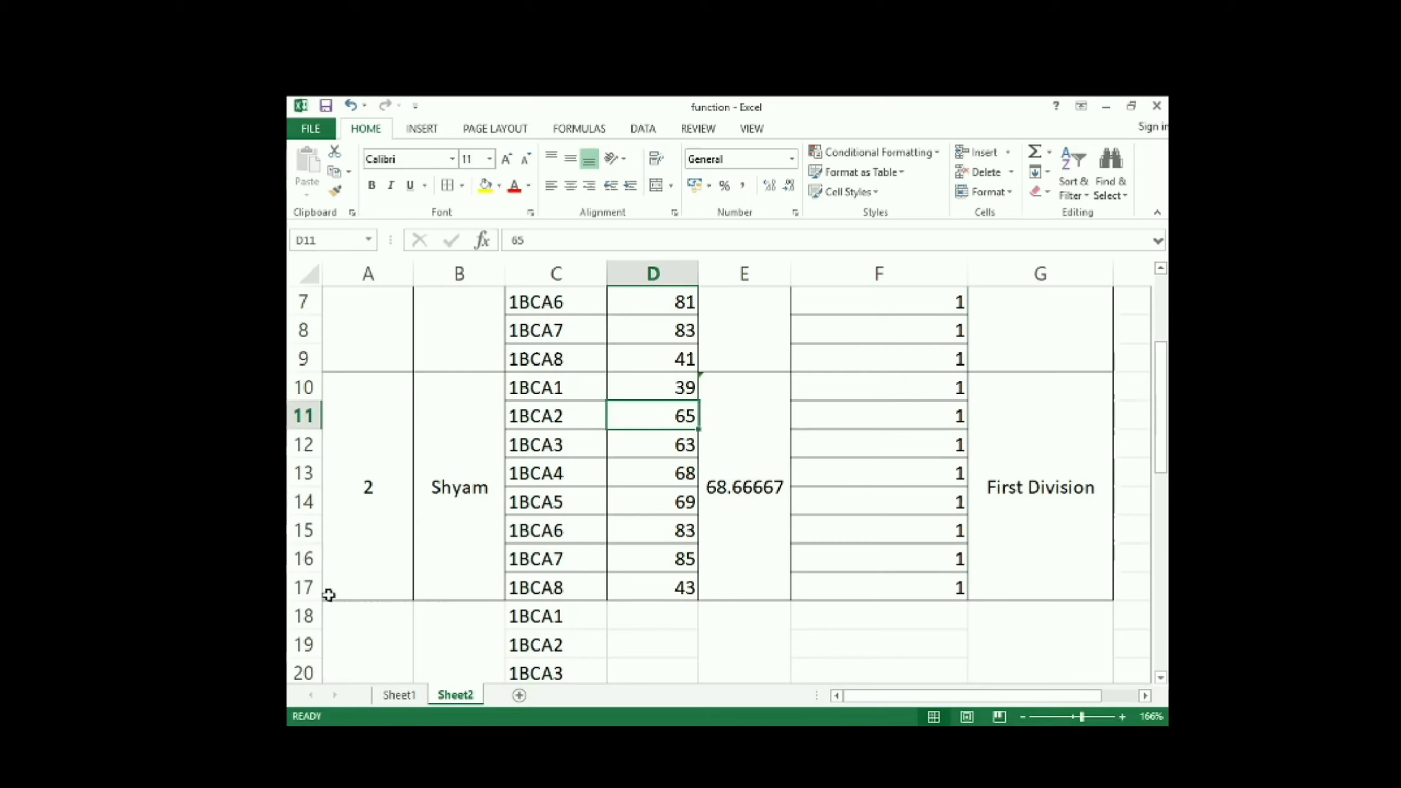
Step: Compare the second student's formulas in G10 and F10 with the first student's Pass/Fail formulas in F2:F9
left_click(1039, 439)
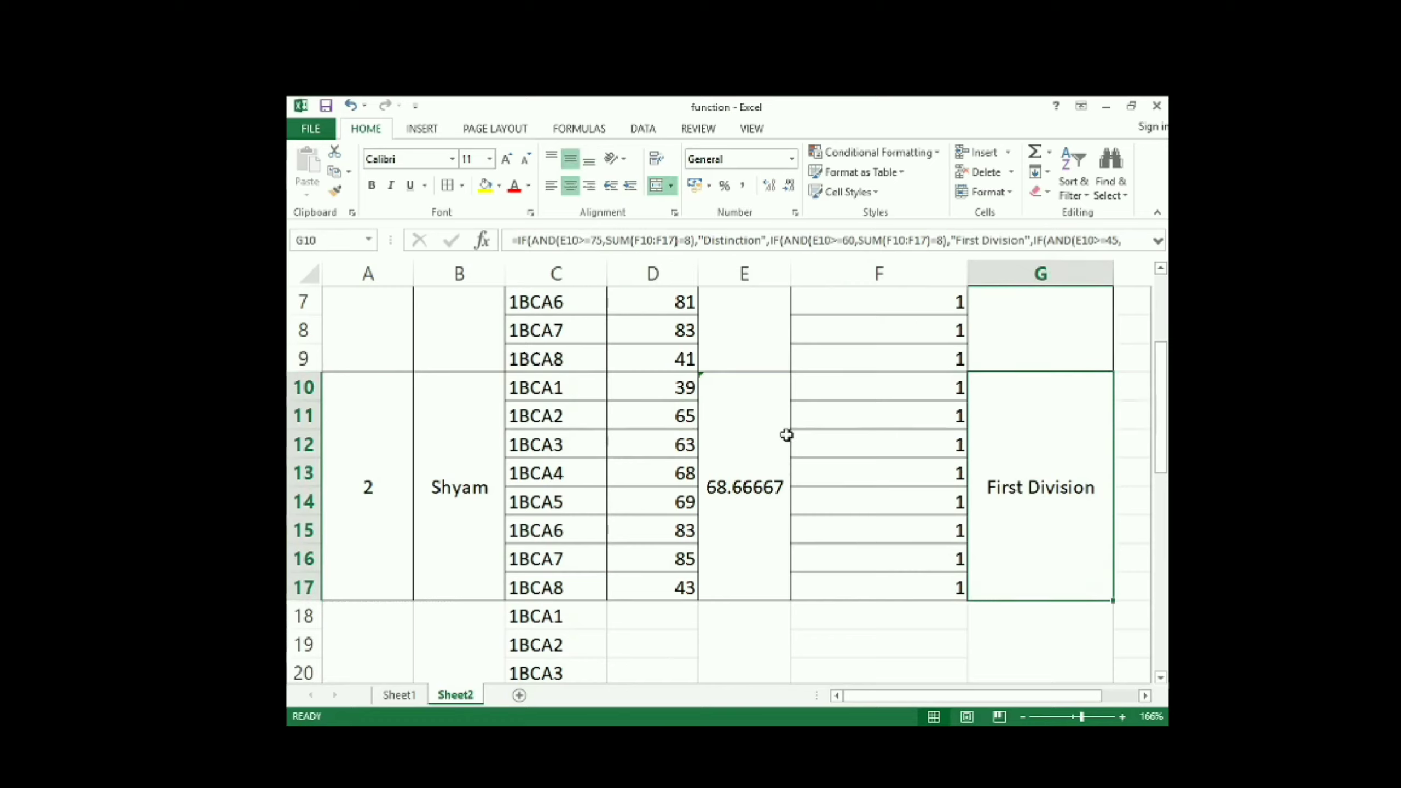
left_click(883, 380)
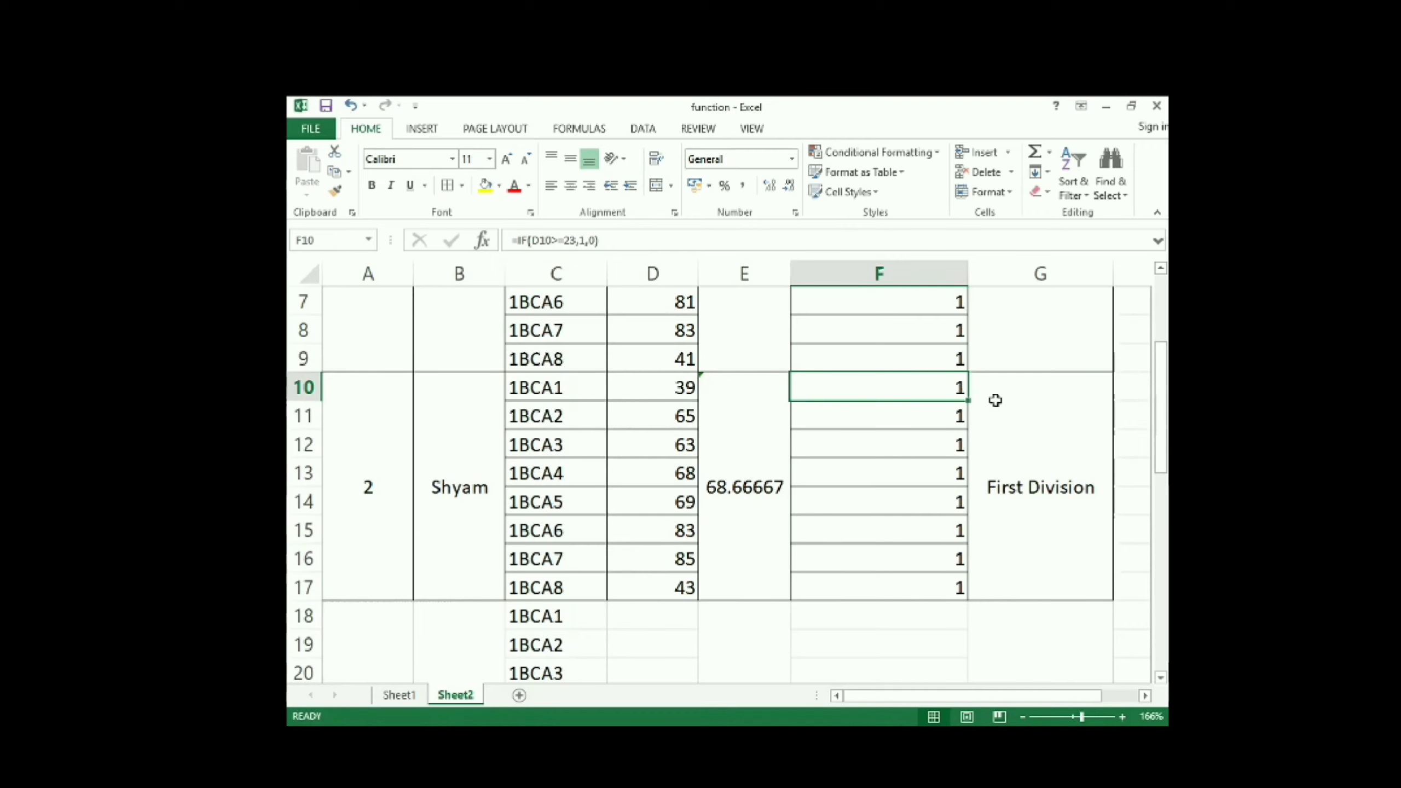
scroll(996, 397, "up", 2)
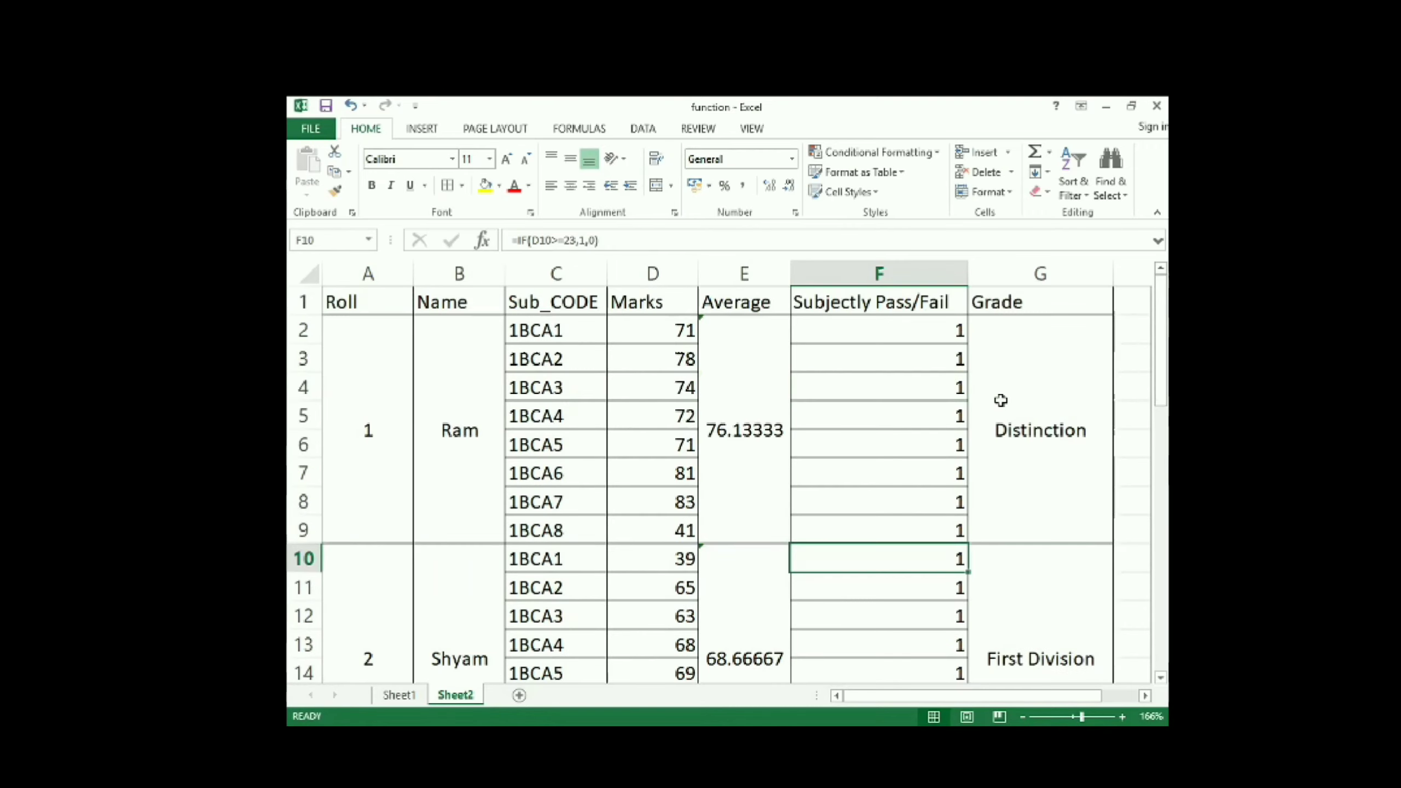
left_click(899, 330)
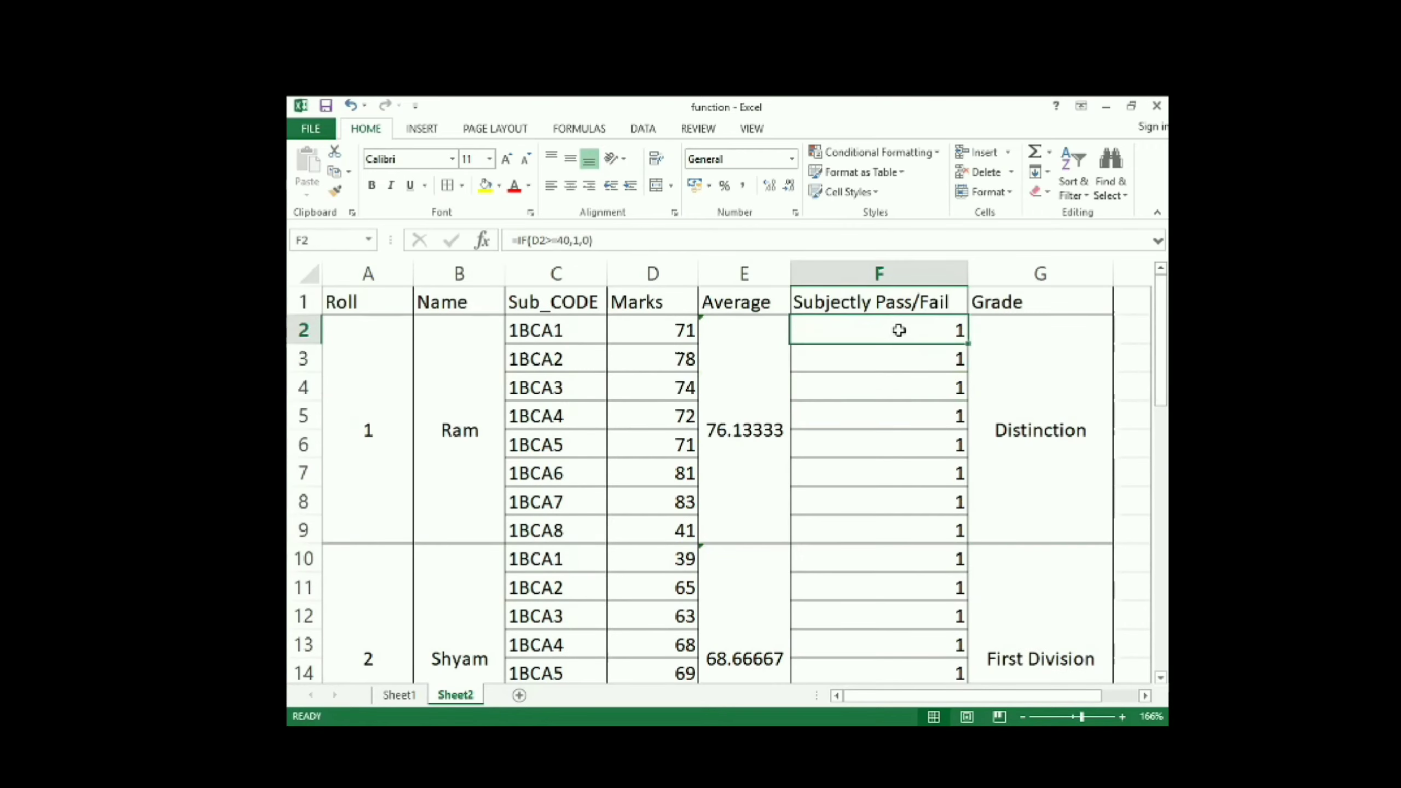
left_click(913, 358)
left_click(907, 391)
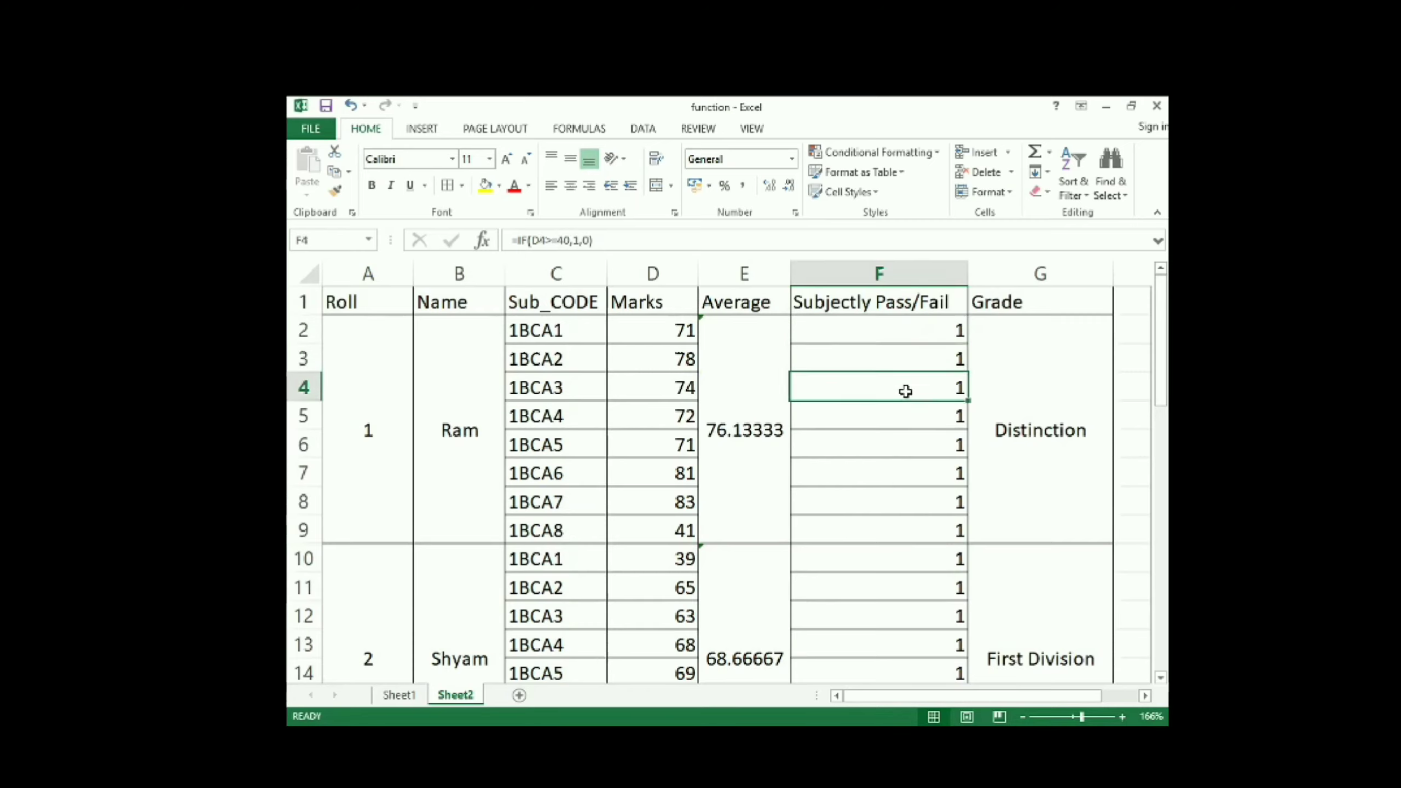
left_click(904, 420)
left_click(899, 448)
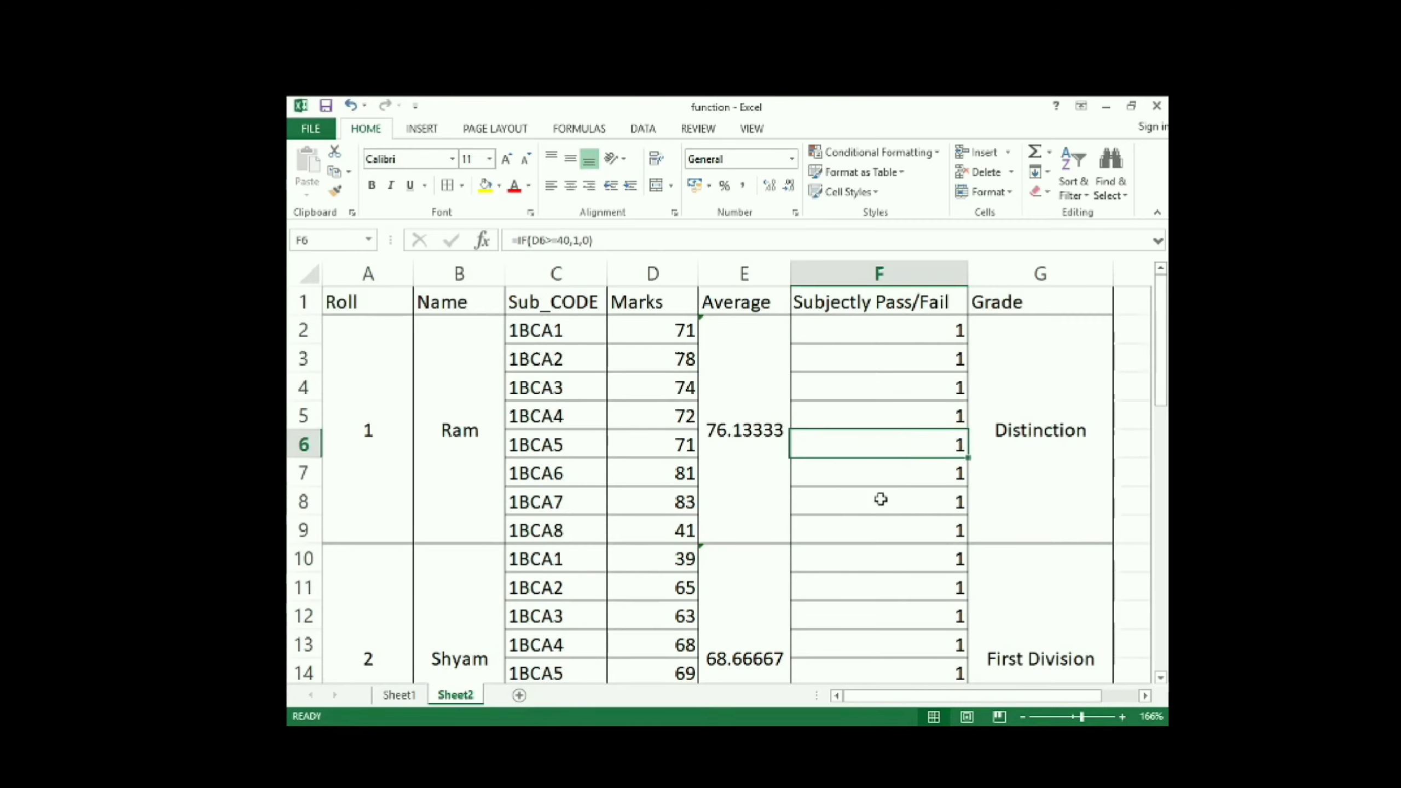
left_click(848, 530)
left_click(860, 499)
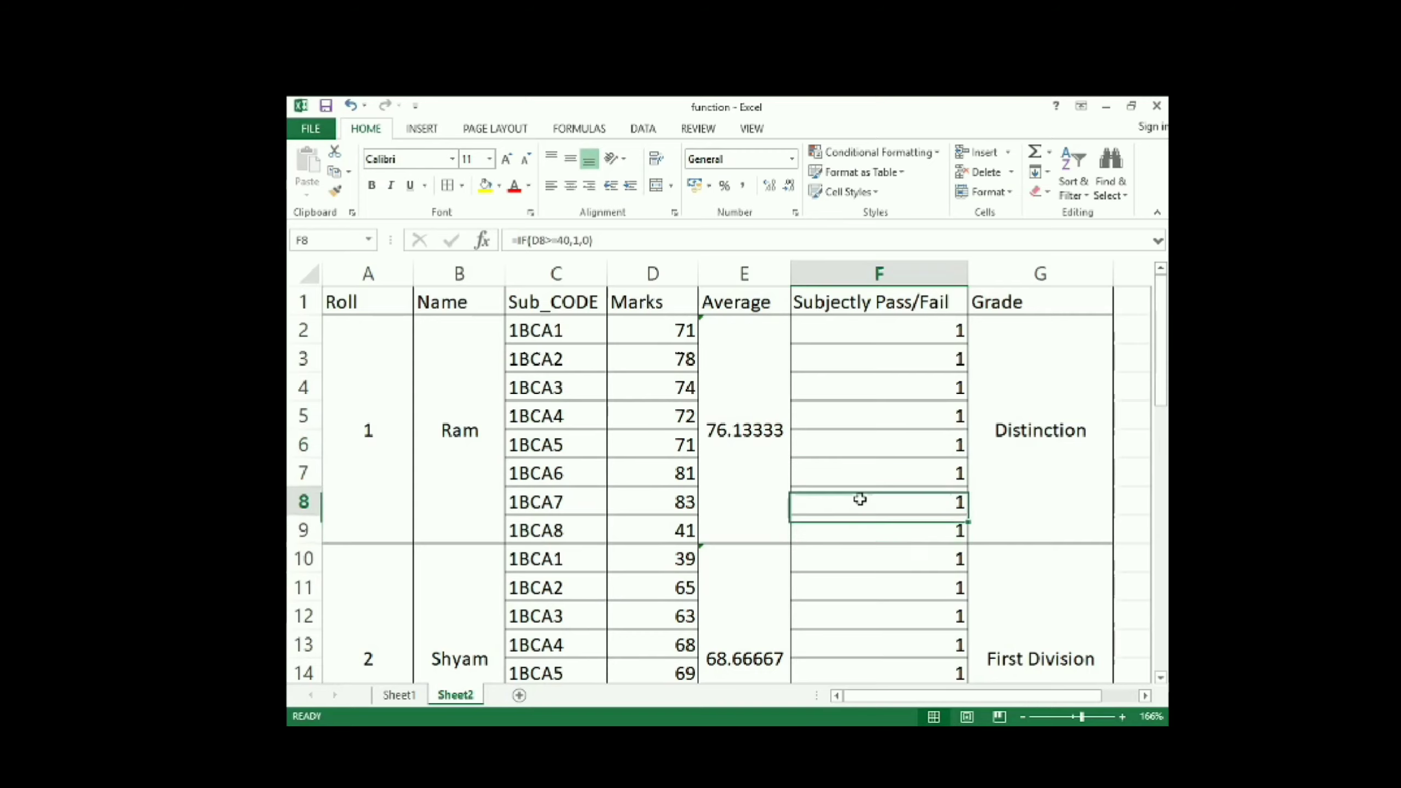
left_click(863, 532)
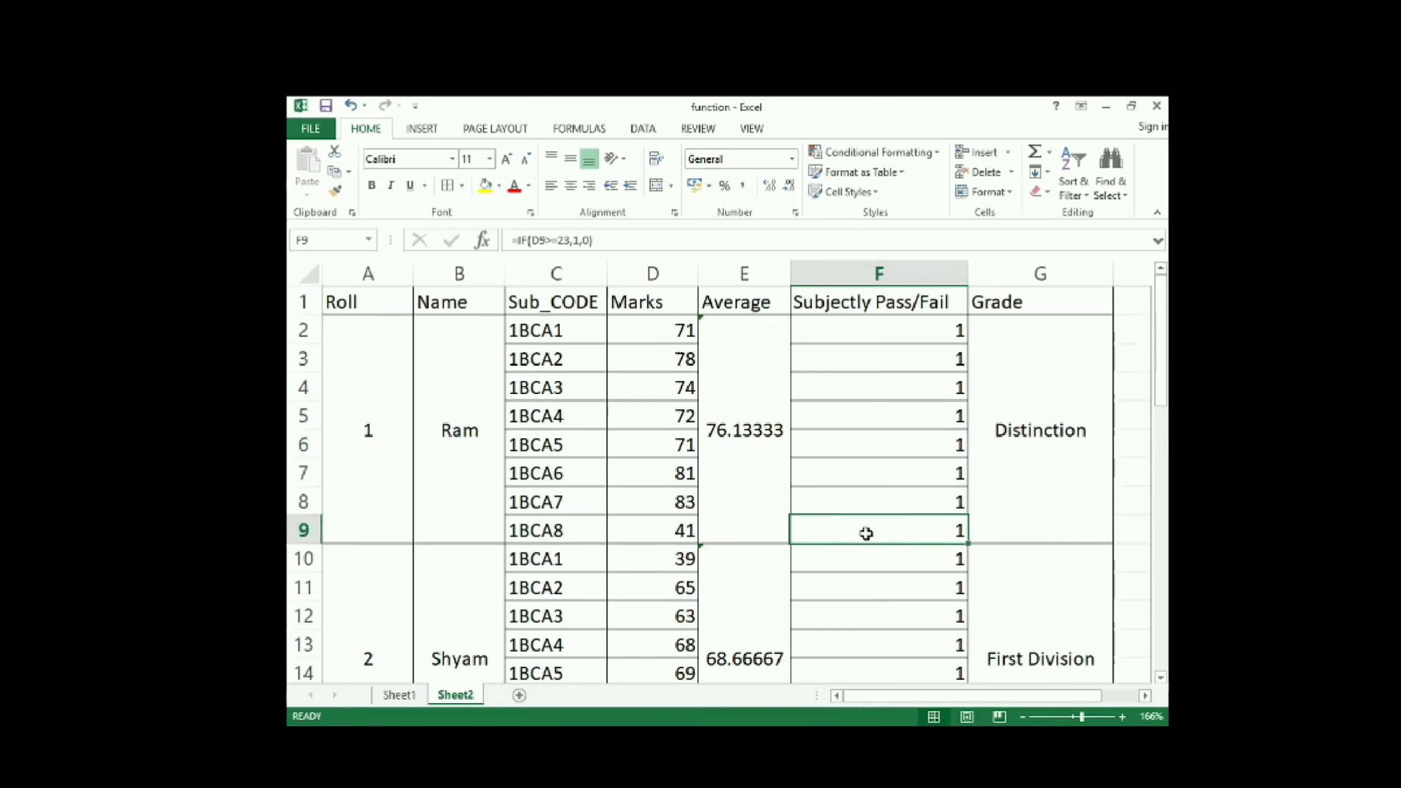
scroll(891, 531, "down", 2)
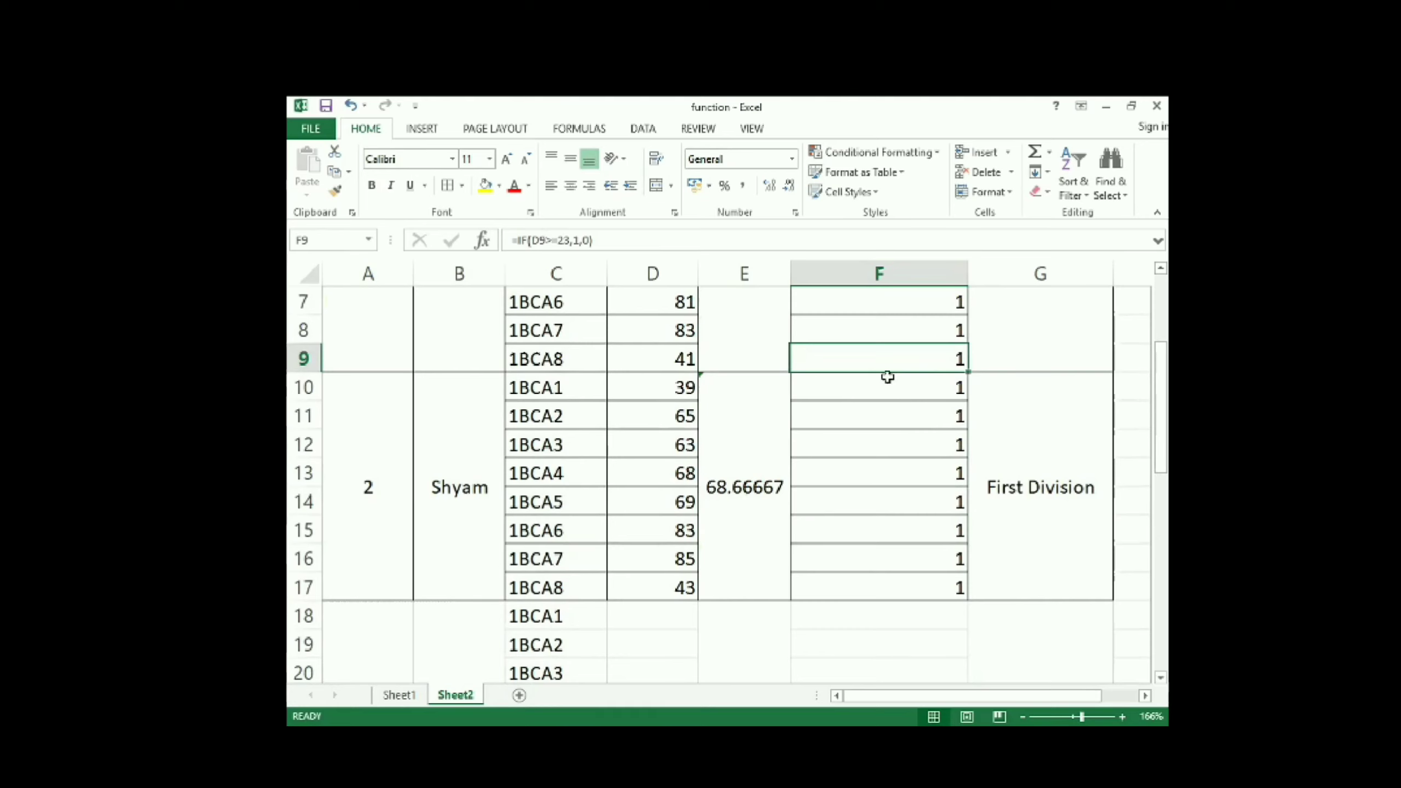
Step: Copy the first student's Pass/Fail formulas from F2:F9 over the second student's formulas in F10:F17
scroll(922, 384, "up", 2)
left_click_drag(885, 329, 893, 526)
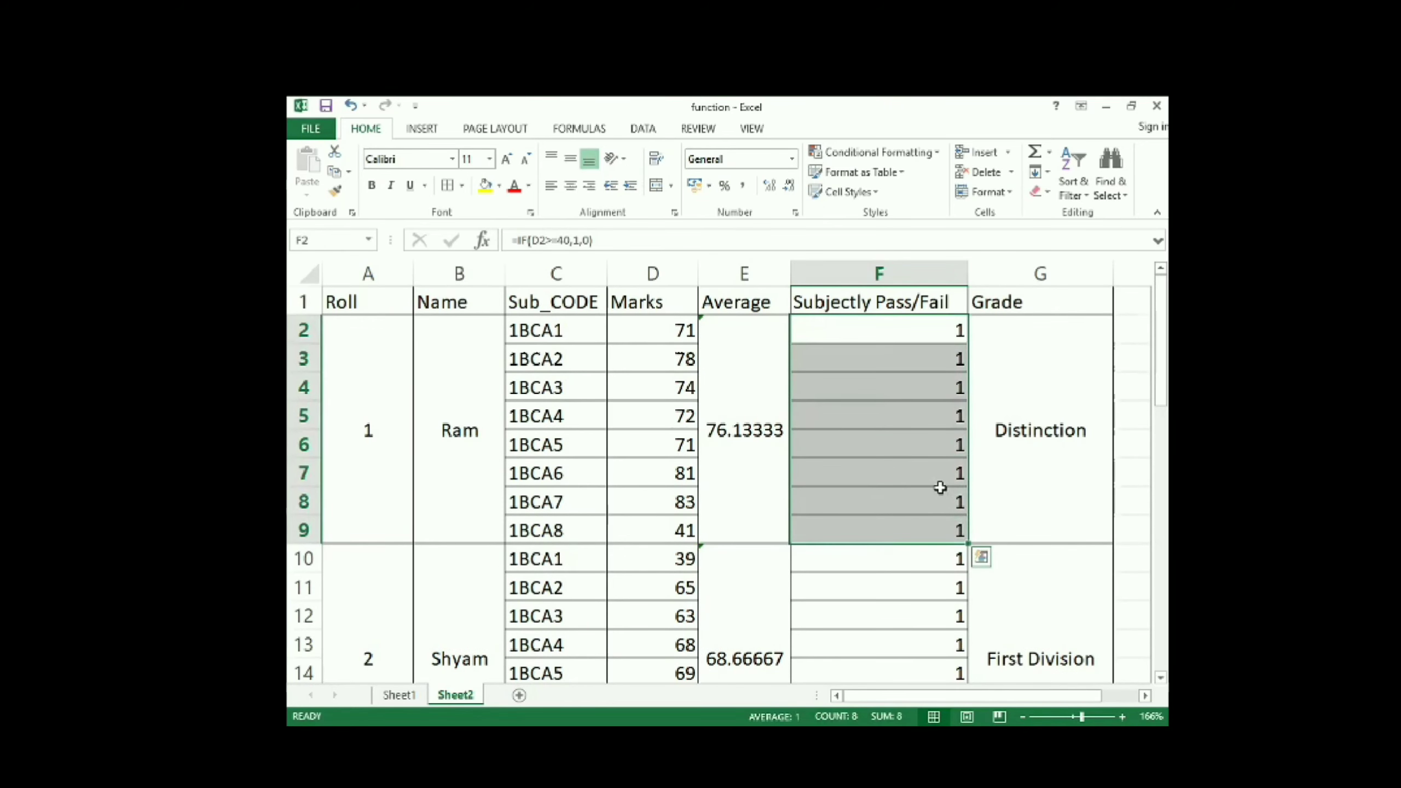
key("ctrl+c")
scroll(1038, 490, "down", 3)
scroll(1038, 490, "up", 1)
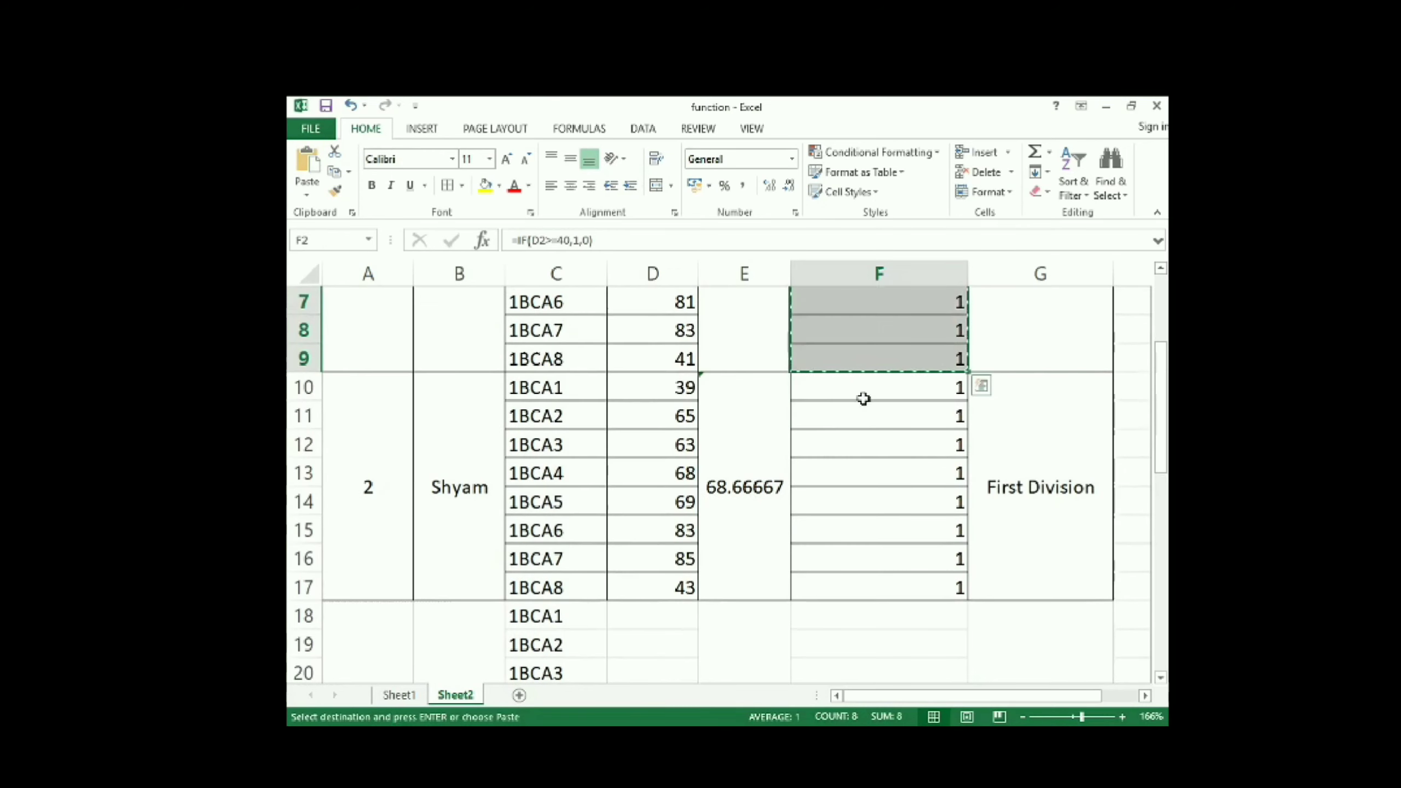
left_click_drag(863, 395, 882, 581)
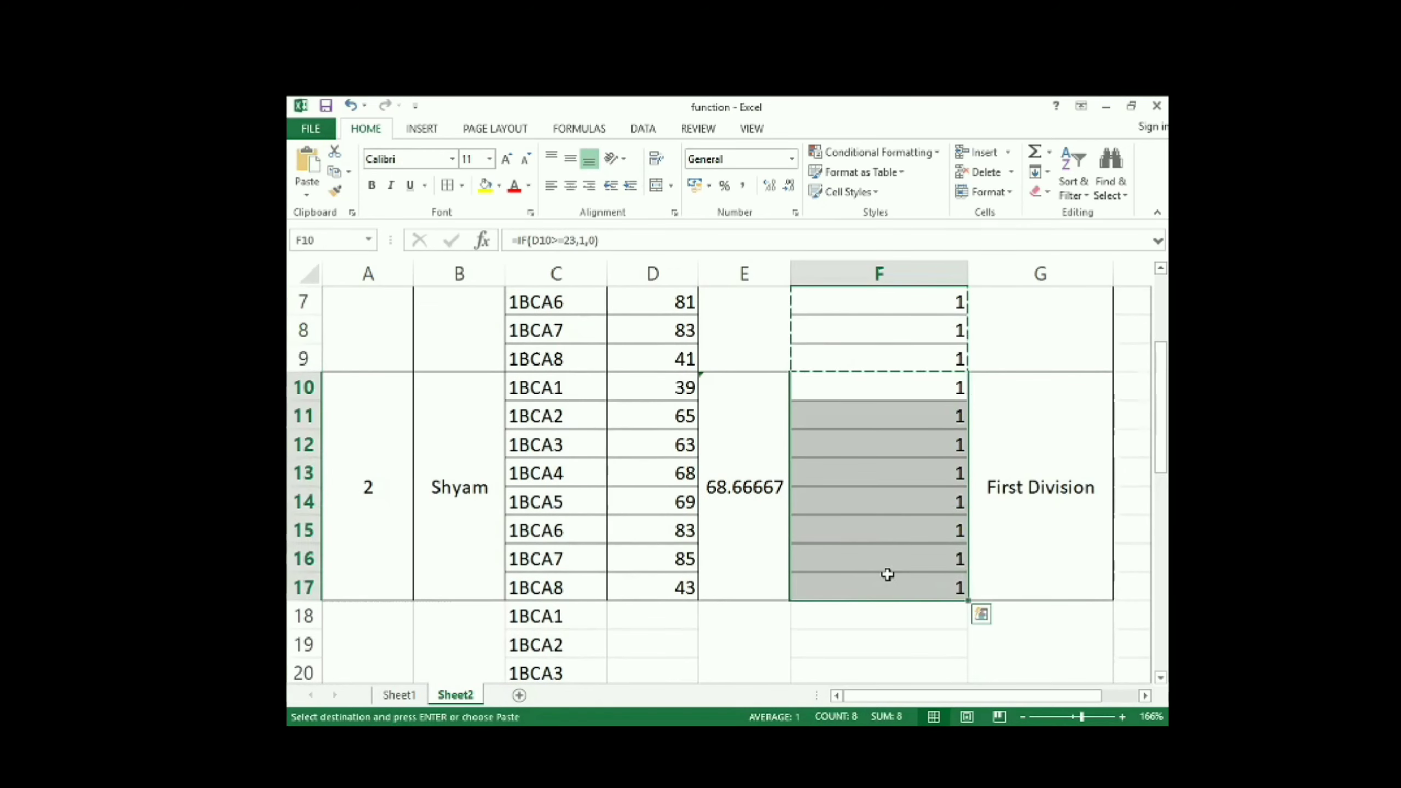
key("ctrl+v")
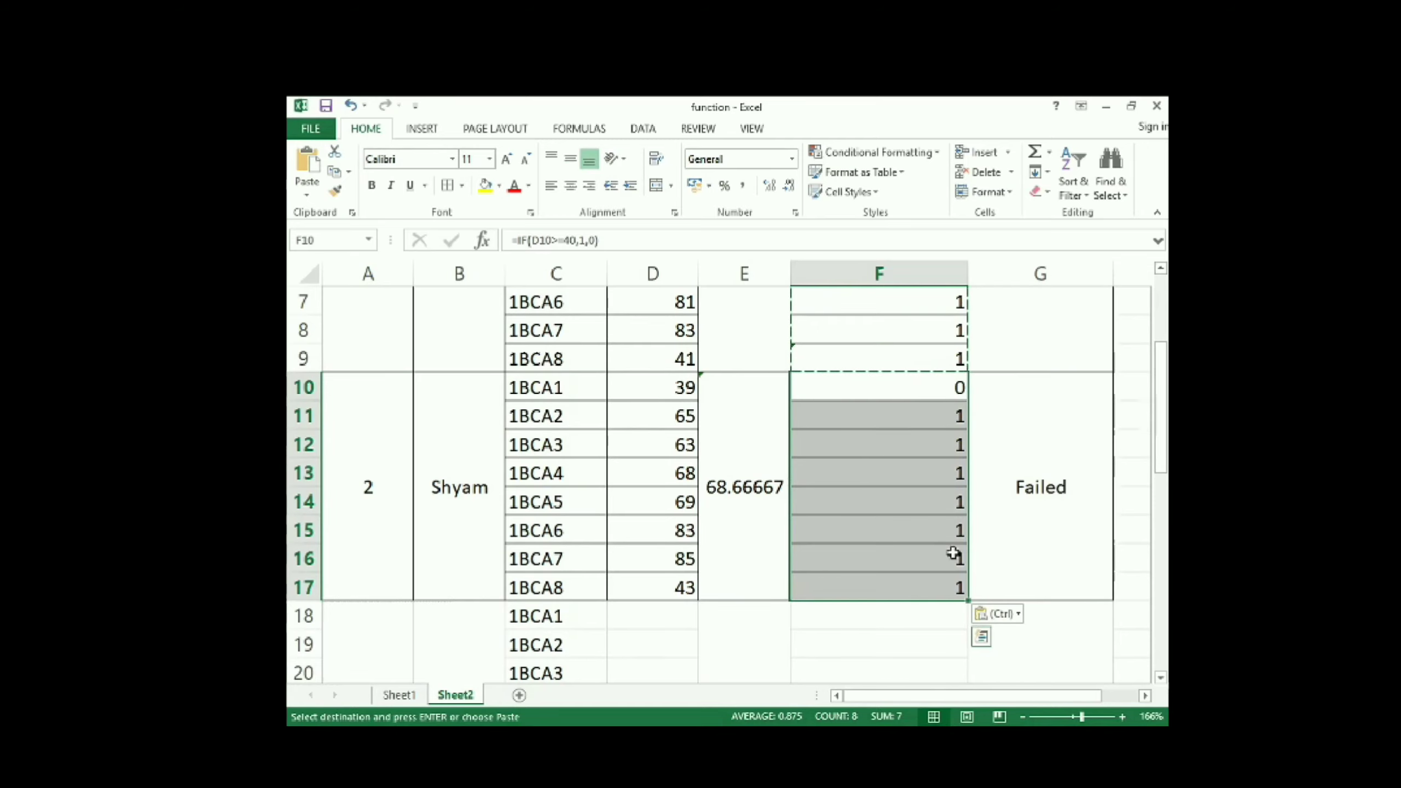
Step: Check the pass threshold in each of the second student's Pass/Fail formulas in F10:F17 and clear the copy marquee
left_click(908, 539)
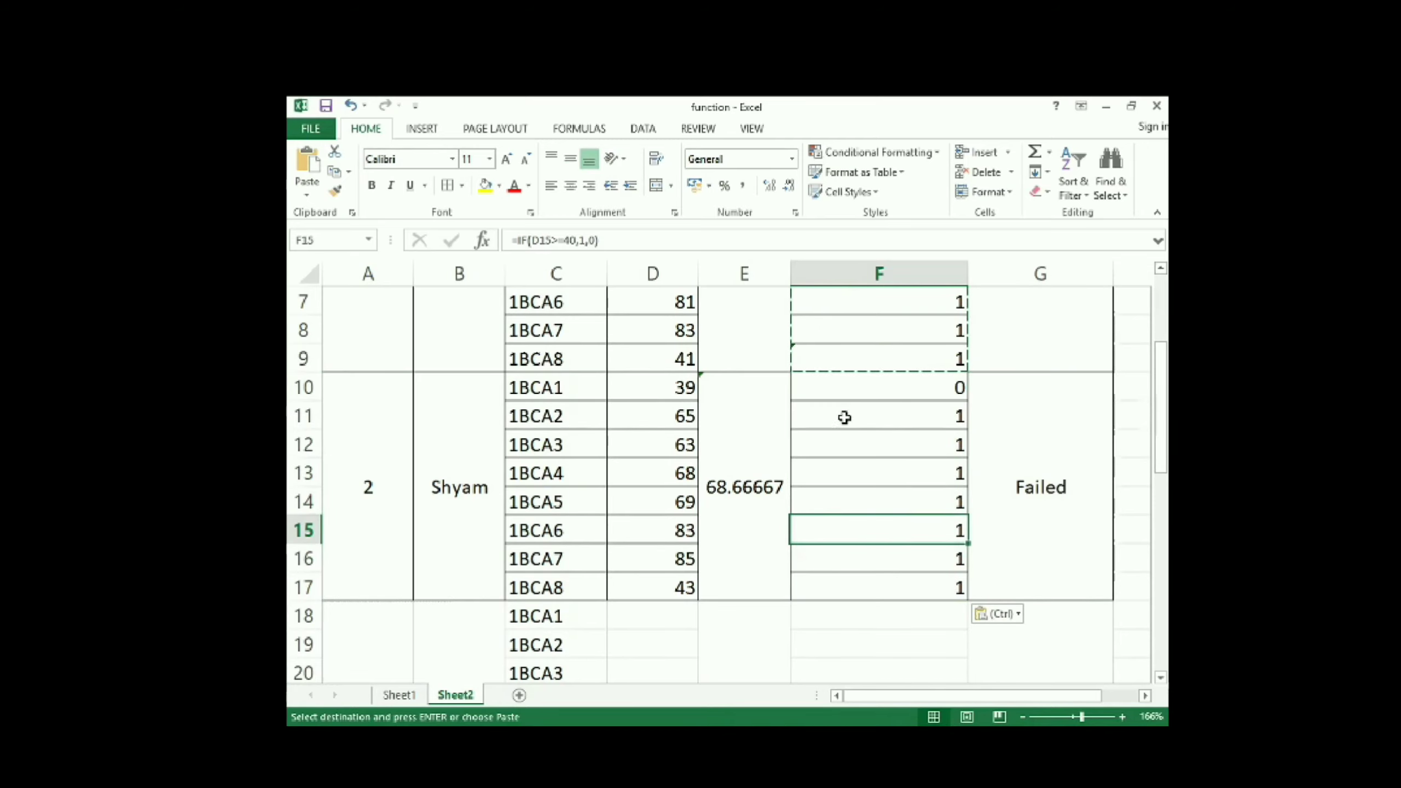
left_click(891, 386)
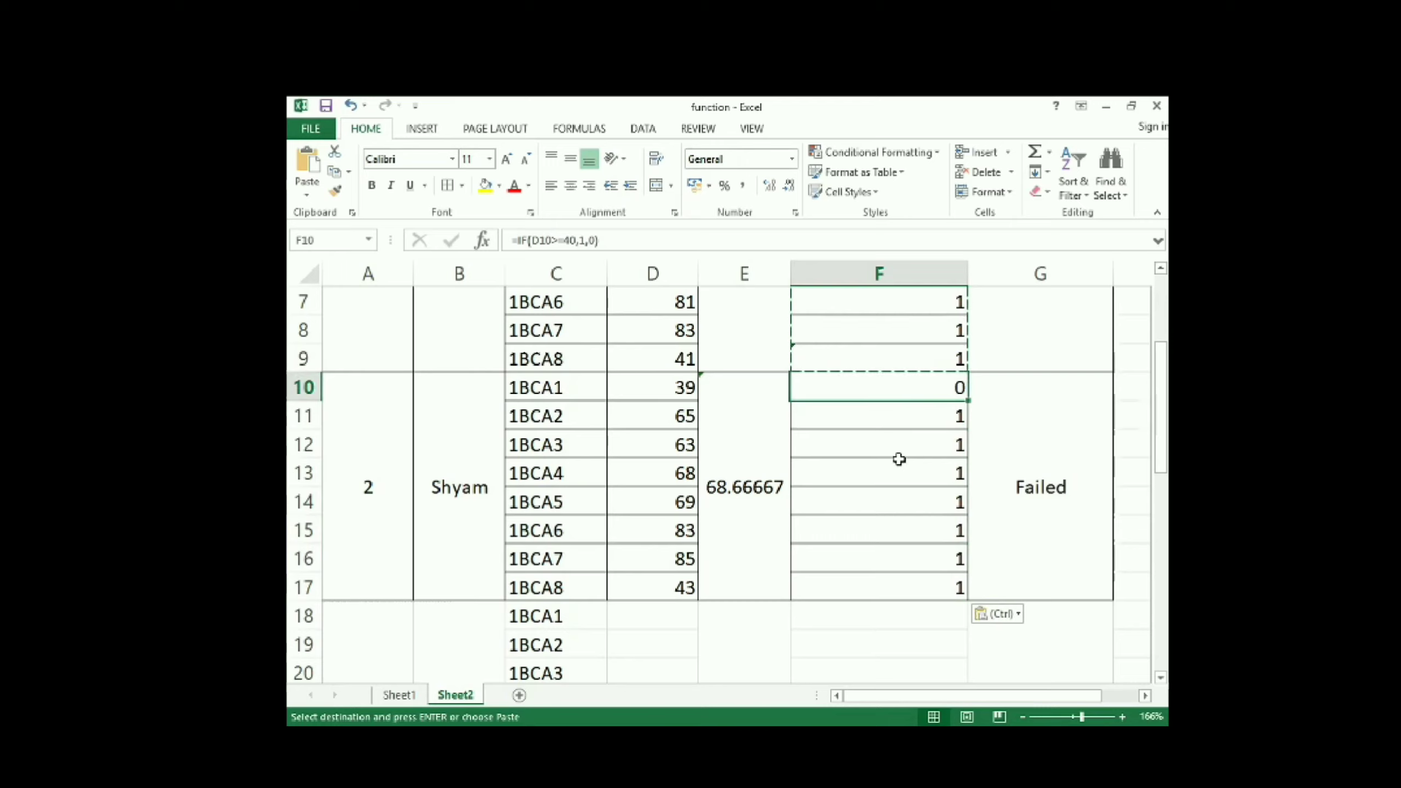
left_click(908, 421)
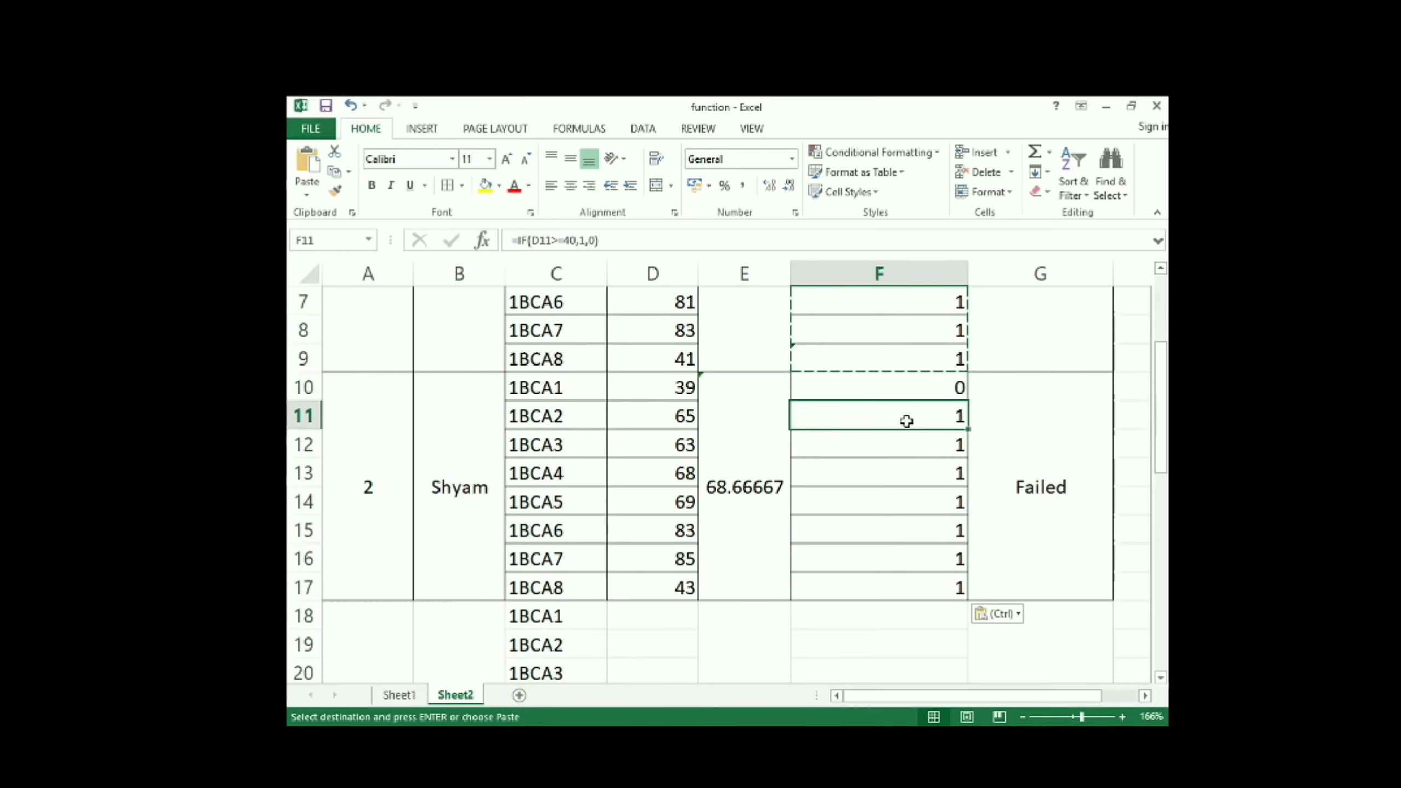
left_click(912, 451)
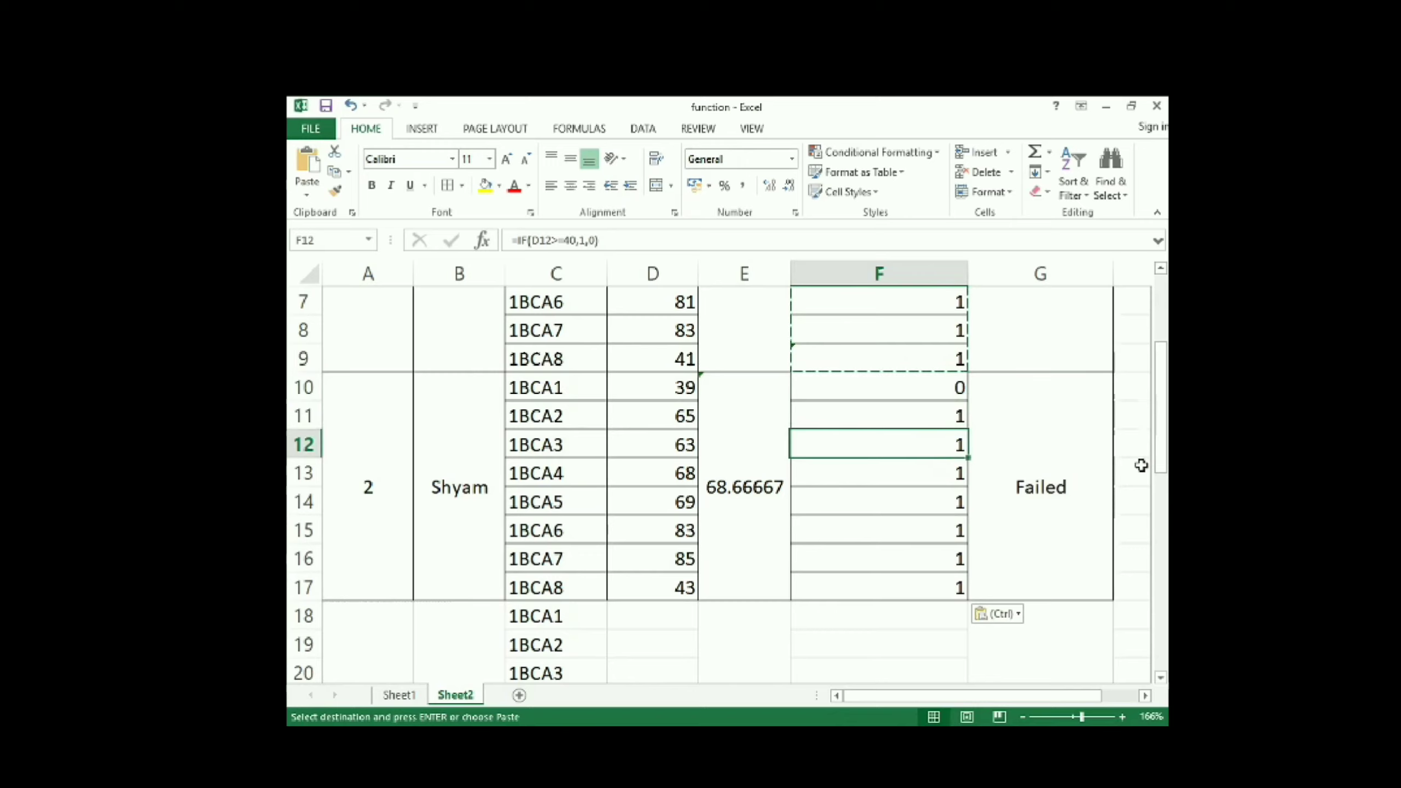
key("Down")
key("Down")
key("Down")
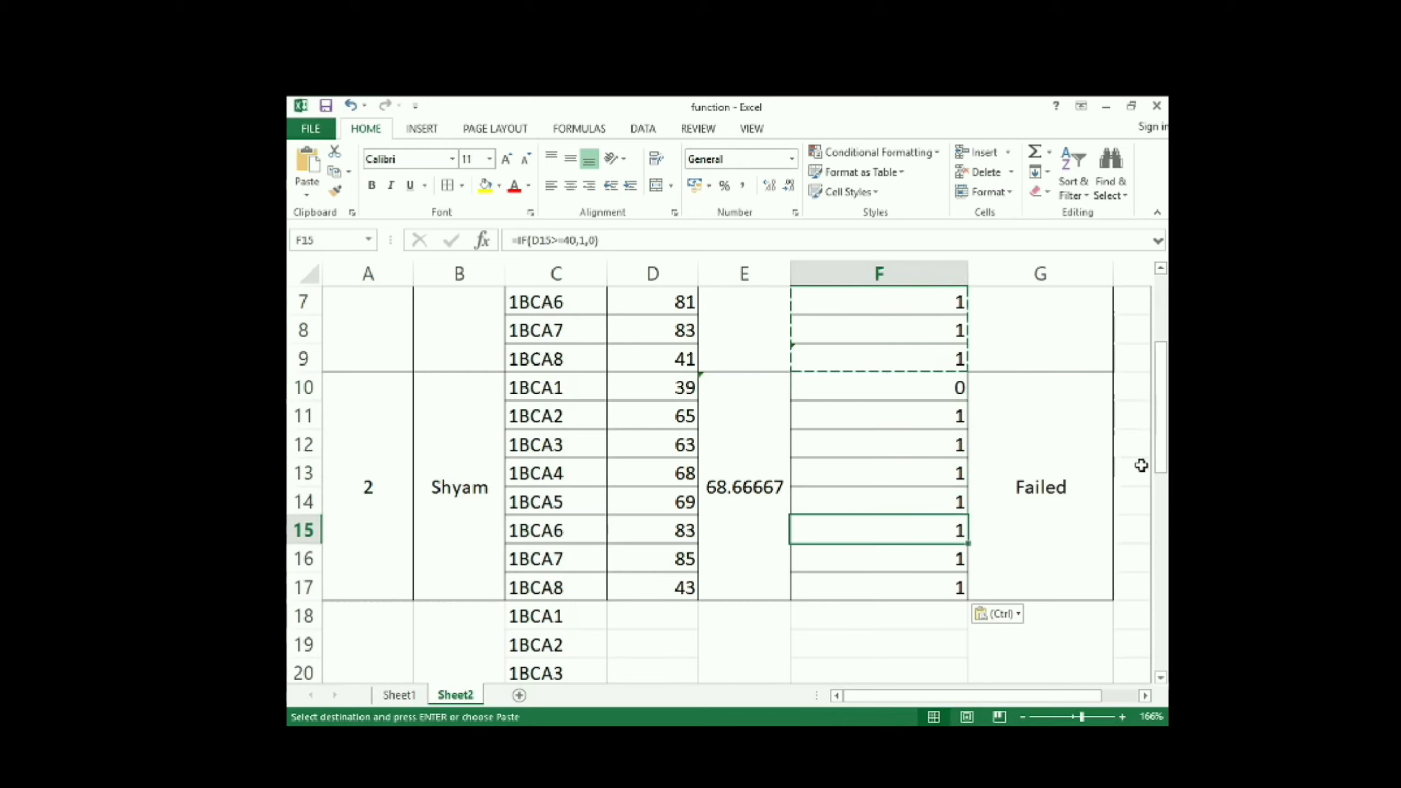
key("Down")
key("Down")
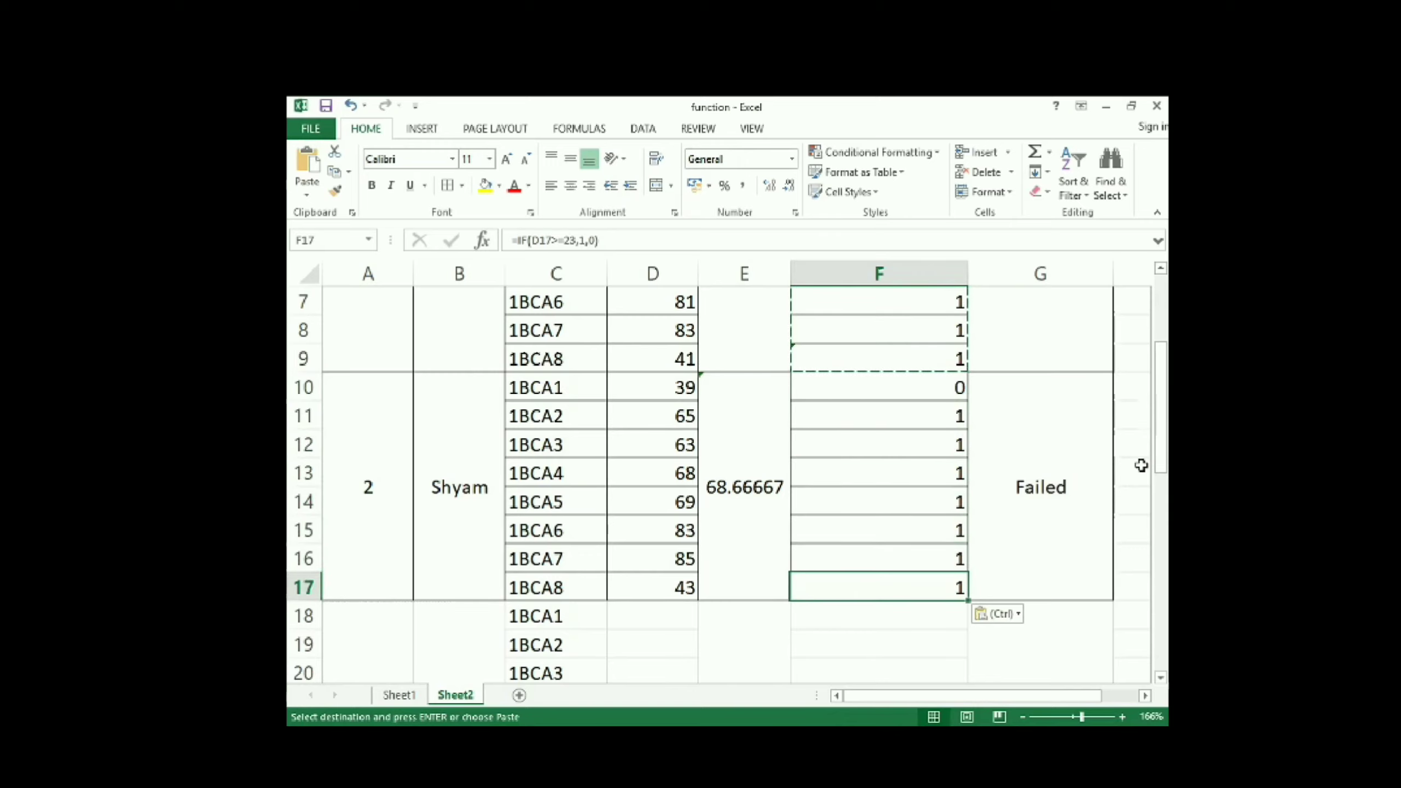
key("Up")
key("Up")
key("Up")
key("Up")
key("Up")
key("Up")
key("Up")
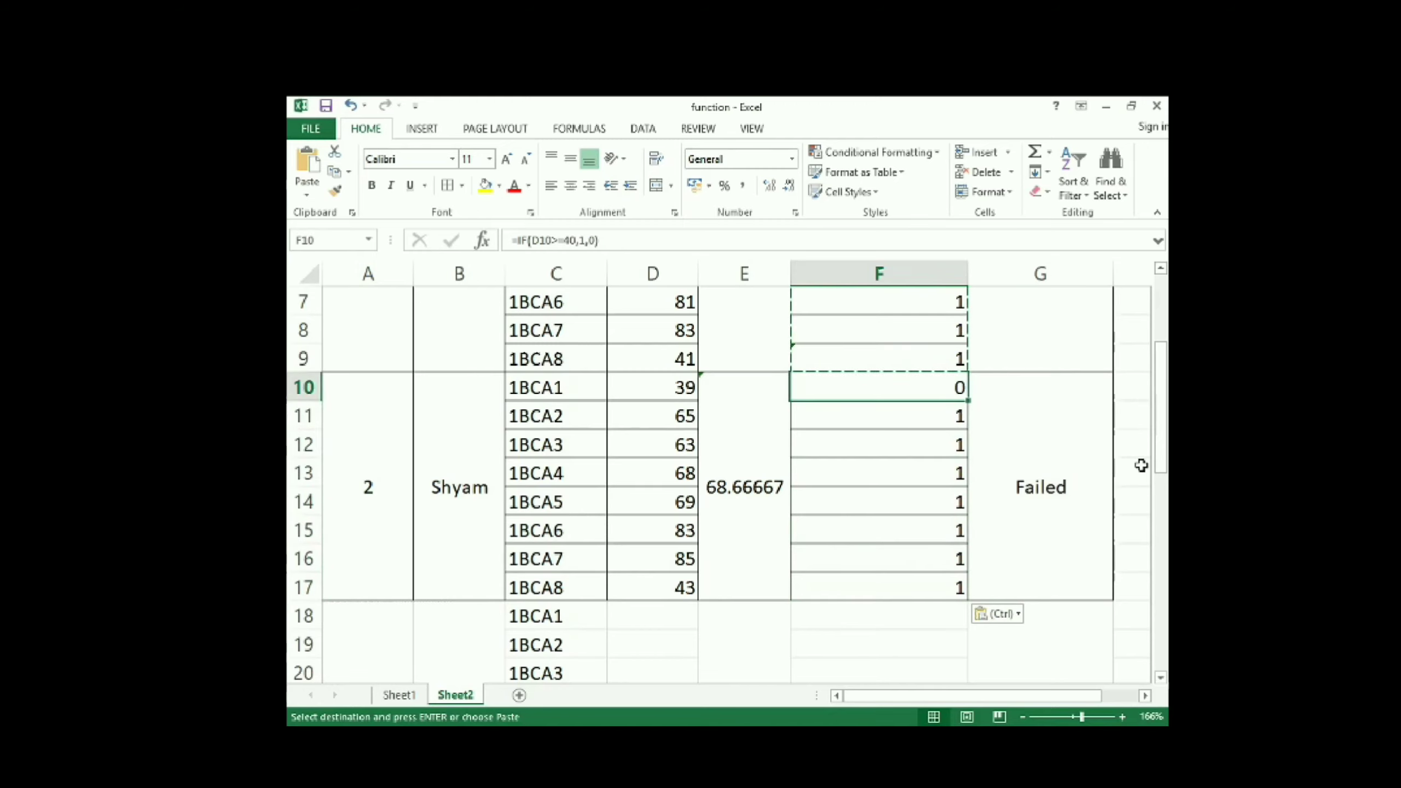
key("Escape")
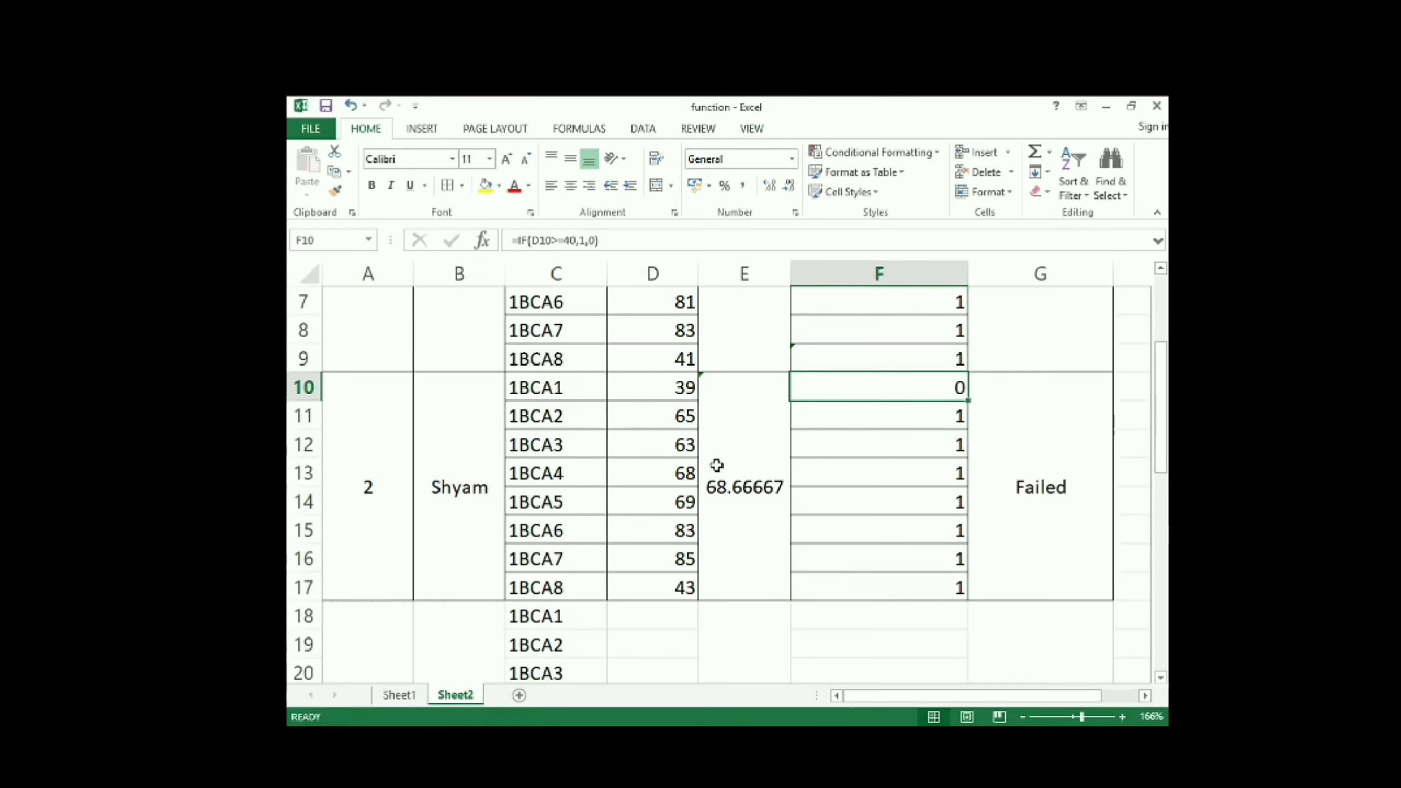
Step: Delete the leftover subject codes in C18:C33 below the second student's block
scroll(716, 465, "up", 1)
scroll(715, 466, "down", 4)
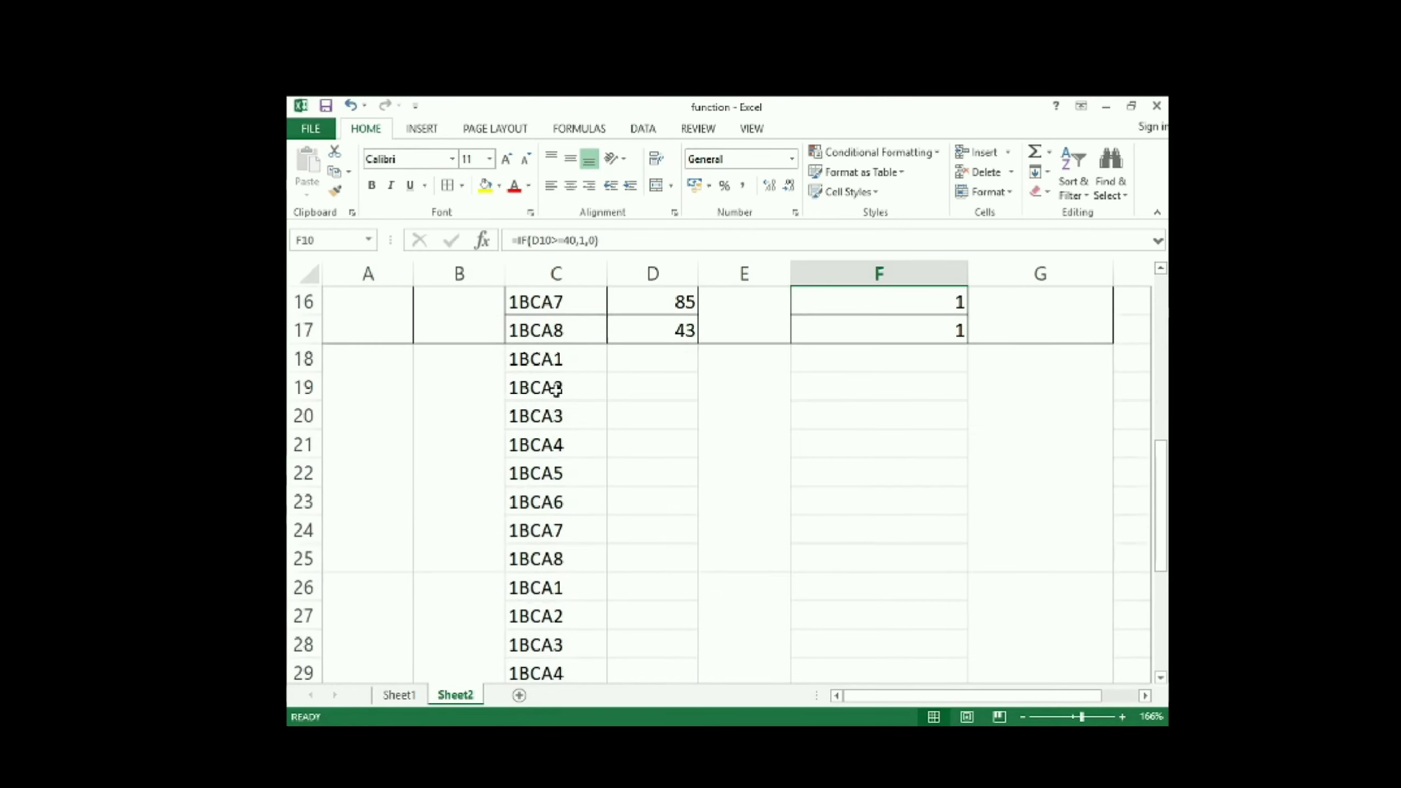
left_click_drag(554, 359, 564, 616)
key("Delete")
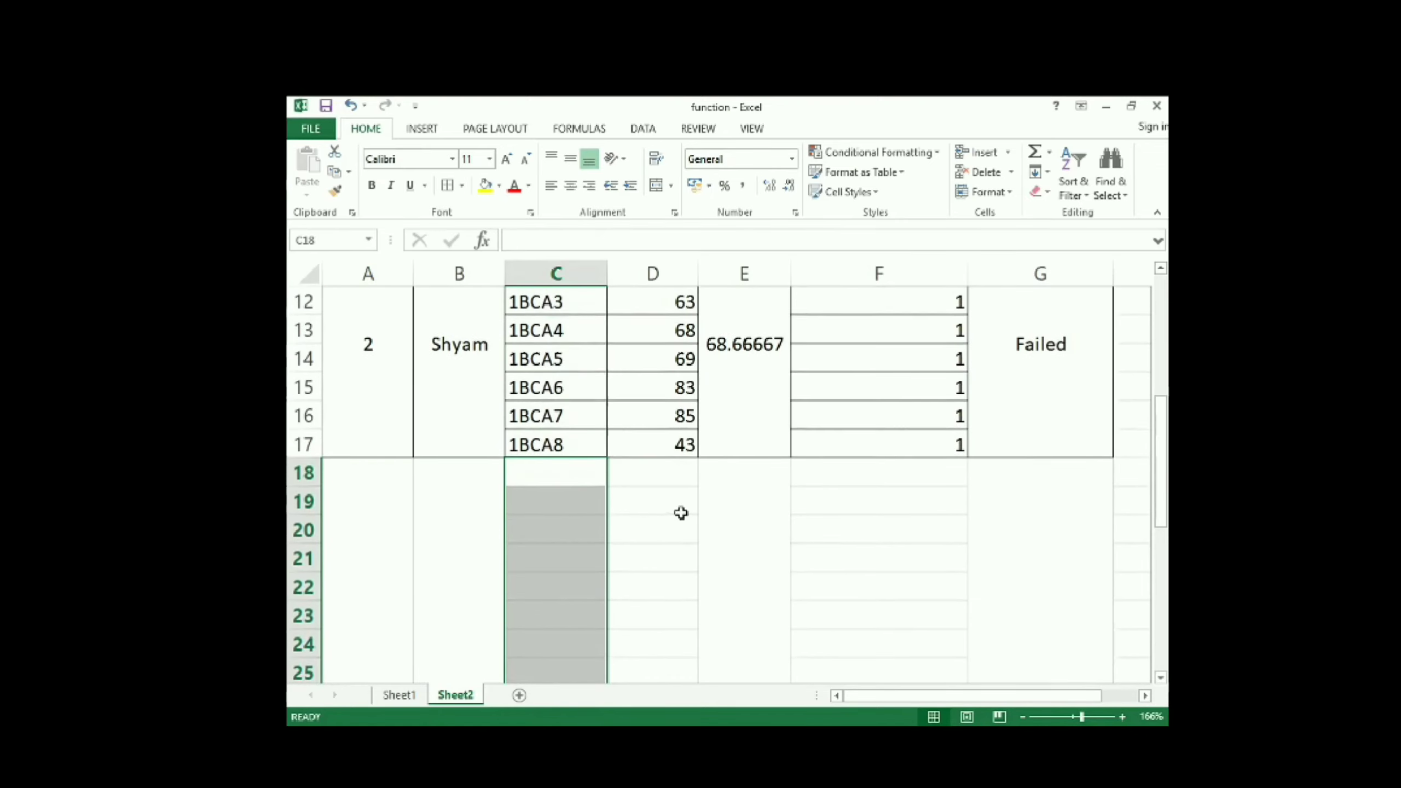
Step: Select the grade formula text in the merged row 36 cell below the marks table
scroll(666, 560, "down", 6)
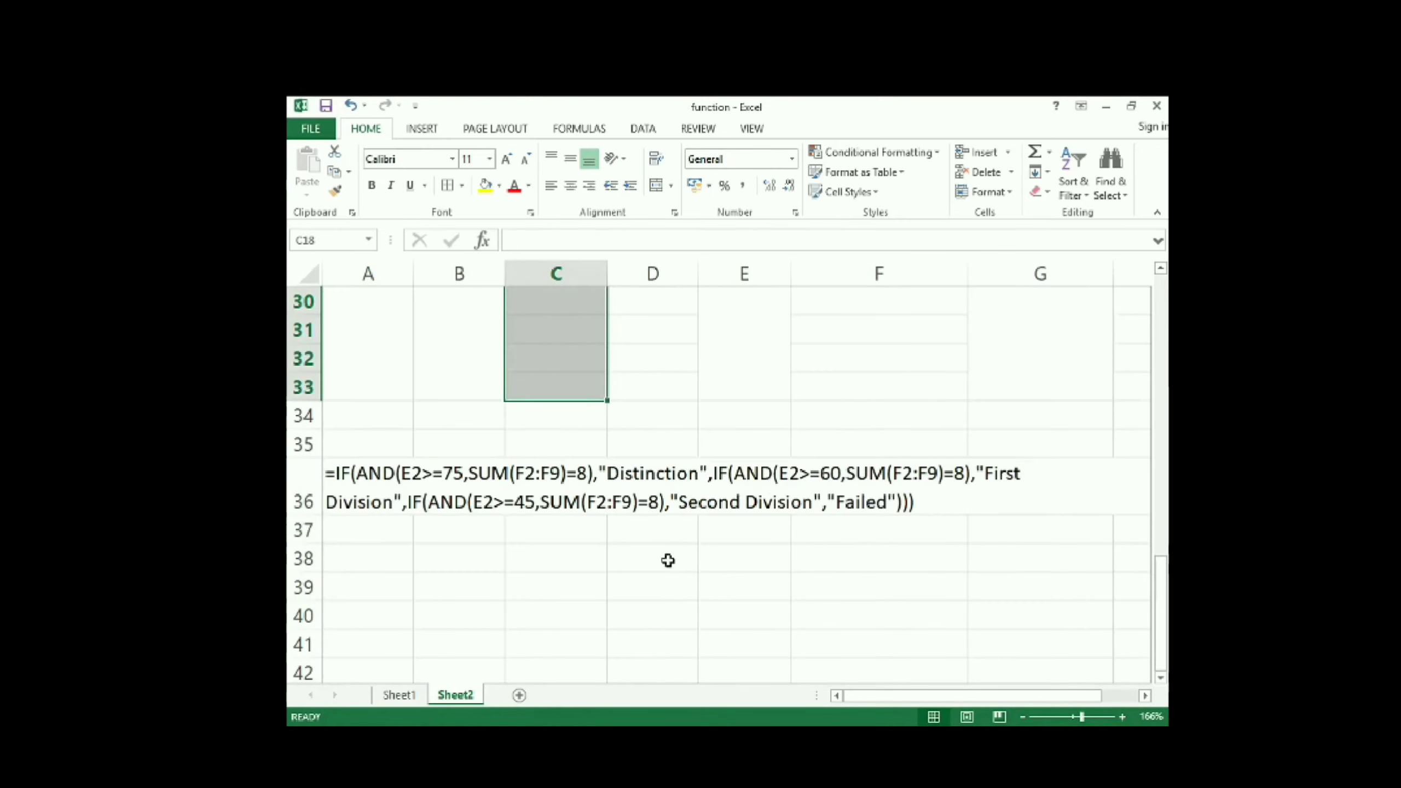
left_click(400, 477)
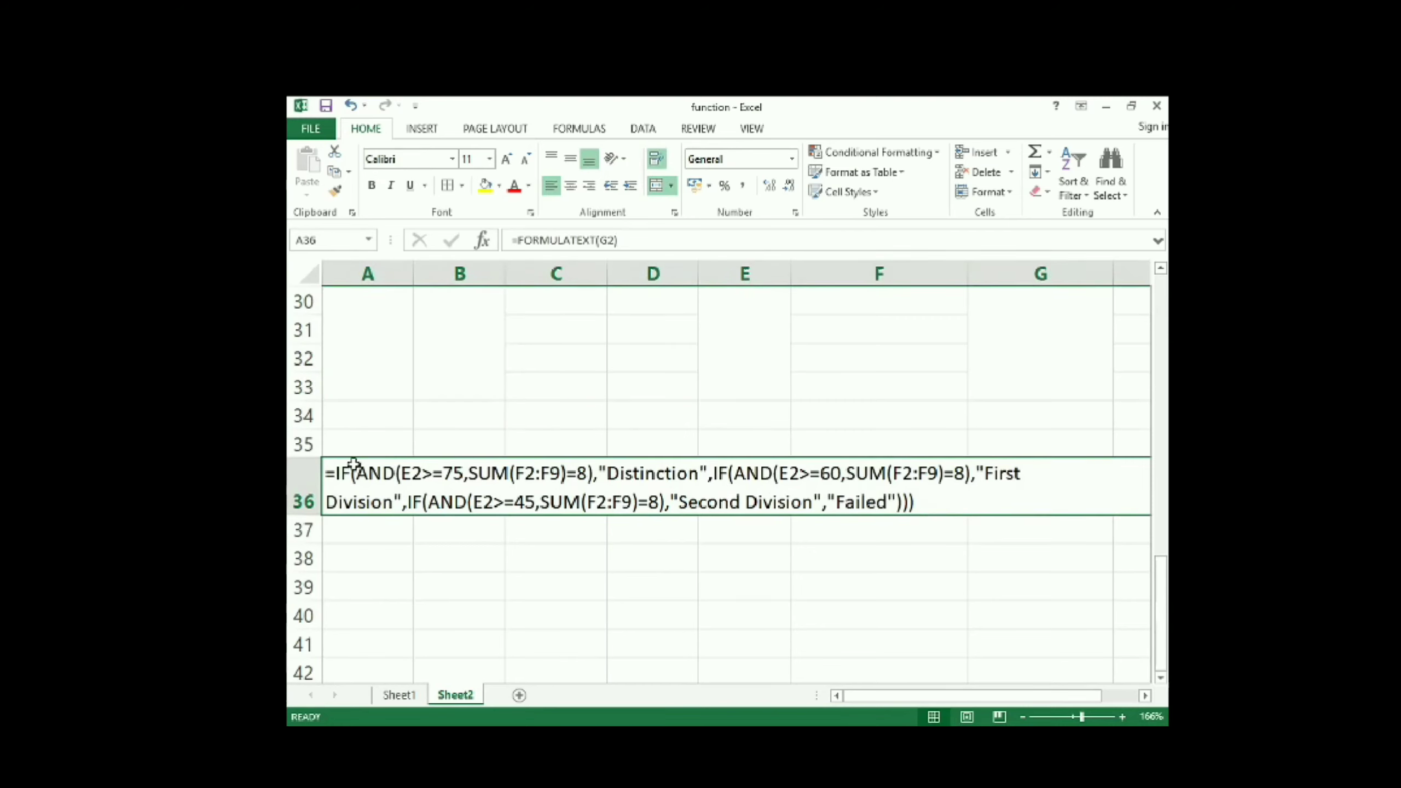